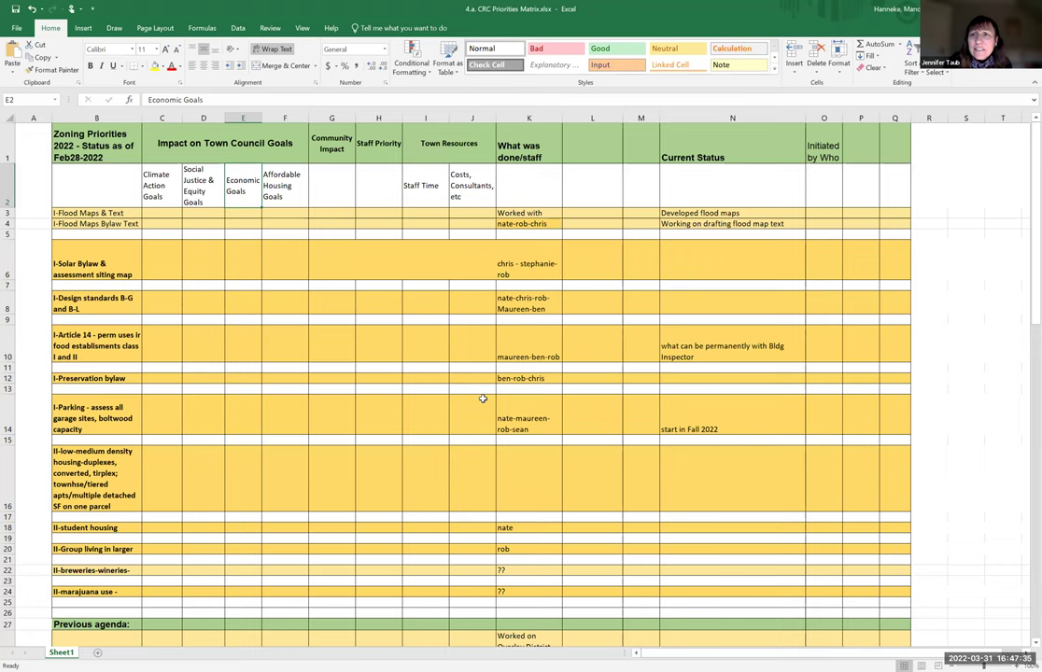
- Review the zoning priorities matrix from the current priorities through the previous agenda and completed items
{"action": "left_click", "coordinate": [546, 51]}
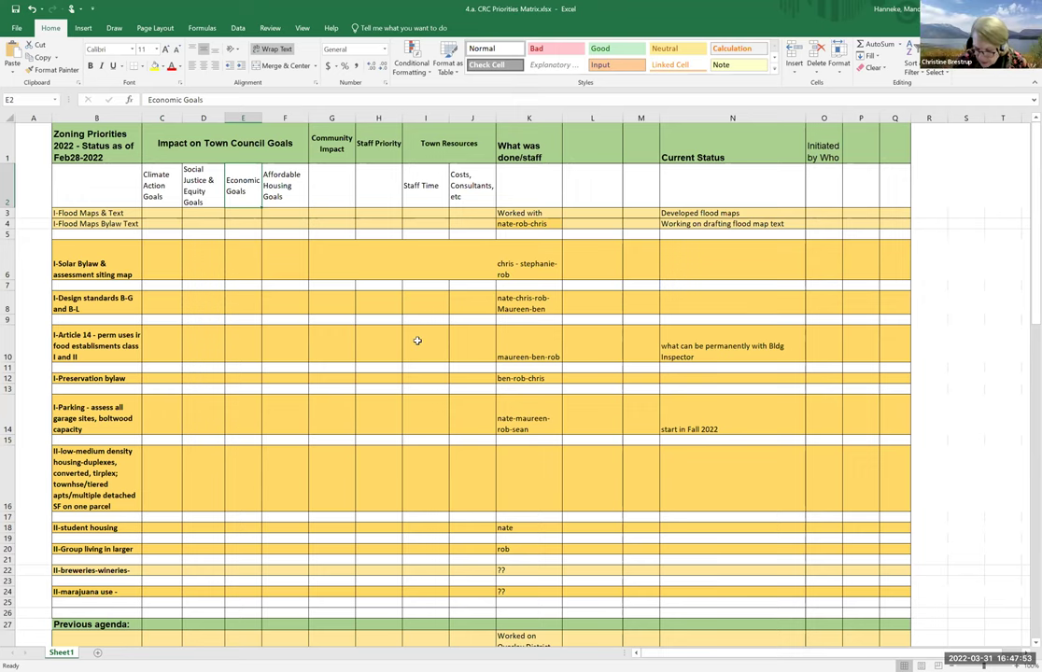
{"action": "scroll", "coordinate": [420, 344], "scroll_direction": "down", "scroll_amount": 1}
{"action": "scroll", "coordinate": [423, 344], "scroll_direction": "up", "scroll_amount": 1}
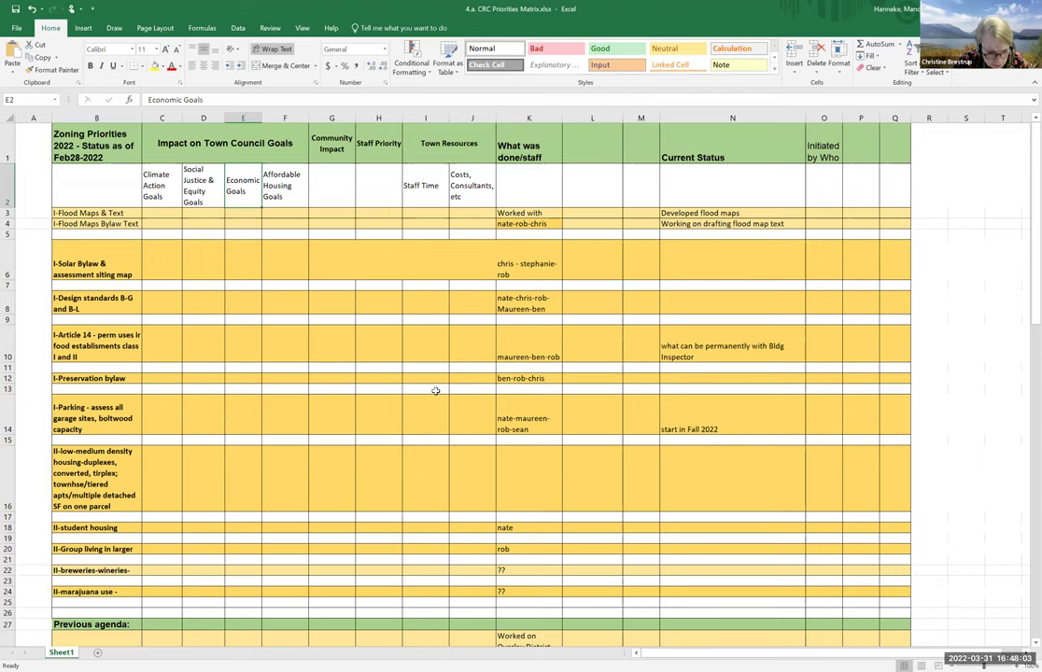
{"action": "scroll", "coordinate": [436, 390], "scroll_direction": "down", "scroll_amount": 2}
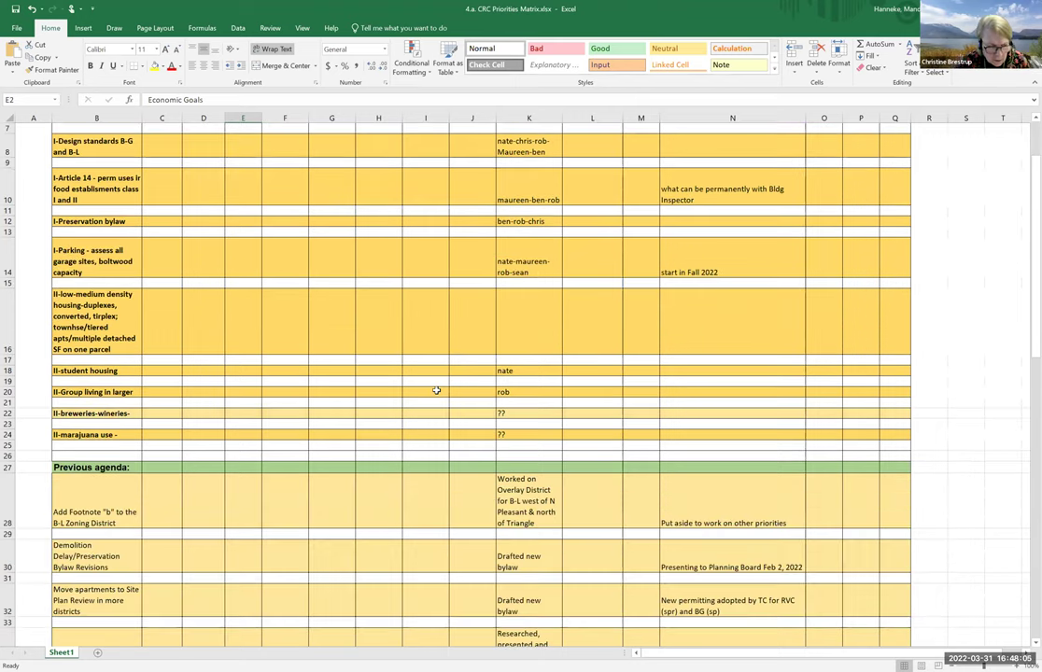
{"action": "scroll", "coordinate": [436, 390], "scroll_direction": "up", "scroll_amount": 2}
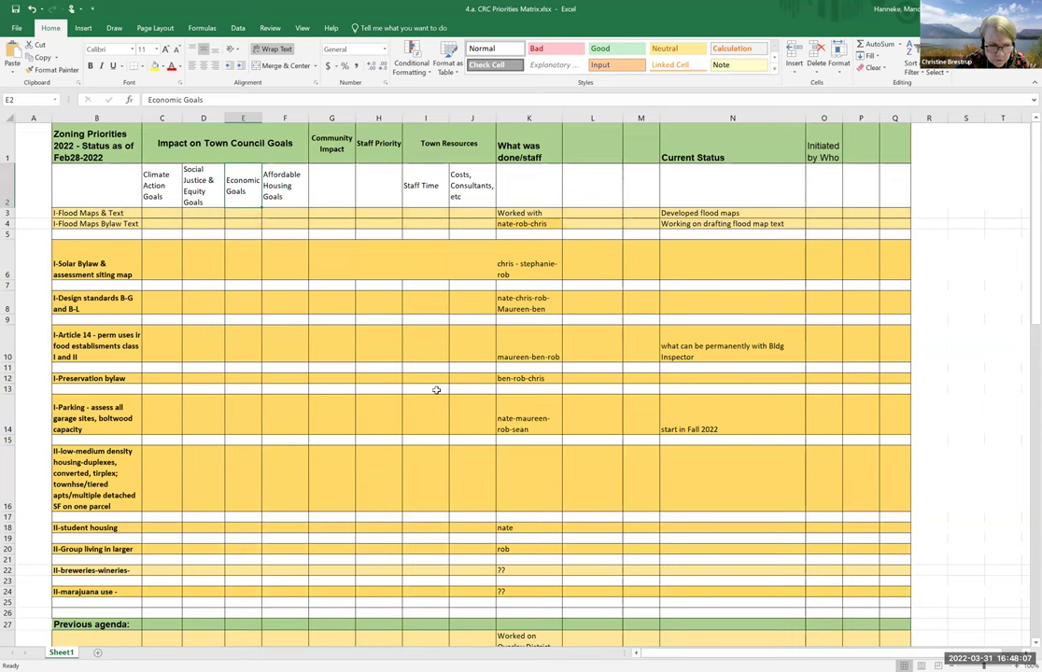
{"action": "scroll", "coordinate": [436, 390], "scroll_direction": "down", "scroll_amount": 9}
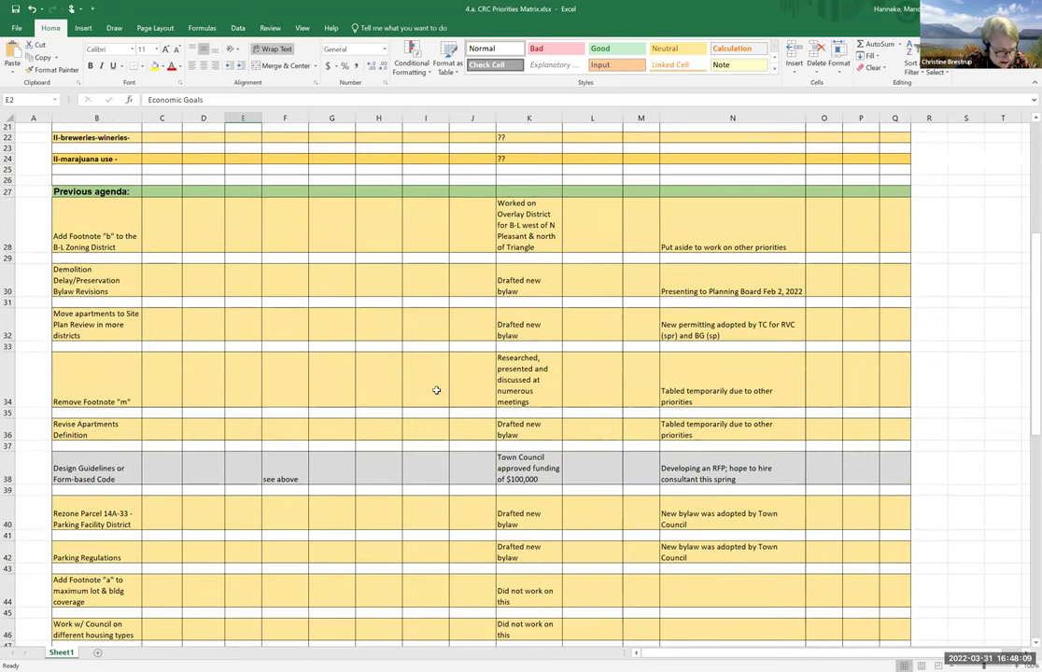
{"action": "scroll", "coordinate": [436, 390], "scroll_direction": "down", "scroll_amount": 6}
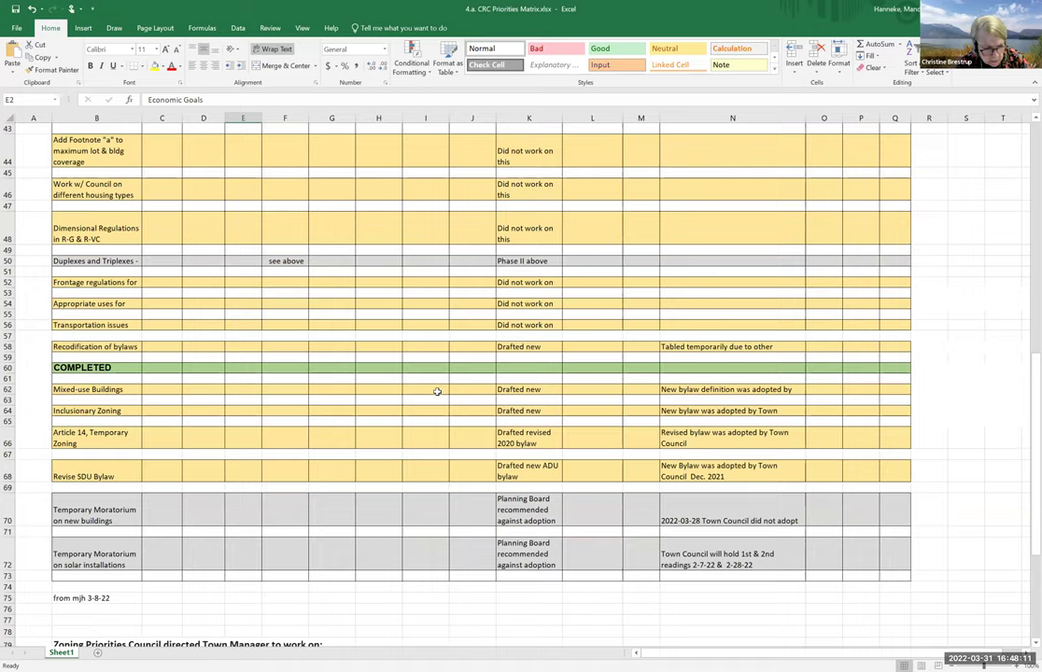
{"action": "scroll", "coordinate": [436, 390], "scroll_direction": "up", "scroll_amount": 12}
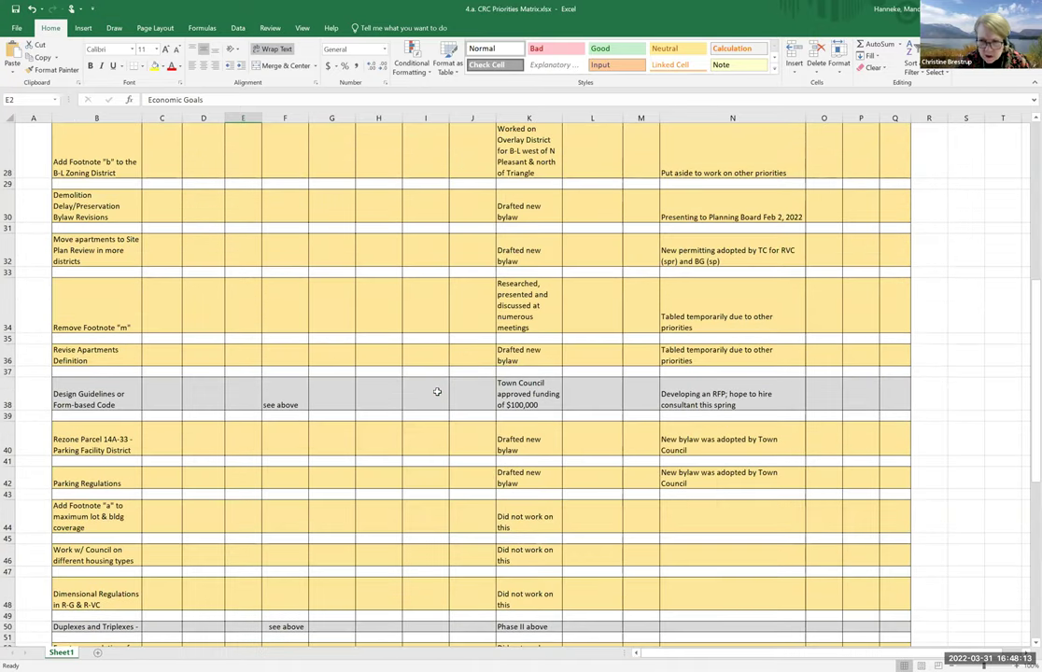
{"action": "scroll", "coordinate": [436, 390], "scroll_direction": "up", "scroll_amount": 2}
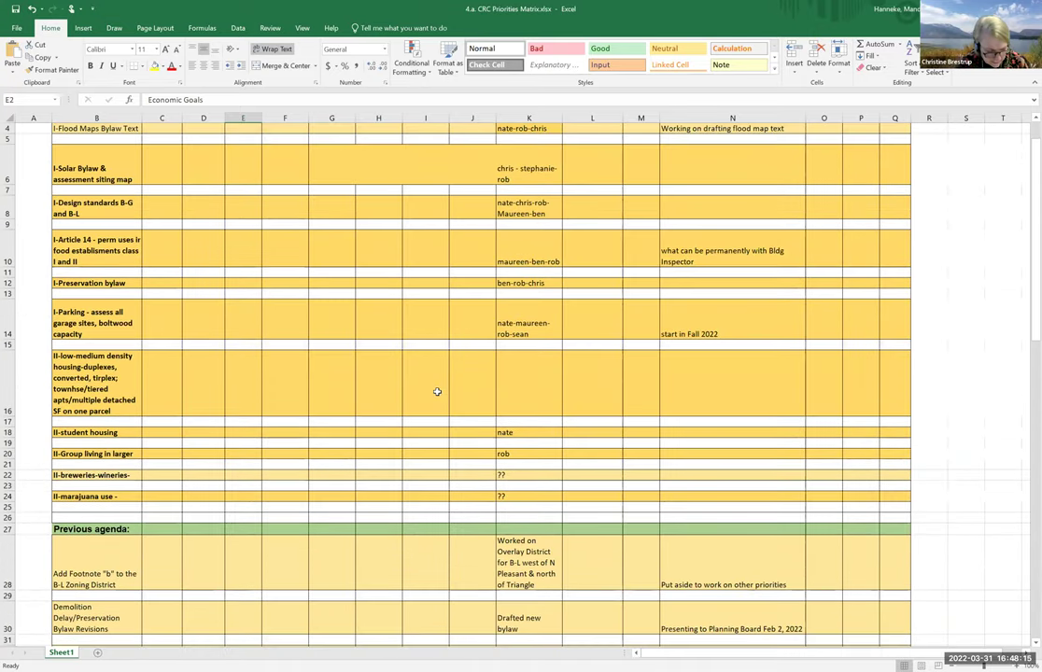
{"action": "scroll", "coordinate": [436, 390], "scroll_direction": "up", "scroll_amount": 2}
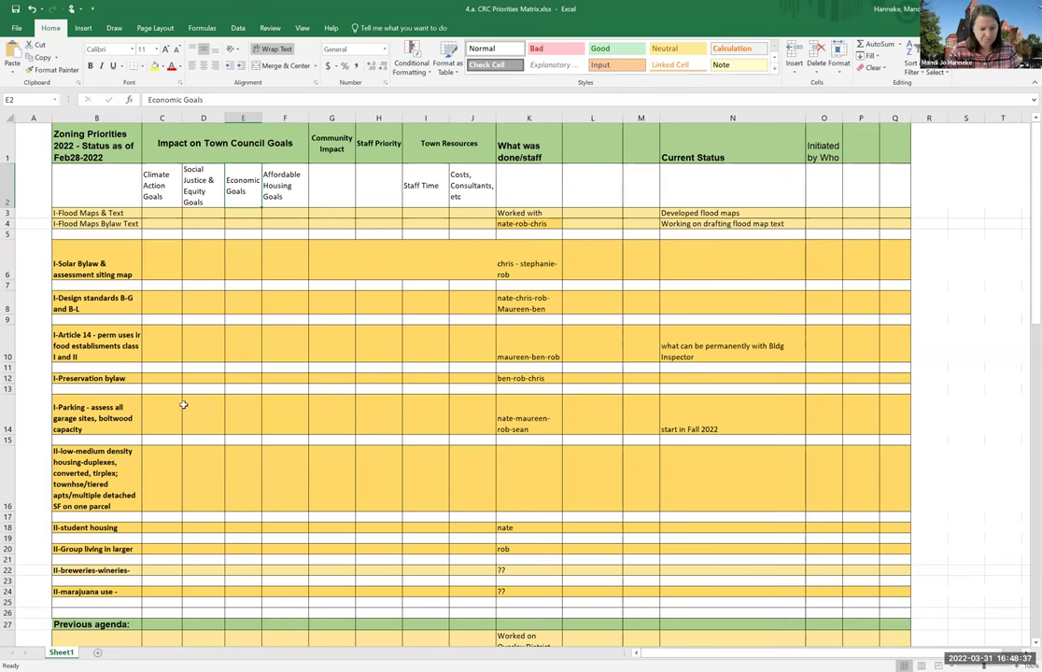
- Insert nine blank rows at row 26, above the "Previous agenda:" section
{"action": "scroll", "coordinate": [209, 383], "scroll_direction": "down", "scroll_amount": 1}
{"action": "scroll", "coordinate": [209, 383], "scroll_direction": "down", "scroll_amount": 2}
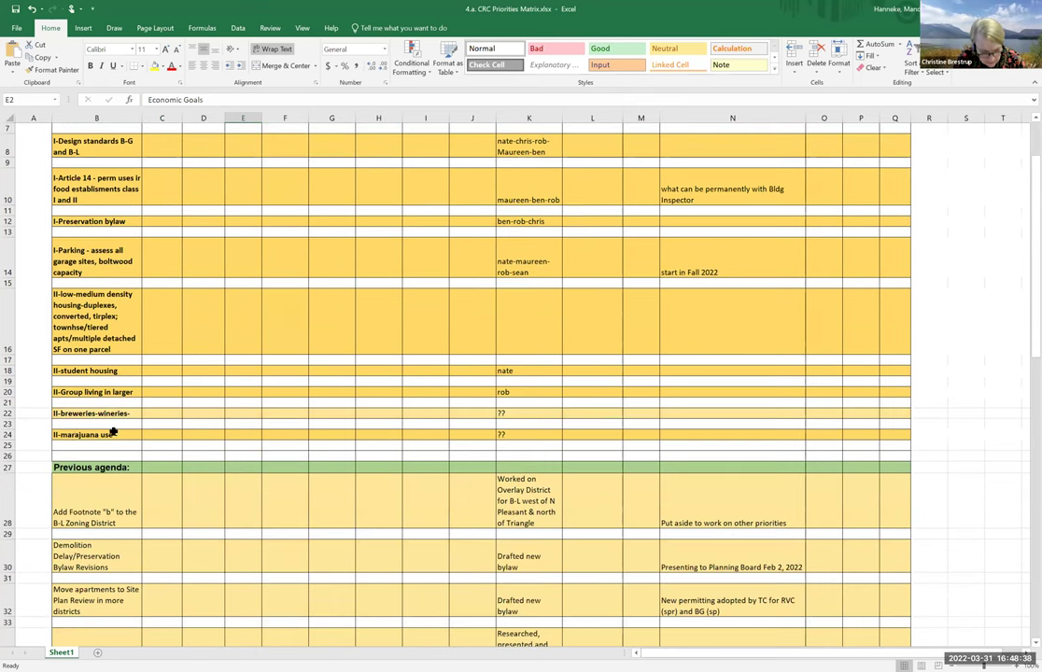
{"action": "left_click", "coordinate": [7, 455]}
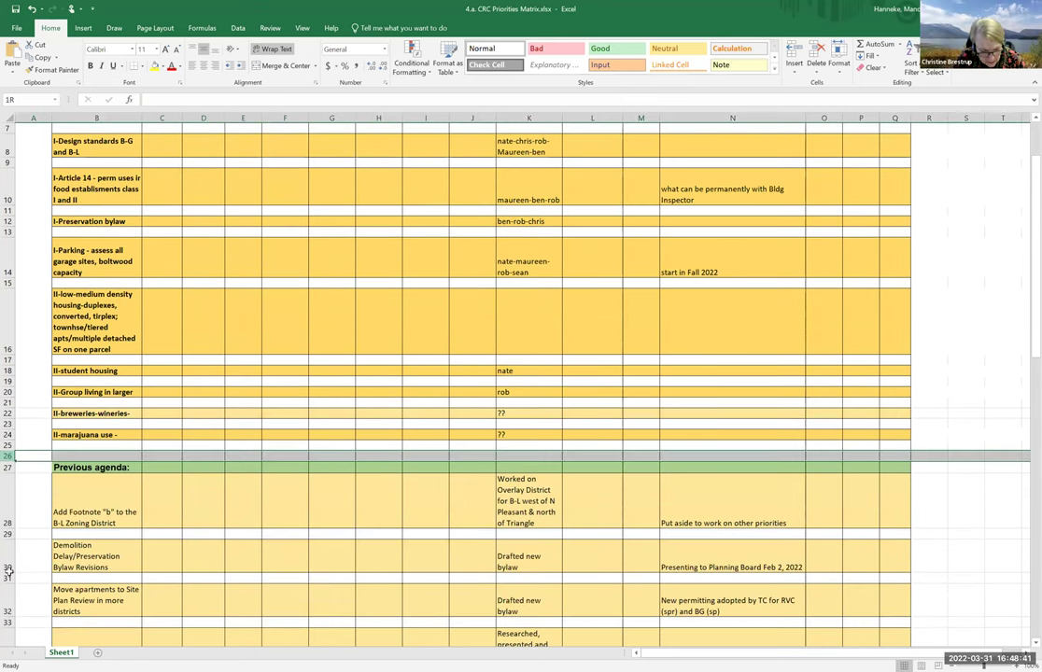
{"action": "left_click_drag", "start_coordinate": [5, 636], "coordinate": [7, 635]}
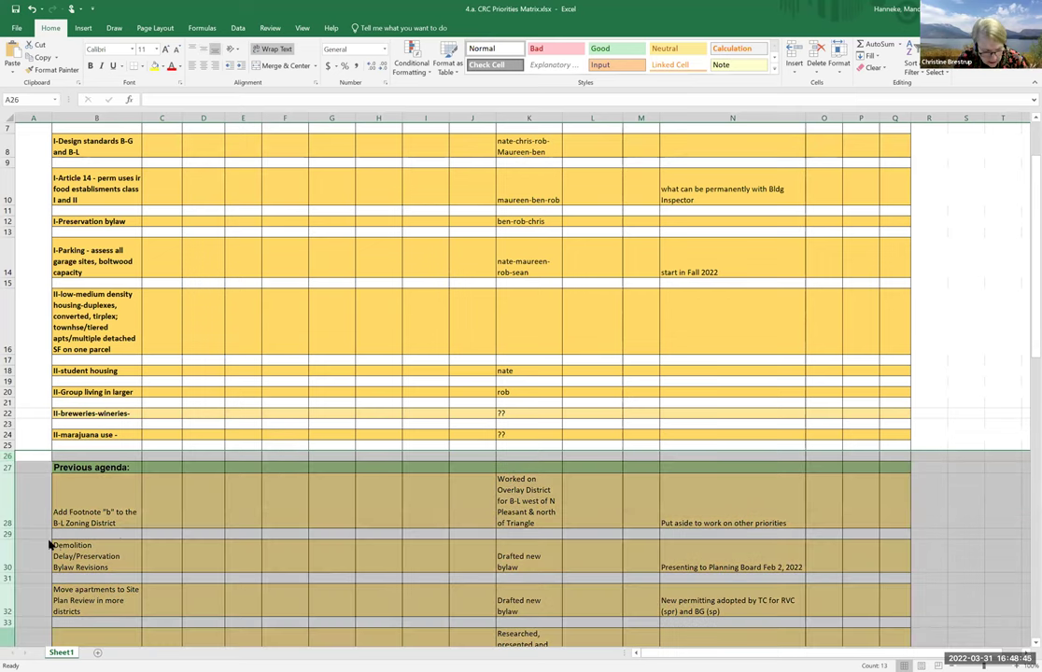
{"action": "key", "text": "ctrl+shift+plus"}
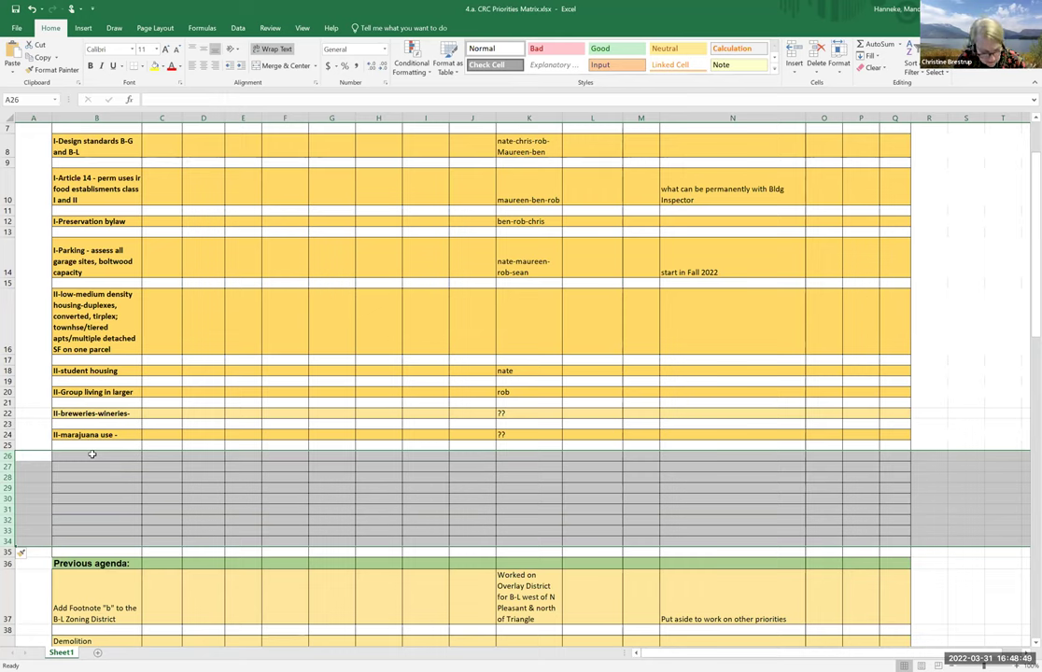
- Enter the bold heading "Comprehensive Housing Policy Usefulnes" in cell B26, below the marijuana use priority
{"action": "left_click", "coordinate": [92, 453]}
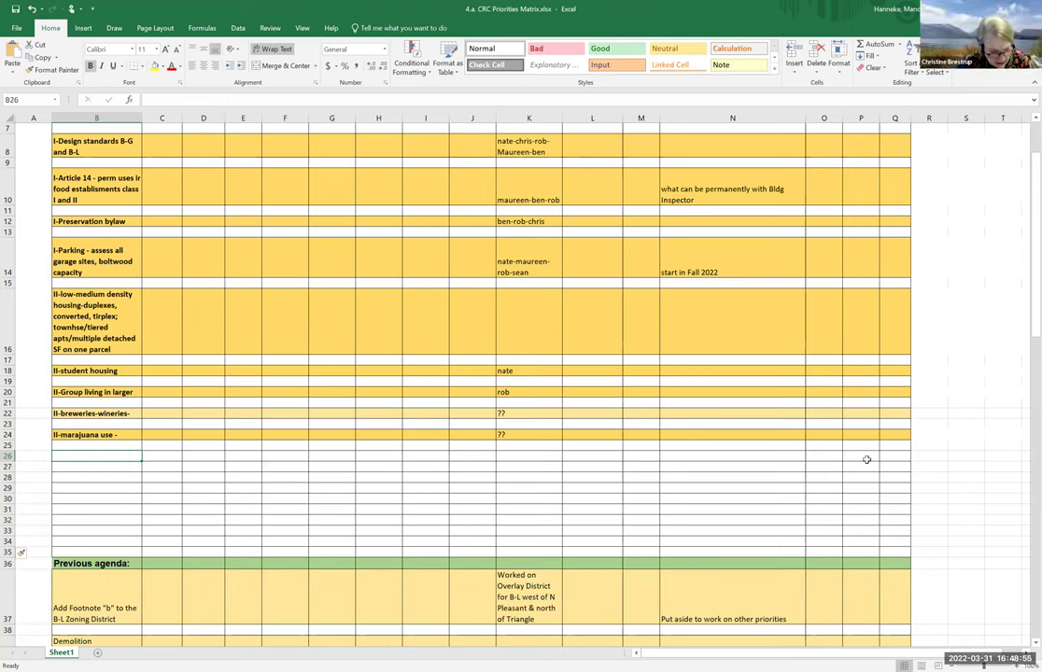
{"action": "left_click_drag", "start_coordinate": [886, 454], "coordinate": [109, 458]}
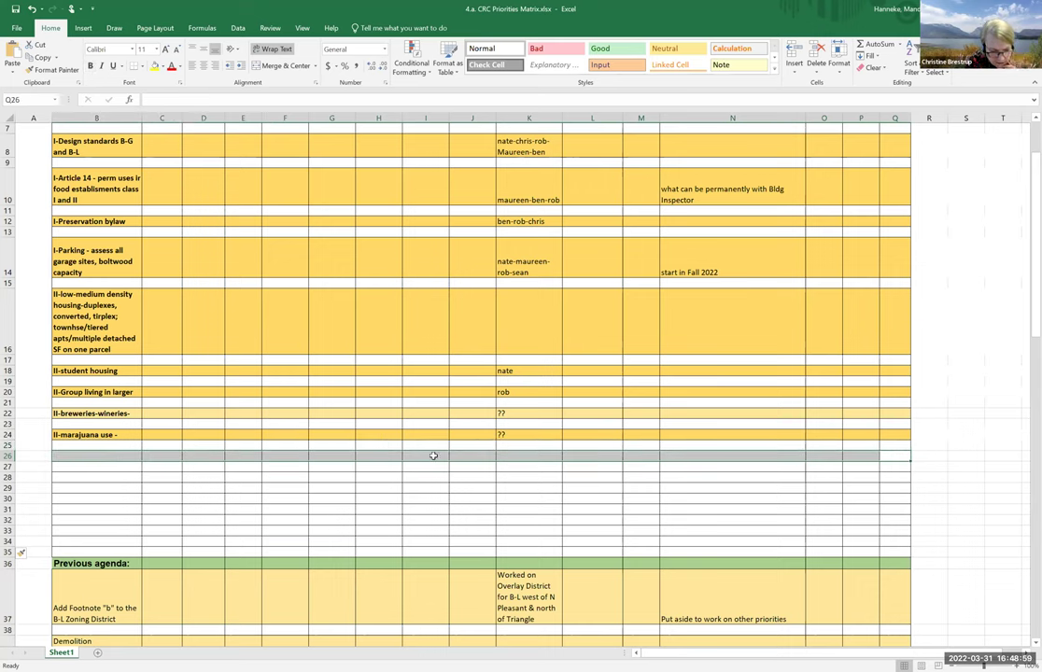
{"action": "left_click", "coordinate": [87, 455]}
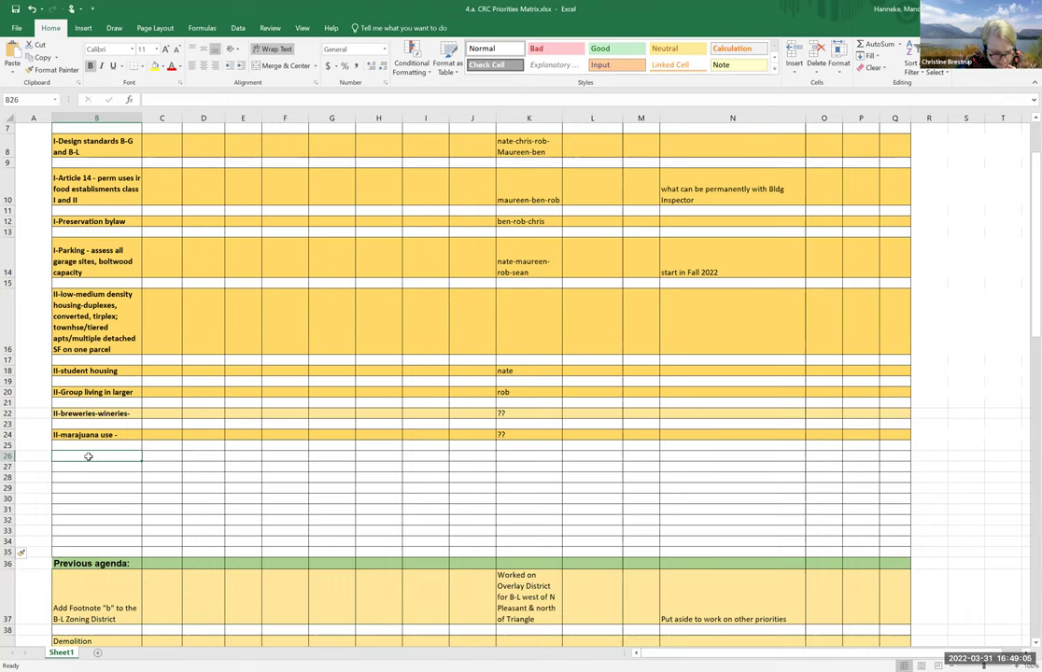
{"action": "key", "text": "Down"}
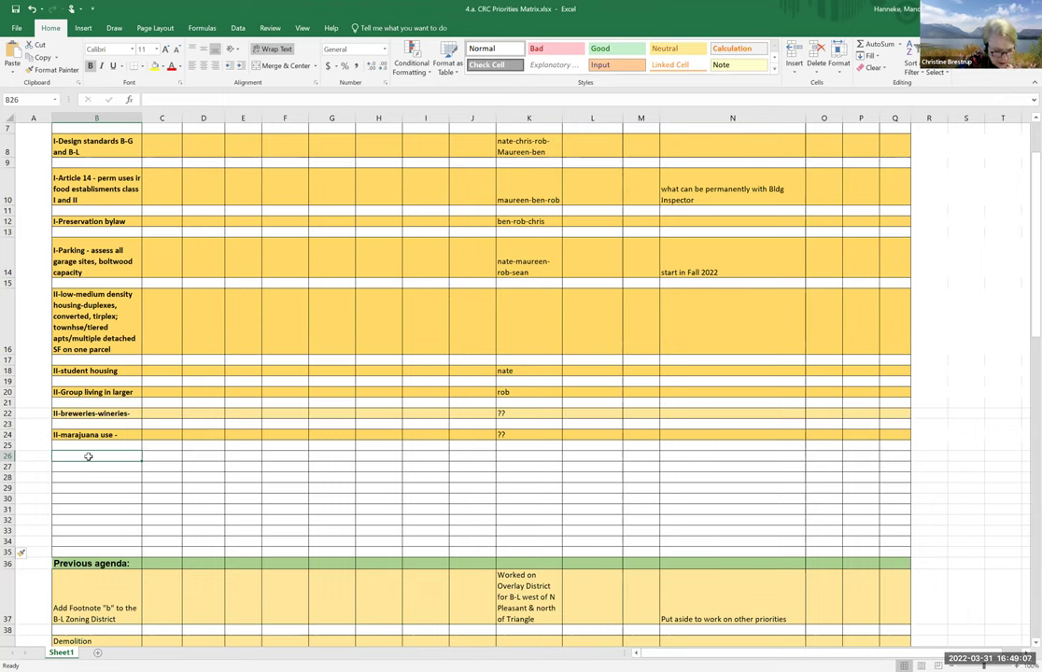
{"action": "type", "text": "Compr"}
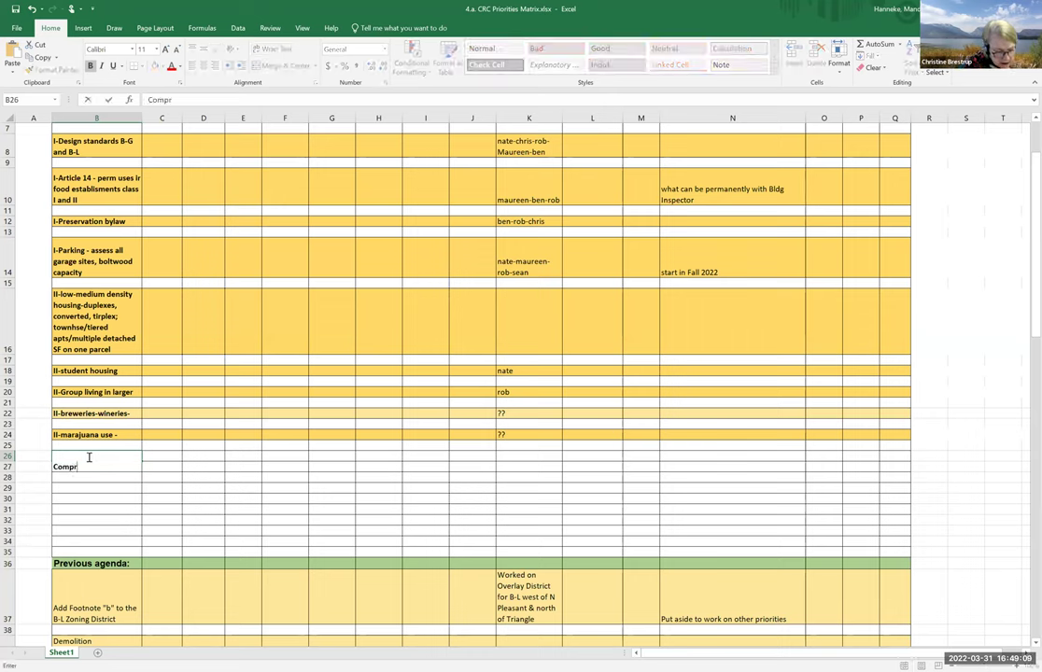
{"action": "type", "text": "ehensive Ho"}
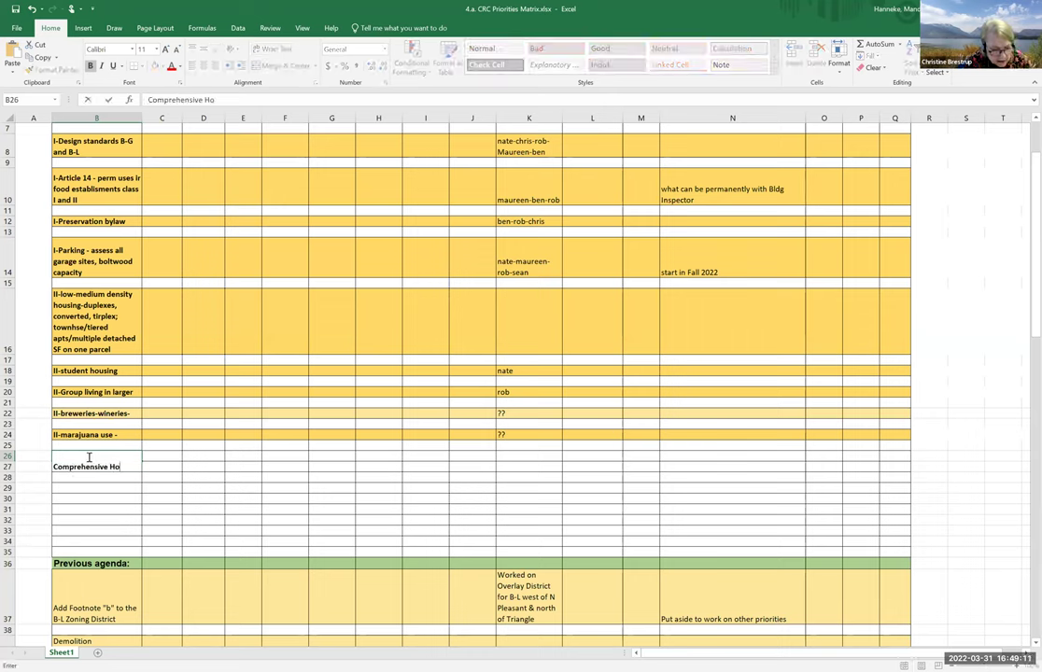
{"action": "type", "text": "using POlicy"}
{"action": "type", "text": " U"}
{"action": "type", "text": "pdate"}
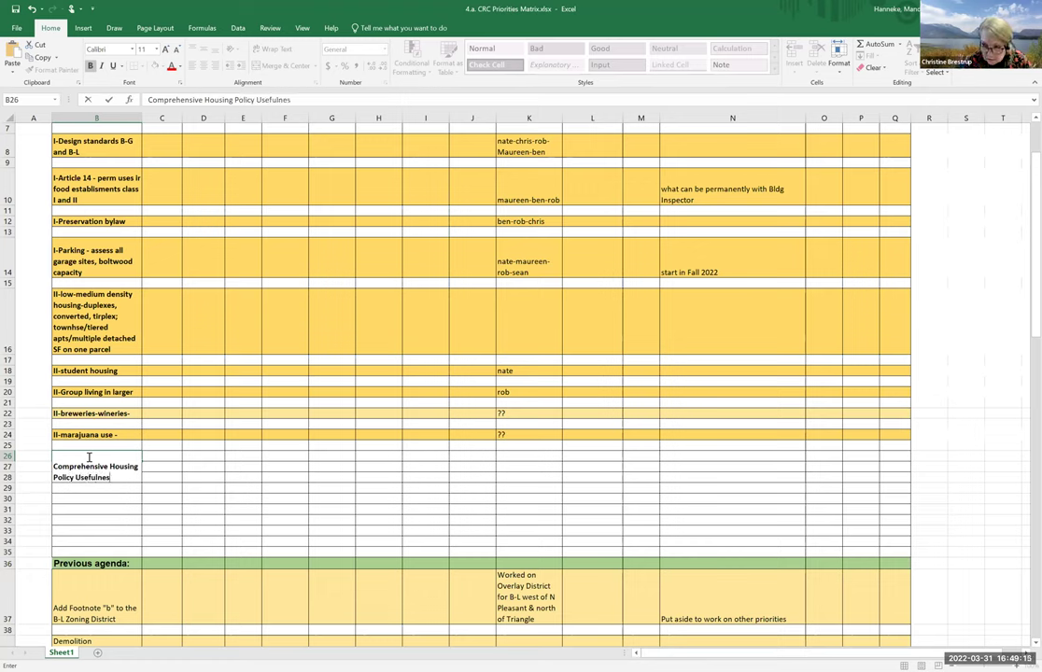
{"action": "key", "text": "Return"}
- Enter "Creating two tiers of apartments" in cell B27, under the Comprehensive Housing heading
{"action": "type", "text": "Creatin"}
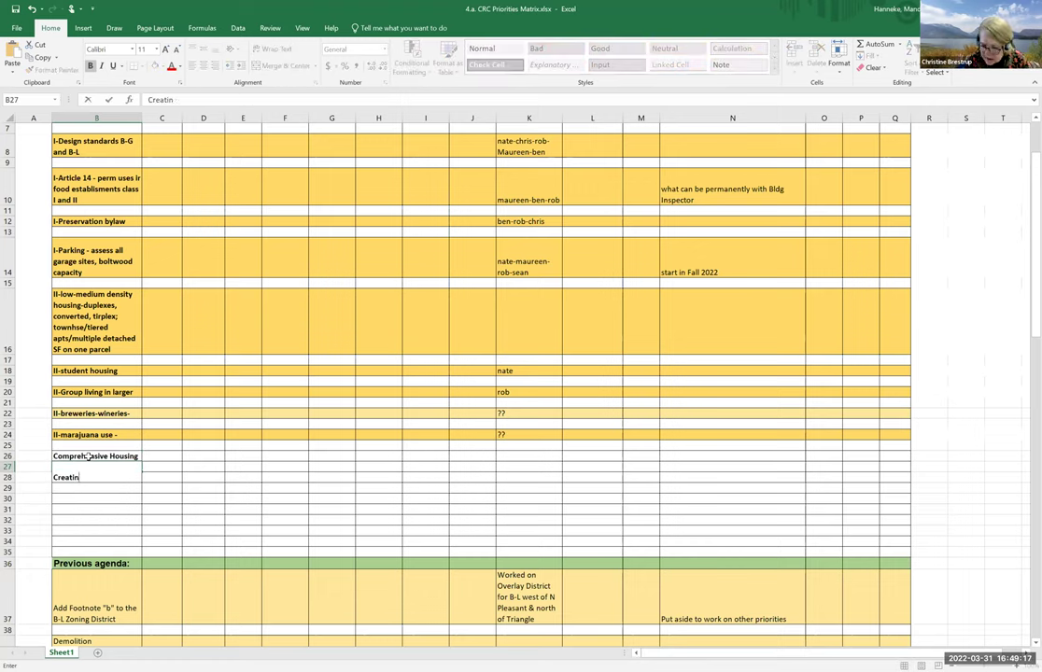
{"action": "type", "text": "g two tie"}
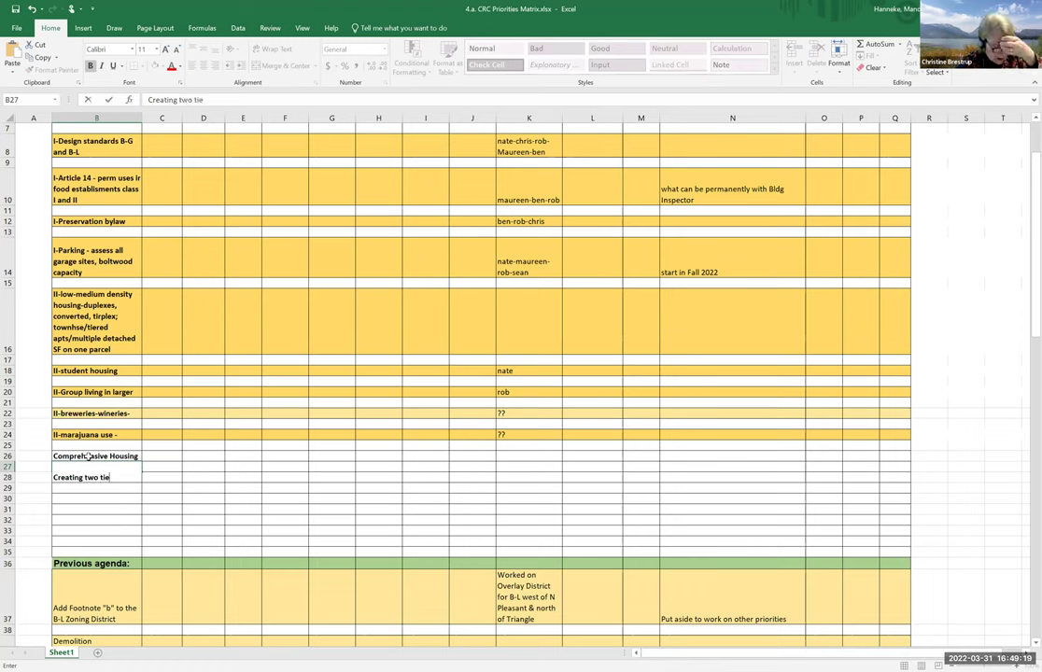
{"action": "type", "text": "rs of apartments"}
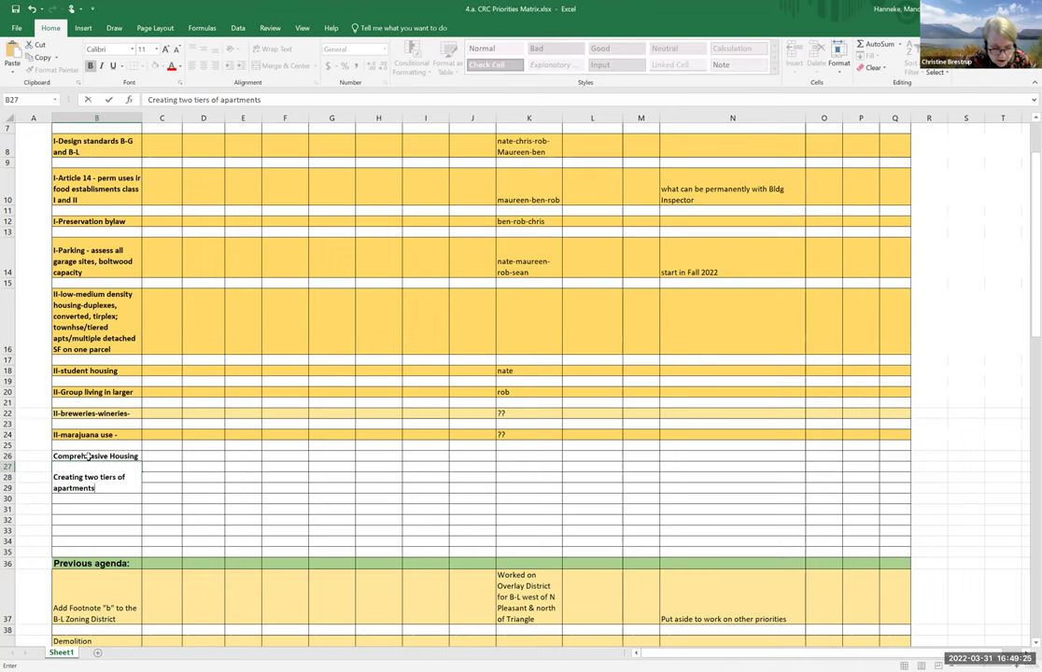
{"action": "key", "text": "ctrl+Return"}
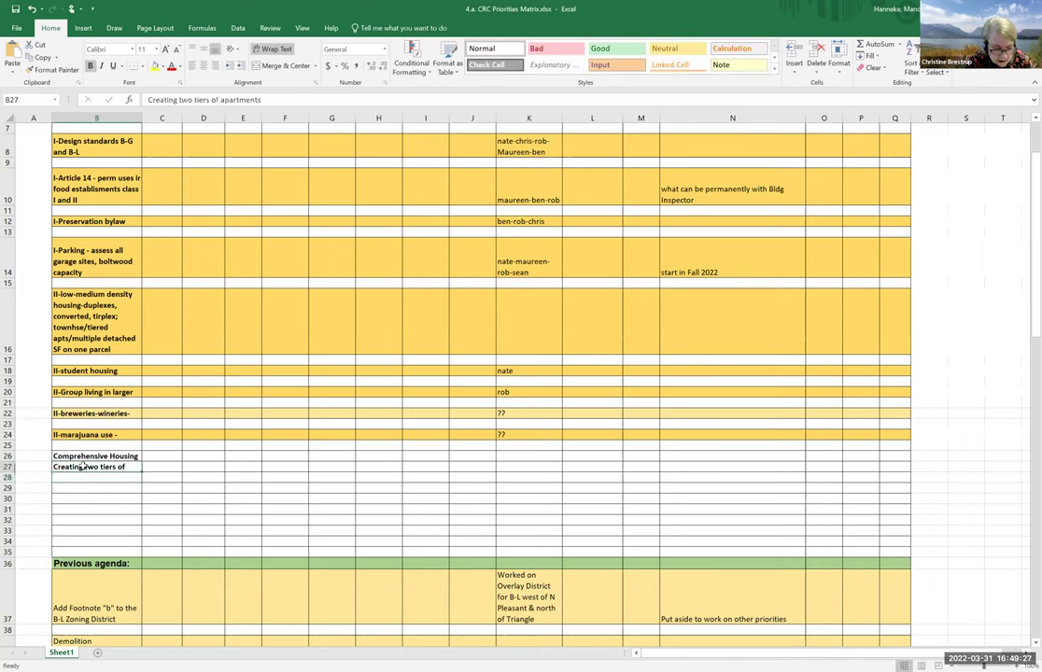
- Remove the bold formatting from cell B27 and fit row 27's height to its text
{"action": "key", "text": "ctrl+b"}
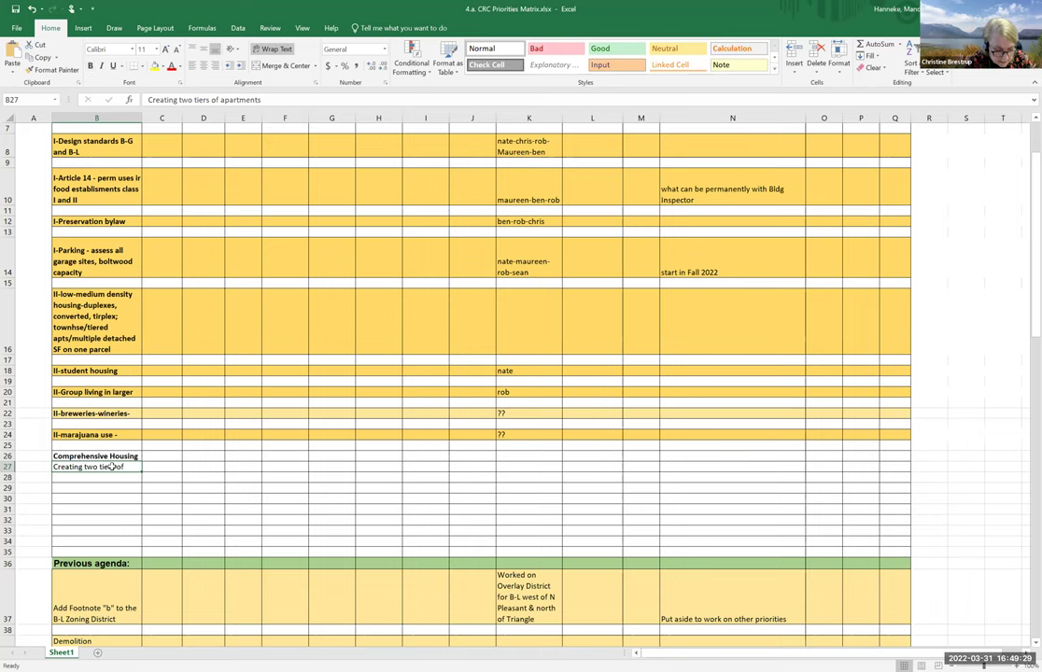
{"action": "double_click", "coordinate": [11, 471]}
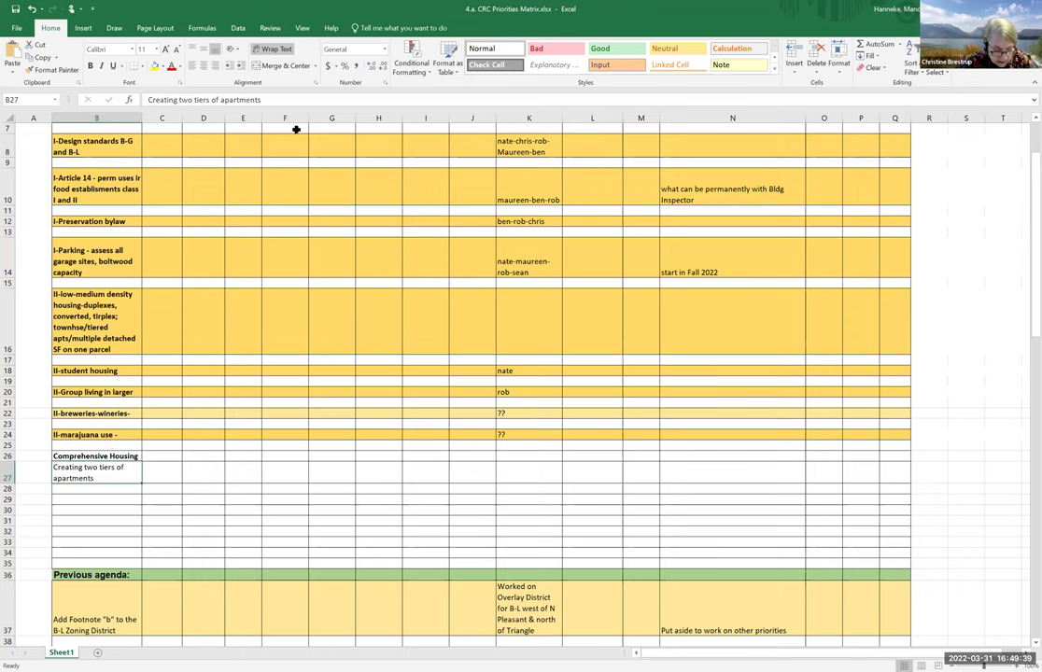
- Append "(3-4 units permitted different than 5+ units)" to the two tiers of apartments entry in cell B27
{"action": "left_click", "coordinate": [271, 99]}
{"action": "type", "text": "("}
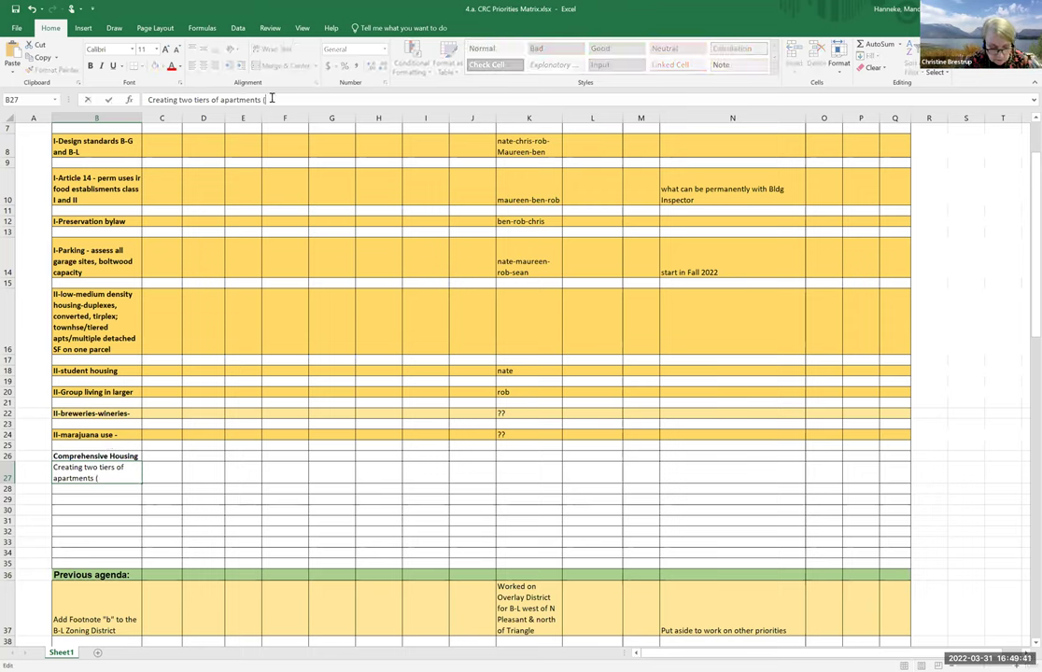
{"action": "type", "text": "3-4"}
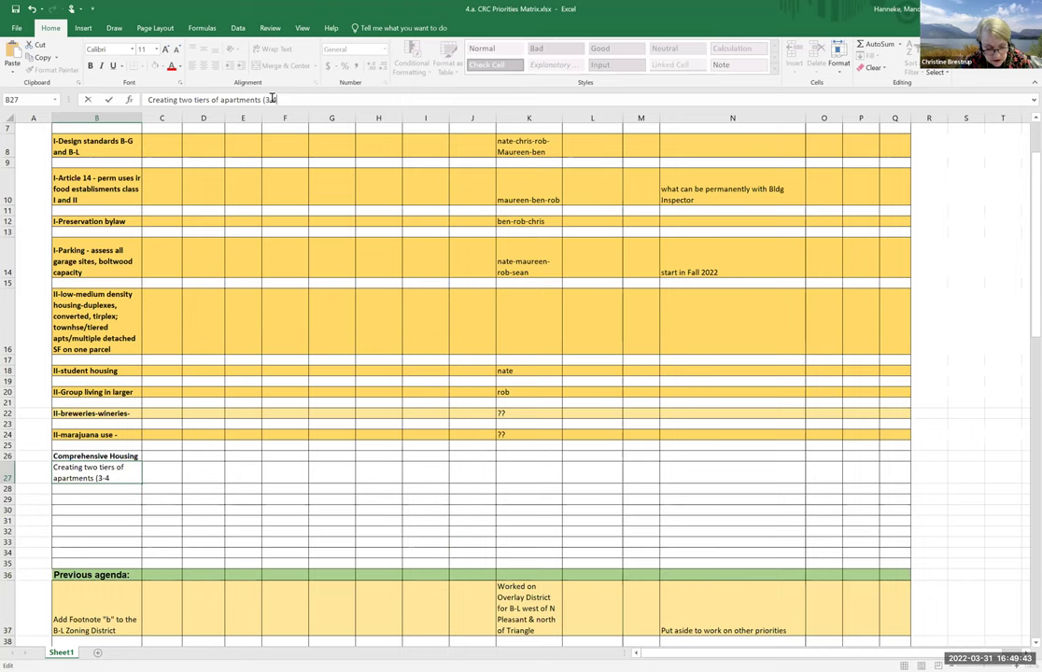
{"action": "type", "text": " unites,"}
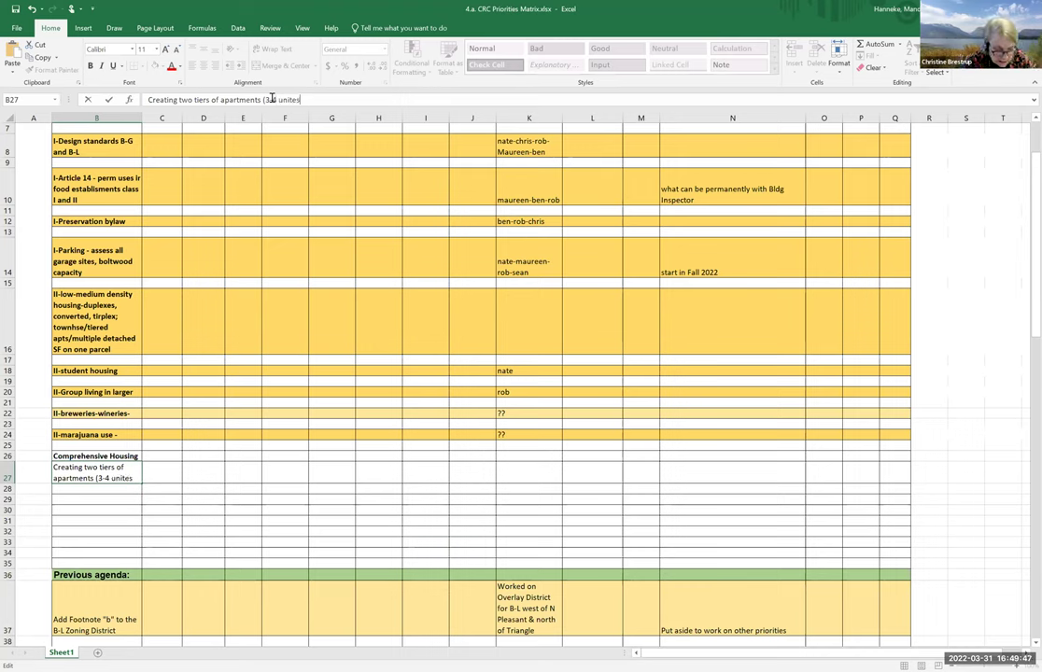
{"action": "key", "text": "BackSpace"}
{"action": "type", "text": "vs"}
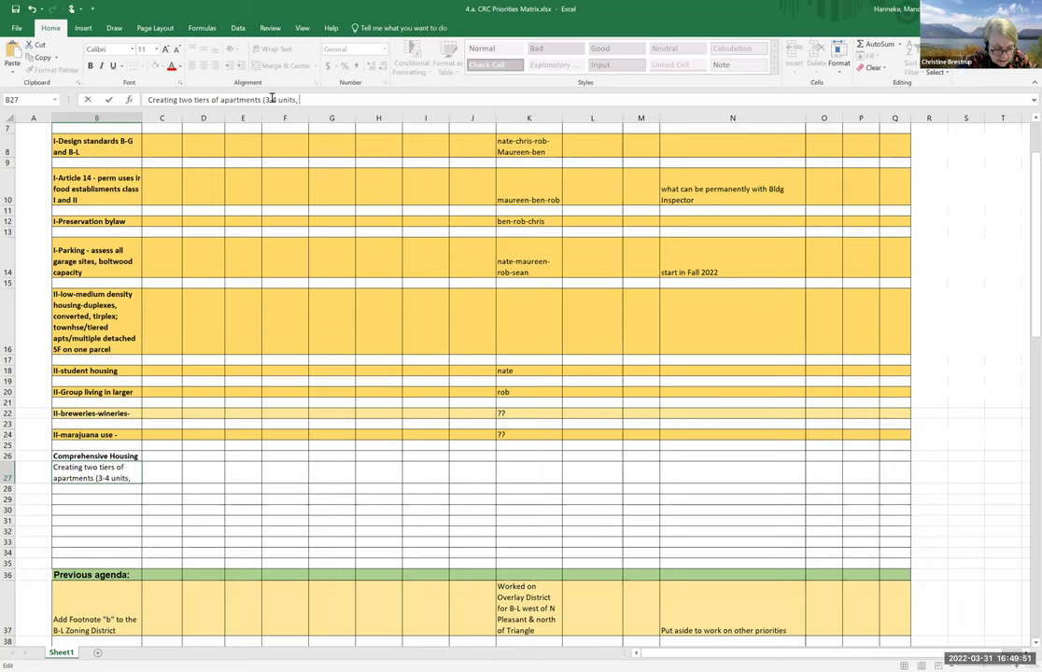
{"action": "key", "text": "BackSpace"}
{"action": "key", "text": "BackSpace"}
{"action": "type", "text": "permi"}
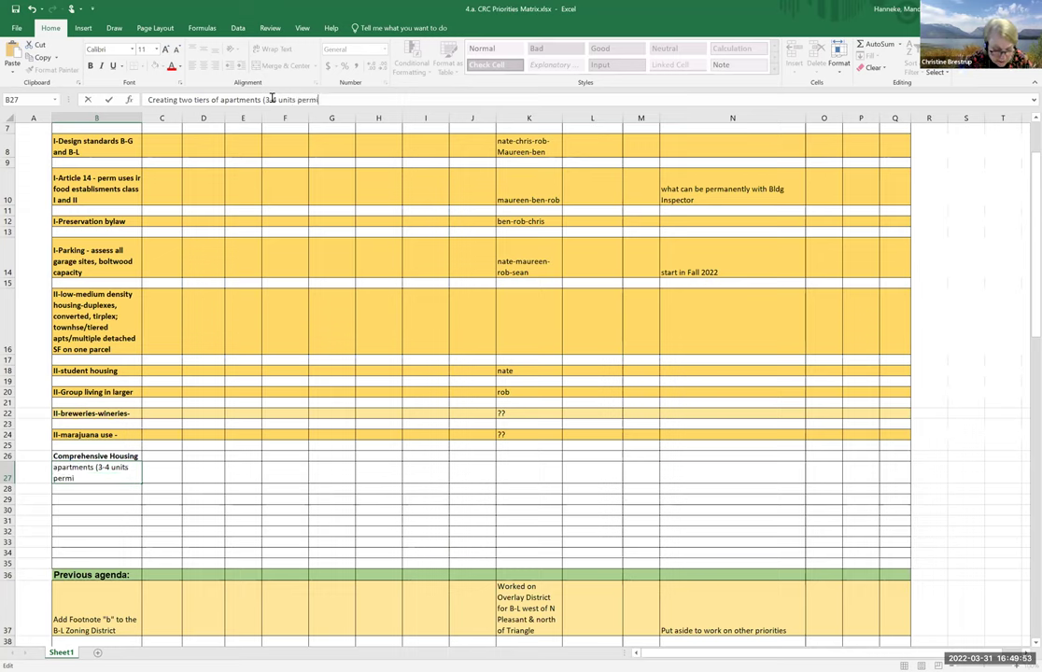
{"action": "type", "text": "tted different than"}
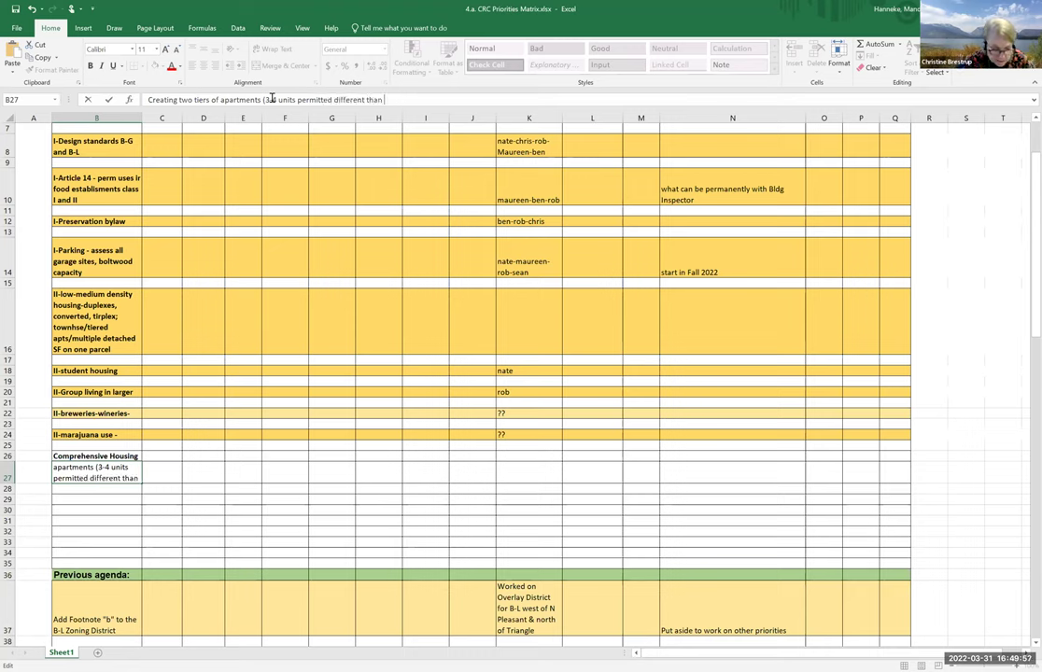
{"action": "type", "text": " 5+ units)"}
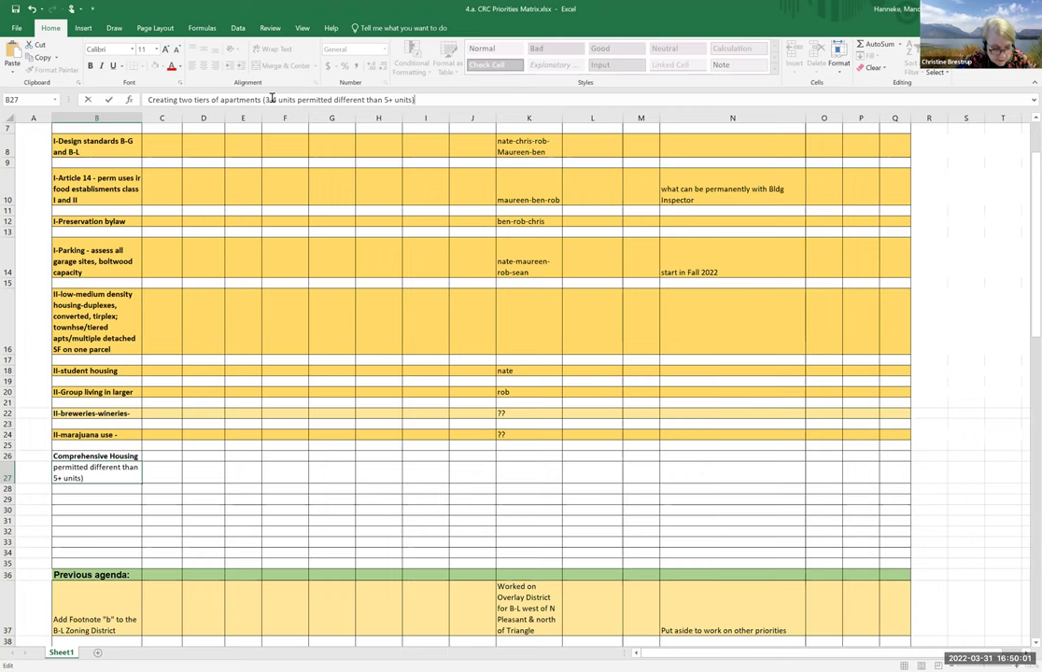
{"action": "key", "text": "Return"}
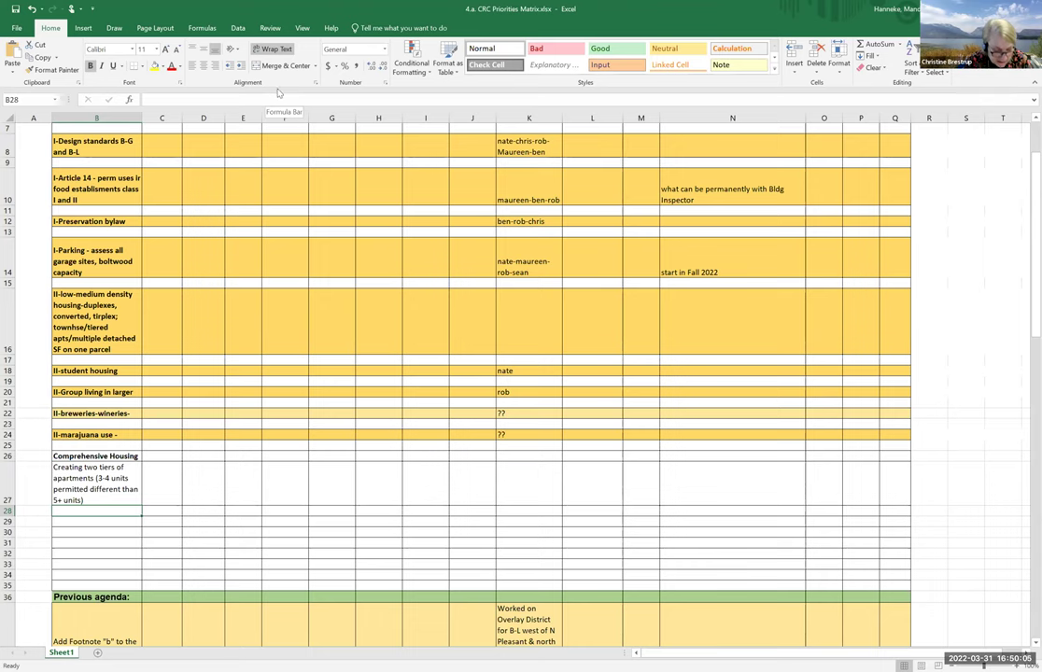
{"action": "scroll", "coordinate": [314, 202], "scroll_direction": "up", "scroll_amount": 2}
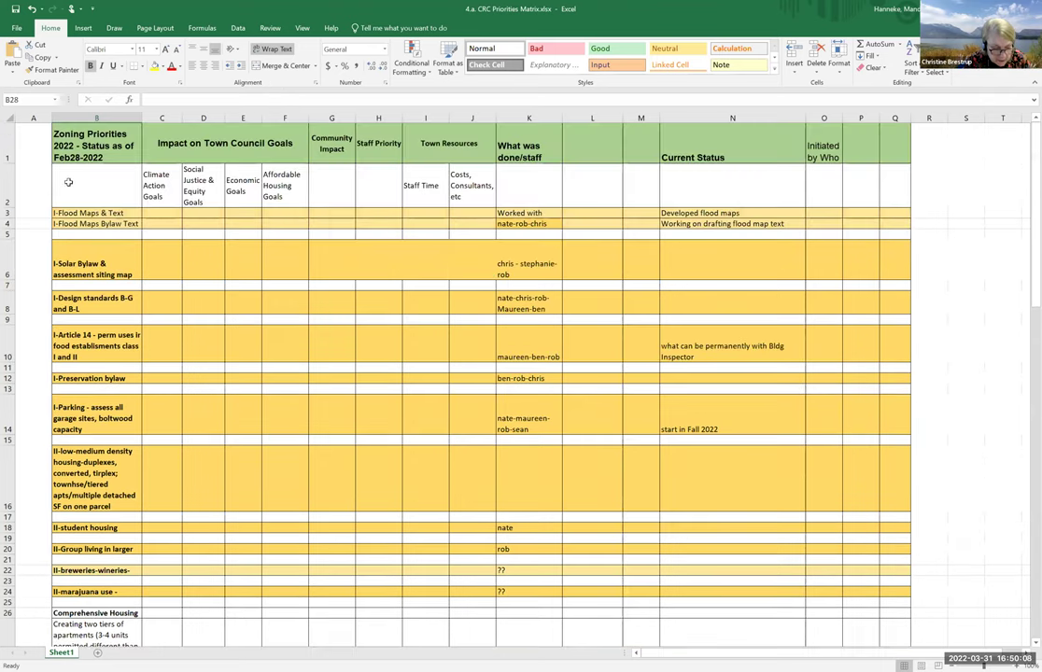
- Freeze the panes at cell C3 so header rows 1–2 and columns A–B stay fixed while scrolling
{"action": "left_click", "coordinate": [7, 213]}
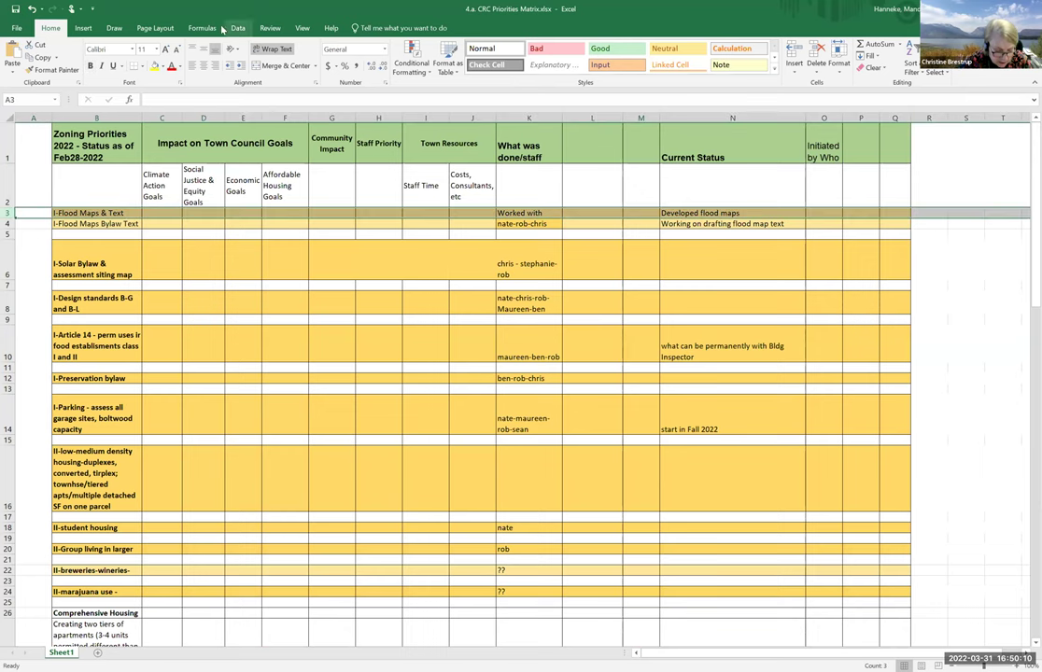
{"action": "left_click", "coordinate": [302, 28]}
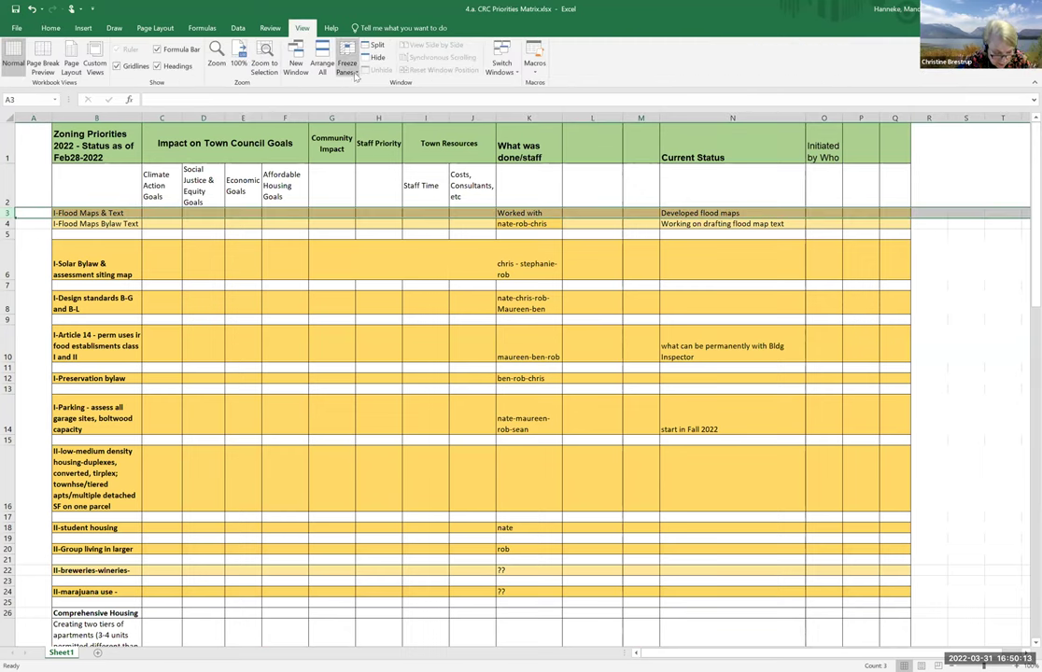
{"action": "left_click", "coordinate": [346, 63]}
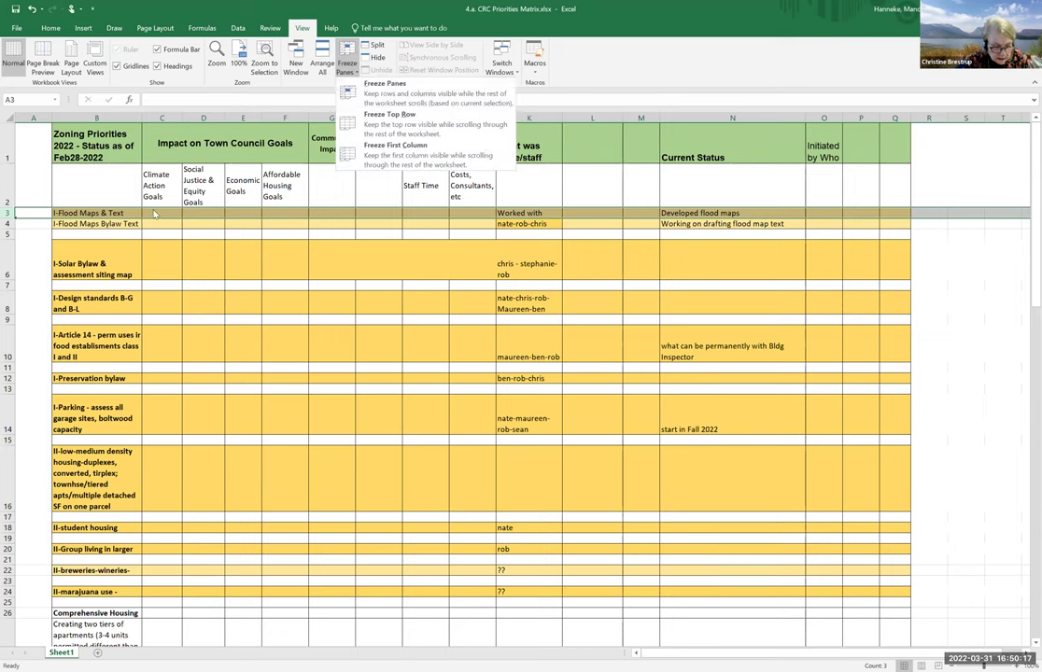
{"action": "left_click", "coordinate": [154, 212]}
{"action": "left_click", "coordinate": [154, 213]}
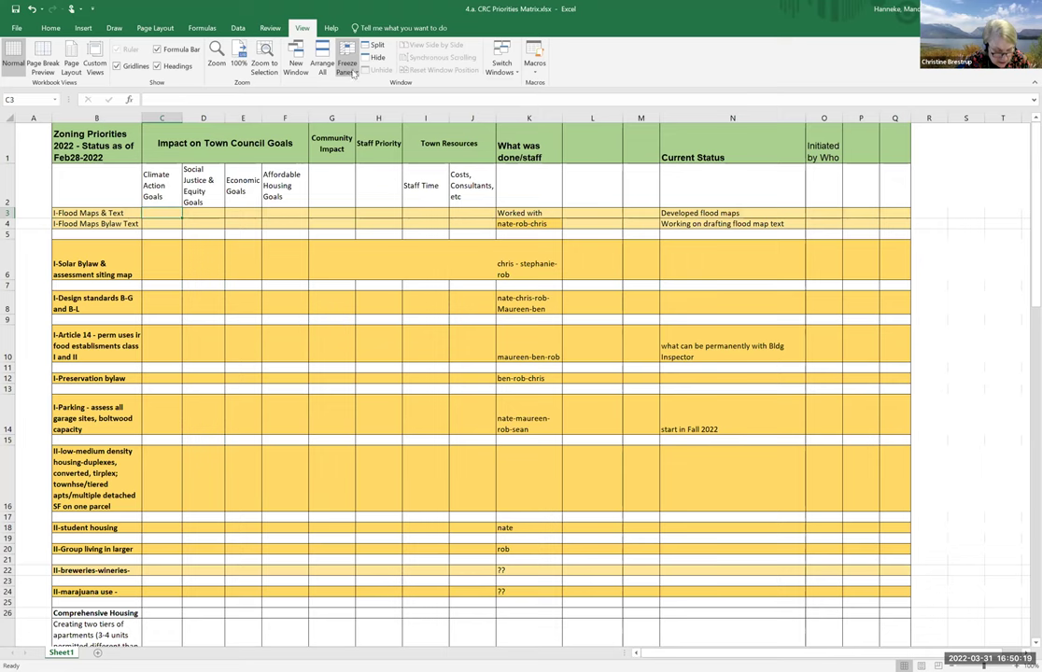
{"action": "left_click", "coordinate": [341, 70]}
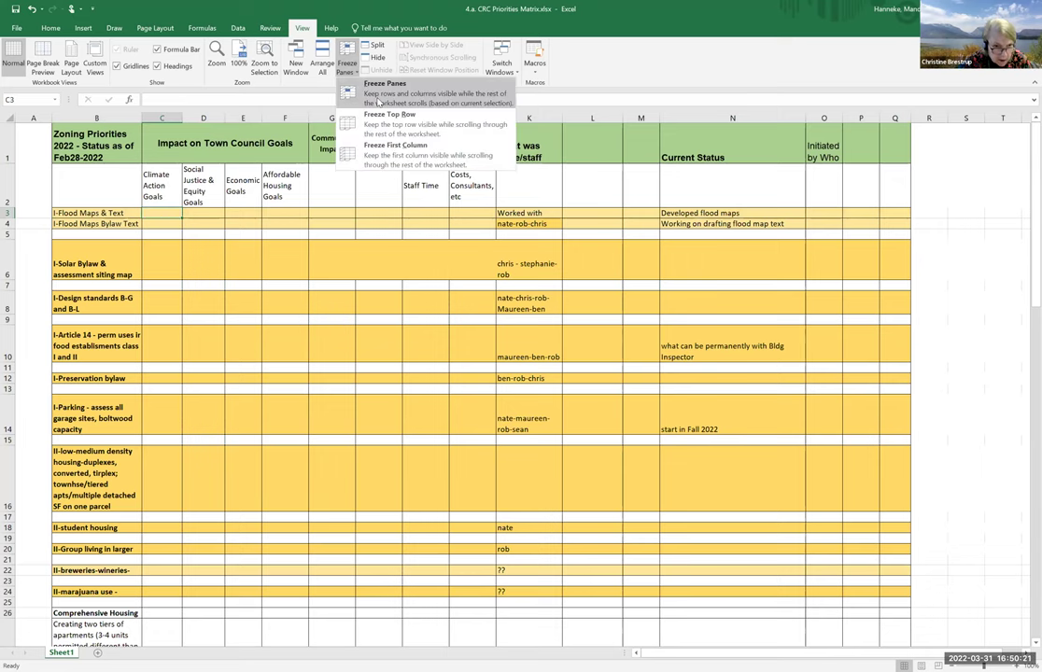
{"action": "key", "text": "f"}
{"action": "scroll", "coordinate": [237, 278], "scroll_direction": "down", "scroll_amount": 4}
{"action": "scroll", "coordinate": [236, 278], "scroll_direction": "down", "scroll_amount": 1}
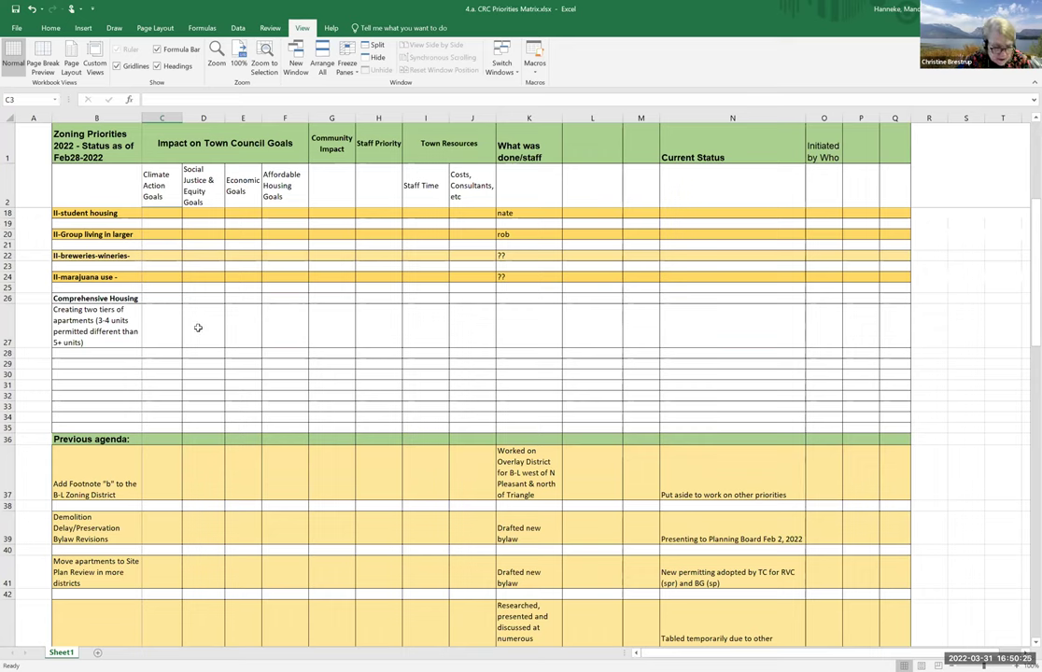
- Enter "Create tiers of apartments for larger buildings (5-24 vs. 25+)" in cell B29 without bold formatting
{"action": "left_click", "coordinate": [123, 333]}
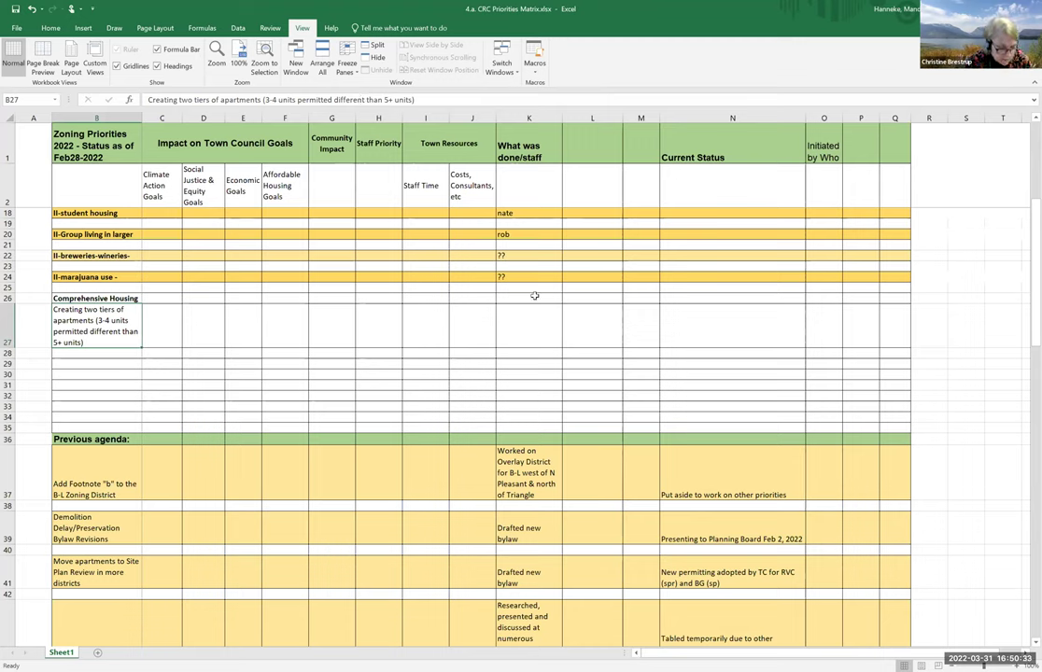
{"action": "left_click", "coordinate": [96, 363]}
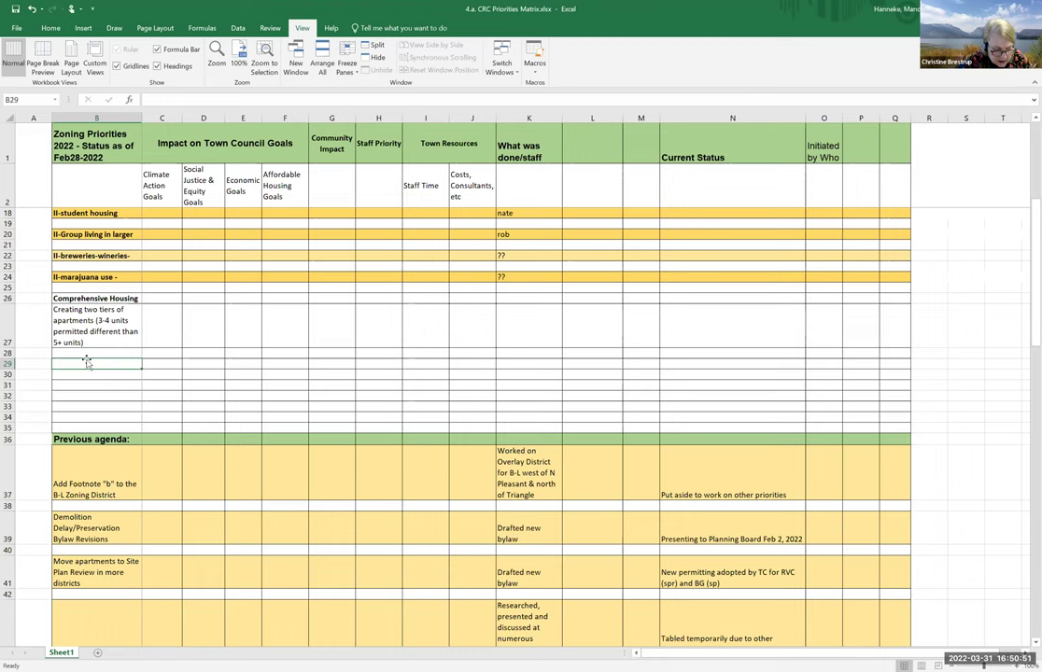
{"action": "type", "text": "Create tiers of apartments"}
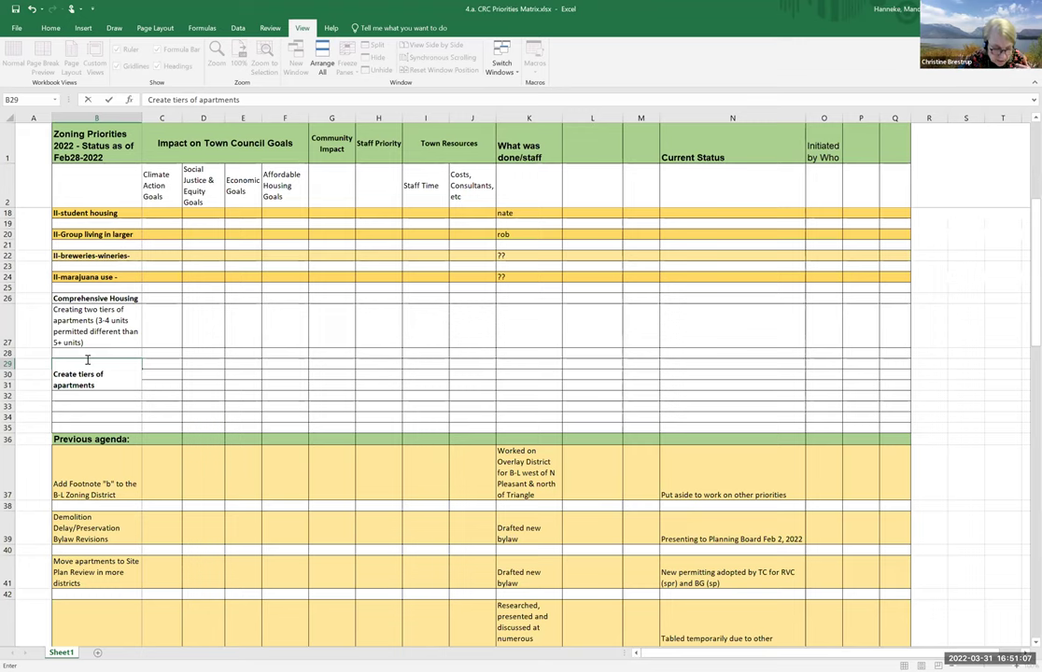
{"action": "type", "text": "for p"}
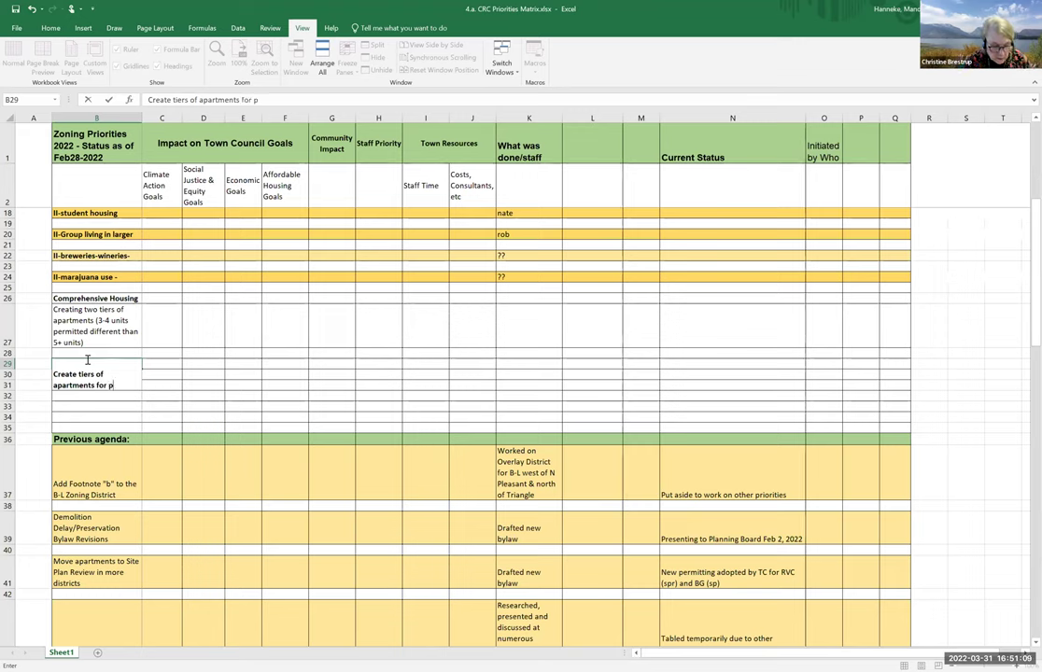
{"action": "key", "text": "BackSpace"}
{"action": "type", "text": "larger build"}
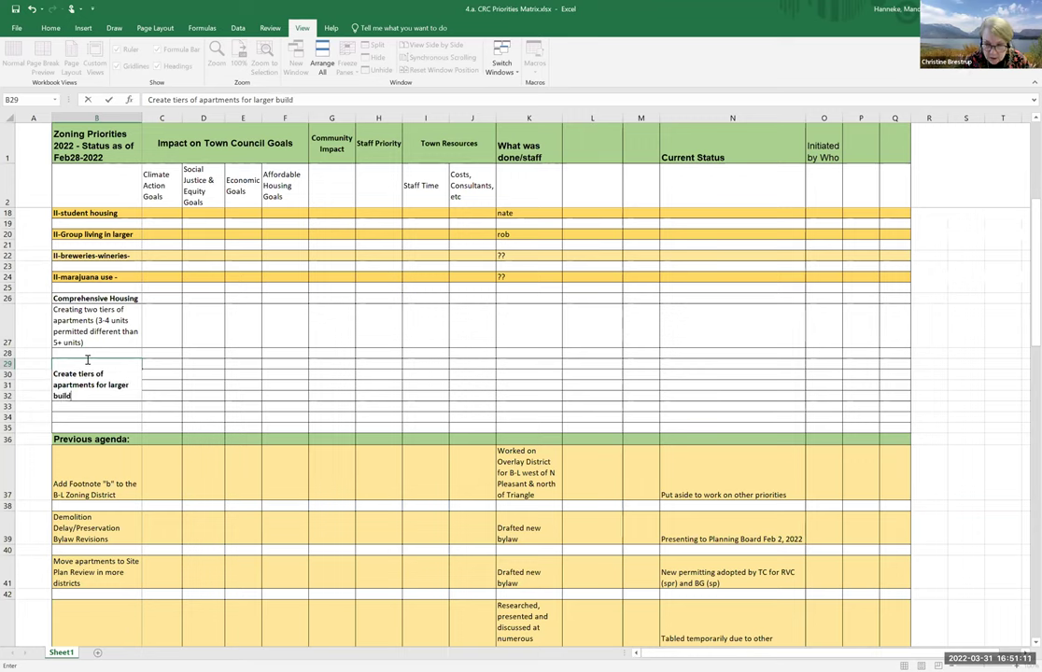
{"action": "type", "text": "ings (5-24"}
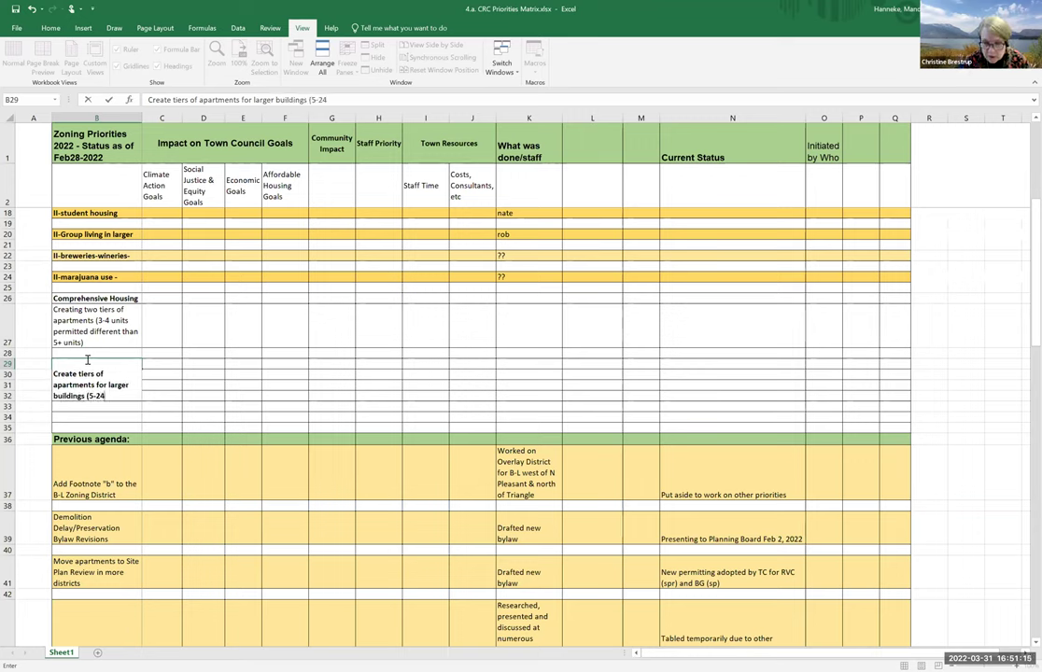
{"action": "type", "text": " vs."}
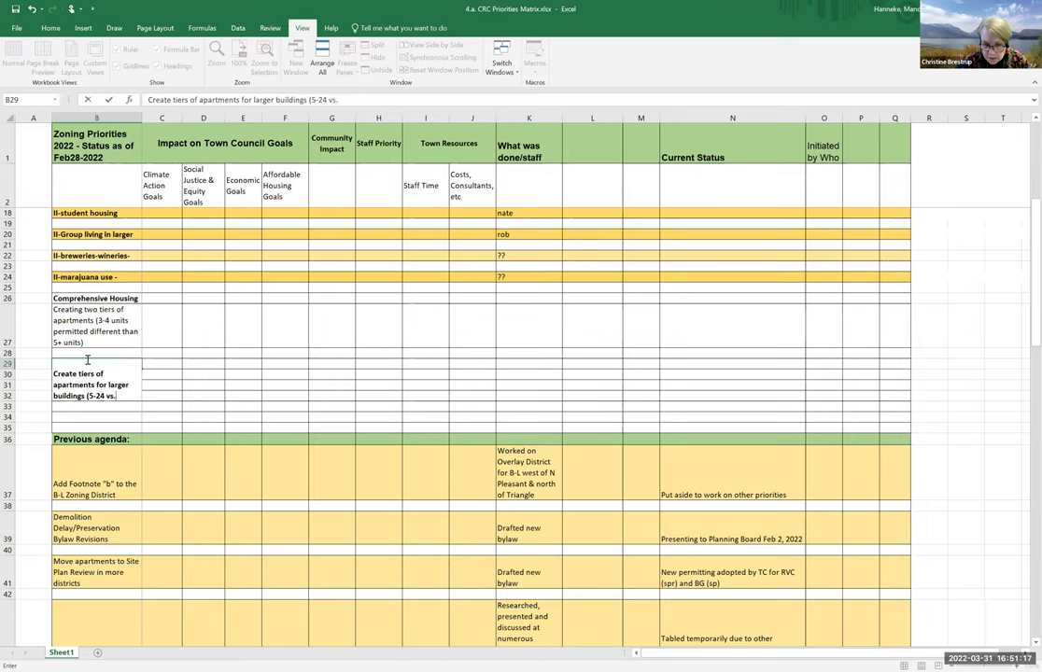
{"action": "type", "text": " 25+"}
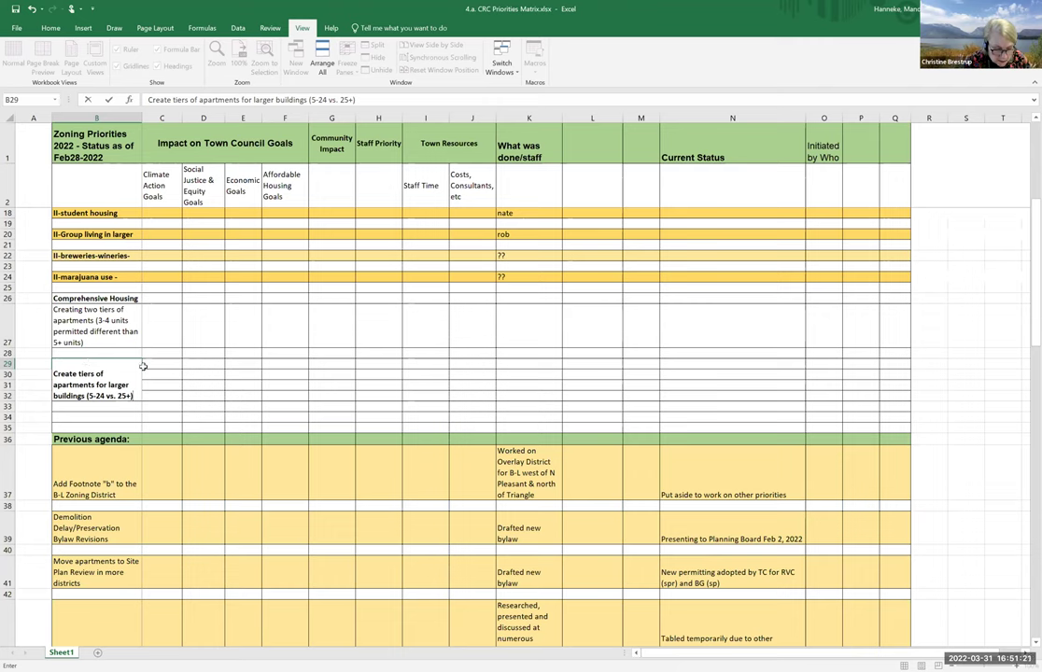
{"action": "key", "text": "ctrl+Return"}
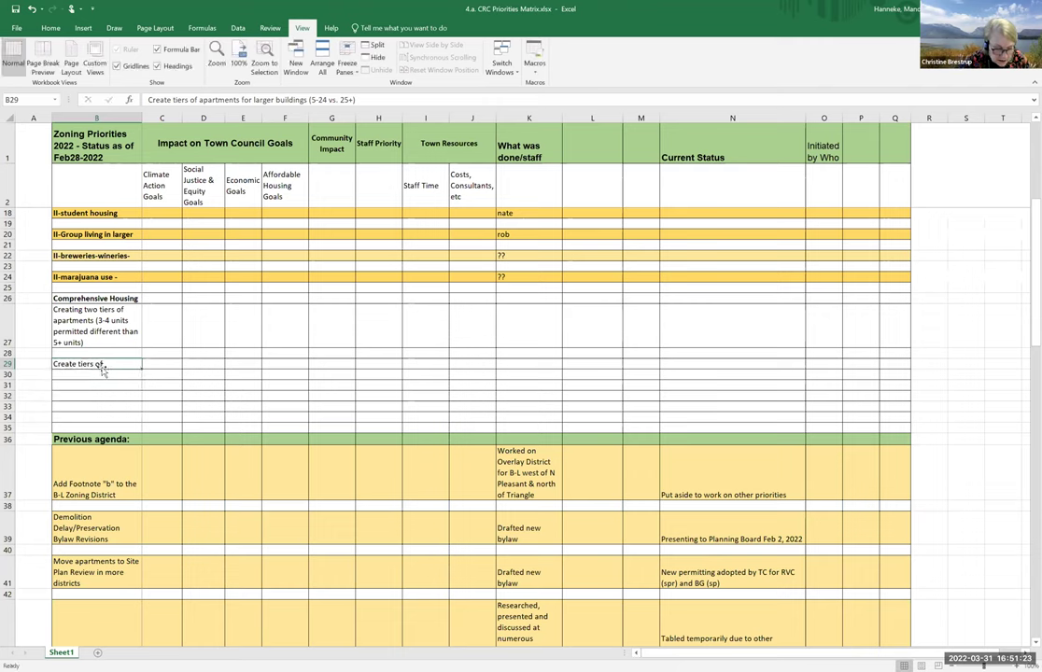
- Fit row 29's height to the full text of the larger buildings entry
{"action": "mouse_move", "coordinate": [98, 365]}
{"action": "left_mouse_down"}
{"action": "mouse_move", "coordinate": [86, 376]}
{"action": "mouse_move", "coordinate": [93, 427]}
{"action": "left_mouse_up"}
{"action": "left_click", "coordinate": [100, 374]}
{"action": "left_click", "coordinate": [98, 364]}
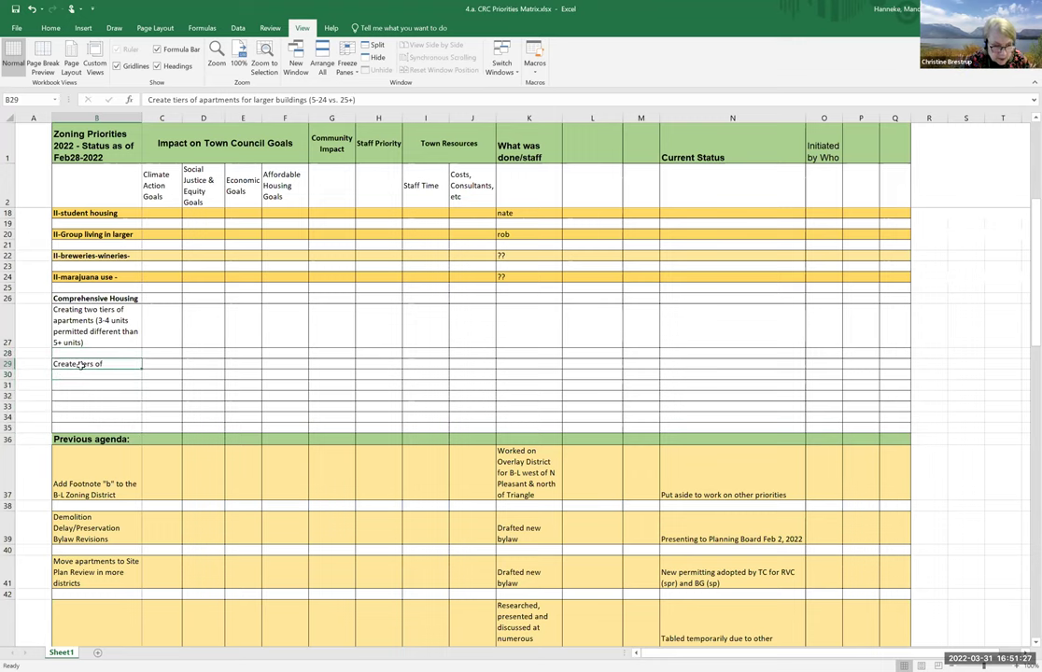
{"action": "double_click", "coordinate": [12, 369]}
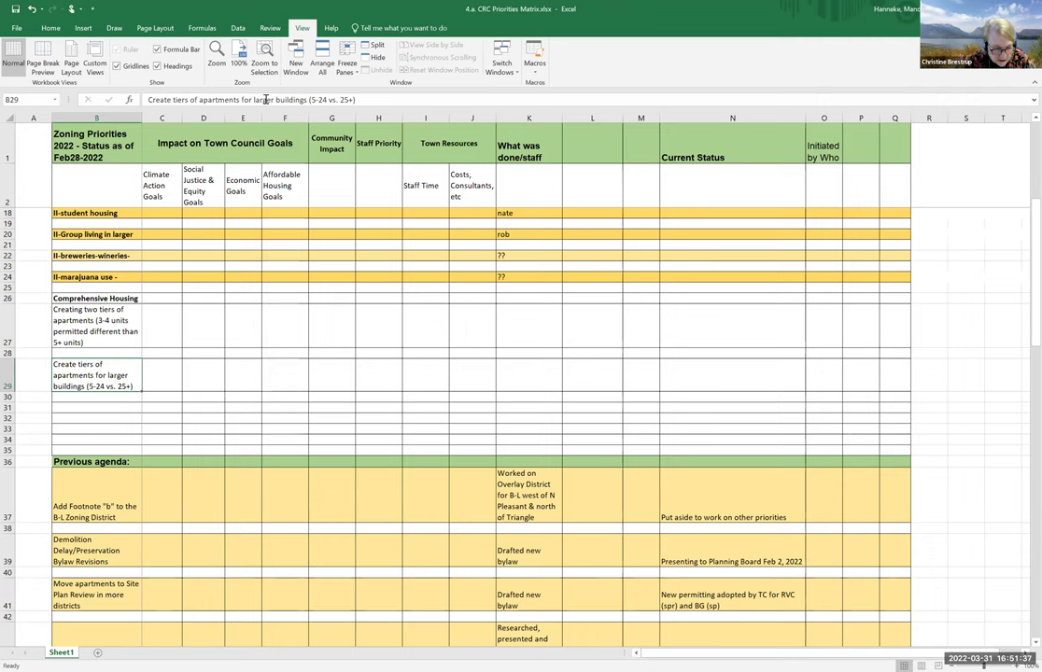
{"action": "left_click", "coordinate": [308, 100]}
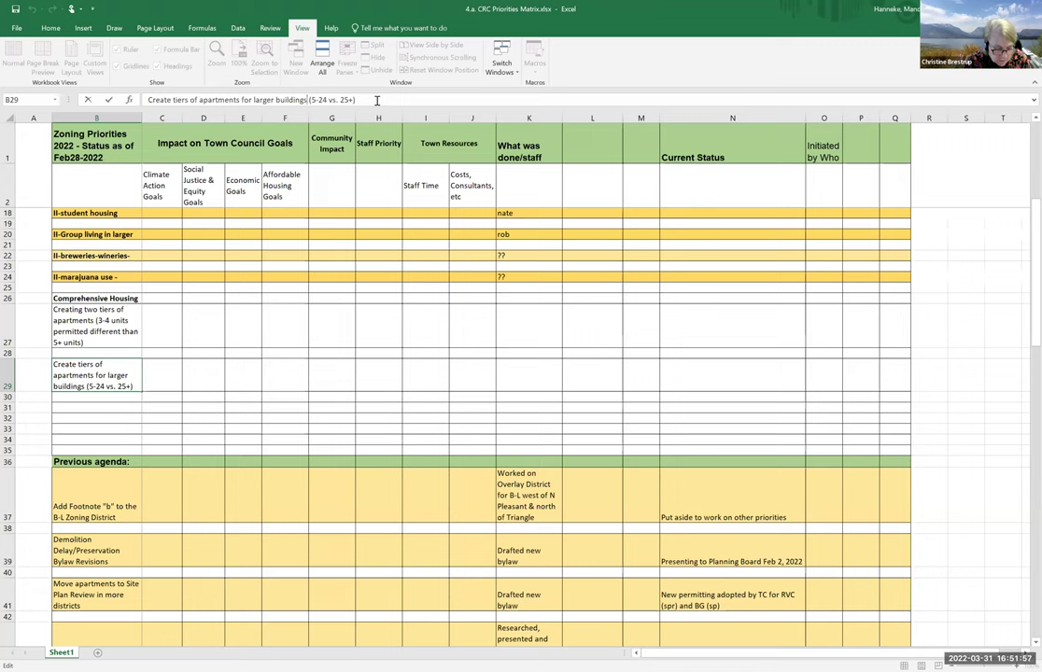
{"action": "left_click", "coordinate": [172, 100]}
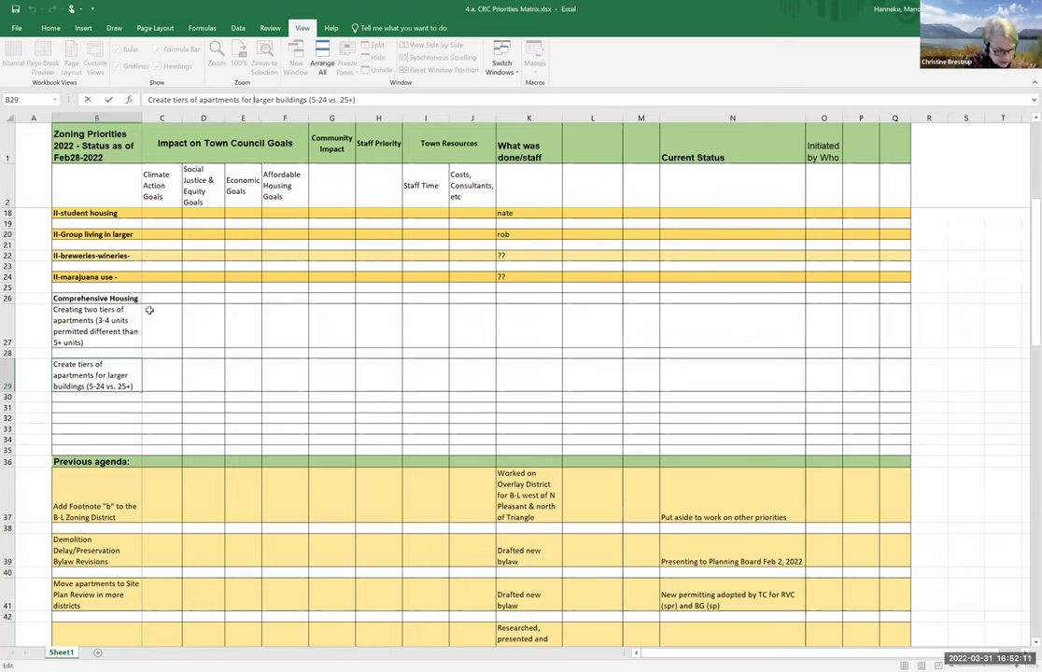
- Enter "Allow small apartment and townhouse developments to be SPR in more residential districts" in cell B31 and fit row 31's height to it
{"action": "left_click", "coordinate": [93, 408]}
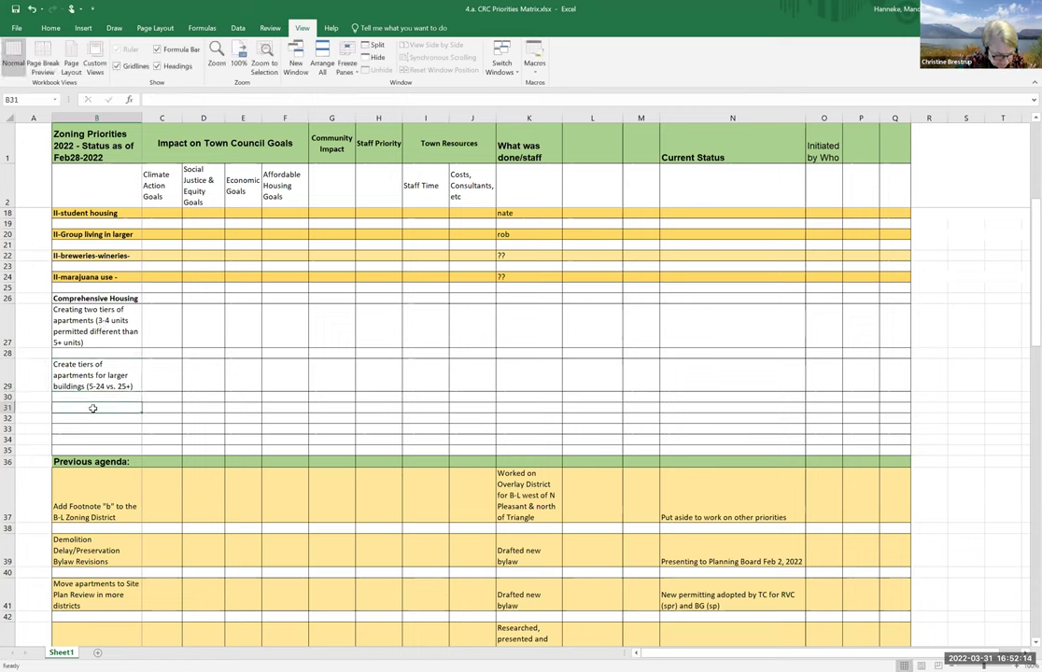
{"action": "left_click", "coordinate": [50, 28]}
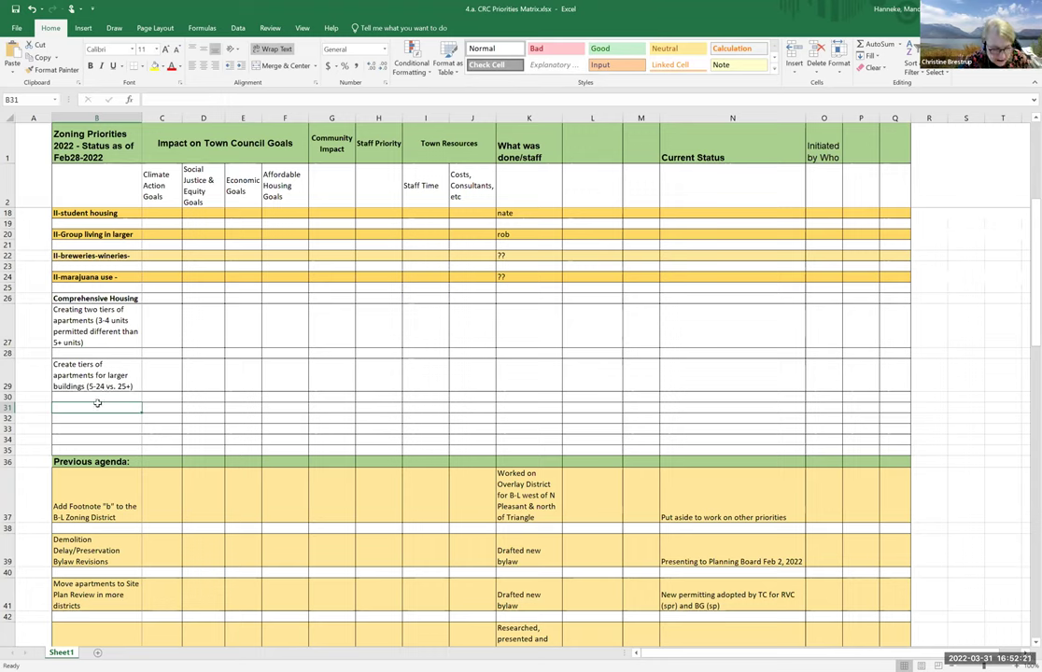
{"action": "type", "text": "Allow"}
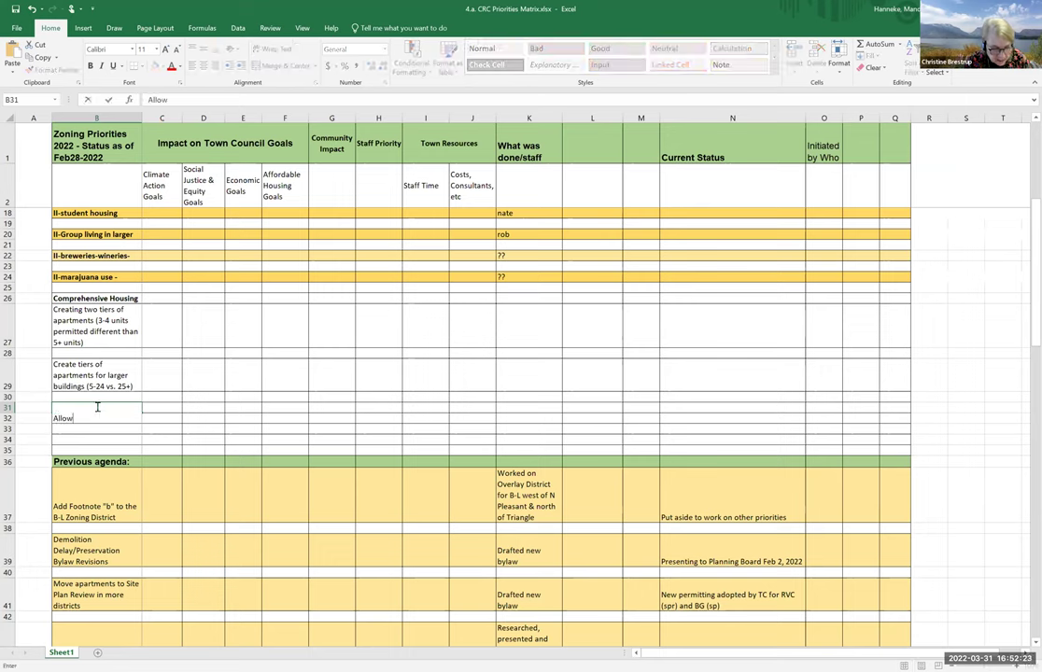
{"action": "type", "text": " small apart"}
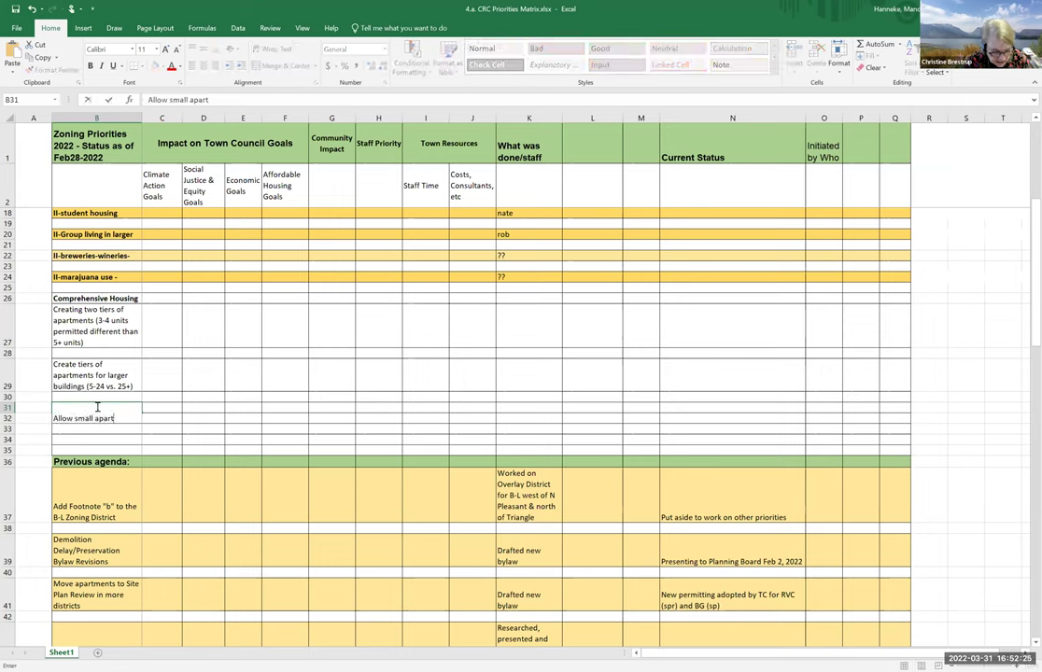
{"action": "type", "text": "ment and town"}
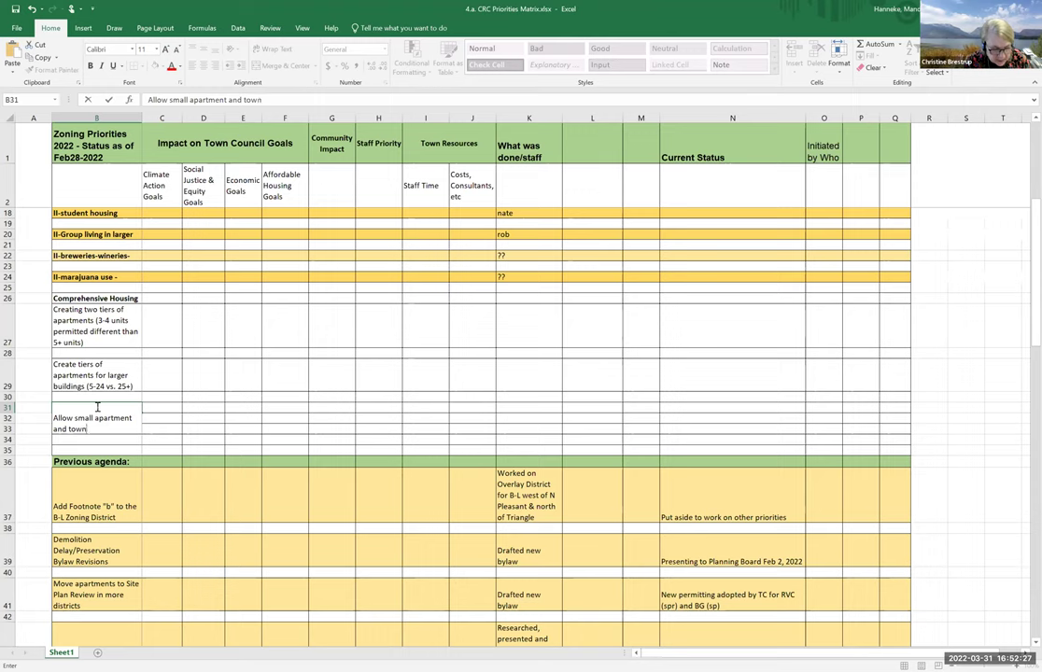
{"action": "type", "text": "house develop"}
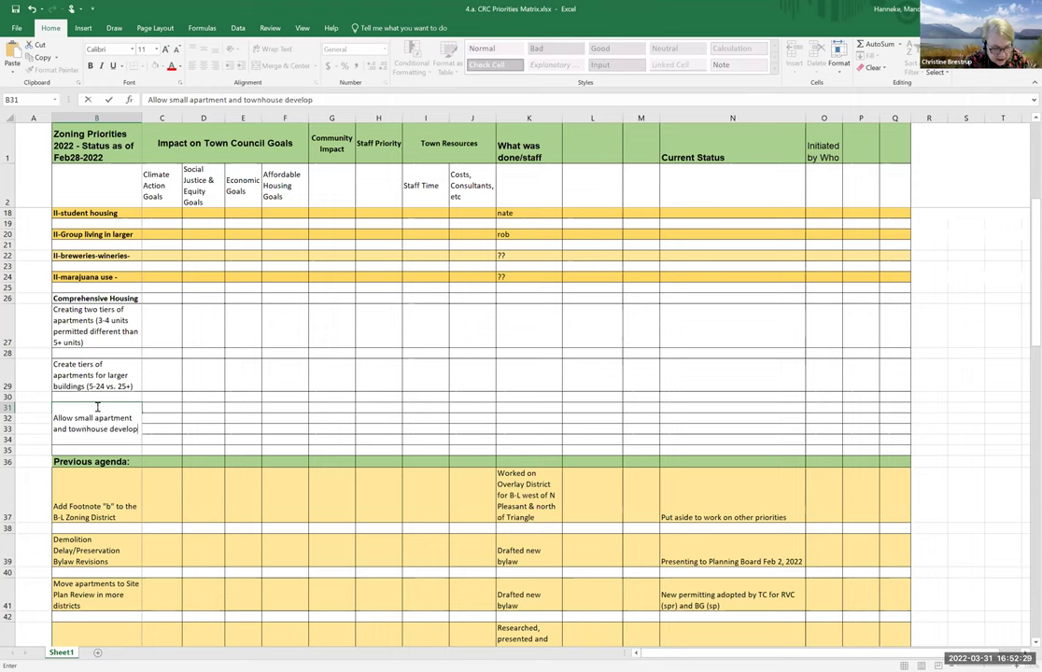
{"action": "type", "text": "ments to be"}
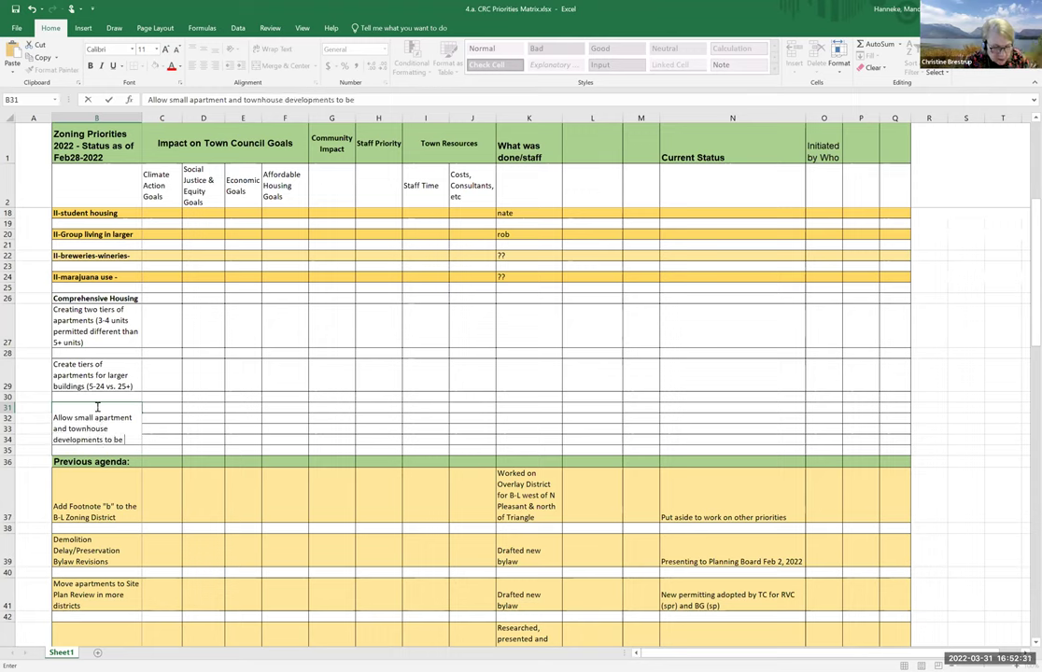
{"action": "type", "text": " SPR in more resdien"}
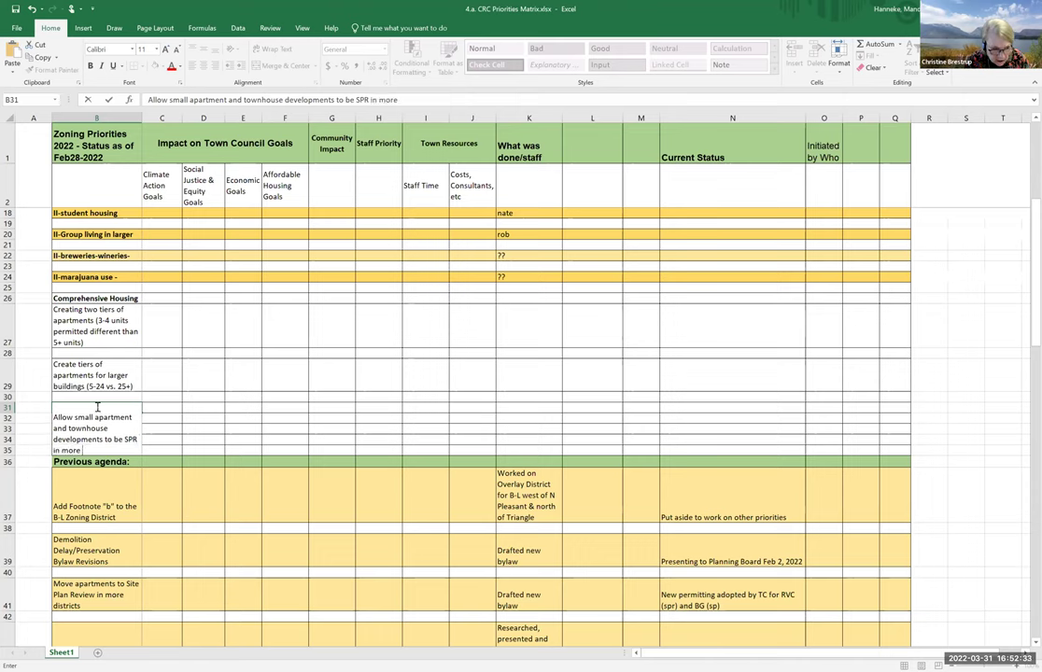
{"action": "key", "text": "BackSpace"}
{"action": "key", "text": "BackSpace"}
{"action": "key", "text": "BackSpace"}
{"action": "key", "text": "BackSpace"}
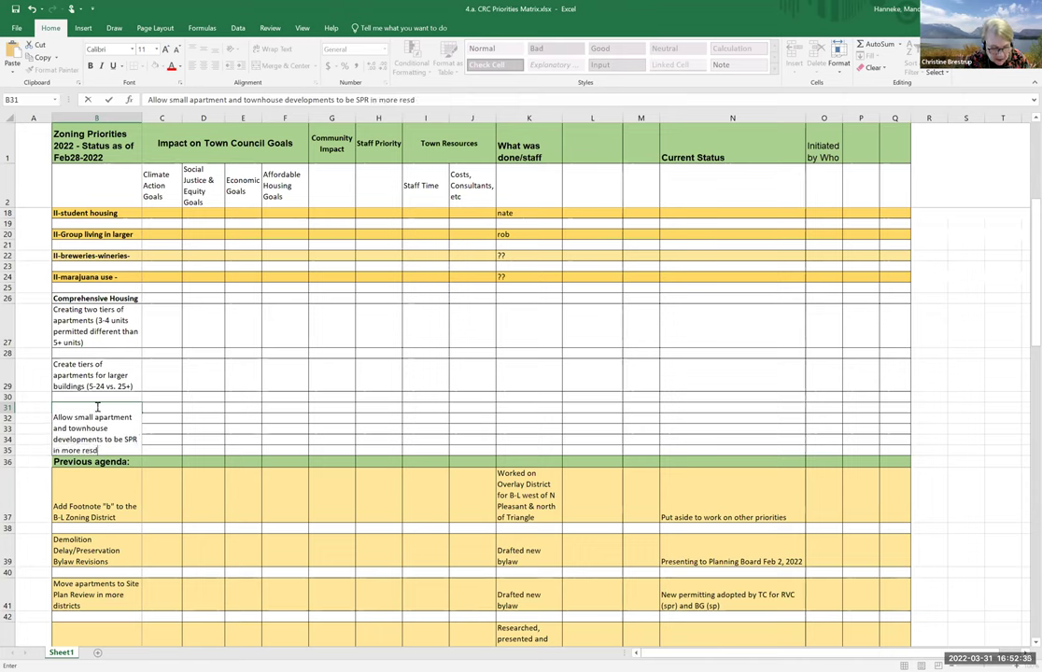
{"action": "type", "text": "idential districts"}
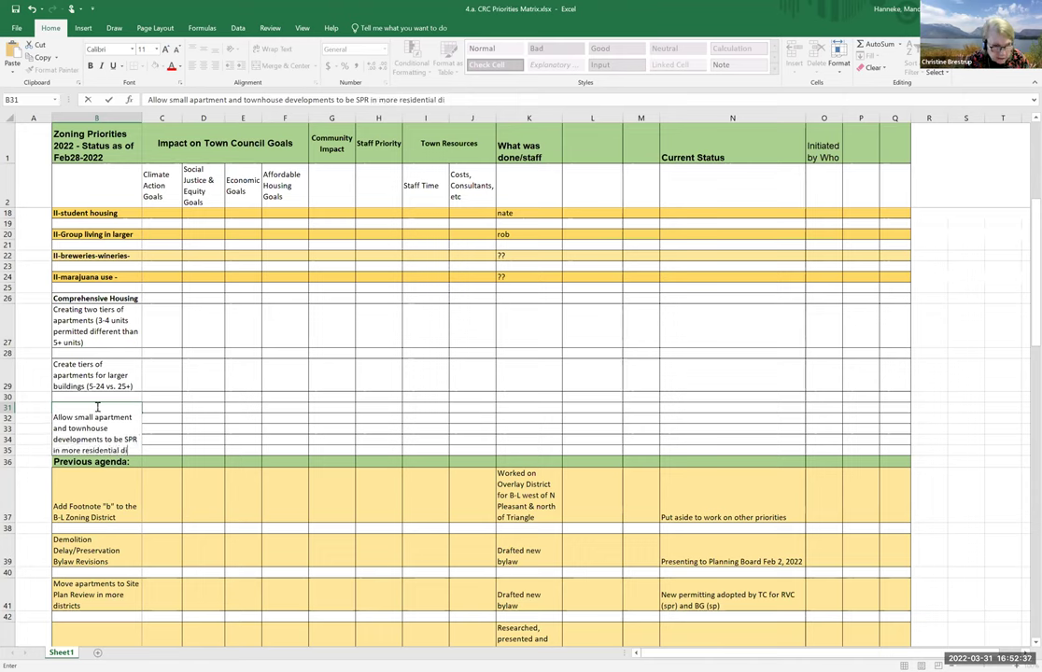
{"action": "key", "text": "Return"}
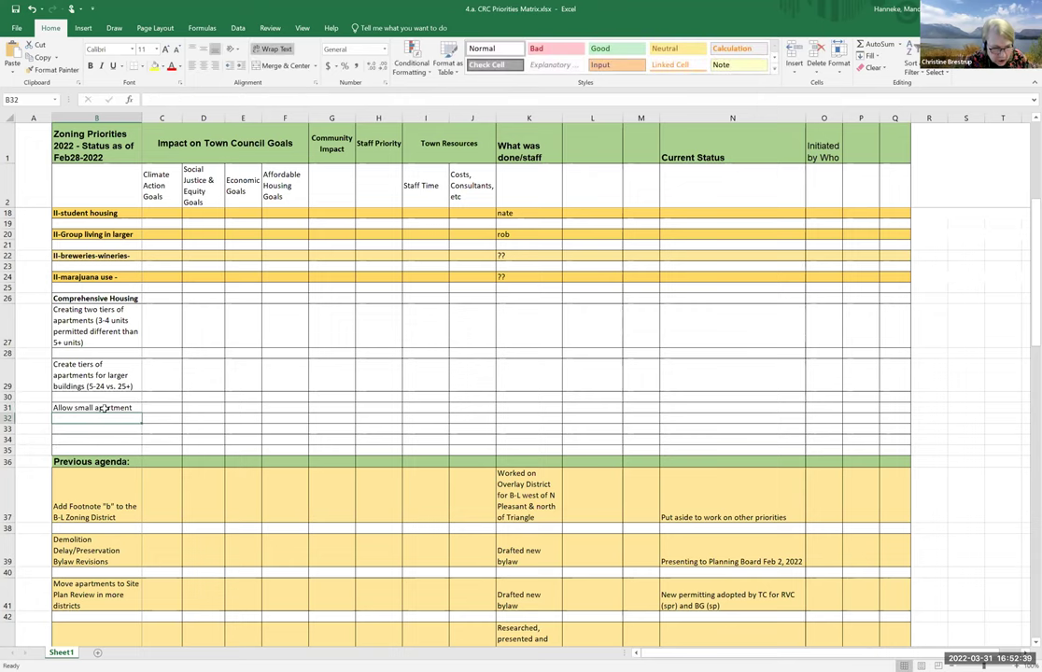
{"action": "double_click", "coordinate": [8, 412]}
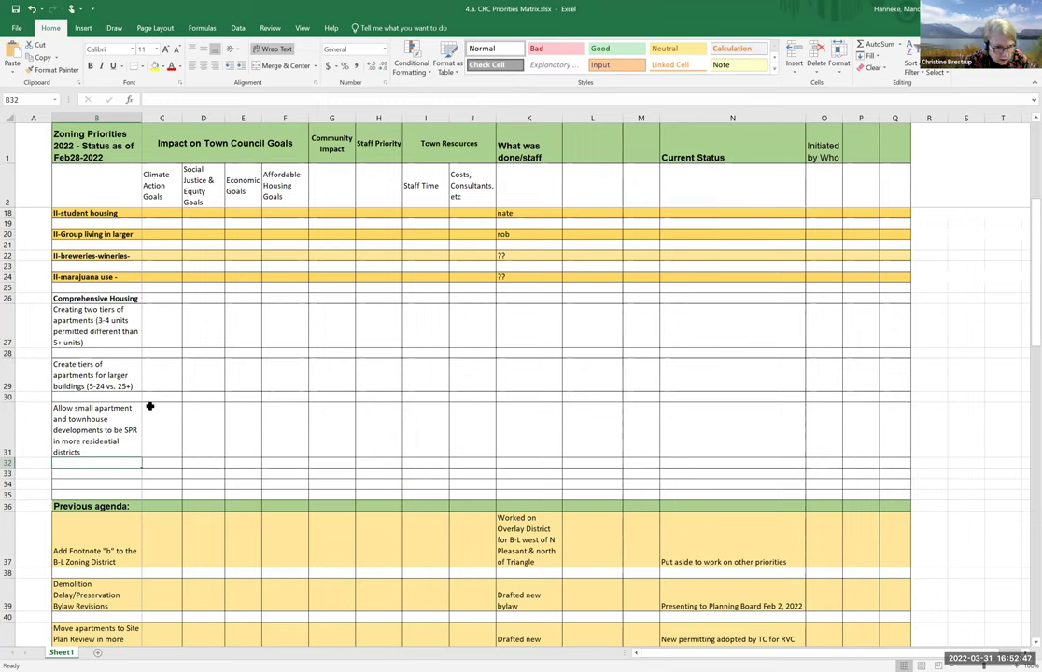
- Fill row 27 from column B to Q with the gold theme color used on the student housing row
{"action": "left_click", "coordinate": [93, 322]}
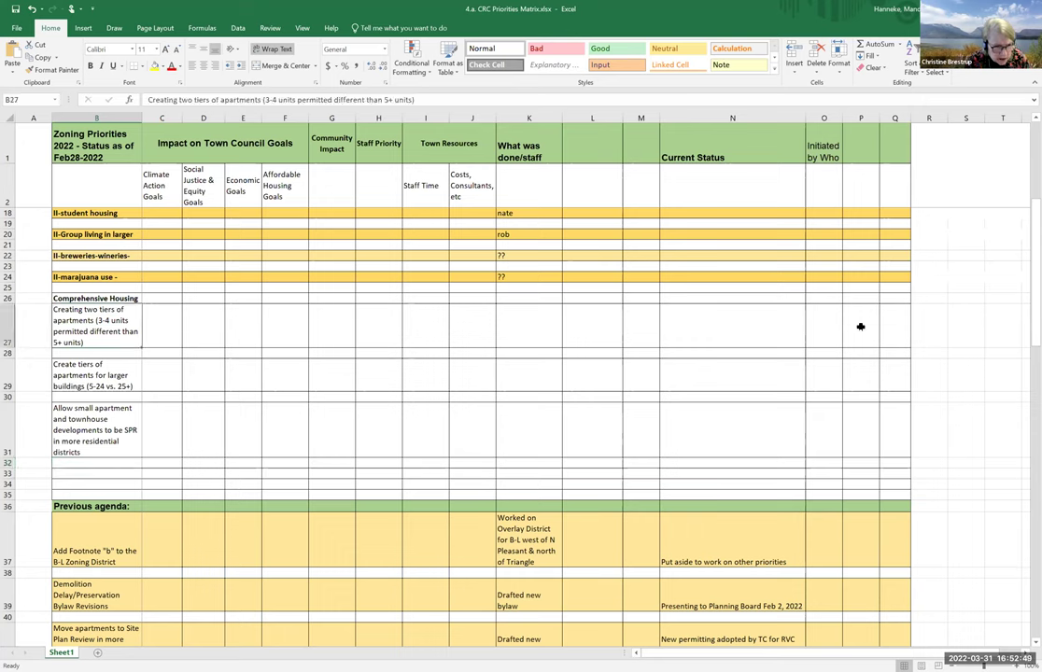
{"action": "left_click_drag", "start_coordinate": [860, 327], "coordinate": [883, 326]}
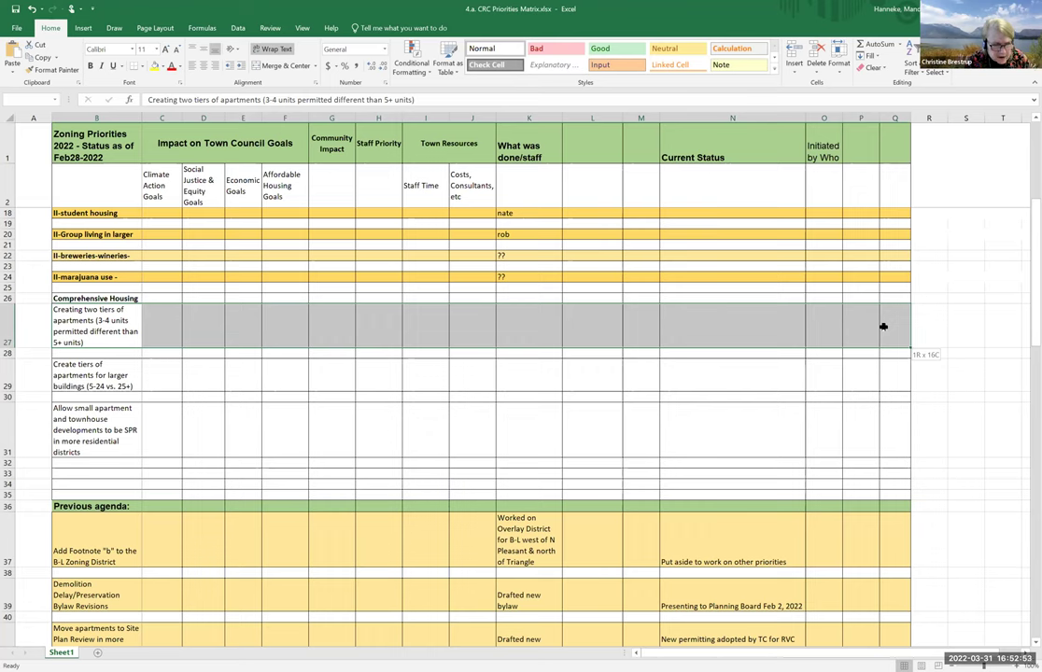
{"action": "left_click", "coordinate": [615, 68]}
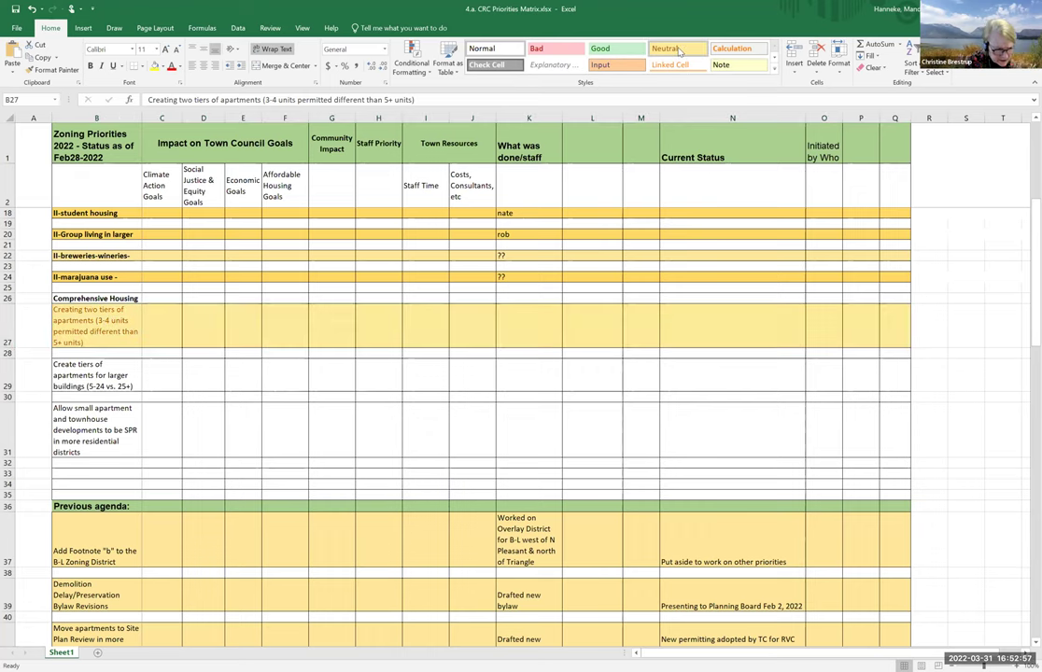
{"action": "left_click", "coordinate": [774, 57]}
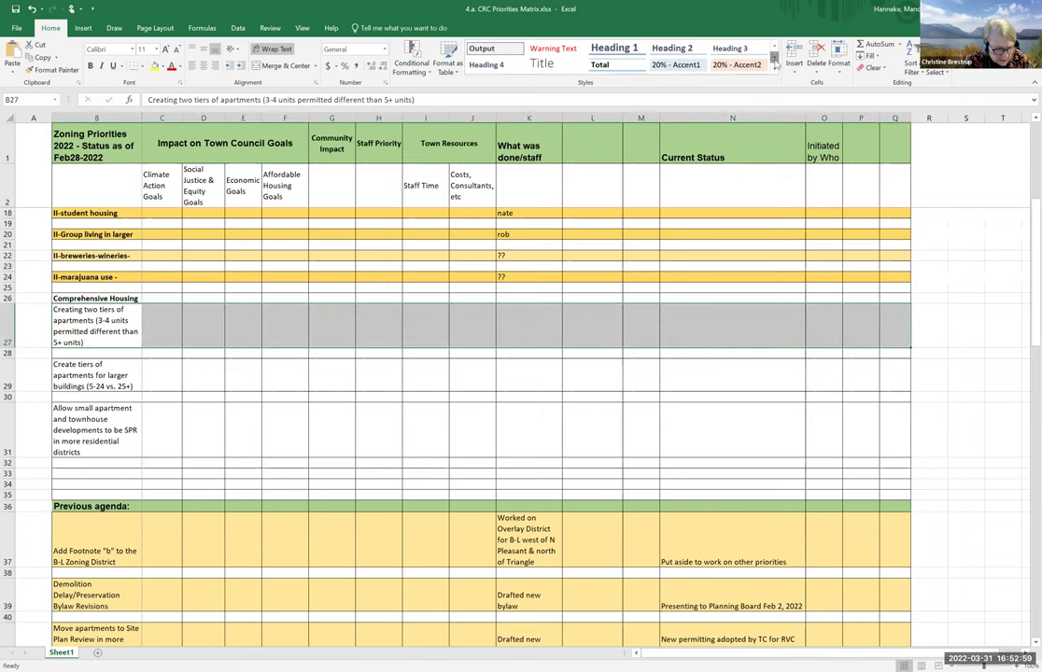
{"action": "left_click", "coordinate": [774, 57]}
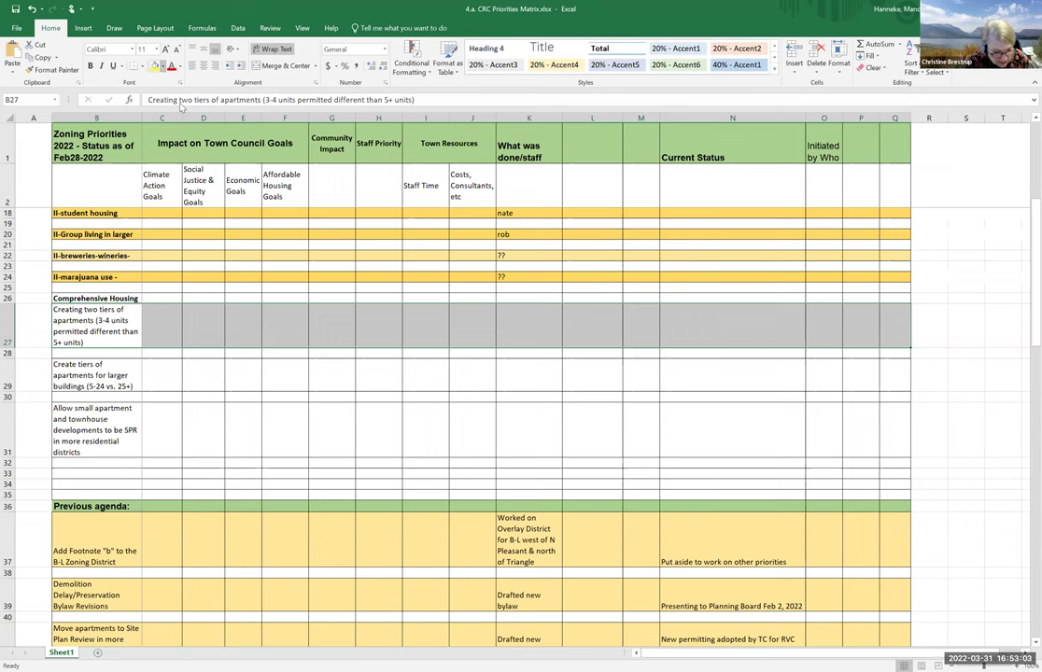
{"action": "left_click", "coordinate": [164, 67]}
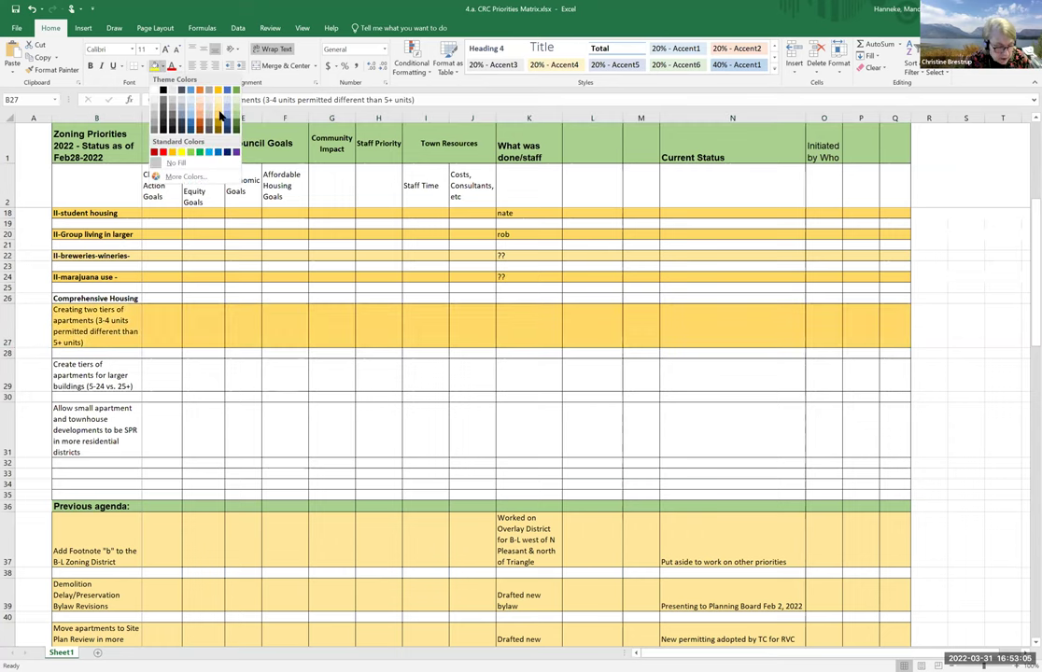
- Apply the same gold fill to B29:R29 and B31:Q31
{"action": "left_click", "coordinate": [177, 369]}
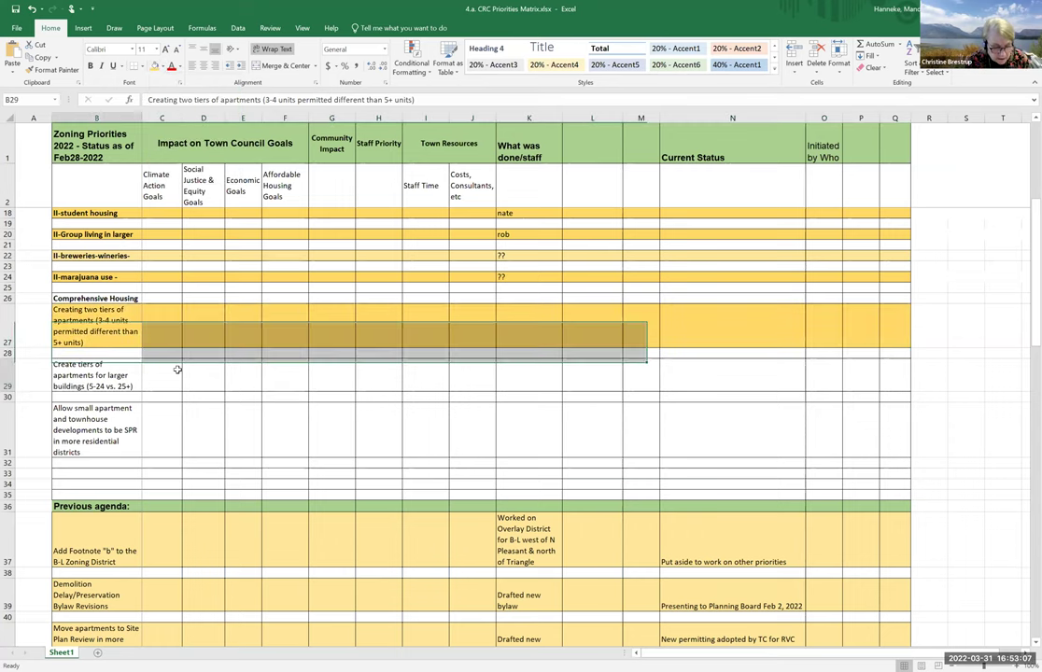
{"action": "left_click_drag", "start_coordinate": [93, 373], "coordinate": [938, 373]}
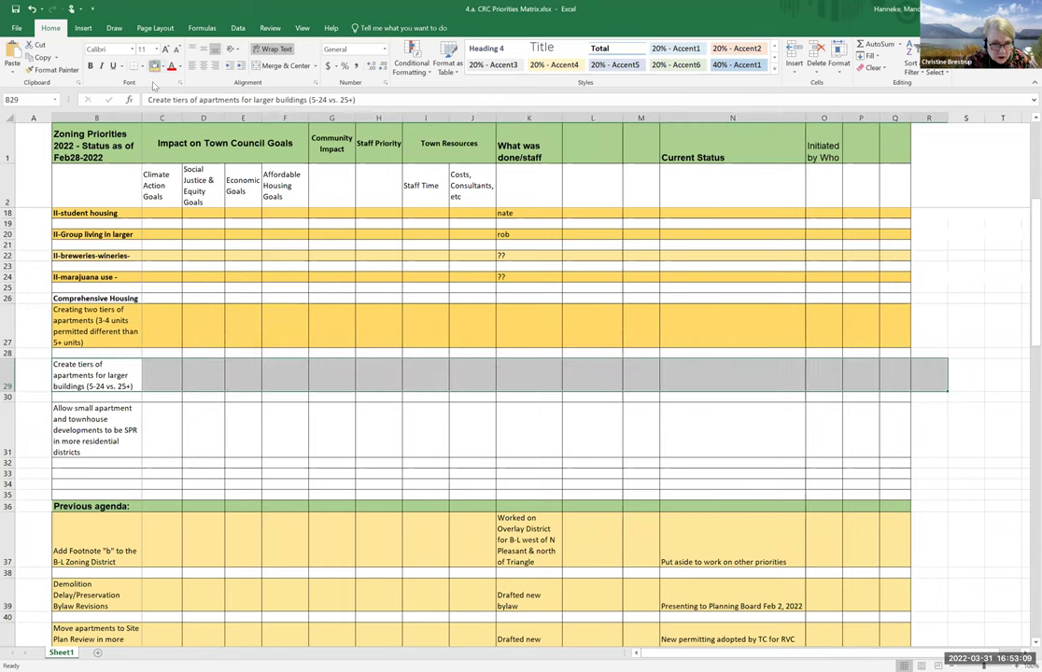
{"action": "left_click", "coordinate": [155, 66]}
{"action": "left_click_drag", "start_coordinate": [100, 442], "coordinate": [541, 437]}
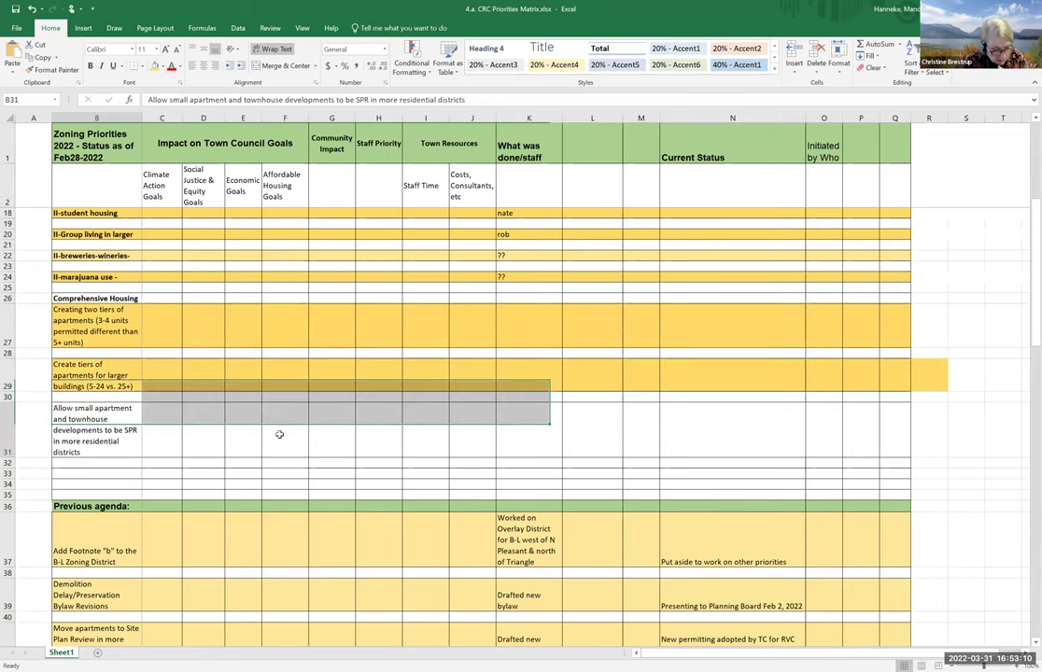
{"action": "left_click", "coordinate": [885, 433], "text": "shift"}
{"action": "left_click", "coordinate": [155, 65]}
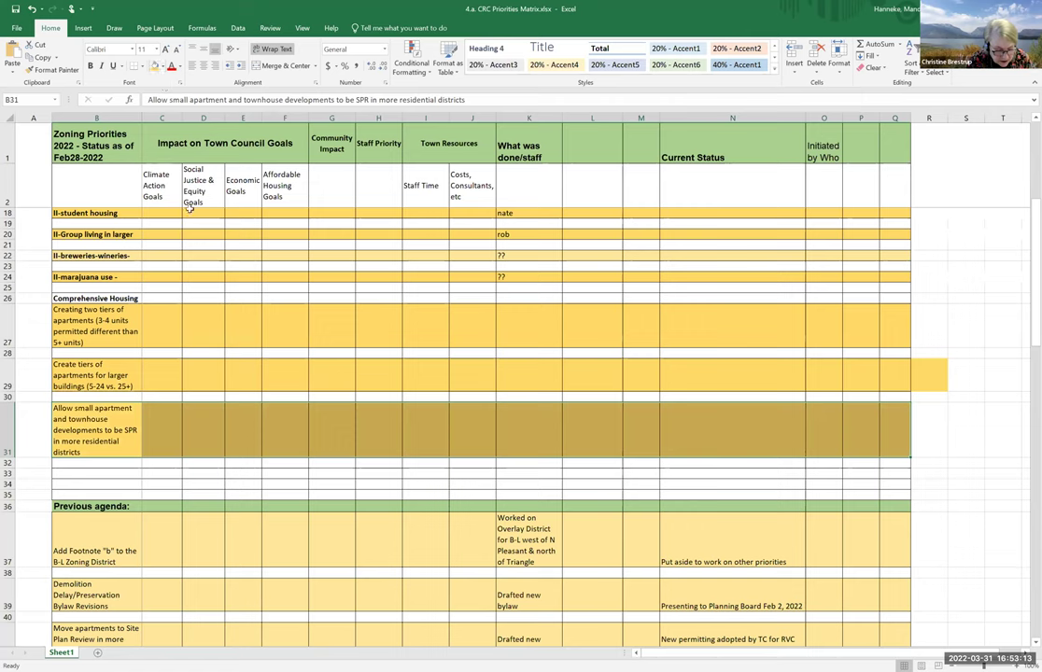
- Fill the Comprehensive Housing heading row 26 from column B to Q with the light green theme color
{"action": "left_click", "coordinate": [89, 474]}
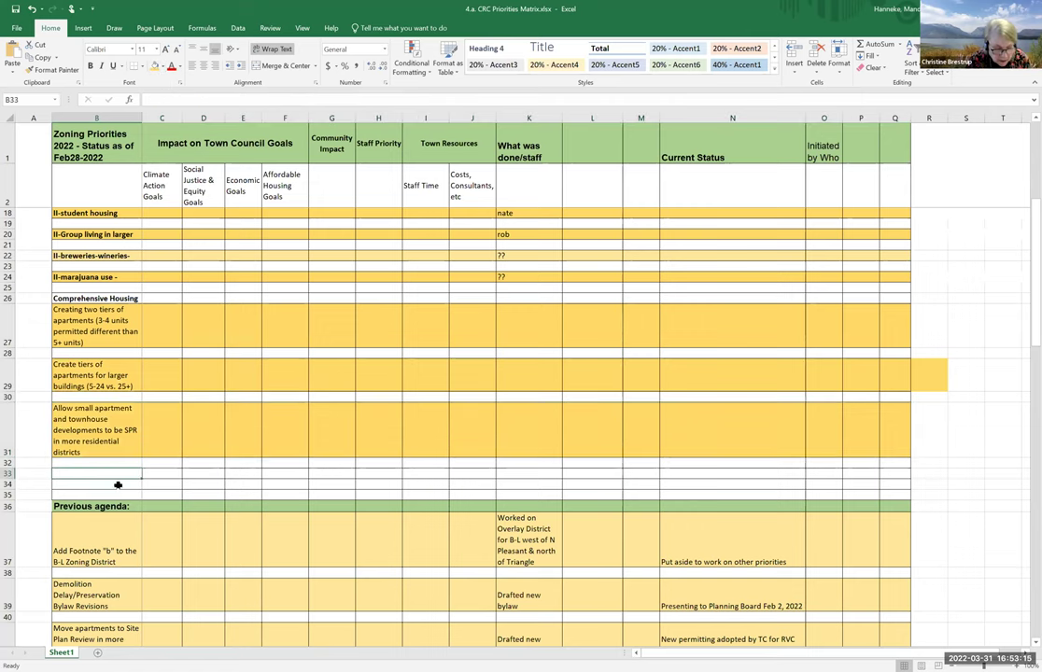
{"action": "left_click", "coordinate": [106, 298]}
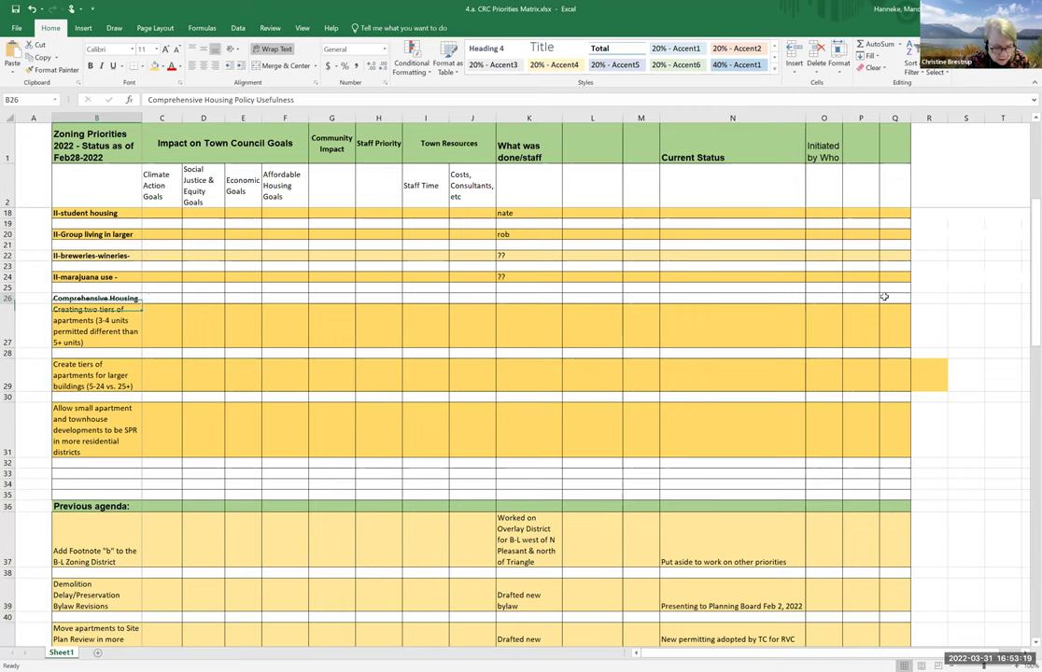
{"action": "left_click", "coordinate": [885, 296], "text": "shift"}
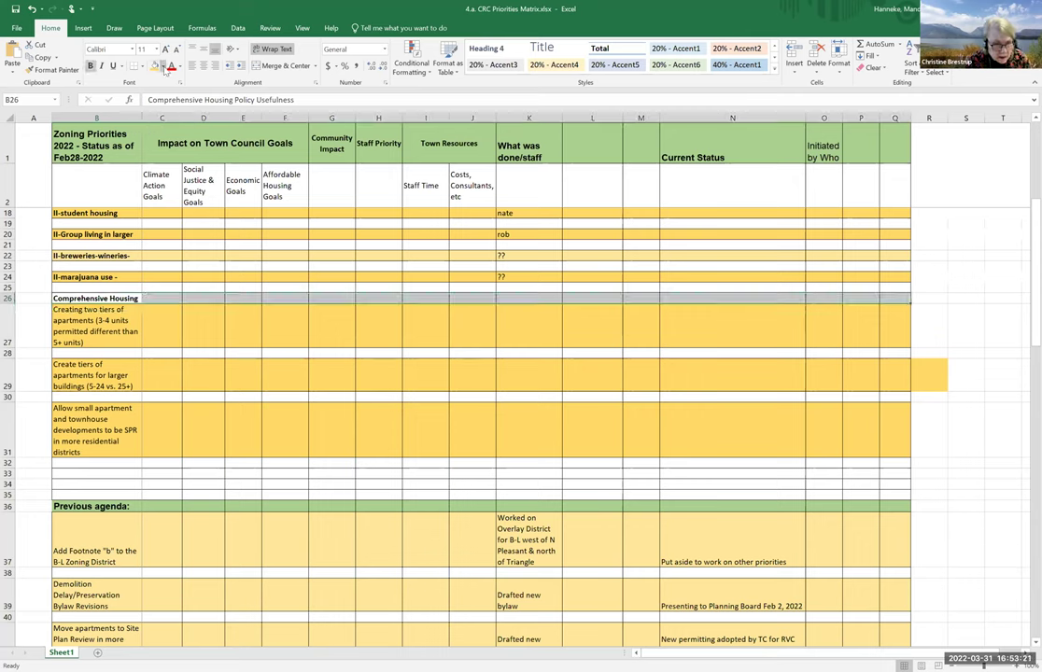
{"action": "left_click", "coordinate": [163, 67]}
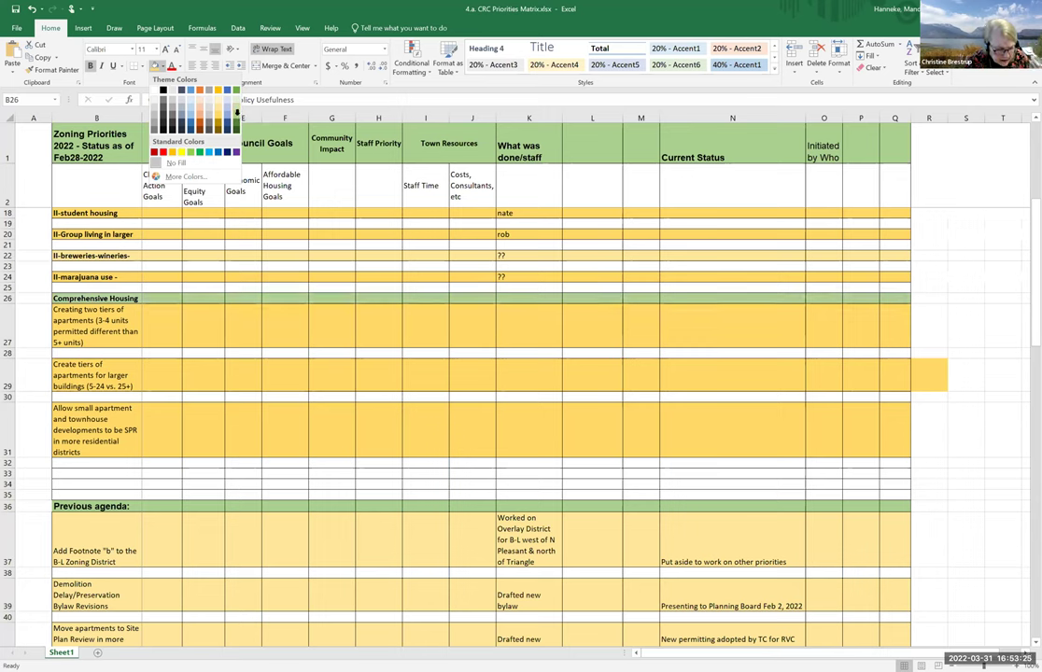
{"action": "left_click", "coordinate": [236, 113]}
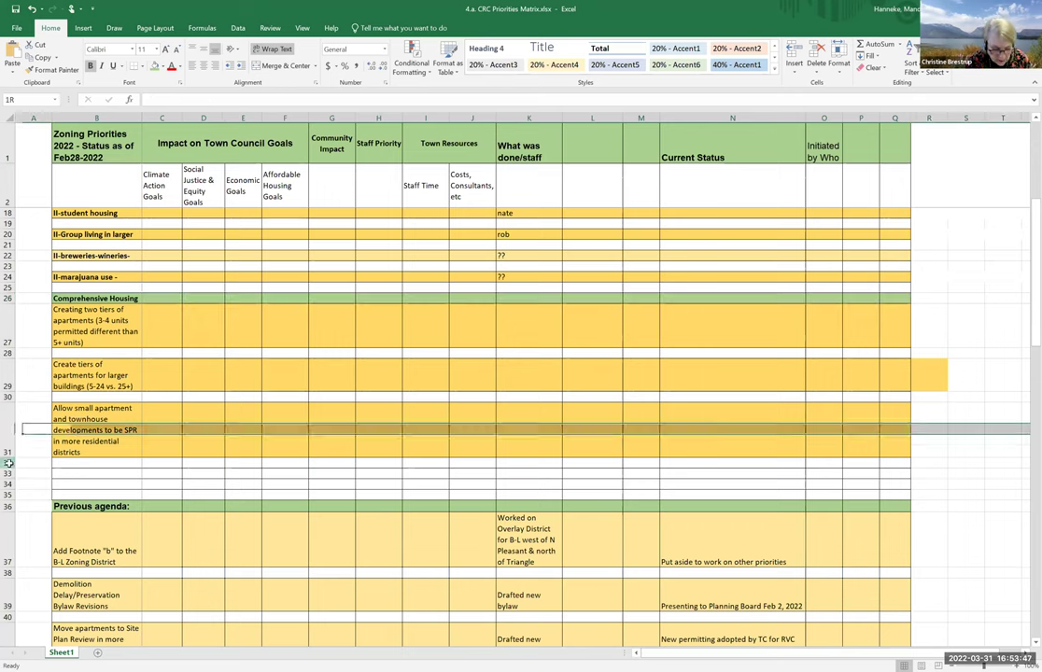
- Insert four rows above row 32, below the small apartment and townhouse entry
{"action": "left_click_drag", "start_coordinate": [7, 463], "coordinate": [8, 492]}
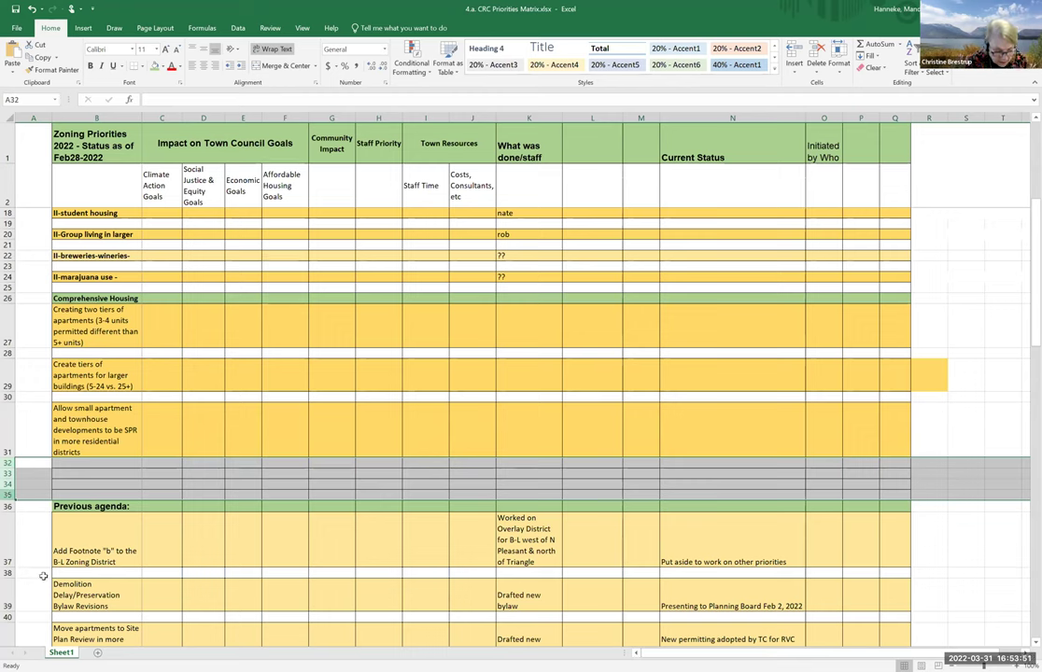
{"action": "key", "text": "ctrl+shift+equal"}
{"action": "left_click", "coordinate": [66, 471]}
- Remove the gold fill from spacer rows 32 and 34, columns B to Q
{"action": "left_click", "coordinate": [64, 464]}
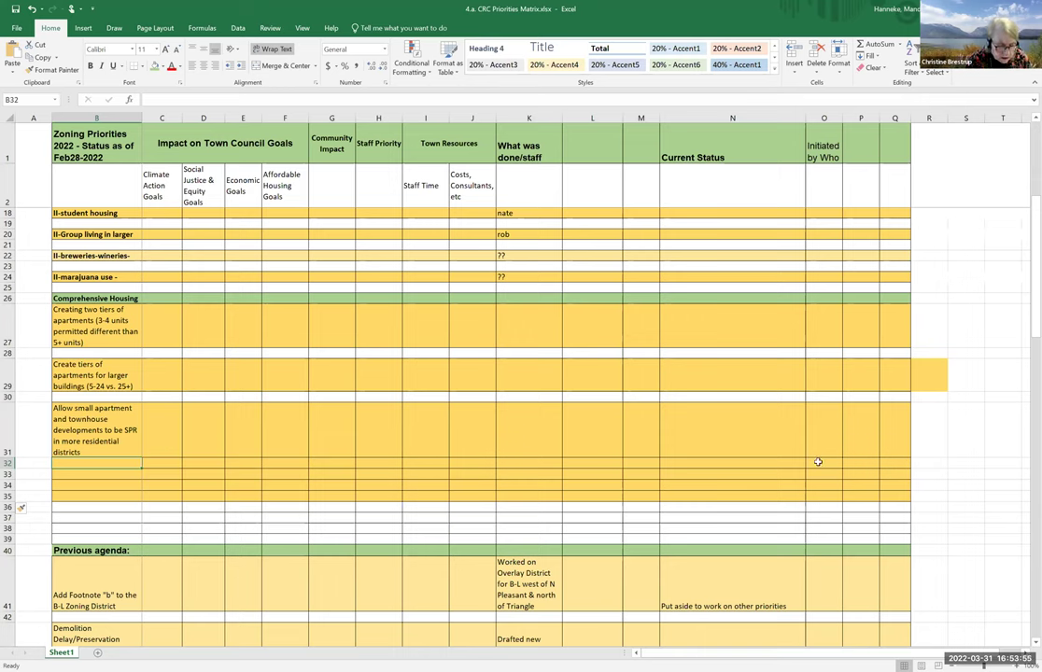
{"action": "left_click", "coordinate": [881, 464], "text": "shift"}
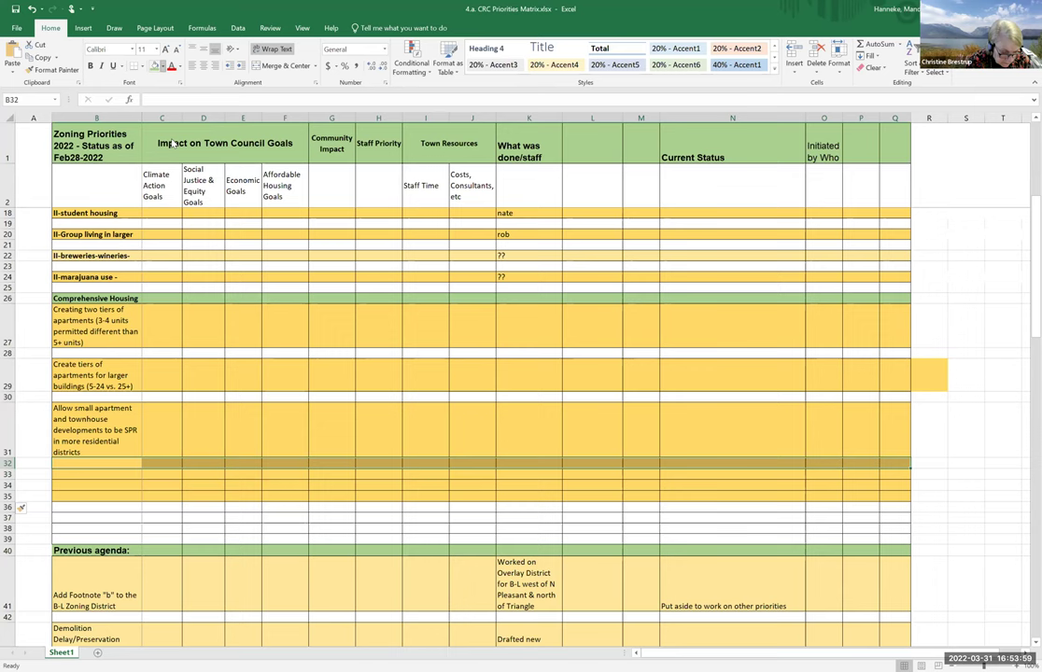
{"action": "left_click", "coordinate": [163, 67]}
{"action": "left_click", "coordinate": [154, 154]}
{"action": "left_click_drag", "start_coordinate": [123, 484], "coordinate": [304, 478]}
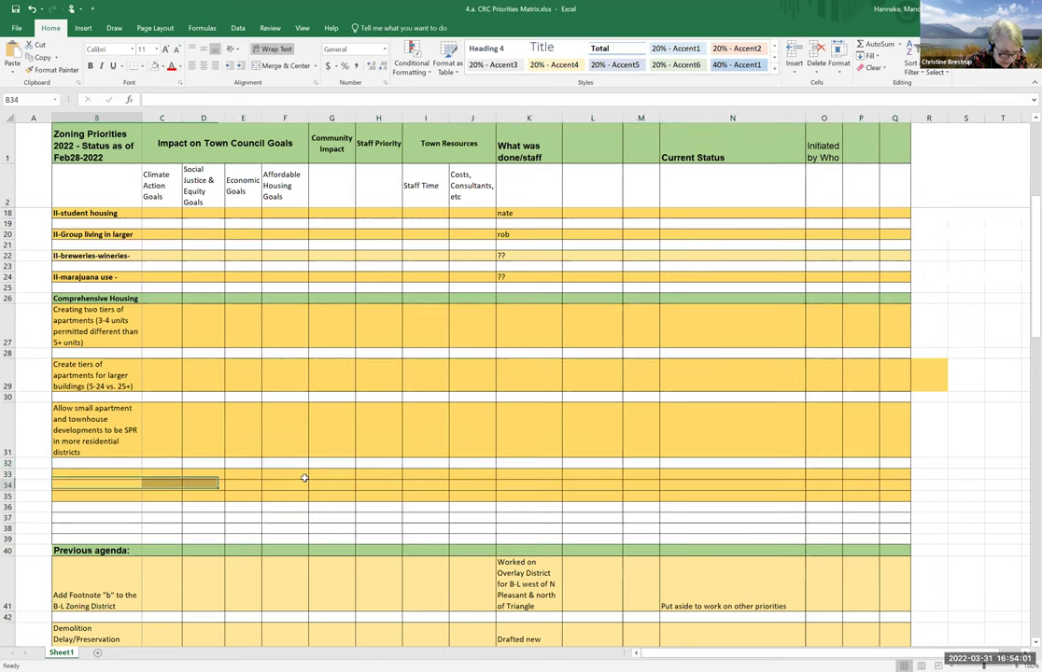
{"action": "left_click", "coordinate": [883, 484], "text": "shift"}
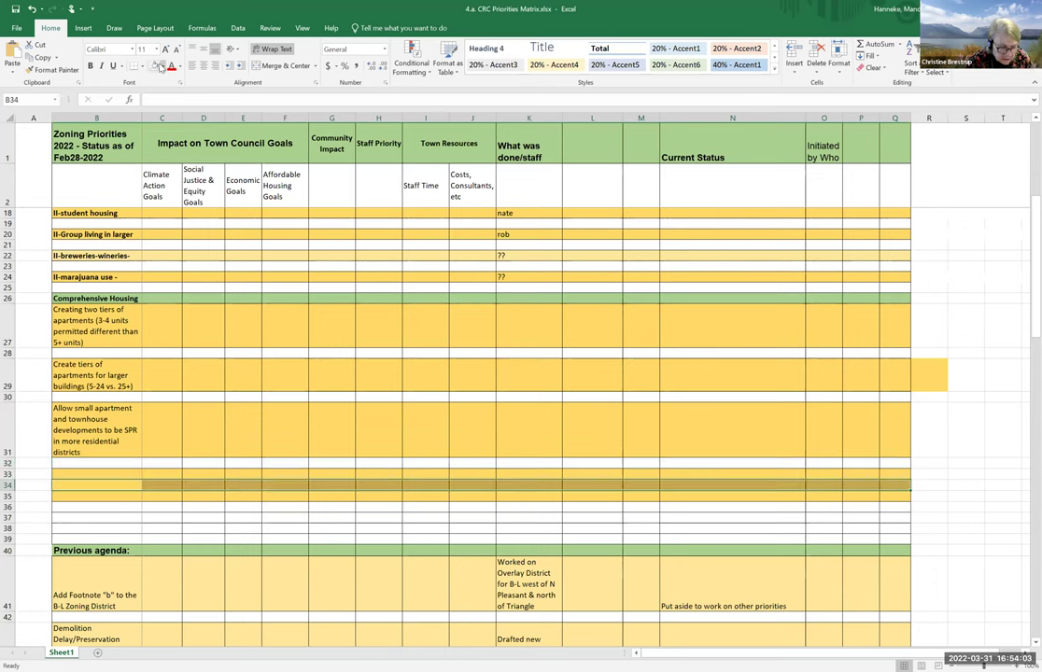
{"action": "left_click", "coordinate": [159, 66]}
- Enter "Allowing owner-occupied duplexes by right in more residential districts" in cell B33
{"action": "left_click", "coordinate": [72, 475]}
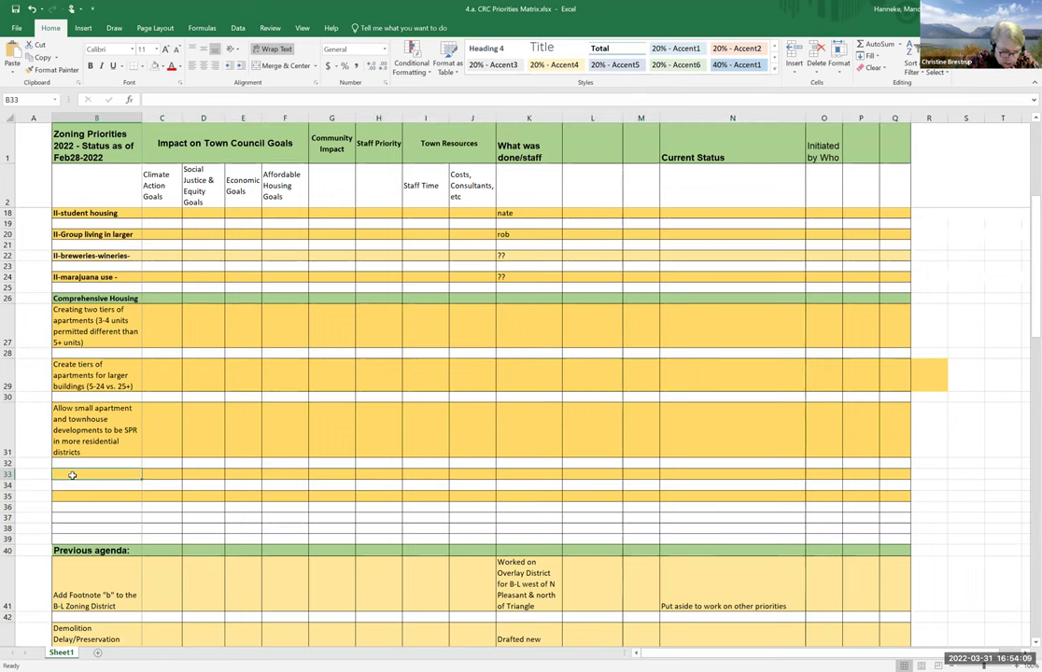
{"action": "type", "text": "Allowing"}
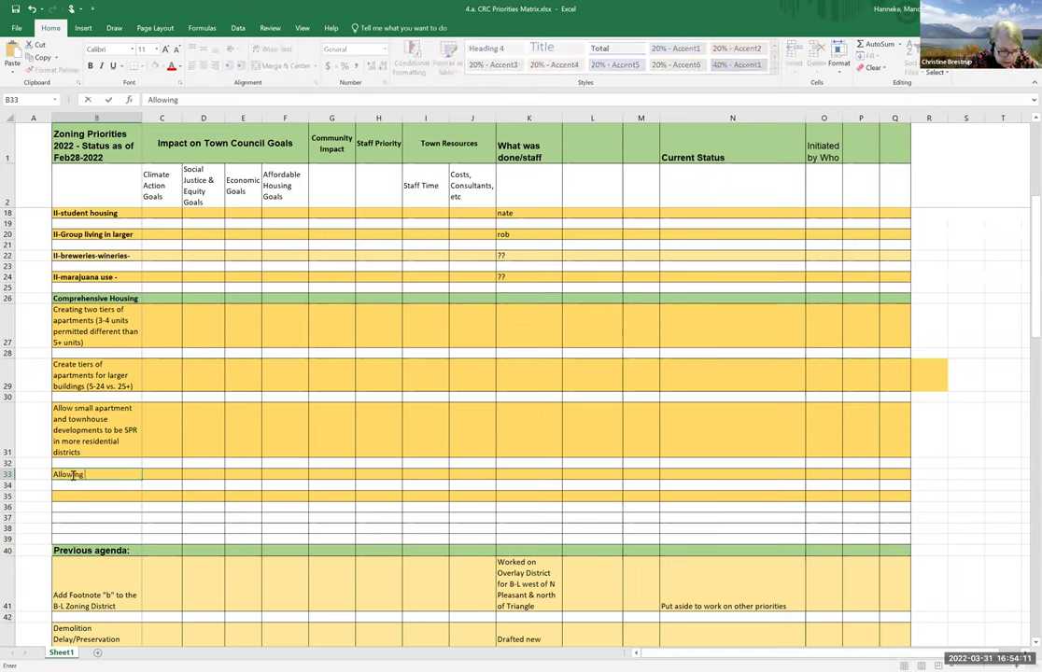
{"action": "type", "text": " owner-occupied"}
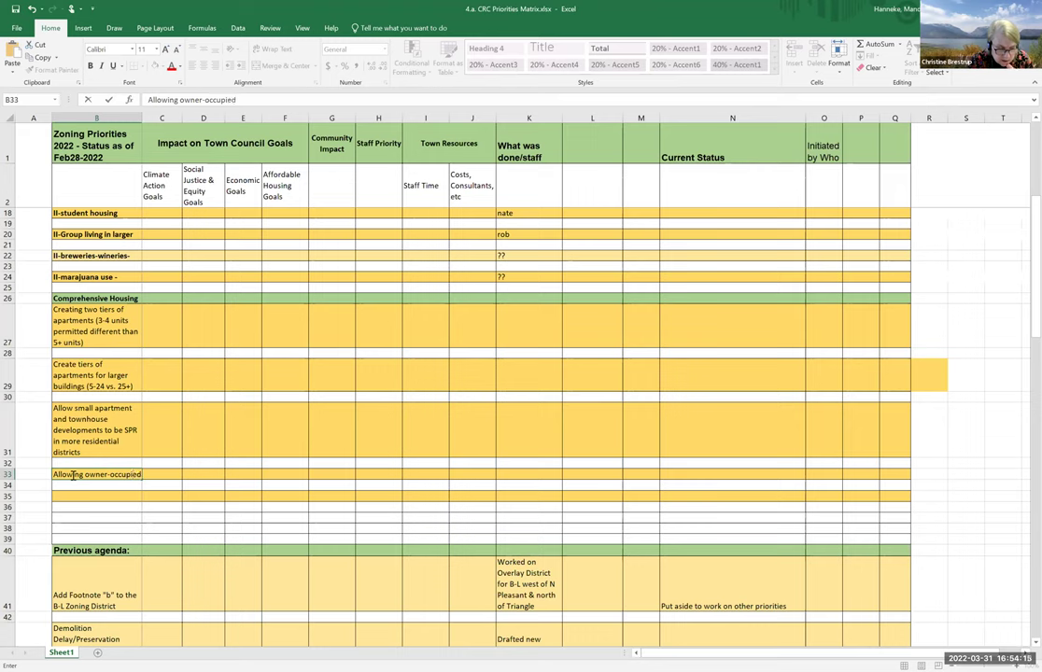
{"action": "type", "text": " duplexes by right in"}
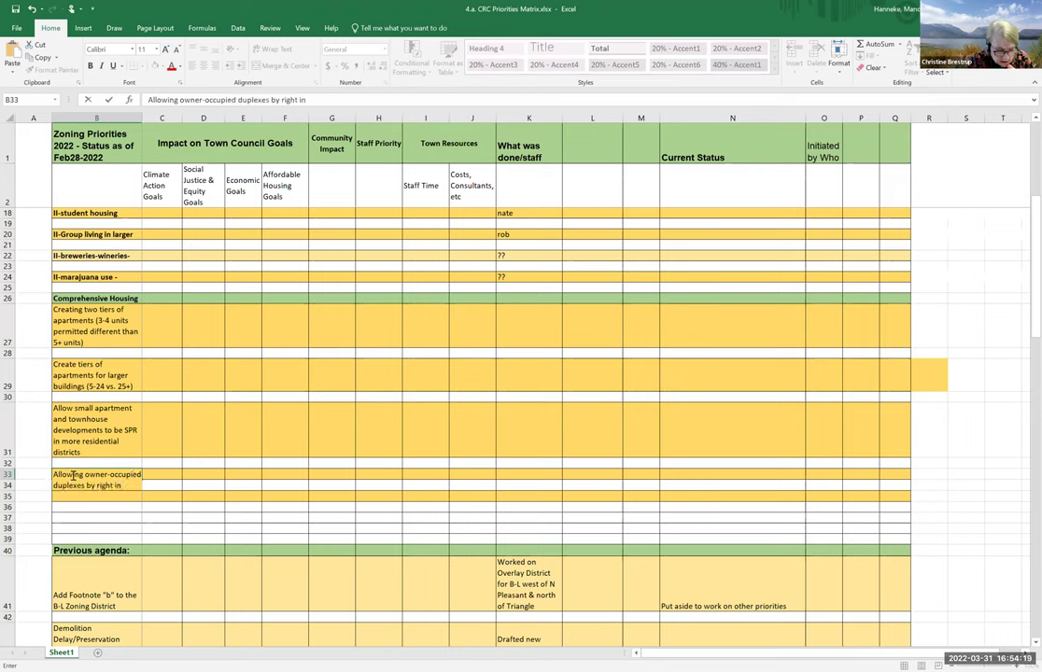
{"action": "type", "text": " more re"}
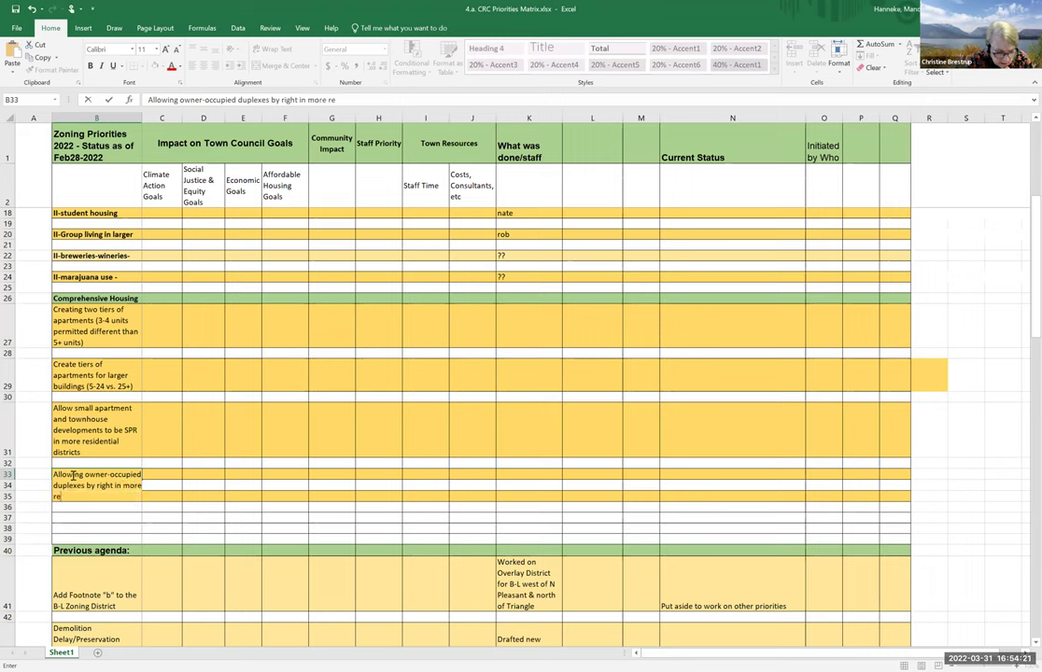
{"action": "type", "text": "sidentia"}
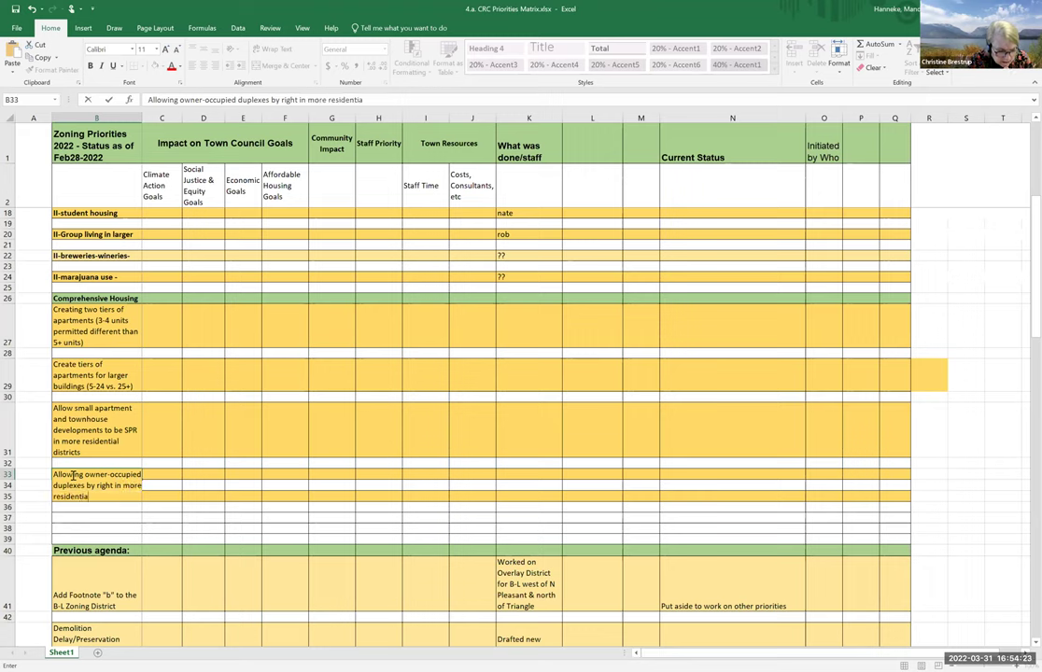
{"action": "type", "text": "l districts"}
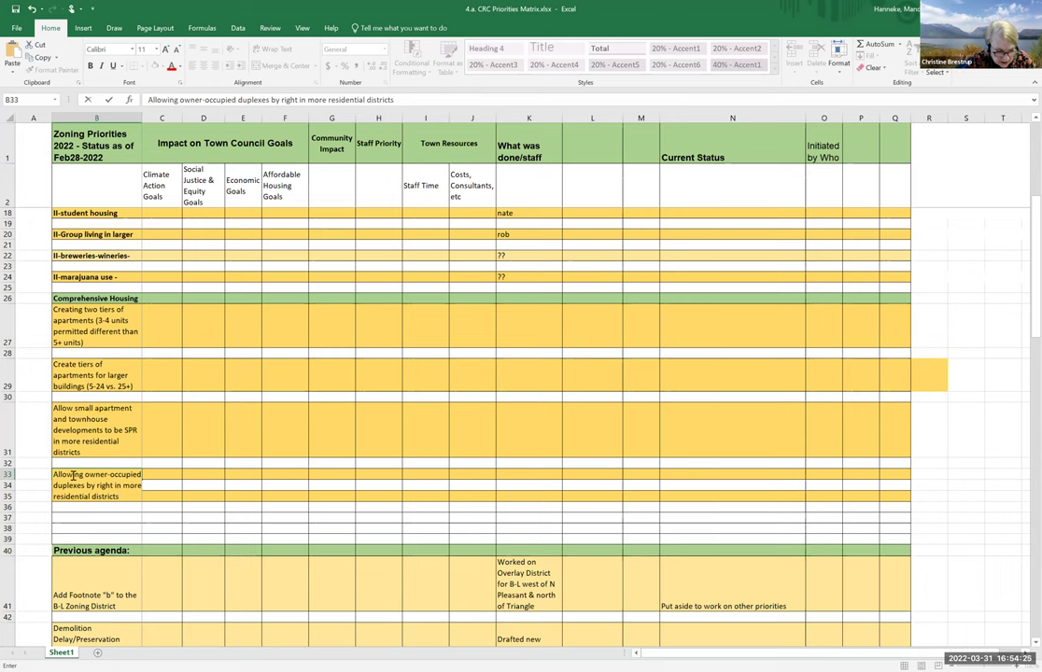
{"action": "key", "text": "Return"}
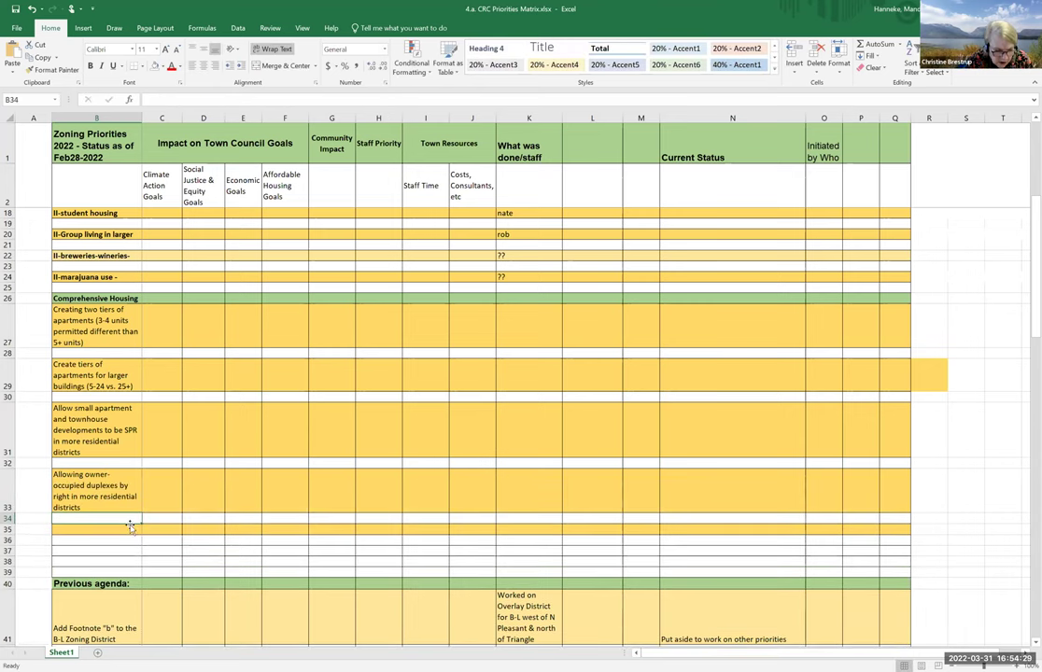
- Reword the duplex entry in cell B33 to read "by SPR in more residential districts"
{"action": "left_click", "coordinate": [121, 528]}
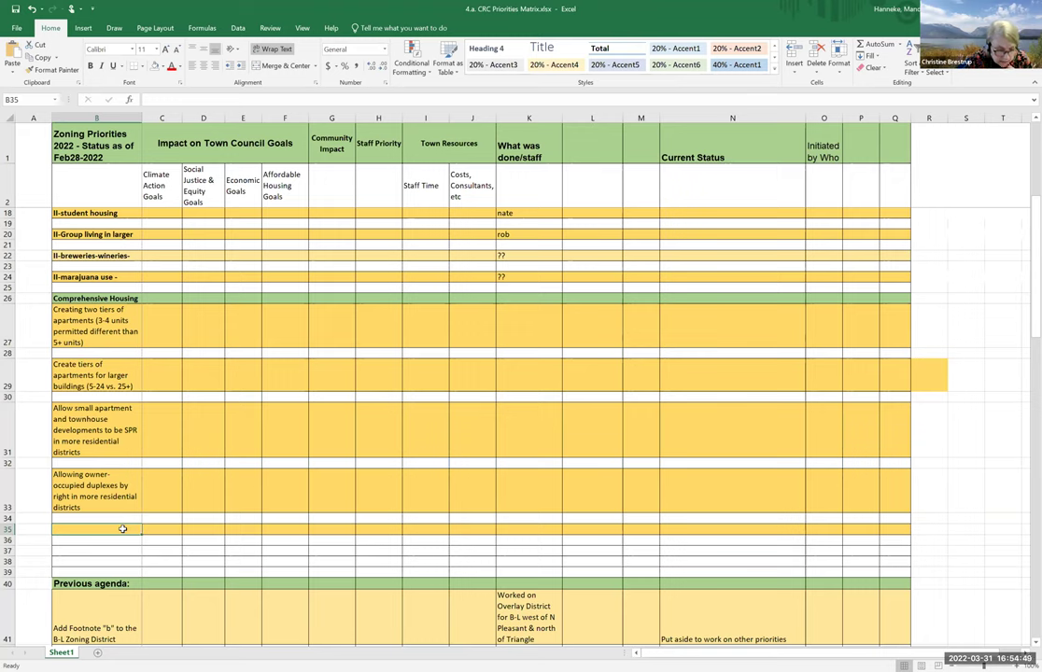
{"action": "left_click", "coordinate": [94, 490]}
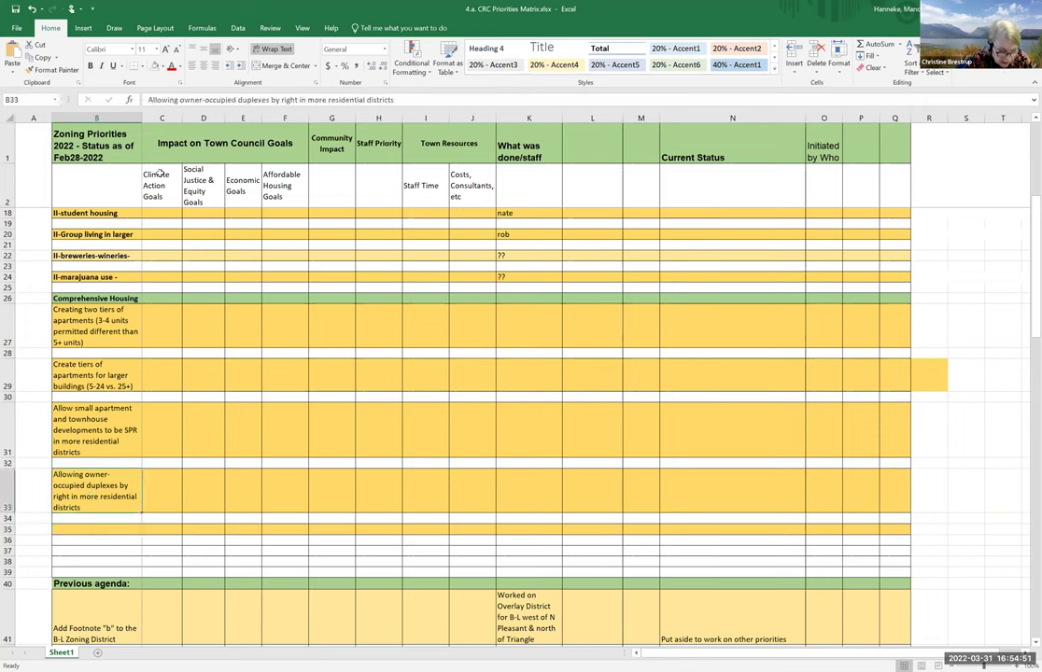
{"action": "double_click", "coordinate": [291, 100]}
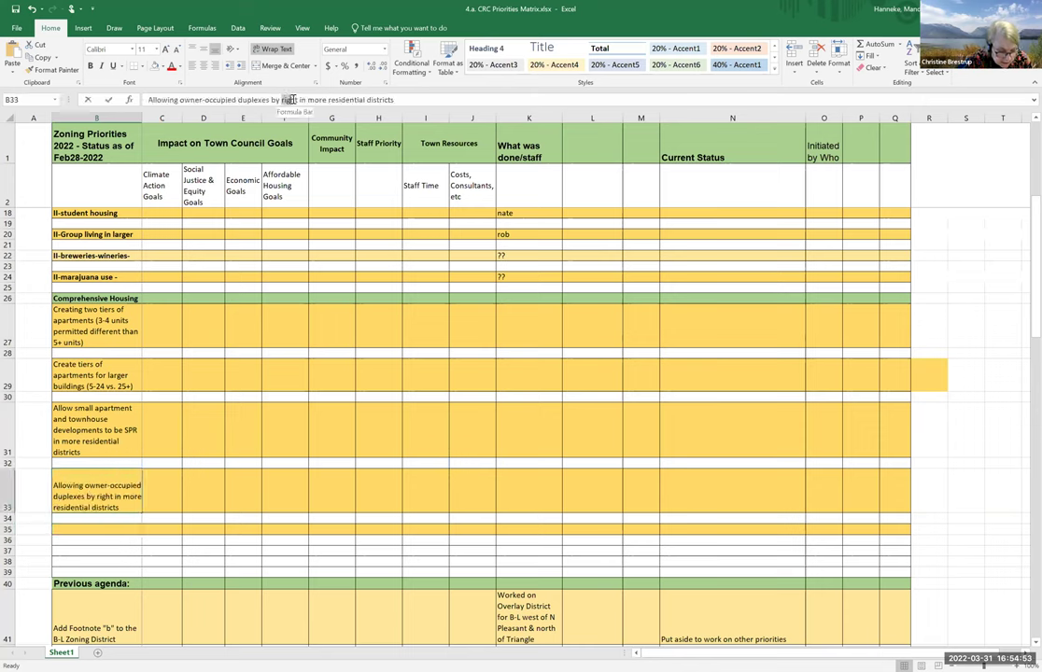
{"action": "type", "text": "SPR"}
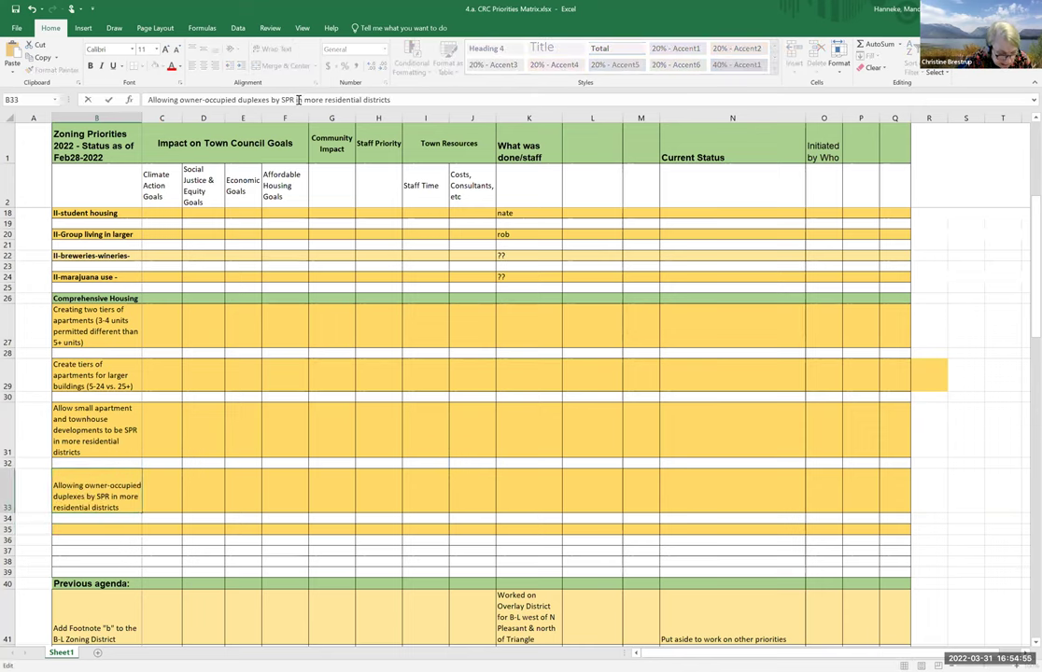
- Enter "Reduce the lot size for single family and owner occupied duplexes in residential districts" in cell B35
{"action": "left_click", "coordinate": [97, 528]}
{"action": "type", "text": "Reduce the lot size for single family and ow"}
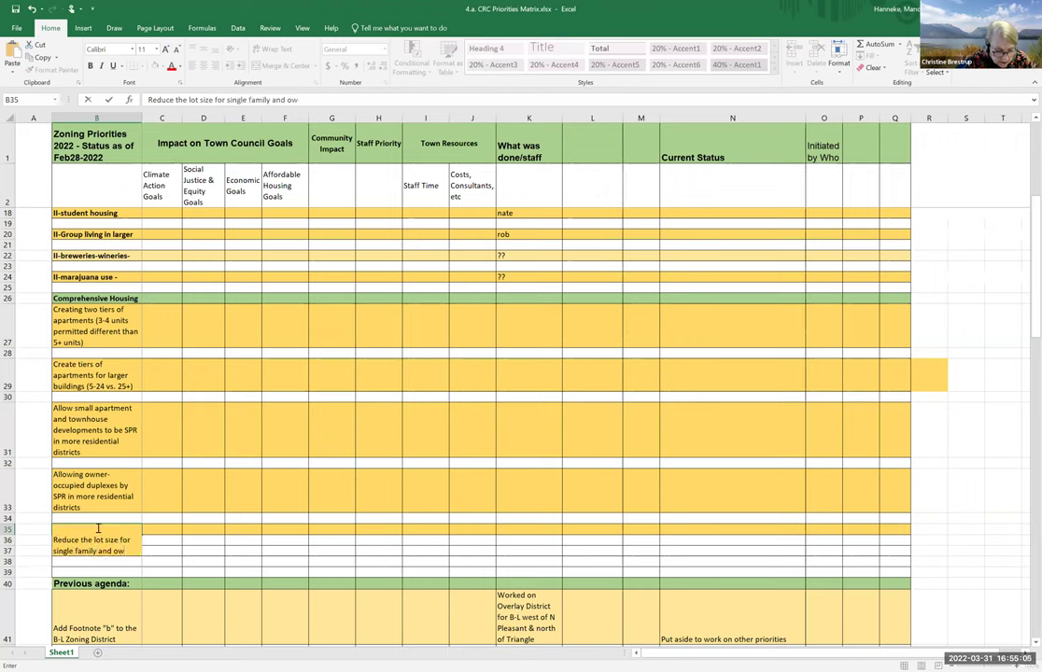
{"action": "type", "text": "ner"}
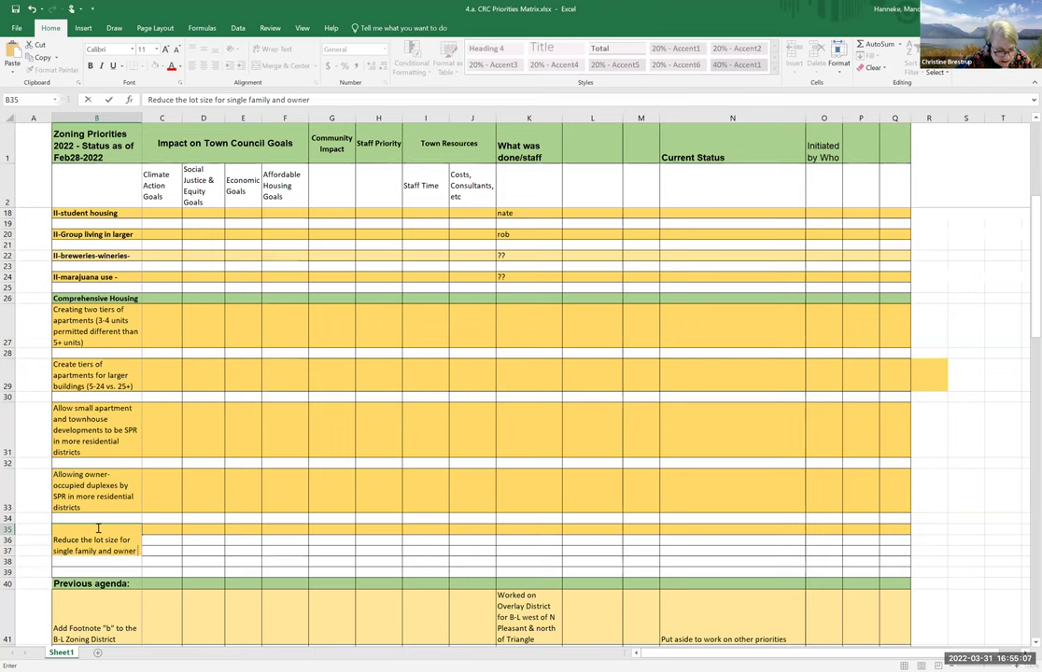
{"action": "type", "text": " occupied suplexes in"}
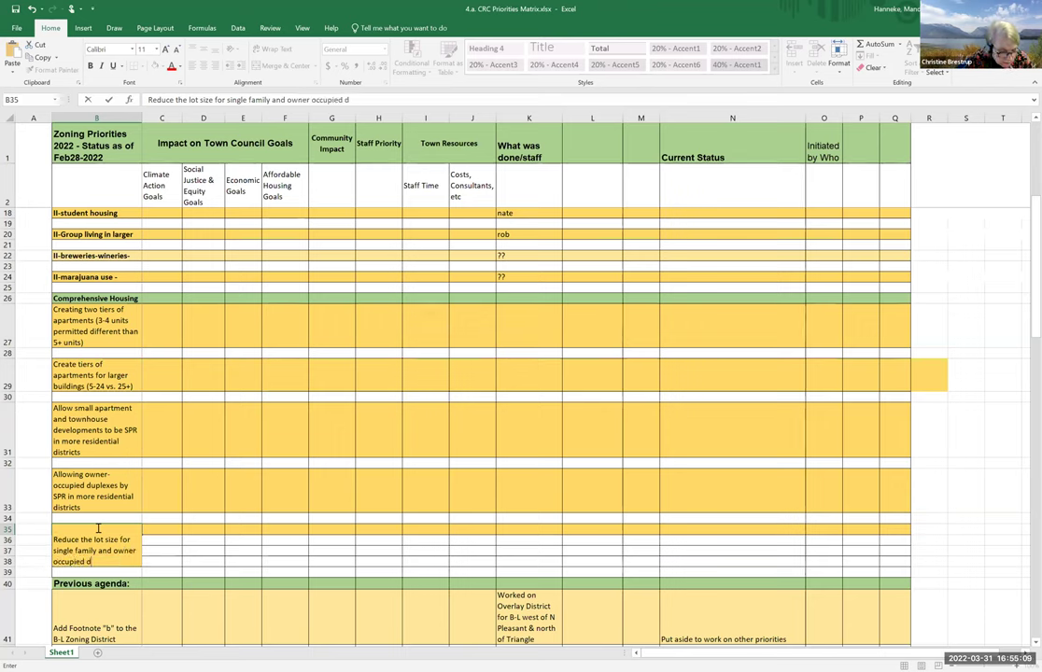
{"action": "type", "text": " residential districts"}
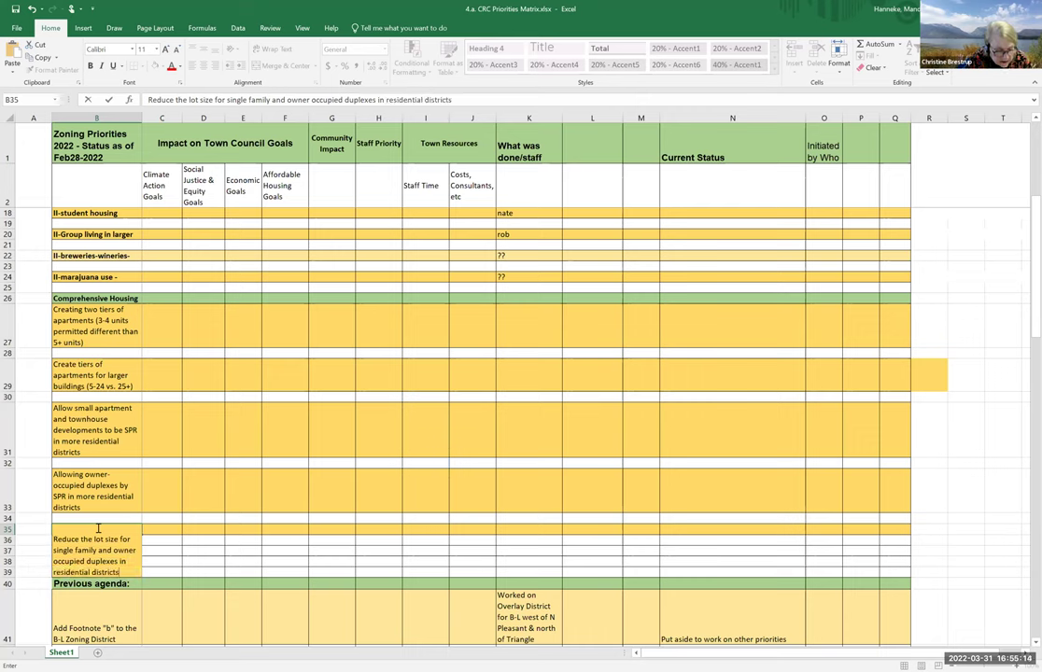
{"action": "key", "text": "Return"}
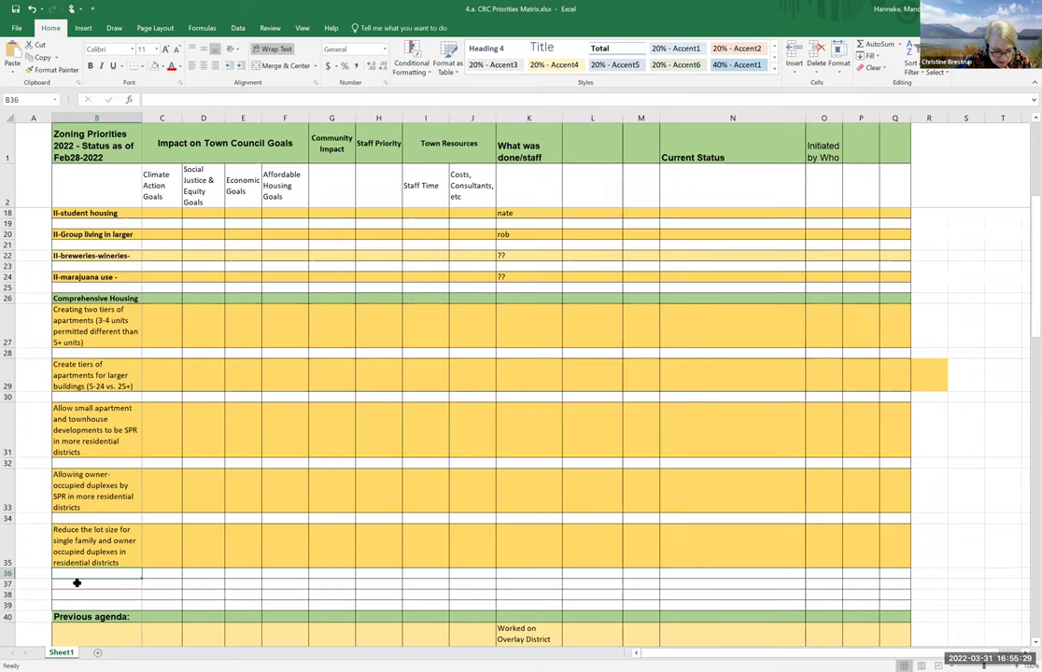
- Fill row 37, columns B to Q, with the same gold as the housing entries above
{"action": "scroll", "coordinate": [78, 578], "scroll_direction": "down", "scroll_amount": 1}
{"action": "scroll", "coordinate": [78, 578], "scroll_direction": "down", "scroll_amount": 2}
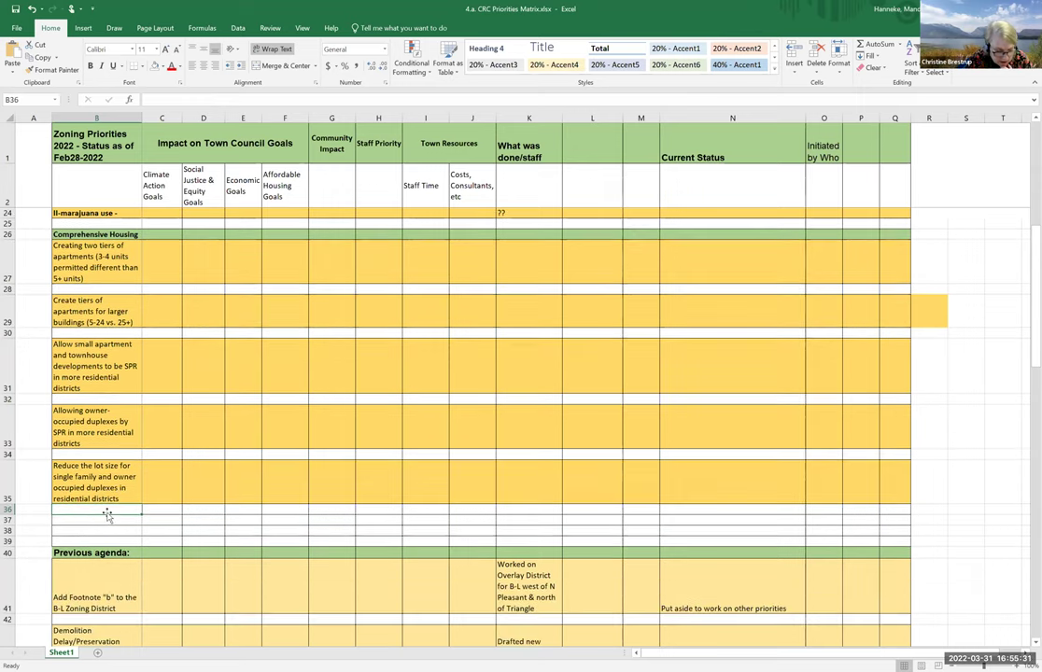
{"action": "left_click", "coordinate": [92, 519]}
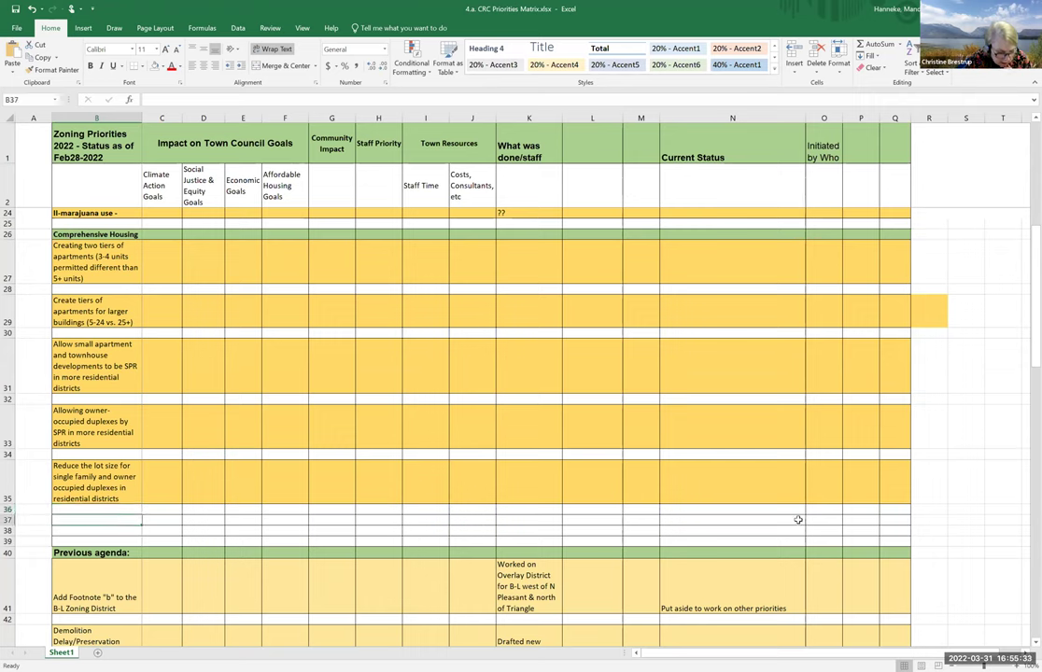
{"action": "left_click_drag", "start_coordinate": [849, 519], "coordinate": [892, 521]}
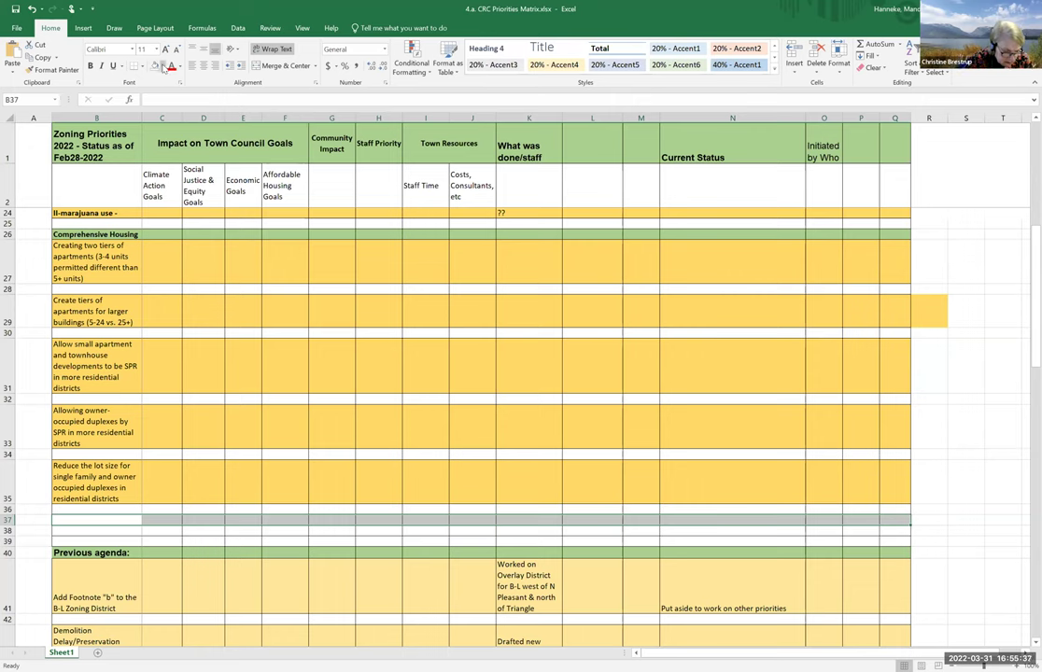
{"action": "left_click", "coordinate": [163, 66]}
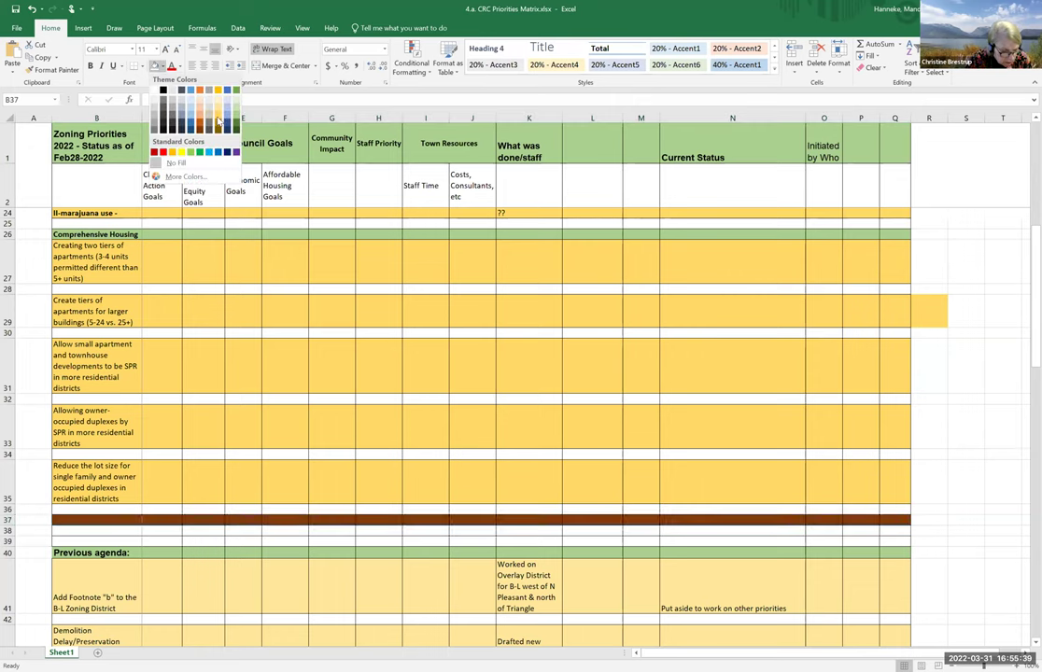
{"action": "left_click", "coordinate": [219, 118]}
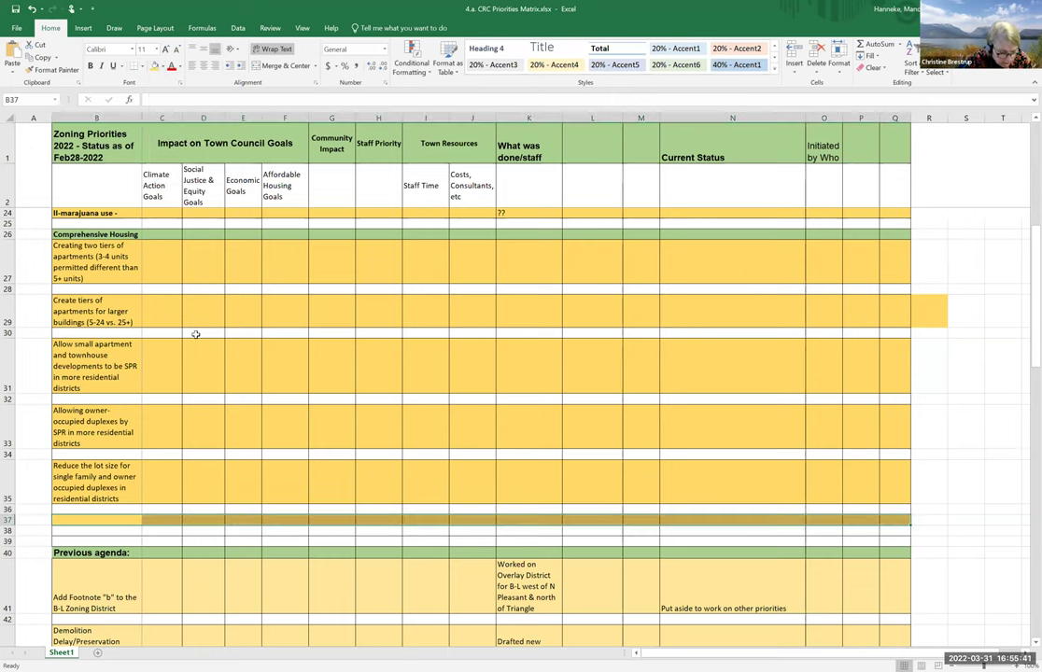
- Enter "Chapter 40R in East Amehrst Village Center" in cell B37 and fit the row height to the text
{"action": "left_click", "coordinate": [104, 518]}
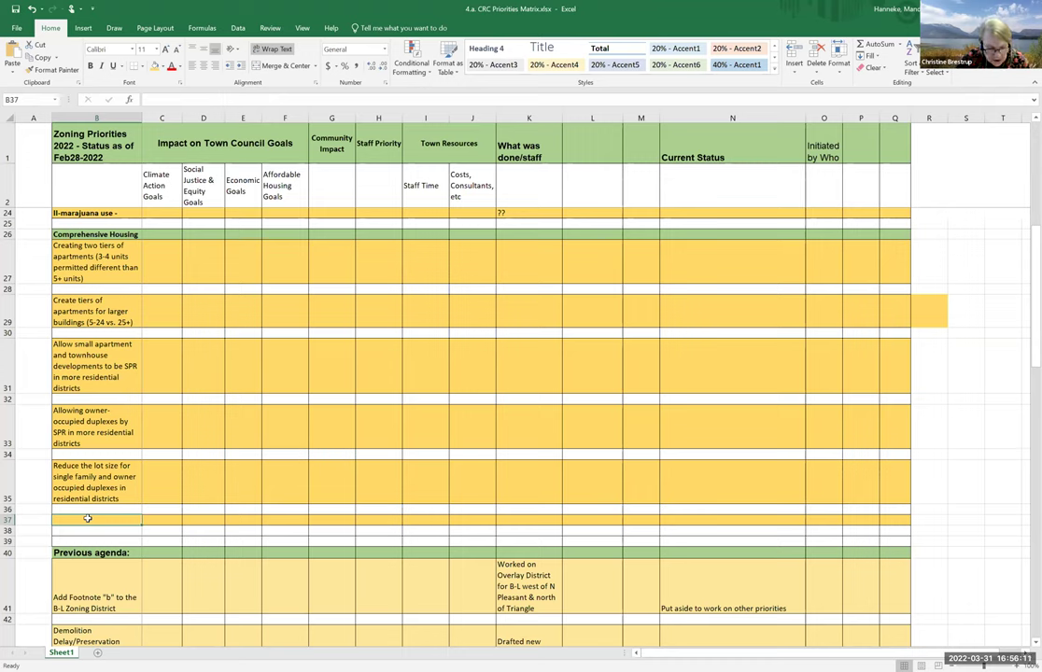
{"action": "type", "text": "Cha"}
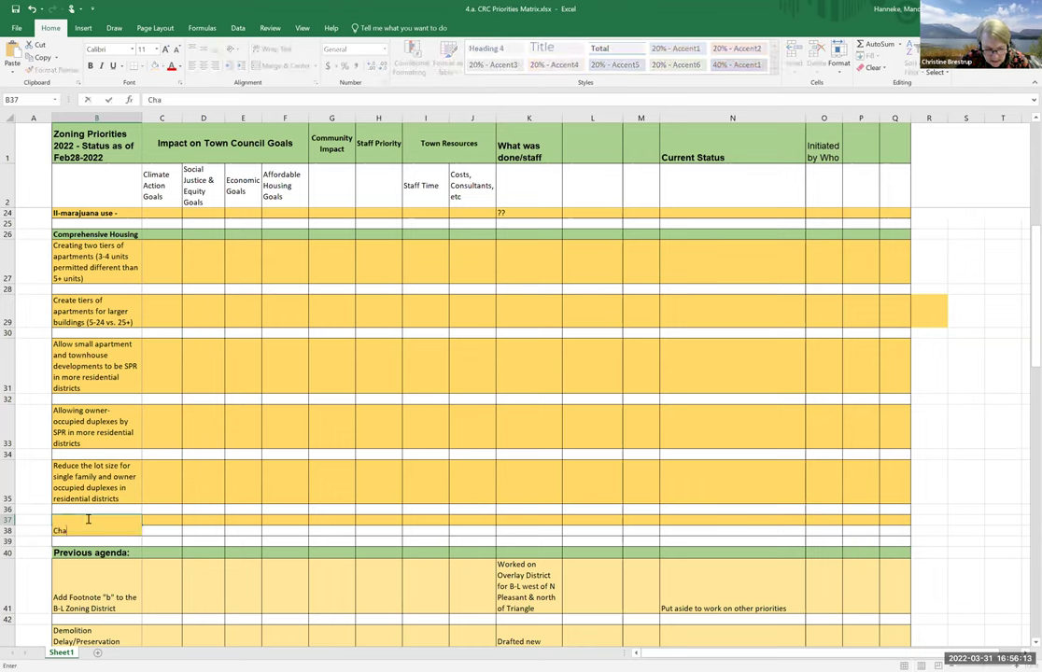
{"action": "type", "text": "pter 40R"}
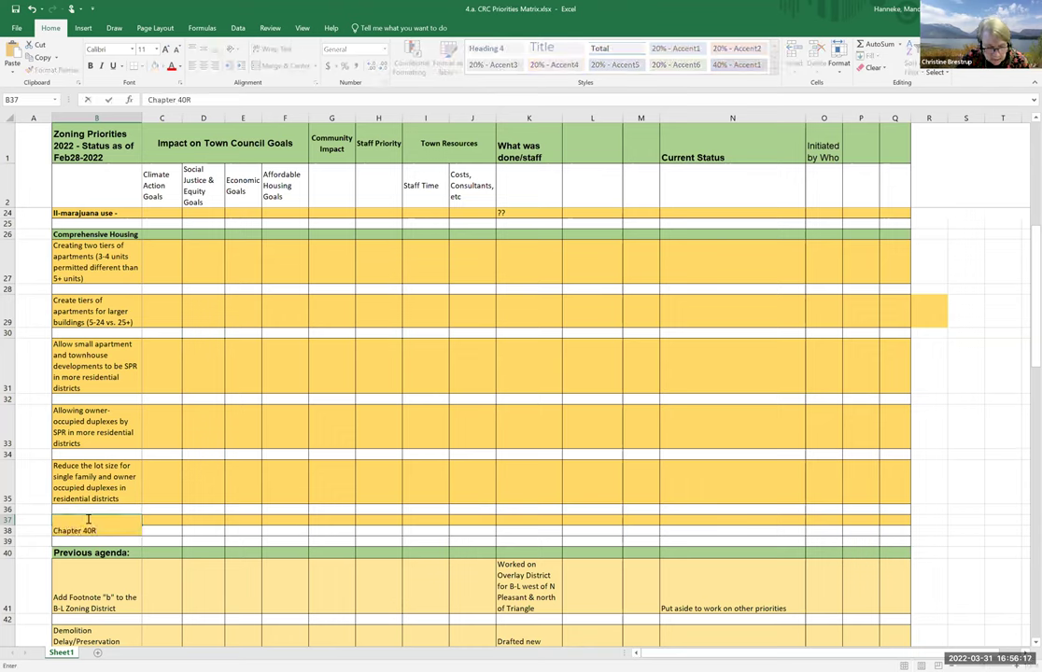
{"action": "type", "text": " in East"}
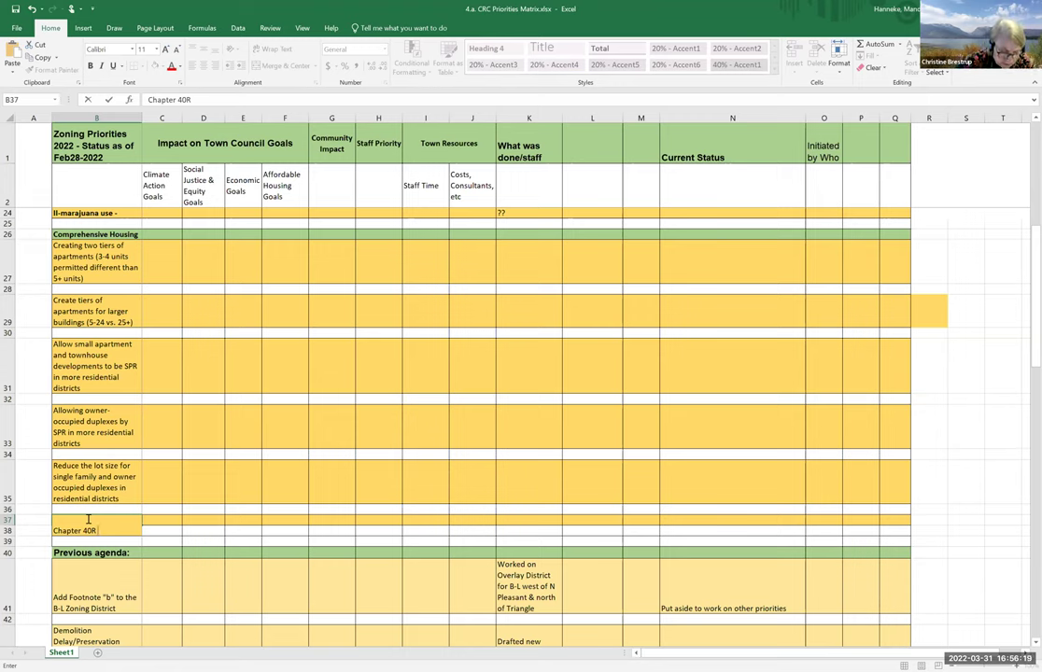
{"action": "type", "text": " Amehr"}
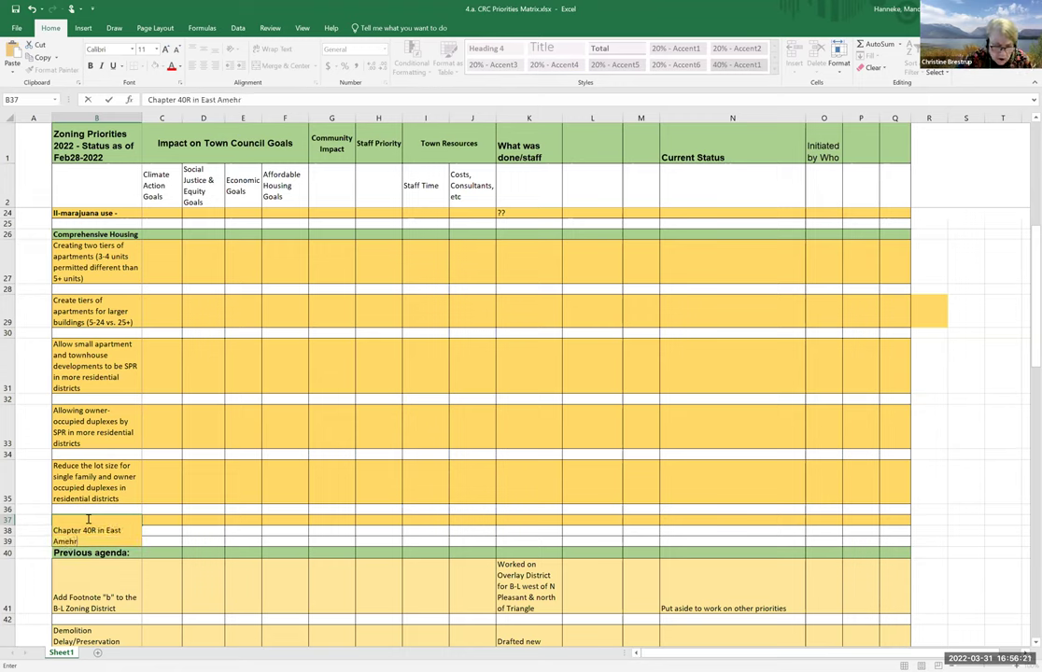
{"action": "type", "text": "st Village Center"}
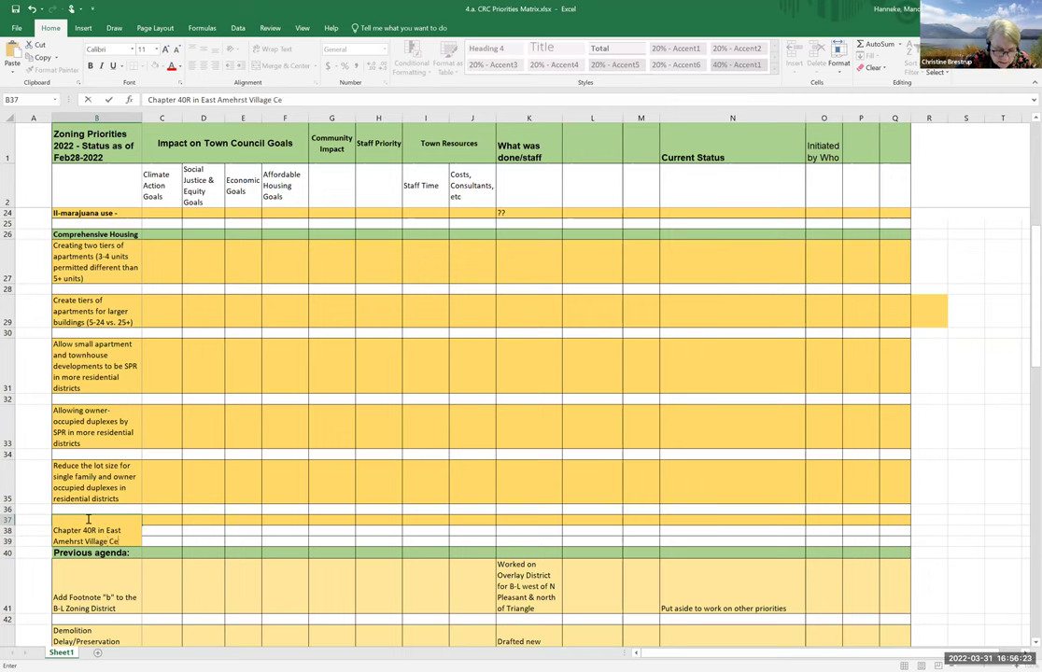
{"action": "key", "text": "Return"}
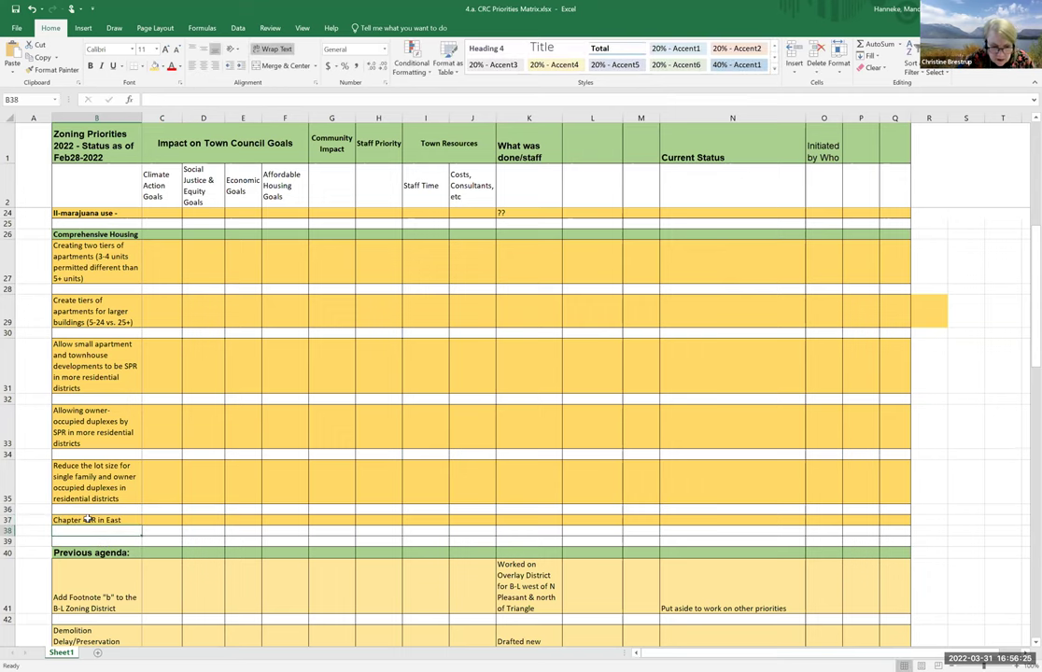
{"action": "double_click", "coordinate": [9, 525]}
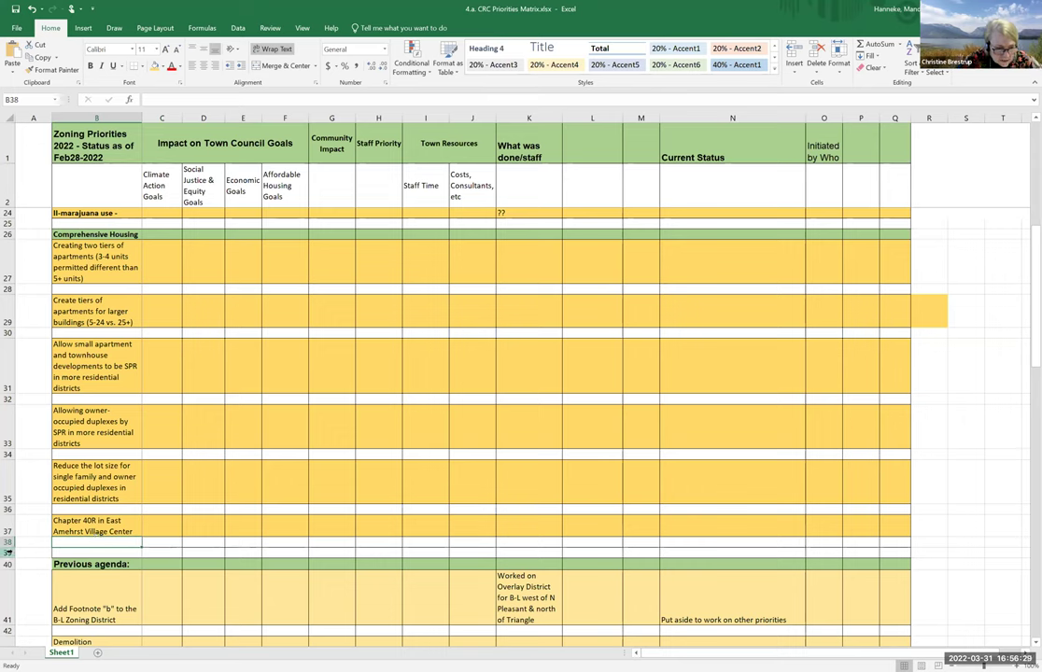
- Insert four blank rows at row 39, above the "Previous agenda:" heading
{"action": "left_click", "coordinate": [7, 552]}
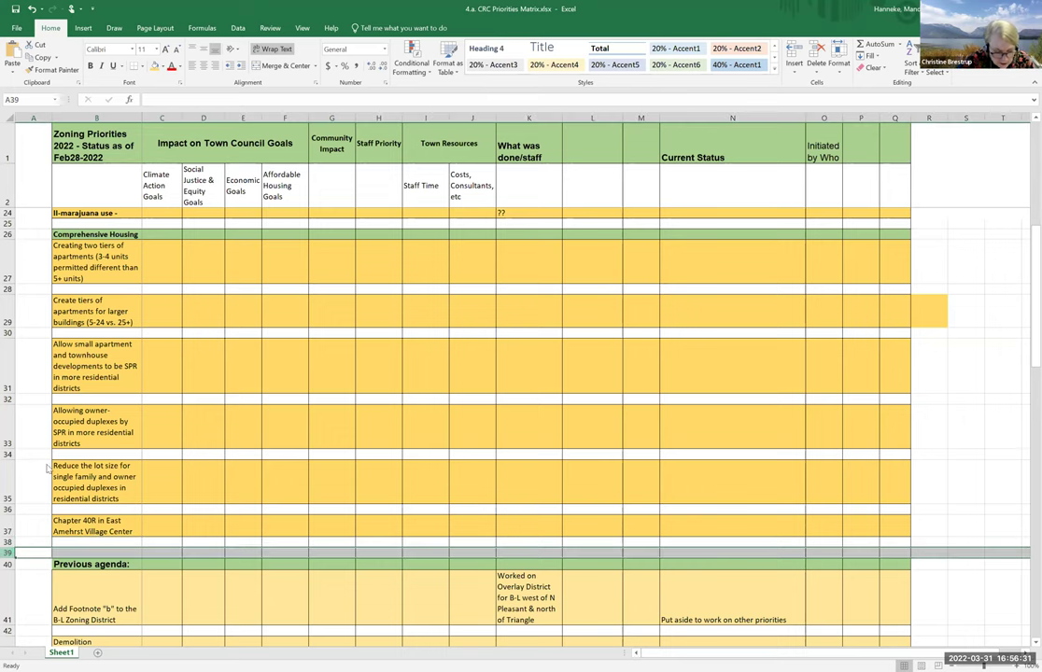
{"action": "right_click", "coordinate": [8, 553]}
{"action": "left_click", "coordinate": [9, 478]}
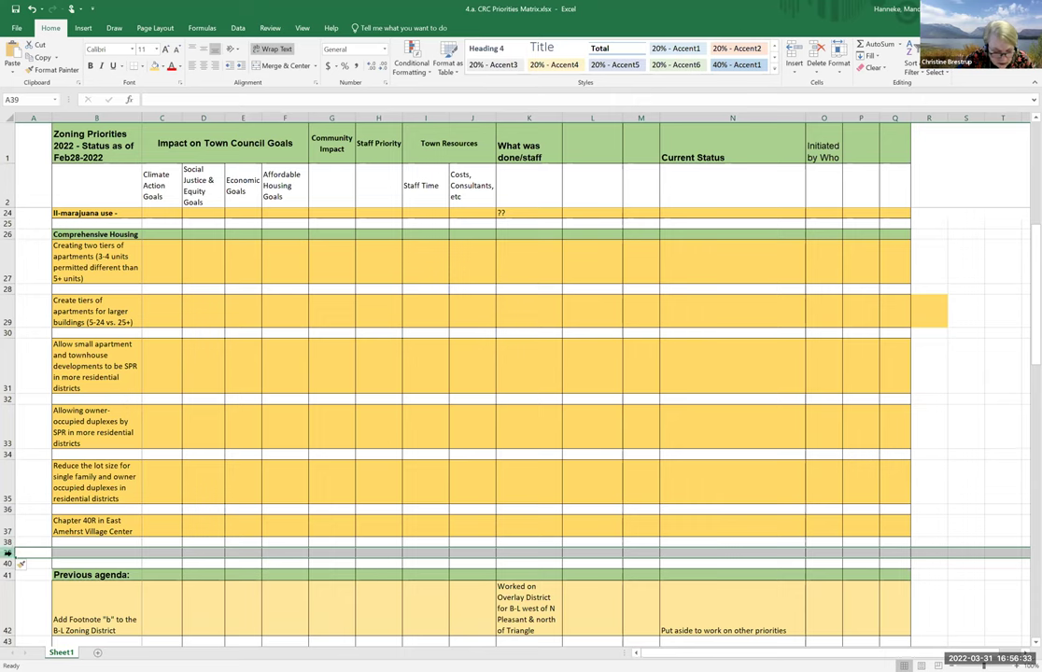
{"action": "right_click", "coordinate": [7, 554]}
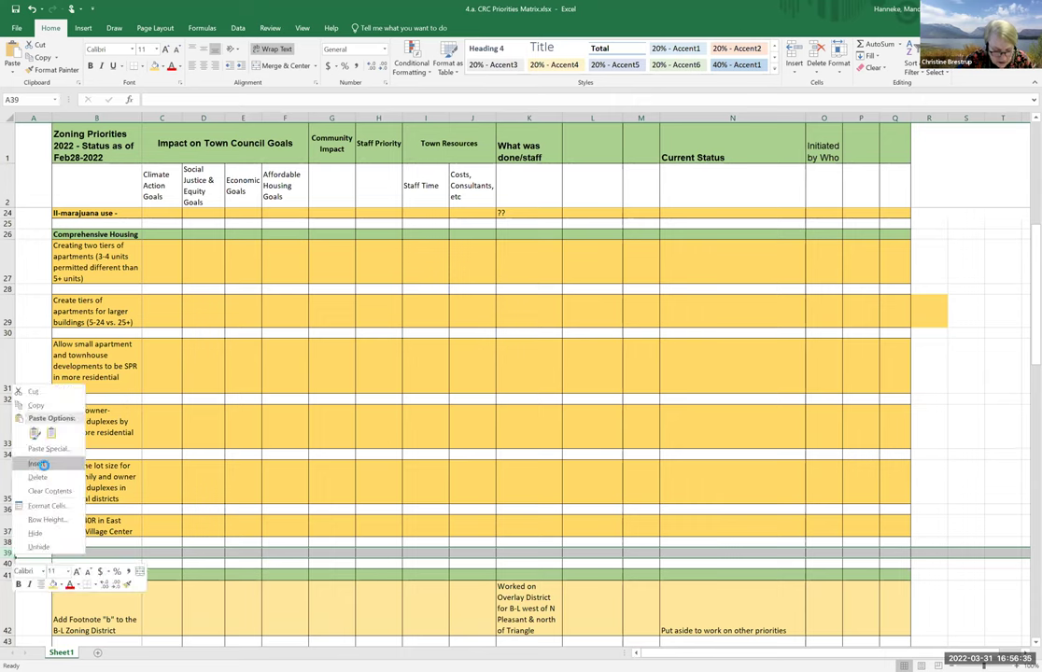
{"action": "left_click", "coordinate": [11, 487]}
{"action": "left_click", "coordinate": [8, 561]}
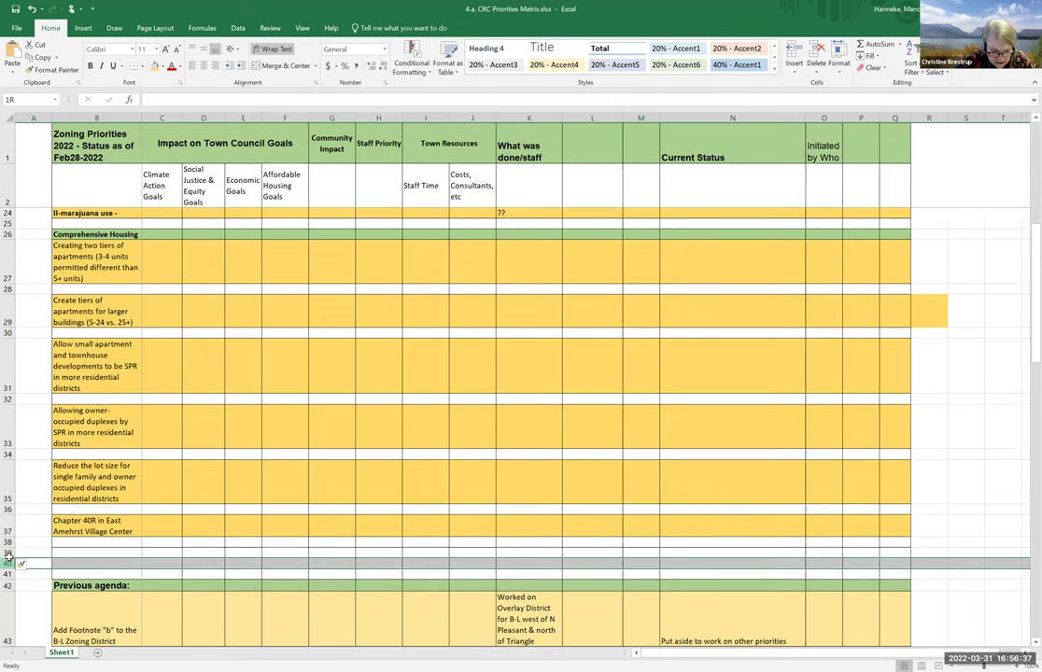
{"action": "left_click_drag", "start_coordinate": [10, 557], "coordinate": [9, 552]}
{"action": "right_click", "coordinate": [8, 552]}
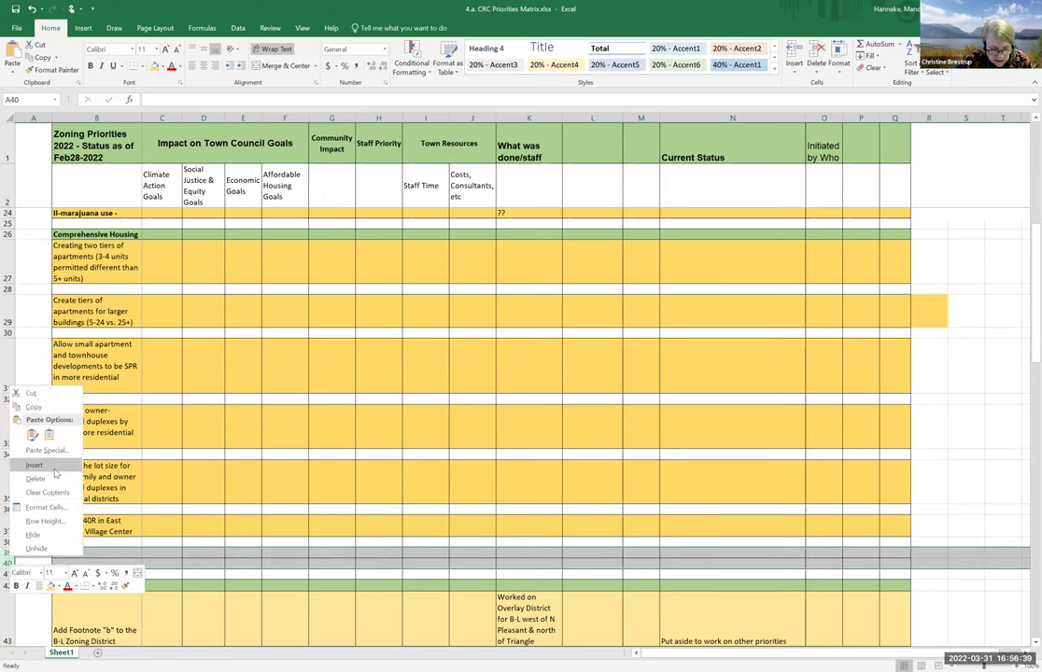
{"action": "left_click", "coordinate": [53, 467]}
- Fill row 39, columns B to Q, with gold as the next housing entry row
{"action": "left_click", "coordinate": [93, 552]}
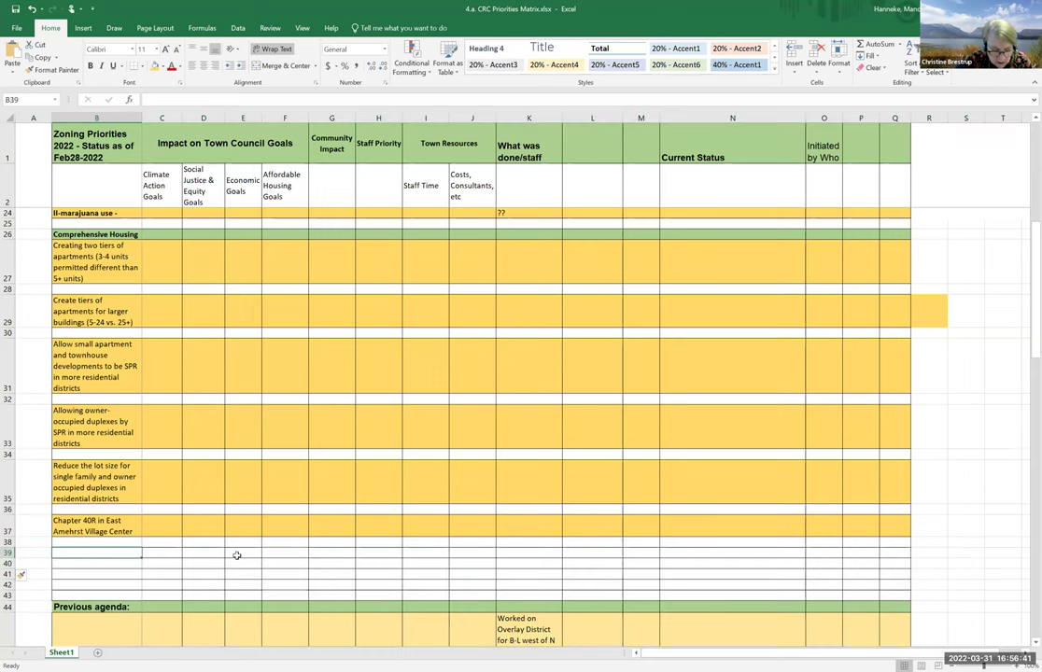
{"action": "left_click", "coordinate": [888, 552], "text": "shift"}
{"action": "left_click", "coordinate": [154, 65]}
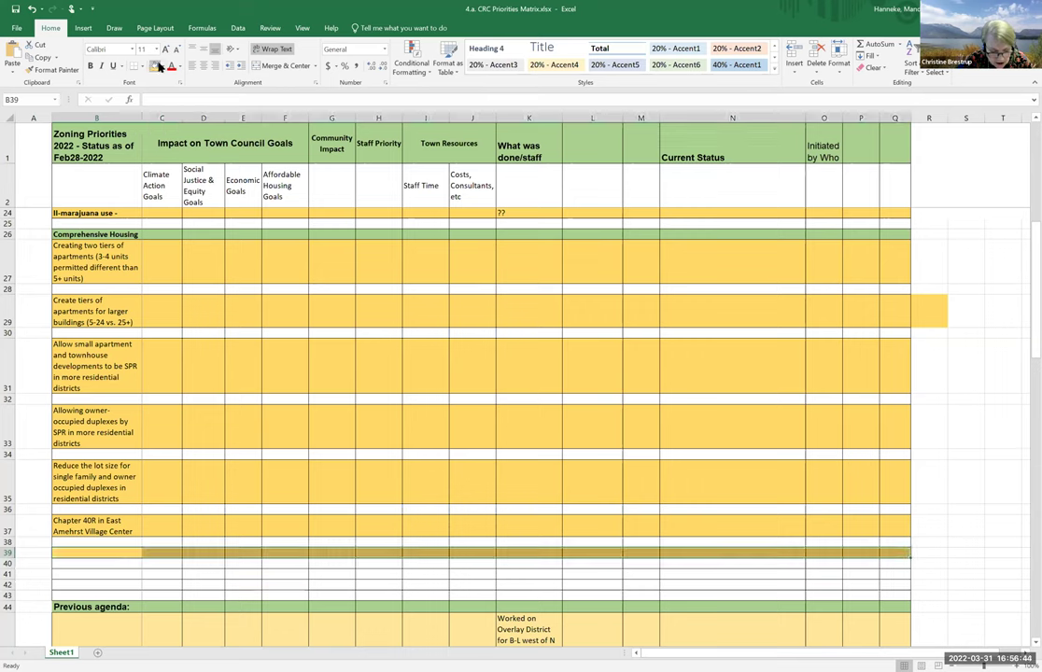
{"action": "left_click", "coordinate": [93, 553]}
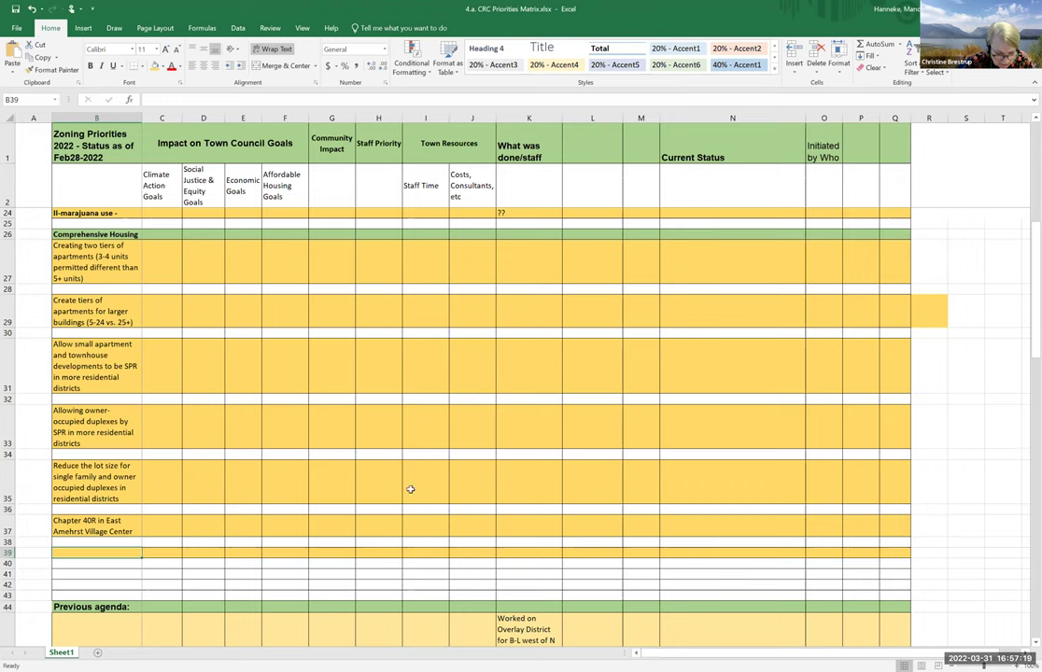
- Enter "Technical Expert likely needed" as the costs and consultants note for the Chapter 40R entry, in cell J37
{"action": "left_click", "coordinate": [477, 523]}
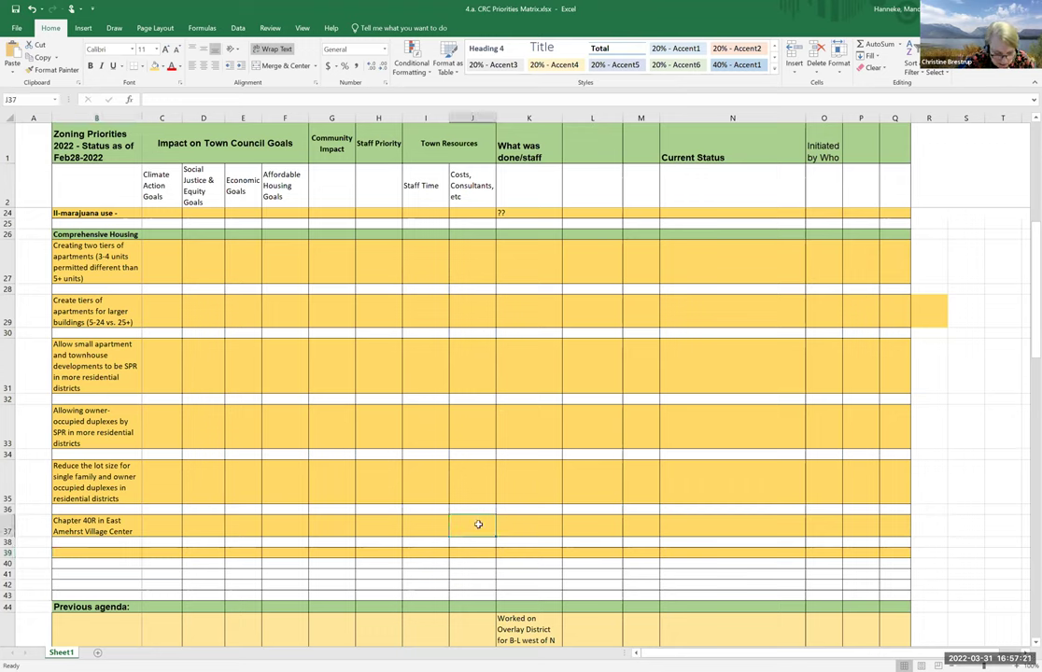
{"action": "type", "text": "Technical"}
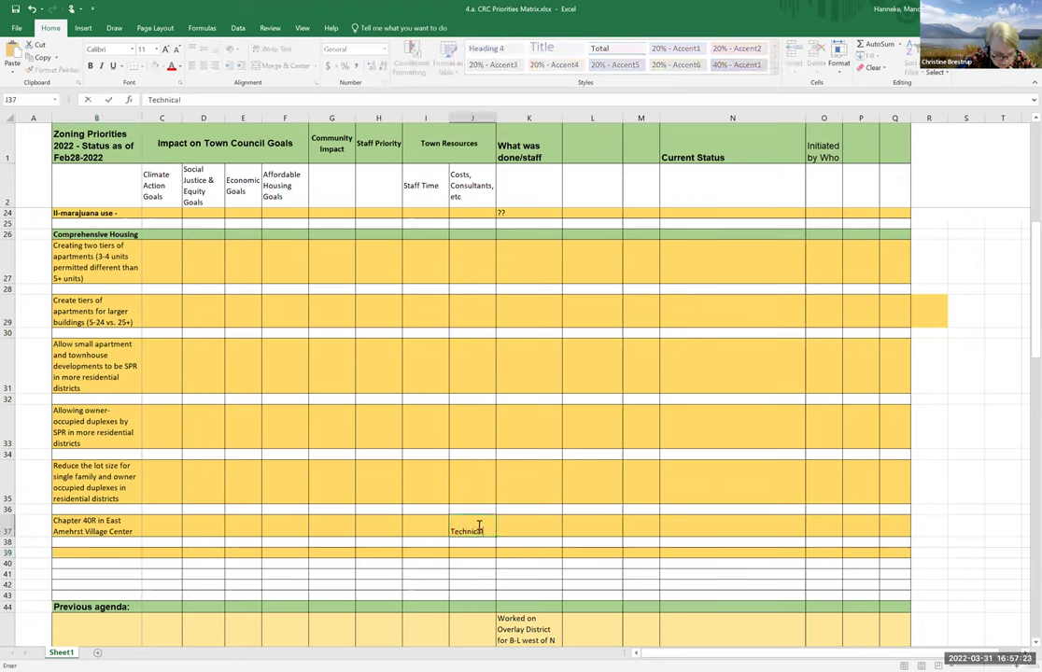
{"action": "type", "text": " Expert"}
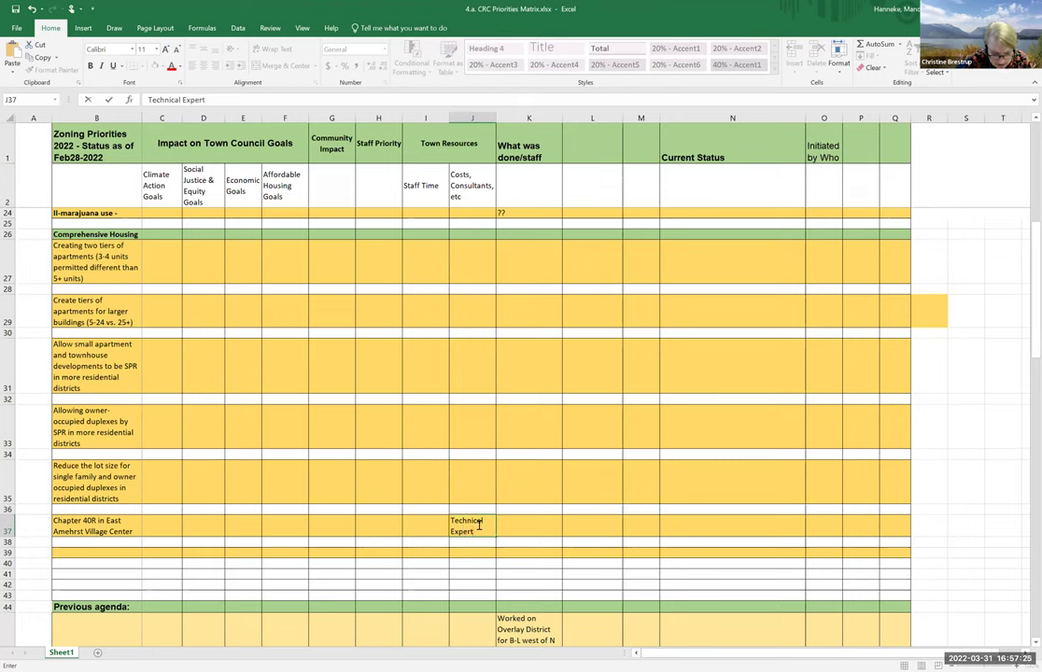
{"action": "type", "text": " likely needed"}
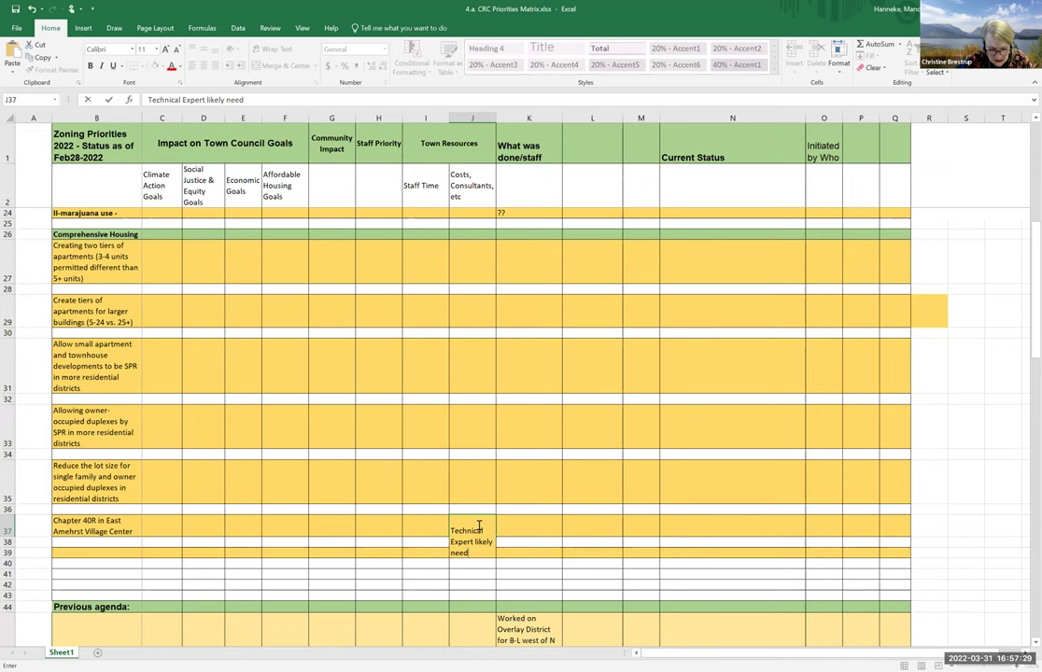
{"action": "key", "text": "Return"}
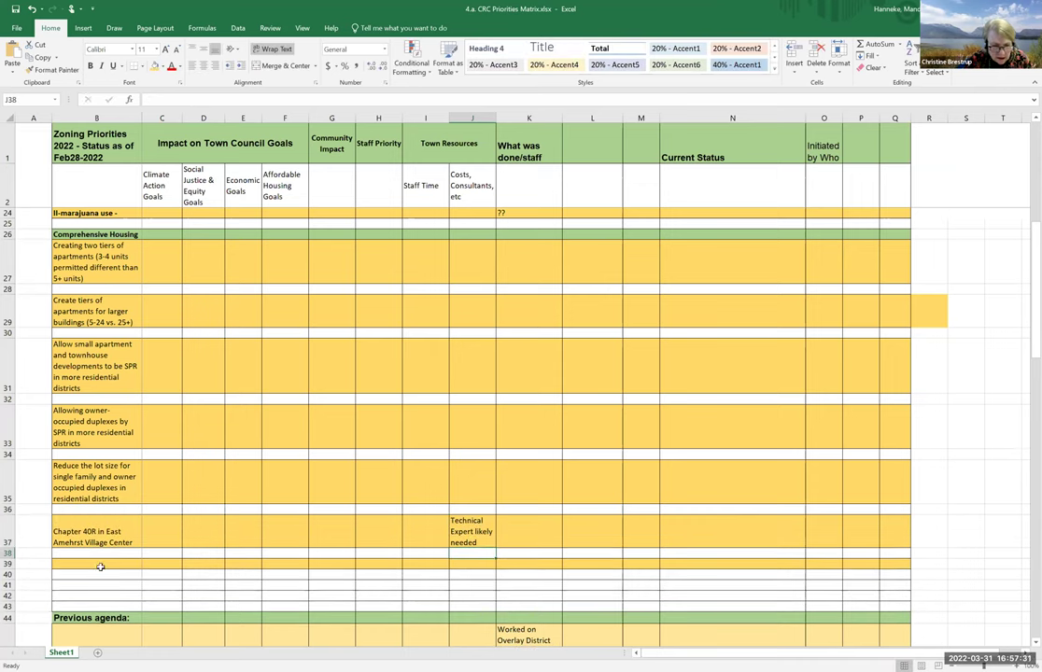
- Enter "Cottage Developments" in cell B39 and reselect that cell
{"action": "left_click", "coordinate": [99, 564]}
{"action": "type", "text": "Cottage"}
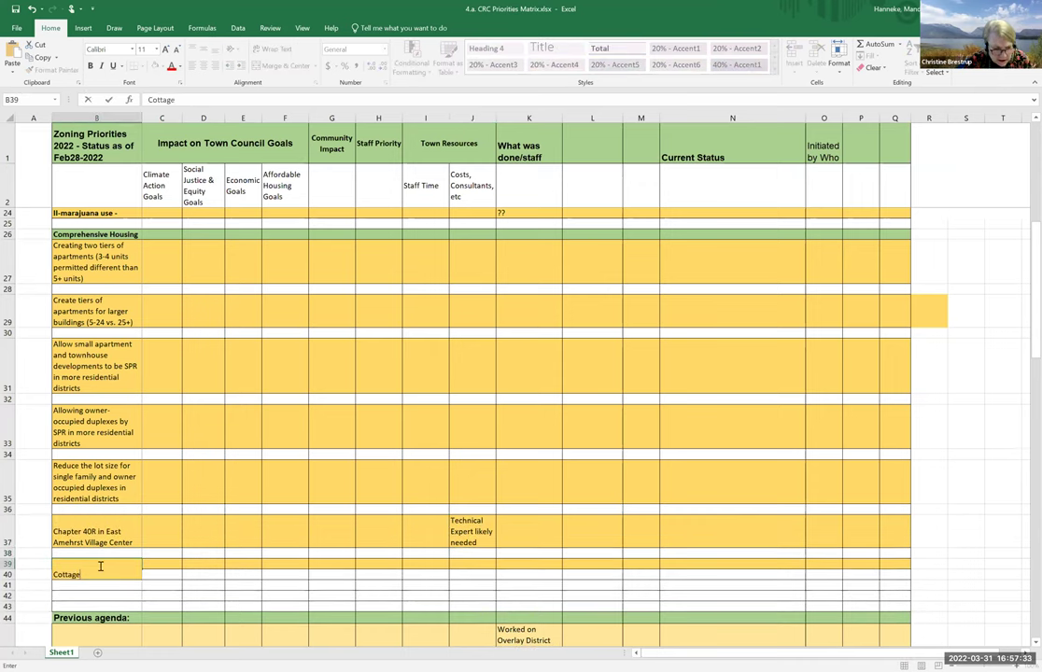
{"action": "type", "text": " Developments"}
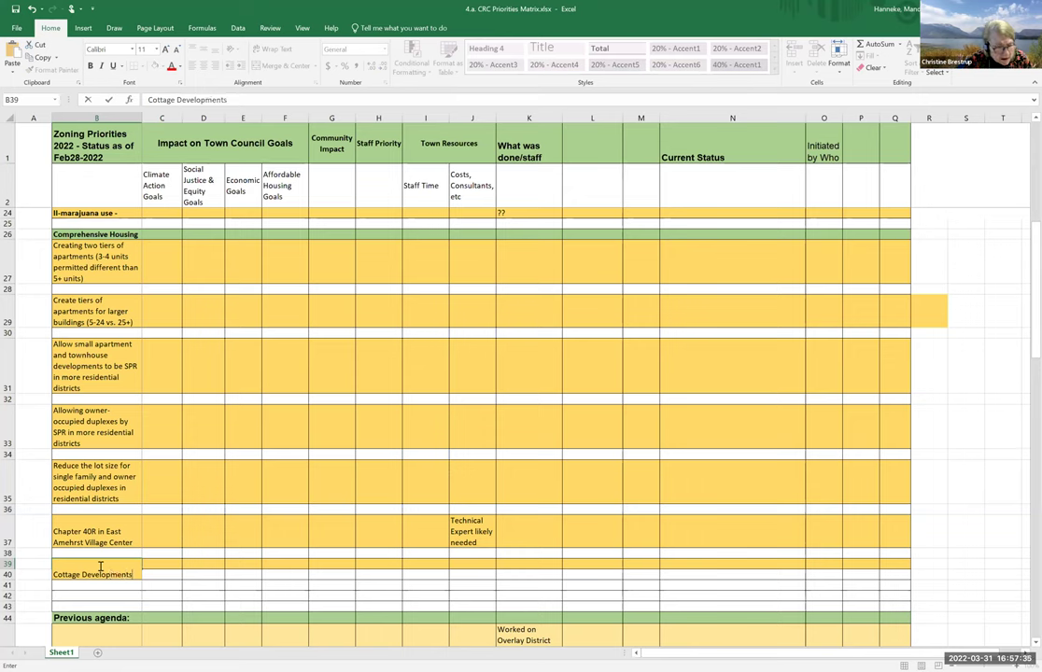
{"action": "key", "text": "Return"}
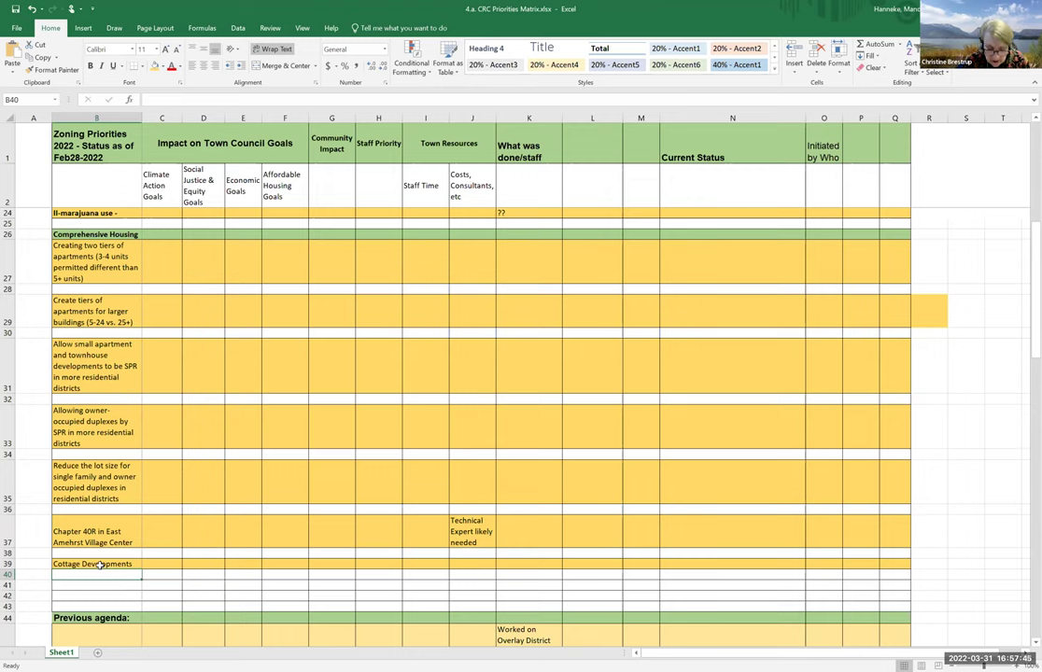
{"action": "left_click", "coordinate": [99, 565]}
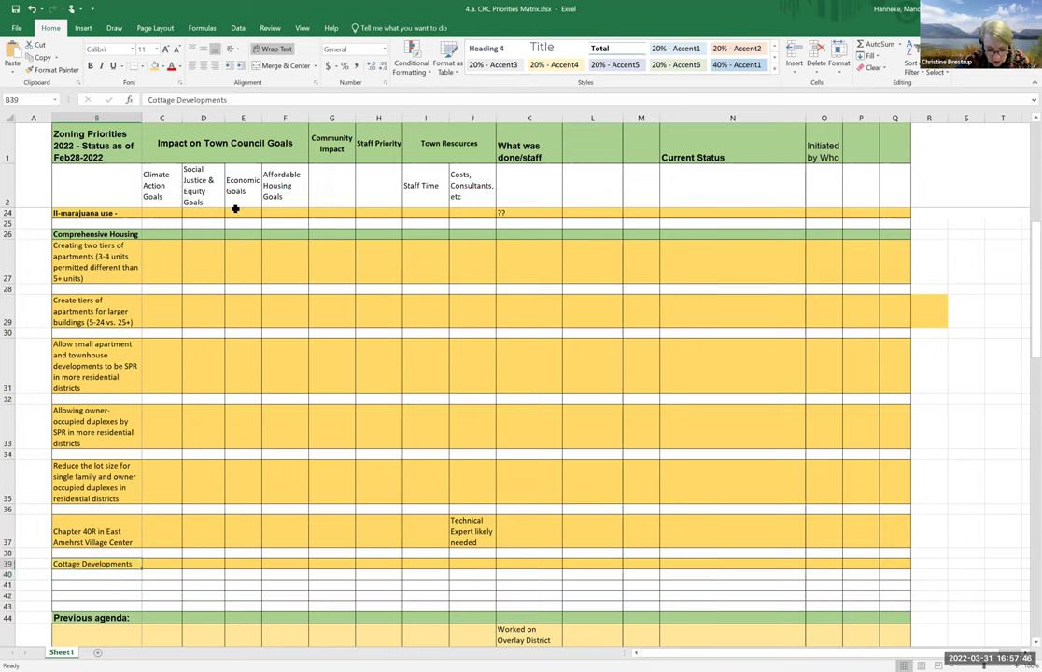
- Extend the cell B39 entry to "Cottage Developments (small houses on small lots or the same lot)" and fit row 39's height to the text
{"action": "left_click", "coordinate": [252, 98]}
{"action": "type", "text": "(s"}
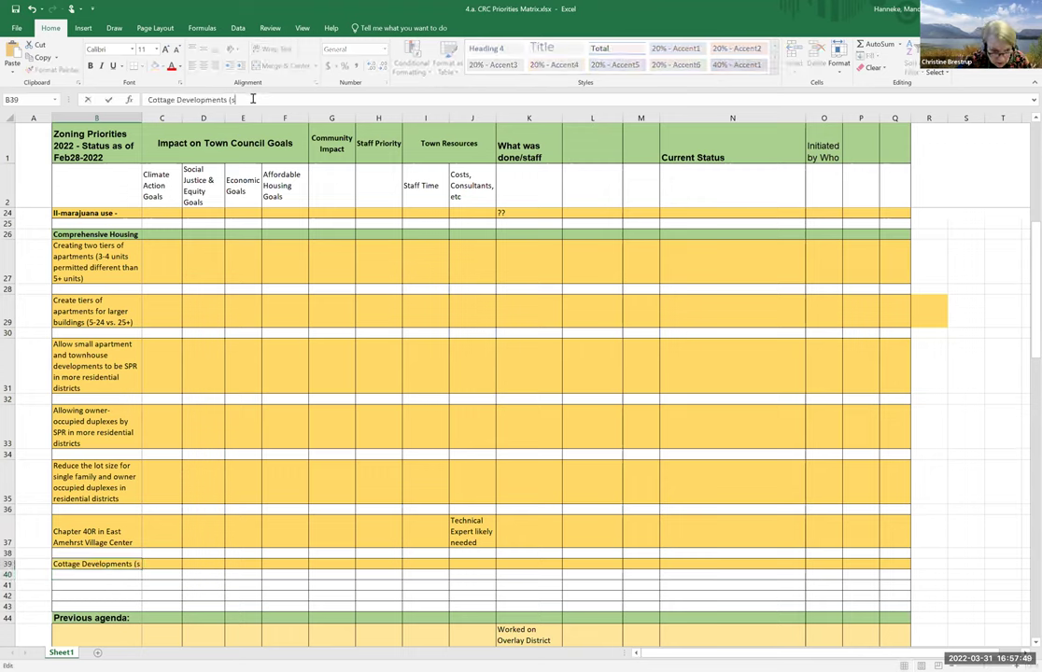
{"action": "type", "text": "mall houses"}
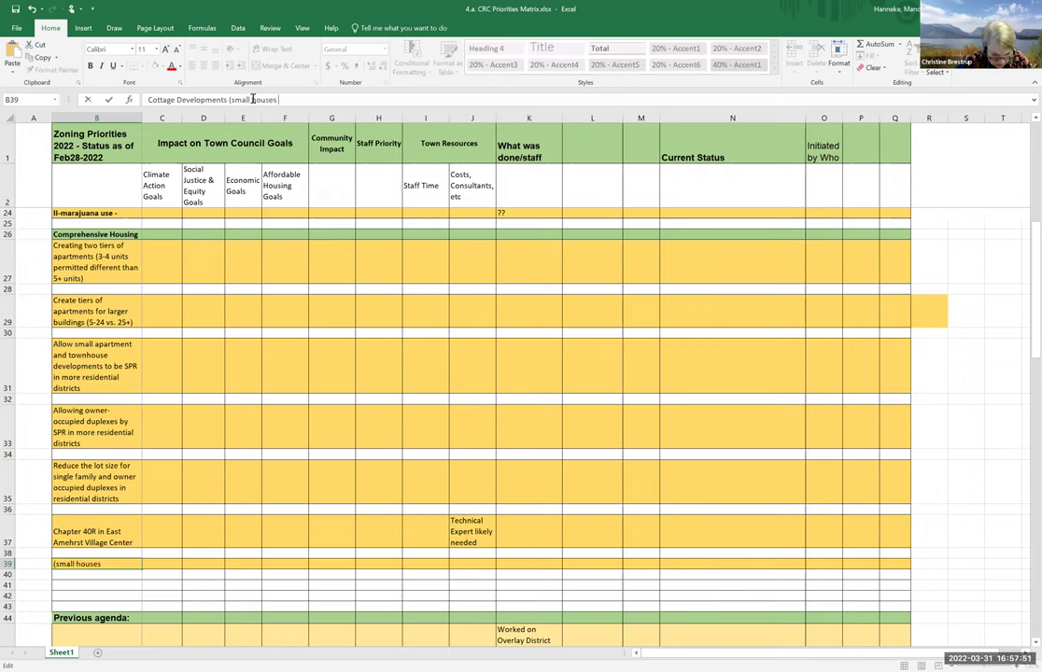
{"action": "type", "text": " on small lots o"}
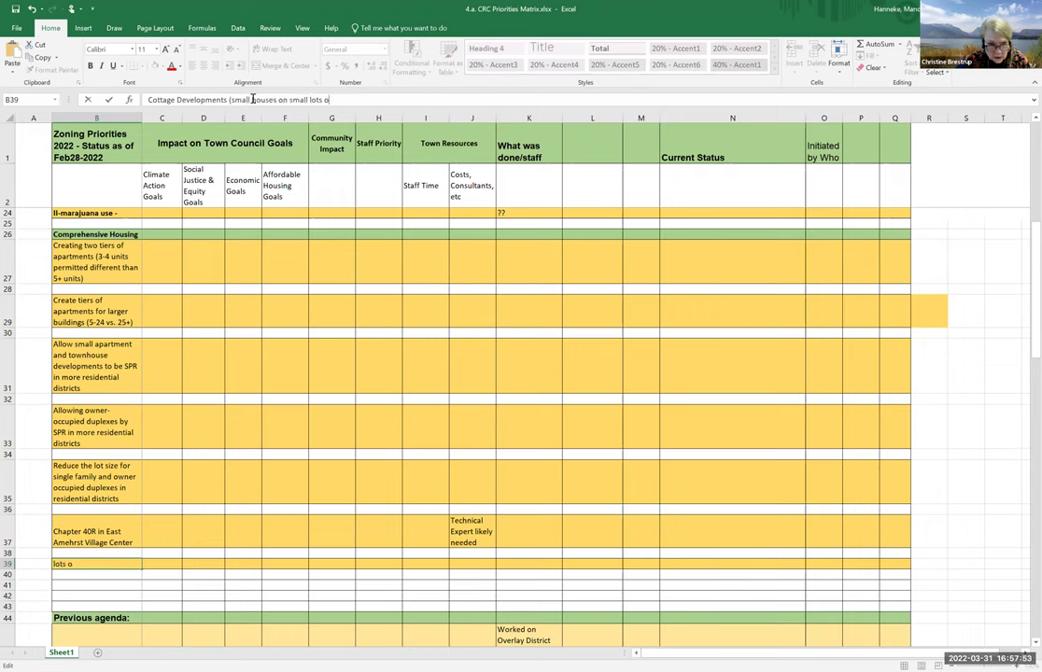
{"action": "type", "text": "r the same lot)"}
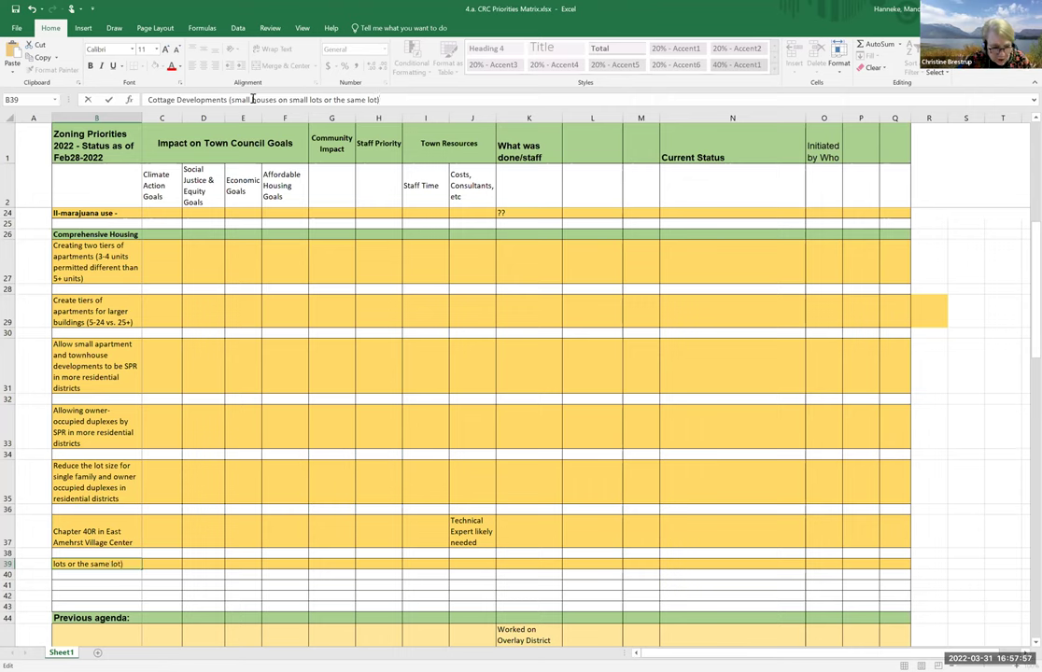
{"action": "key", "text": "Return"}
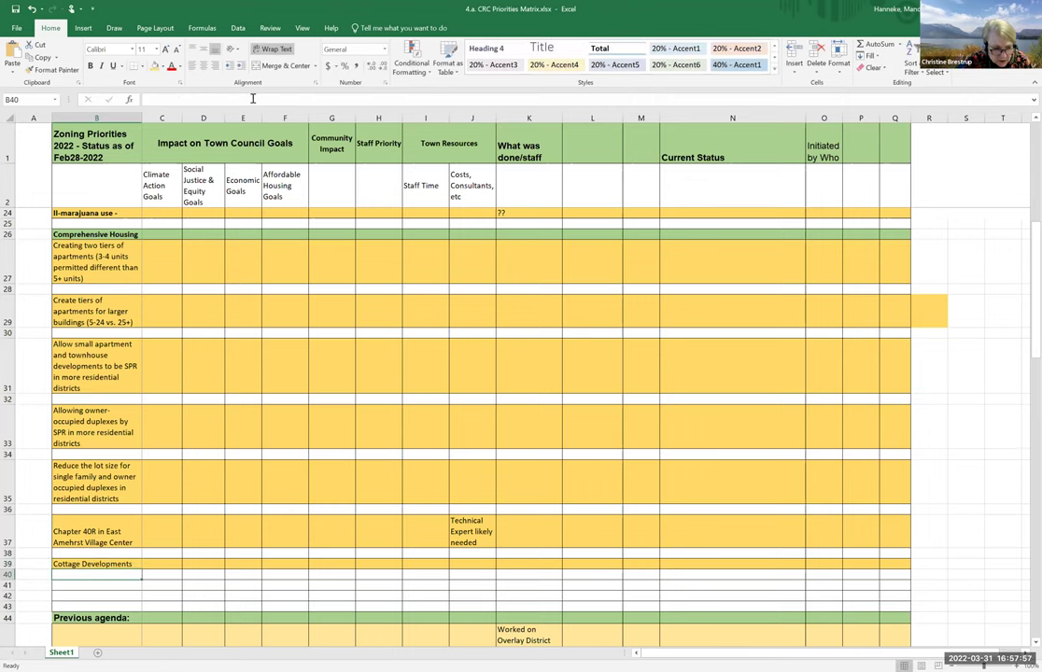
{"action": "double_click", "coordinate": [9, 570]}
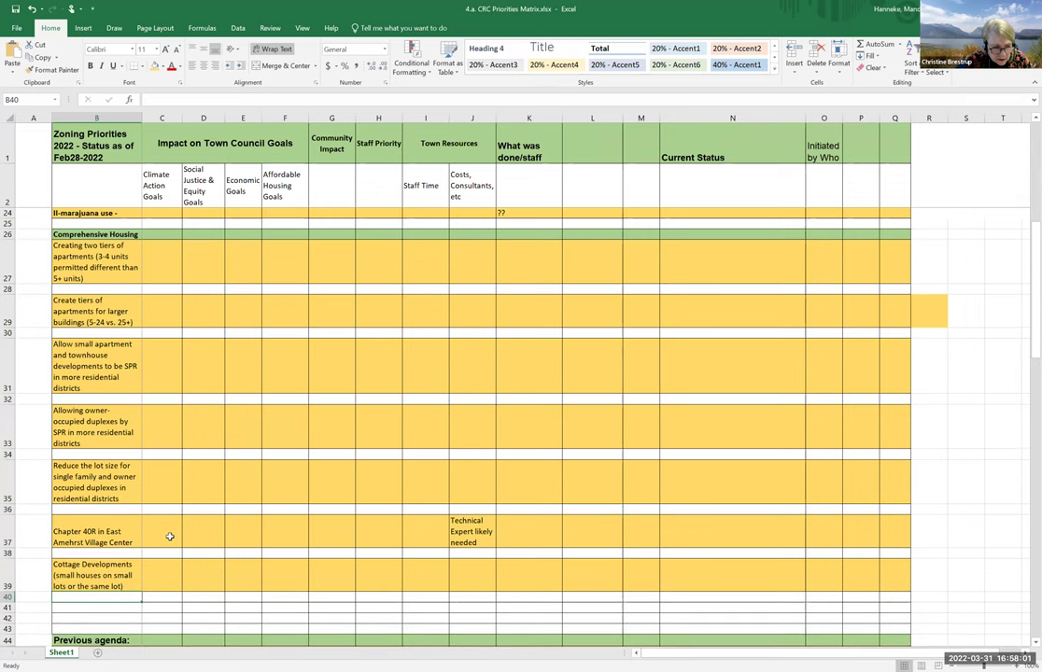
- Fill row 41, columns B to Q, with gold as the next housing entry row
{"action": "scroll", "coordinate": [164, 506], "scroll_direction": "down", "scroll_amount": 3}
{"action": "scroll", "coordinate": [164, 506], "scroll_direction": "down", "scroll_amount": 1}
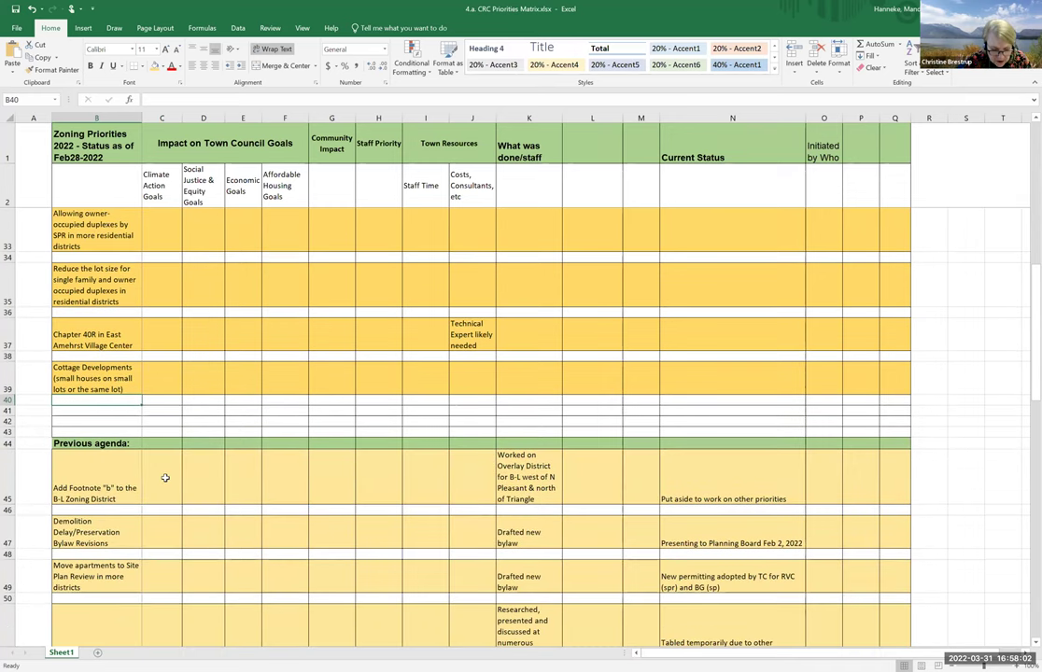
{"action": "left_click", "coordinate": [98, 411]}
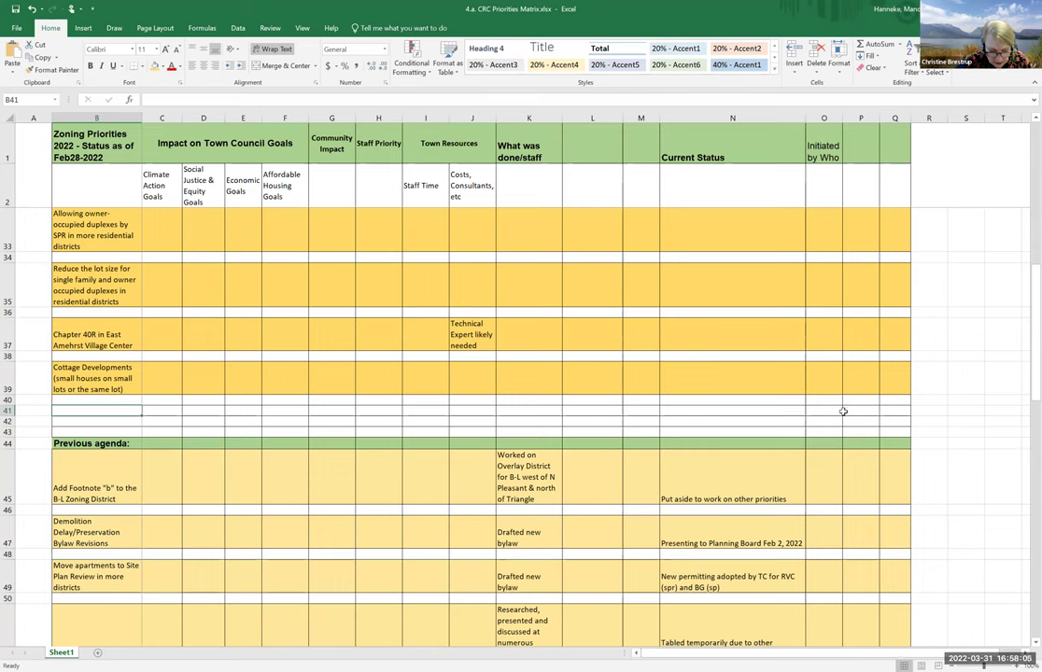
{"action": "left_click_drag", "start_coordinate": [883, 411], "coordinate": [98, 410]}
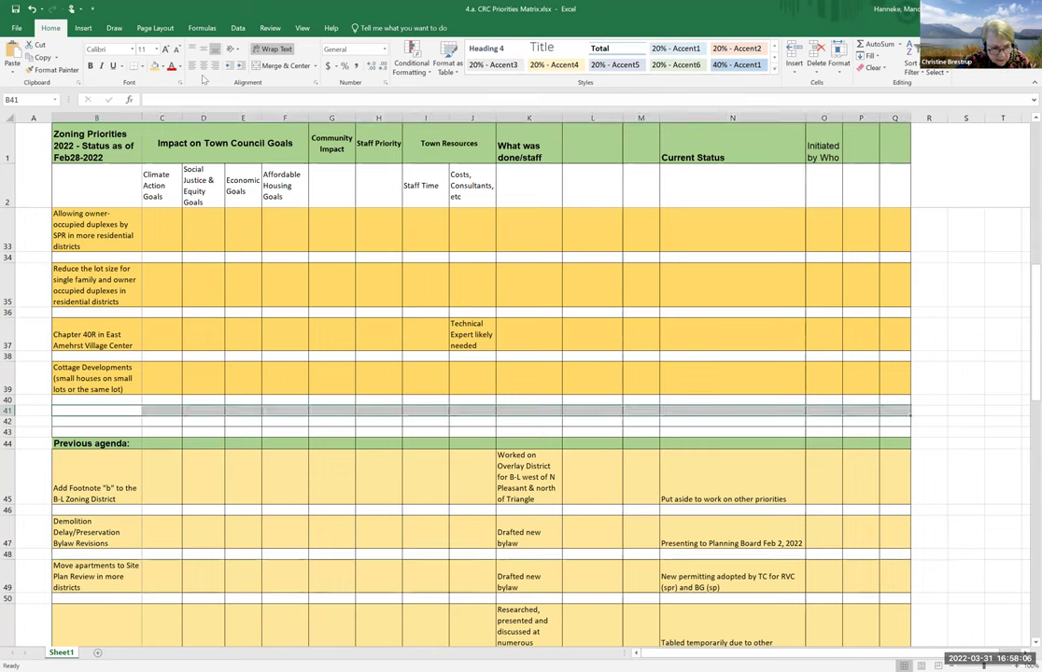
{"action": "left_click", "coordinate": [154, 65]}
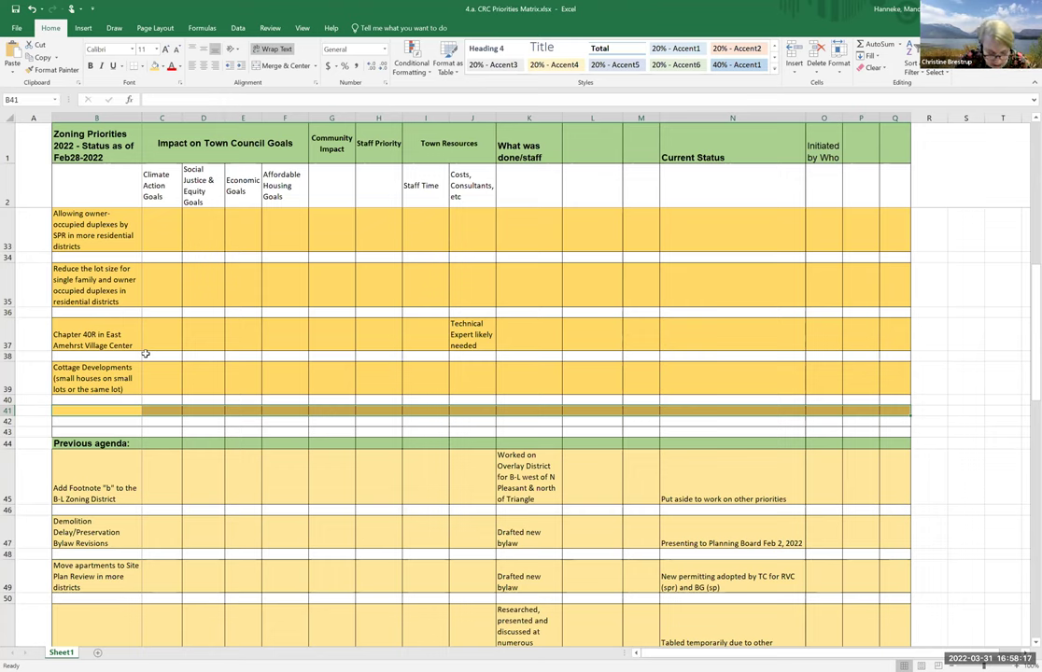
- Enter "Exploring allowing more than 4 unrelated people to live in dwelling unit" in cell B41 and fit the row height to the text
{"action": "left_click", "coordinate": [91, 407]}
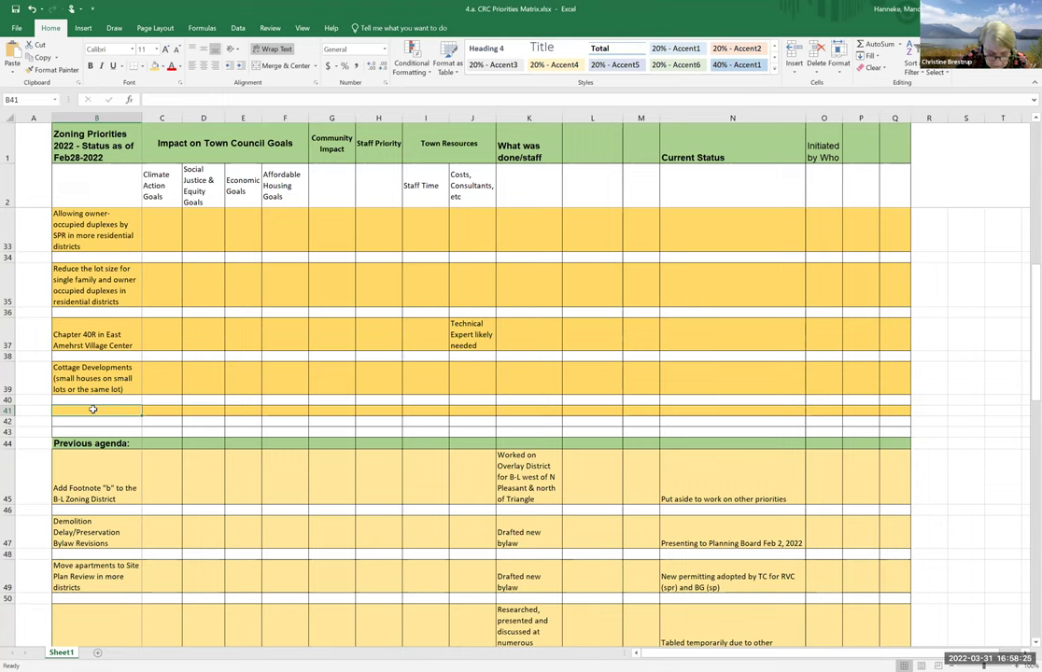
{"action": "type", "text": "Ex"}
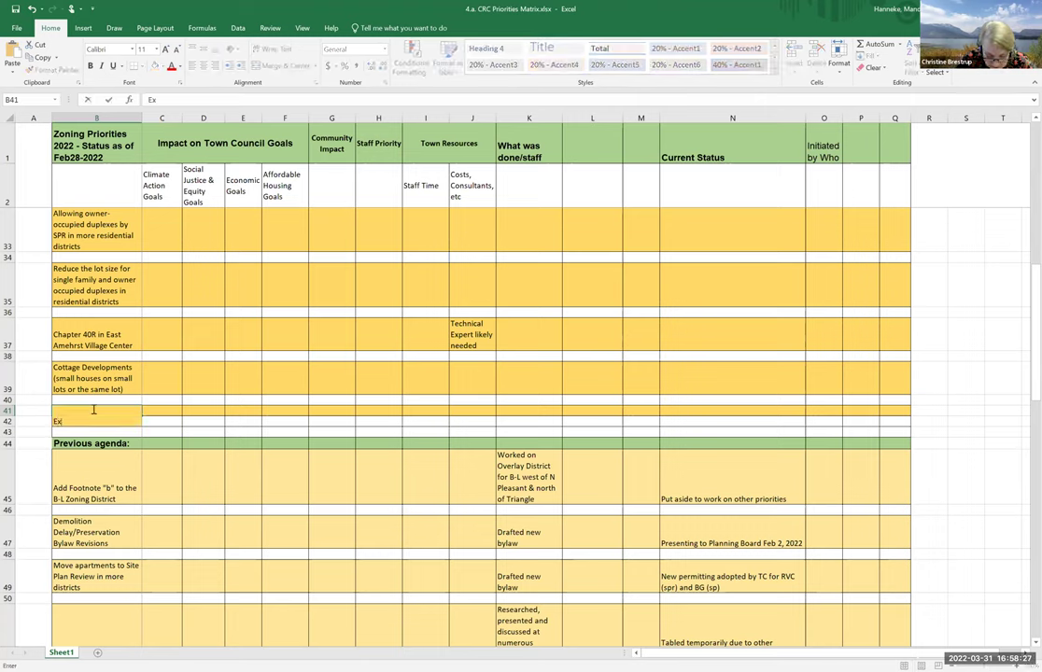
{"action": "type", "text": "ploring allowing more than "}
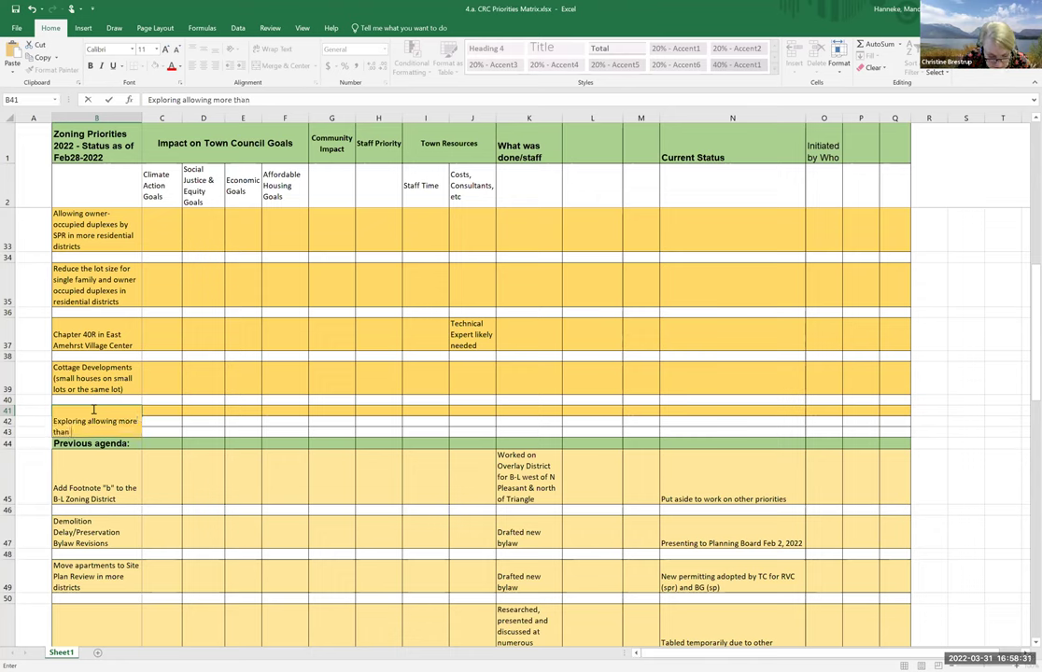
{"action": "type", "text": "4 unrelated"}
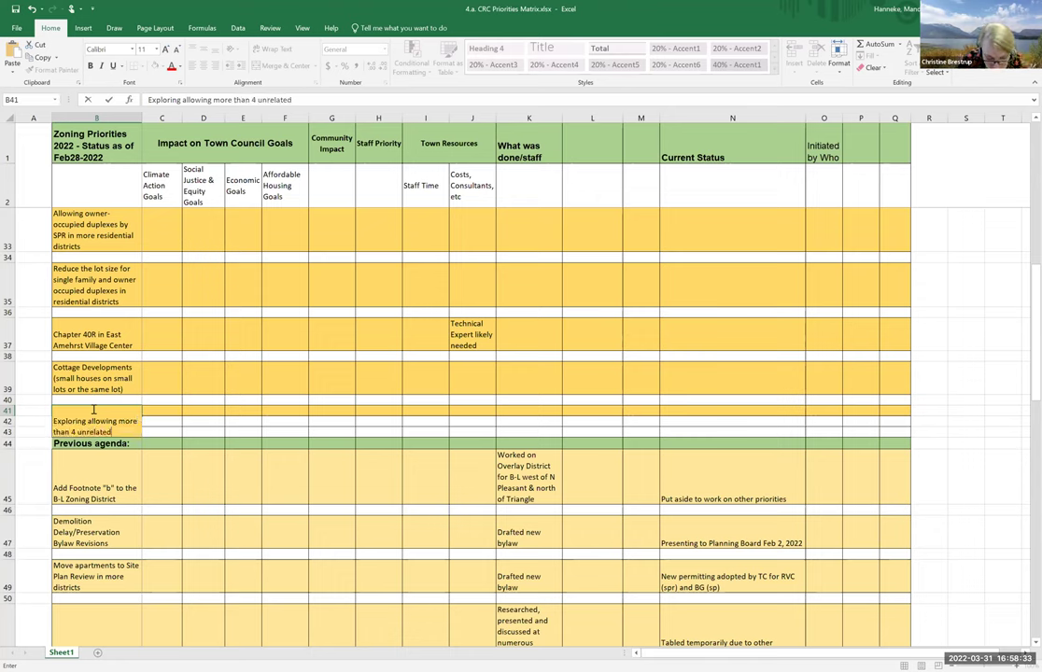
{"action": "type", "text": " people"}
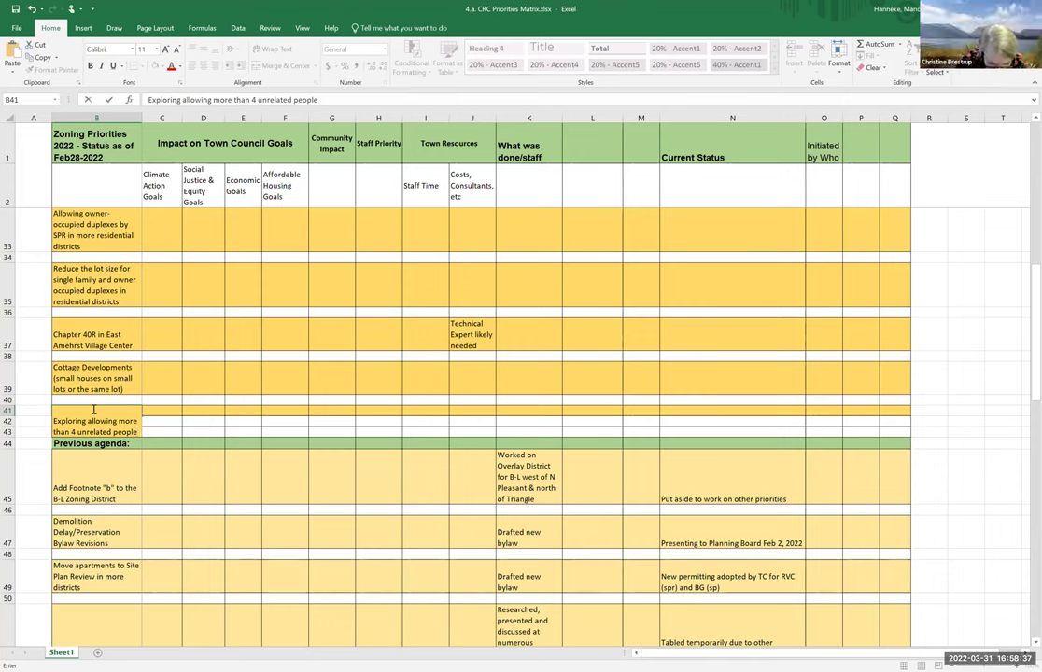
{"action": "type", "text": " to live in"}
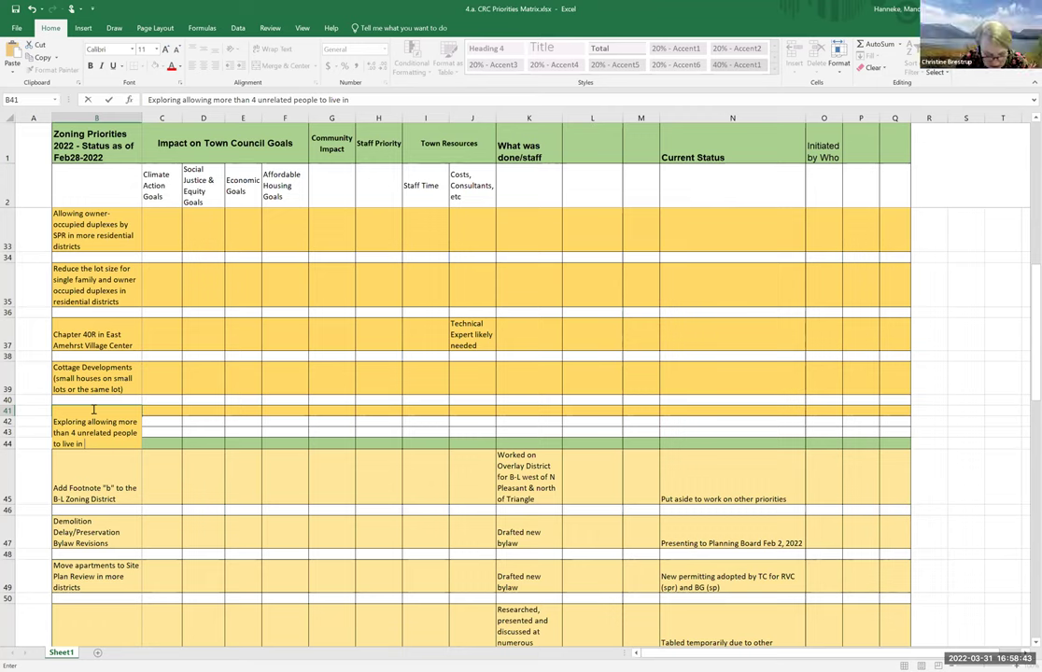
{"action": "type", "text": "dwelling uni"}
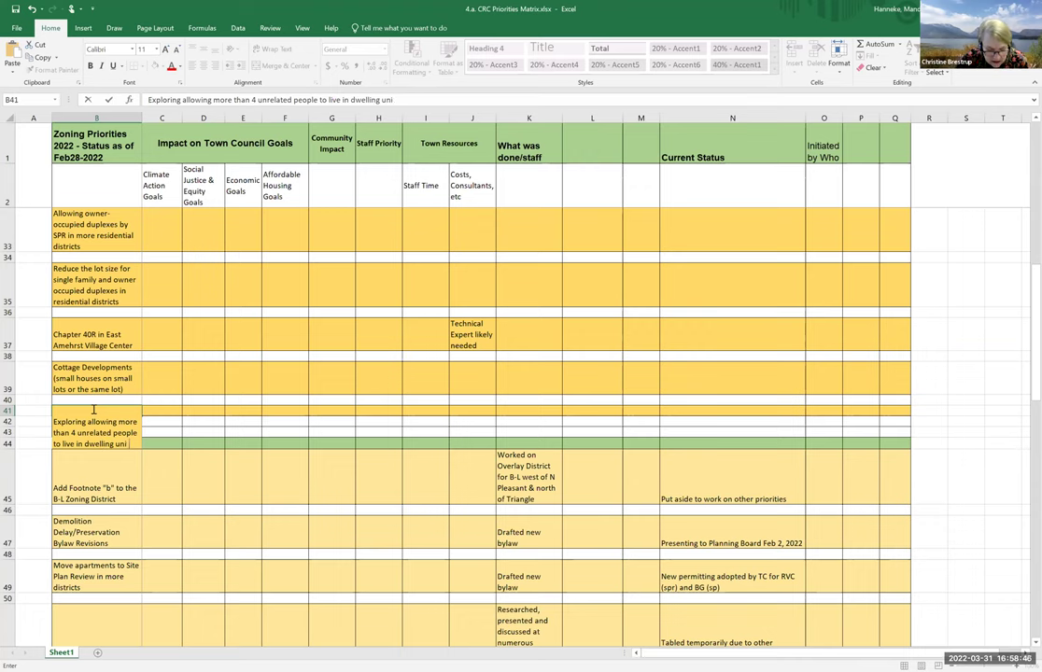
{"action": "key", "text": "Return"}
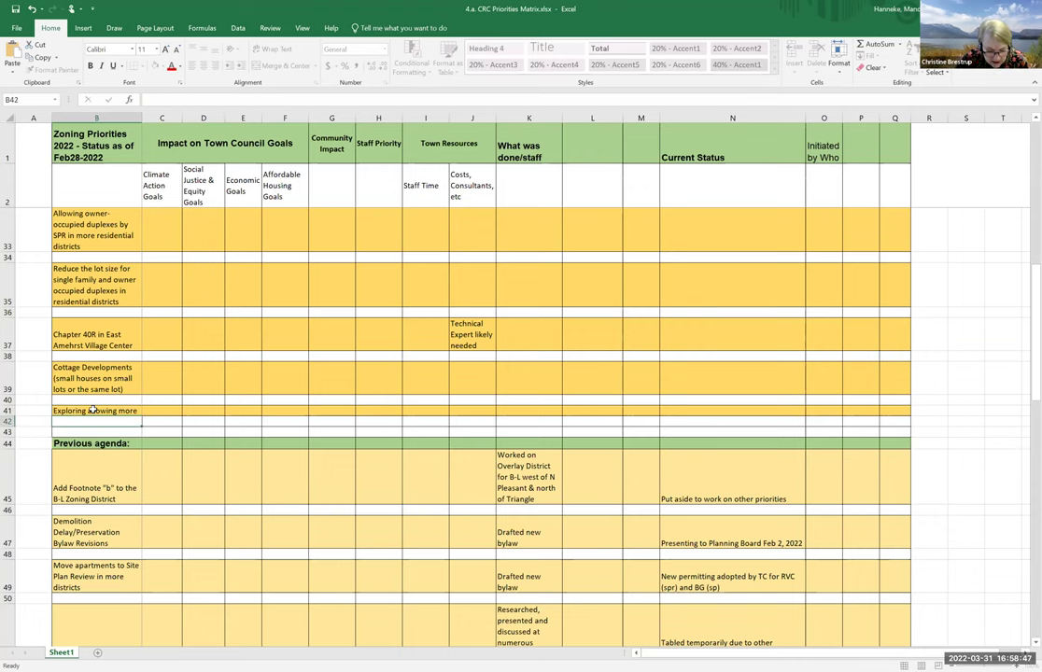
{"action": "double_click", "coordinate": [6, 416]}
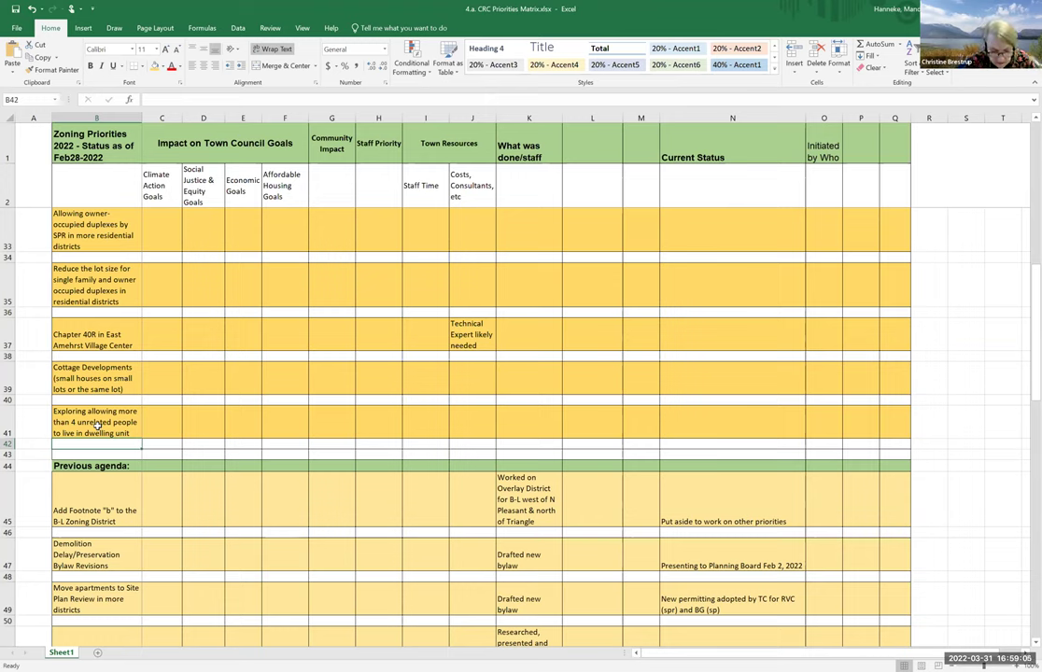
- Append "(potentially in a new state-use category)" to the unrelated-people entry in cell B41
{"action": "left_click", "coordinate": [97, 425]}
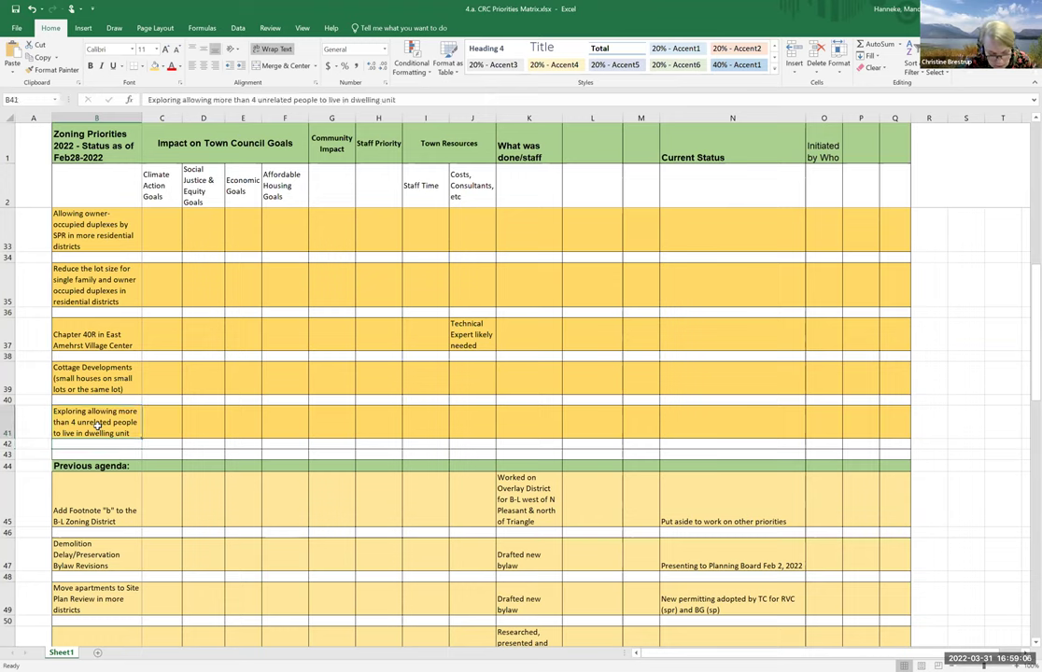
{"action": "left_click", "coordinate": [421, 99]}
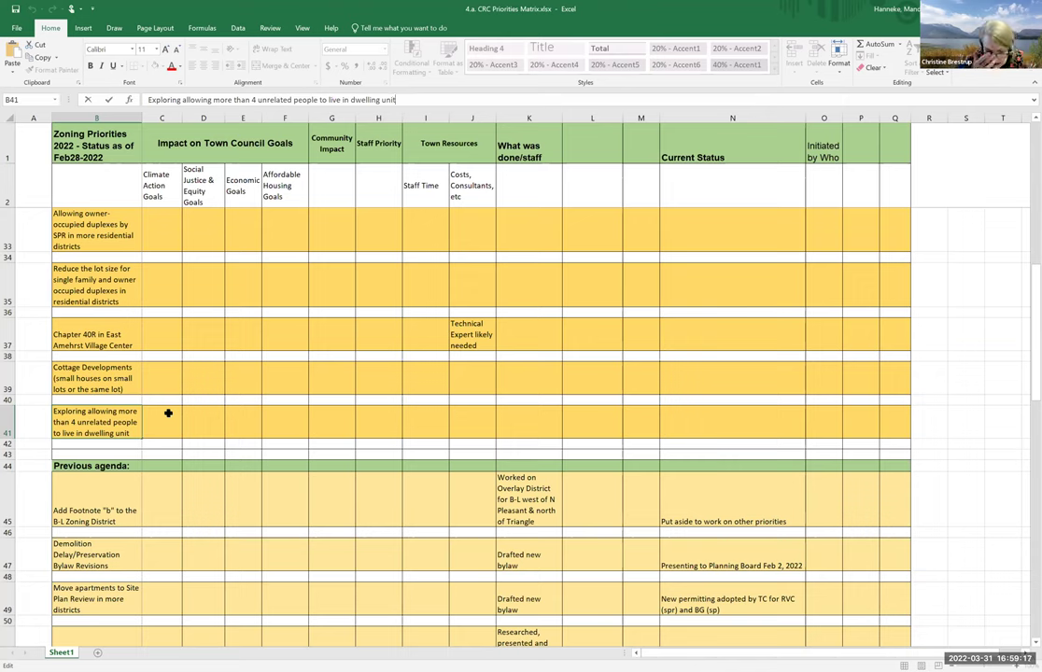
{"action": "type", "text": "(potne"}
{"action": "key", "text": "BackSpace"}
{"action": "key", "text": "BackSpace"}
{"action": "type", "text": "entially "}
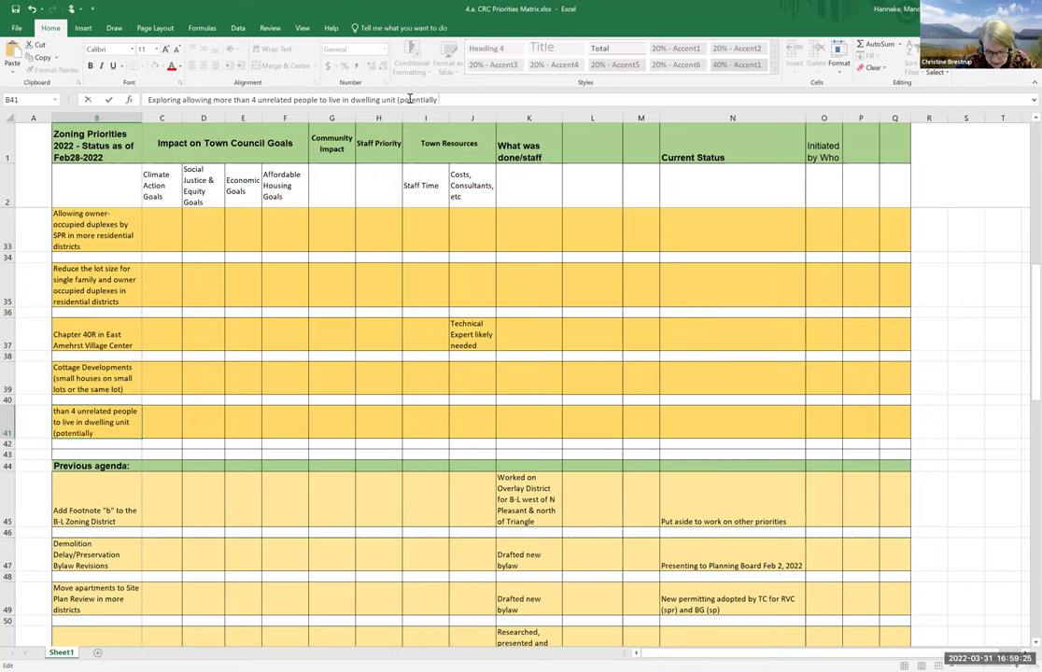
{"action": "type", "text": "in a"}
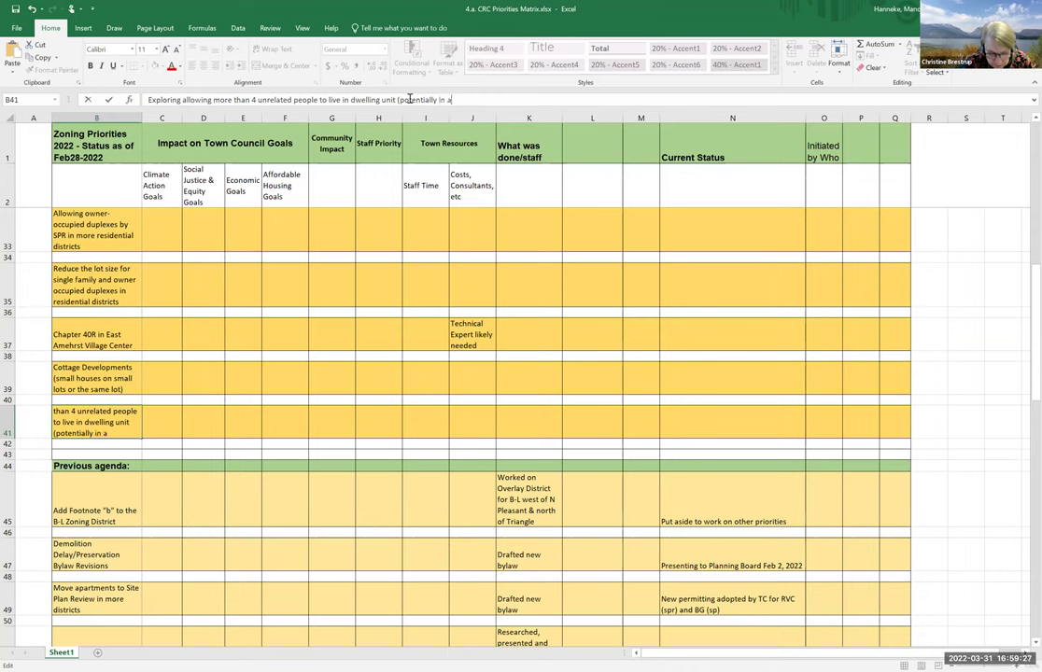
{"action": "type", "text": " new state-use category"}
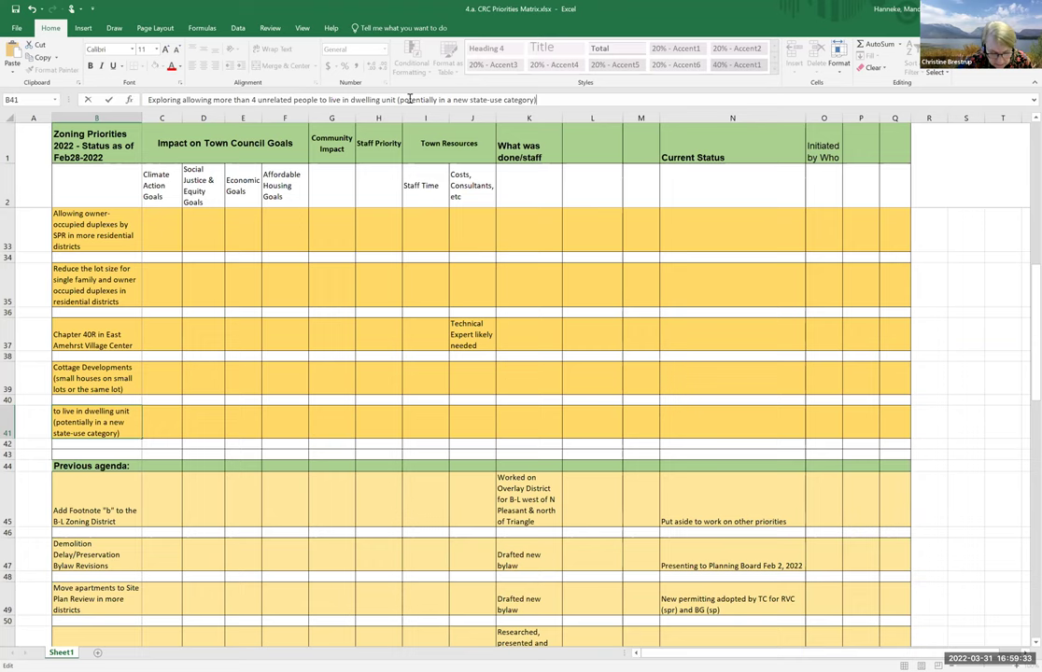
{"action": "key", "text": "Return"}
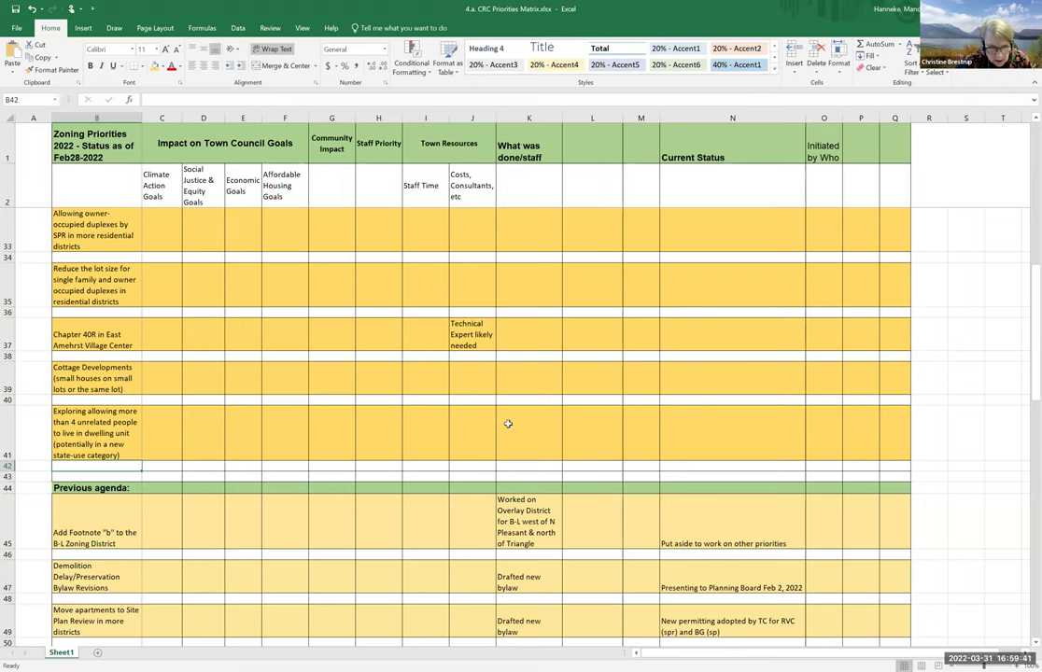
- Change "state-use category" to "state-created use category" in the cell B41 entry
{"action": "left_click", "coordinate": [85, 446]}
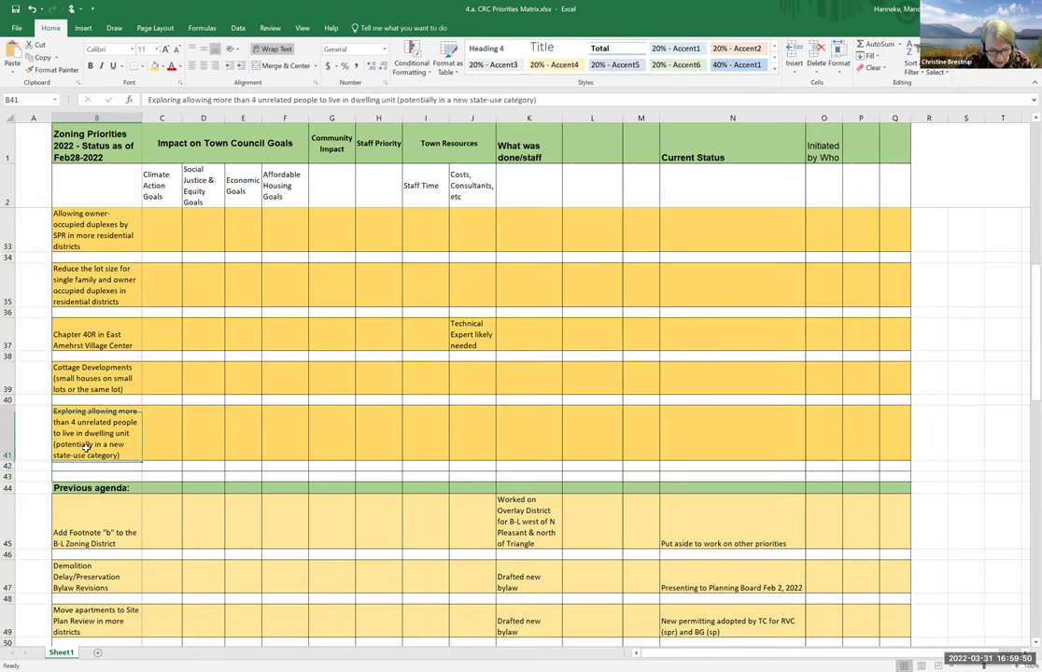
{"action": "left_click", "coordinate": [487, 99]}
{"action": "type", "text": "-created-"}
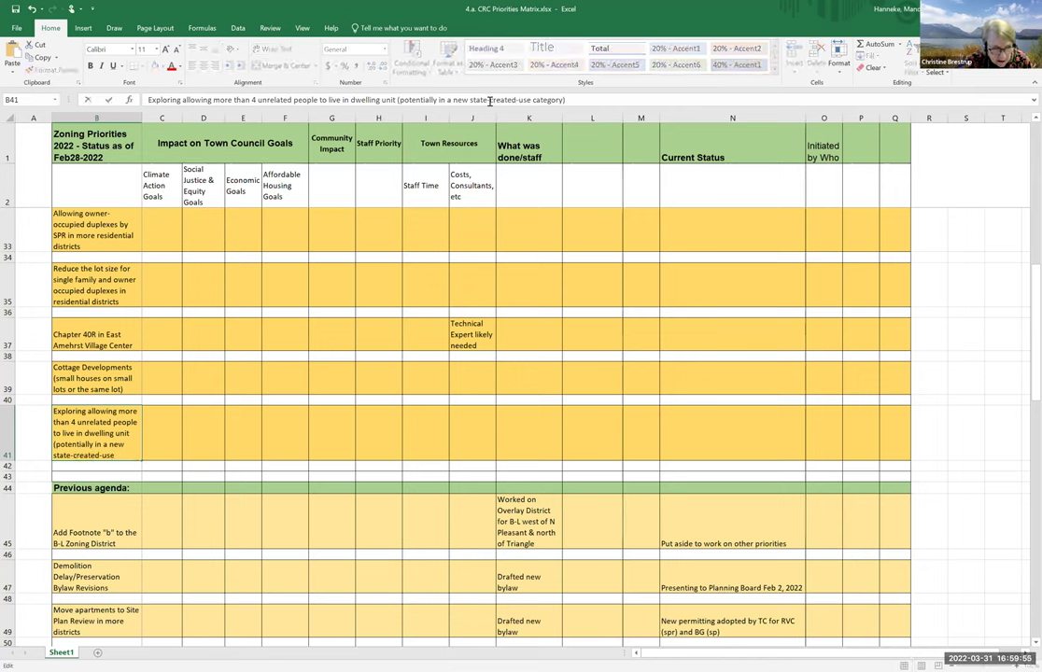
{"action": "key", "text": "Delete"}
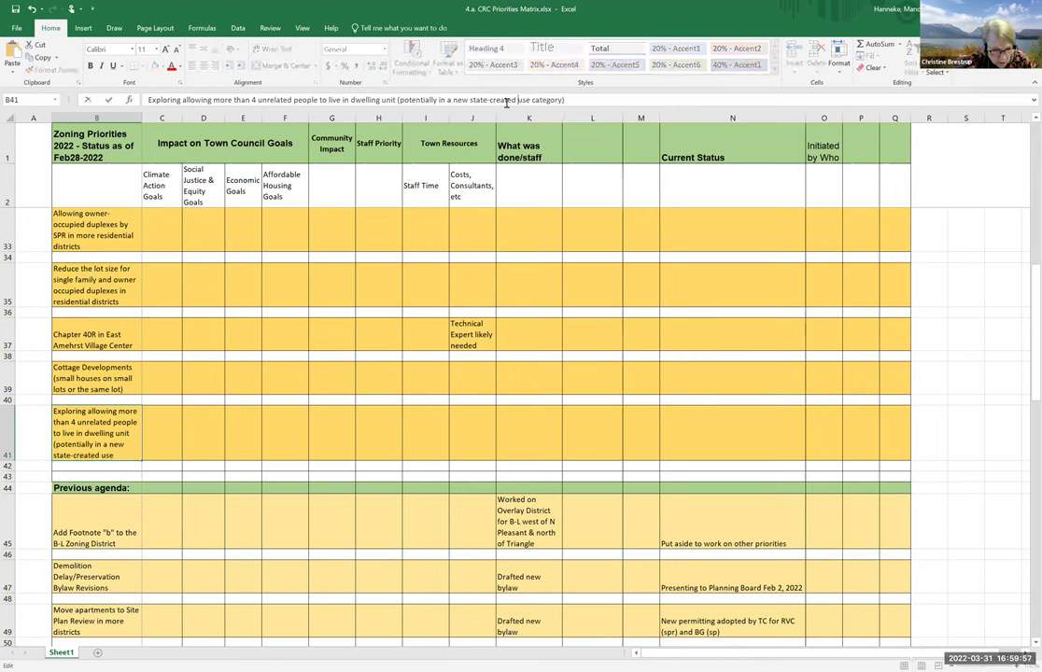
{"action": "left_click", "coordinate": [237, 431]}
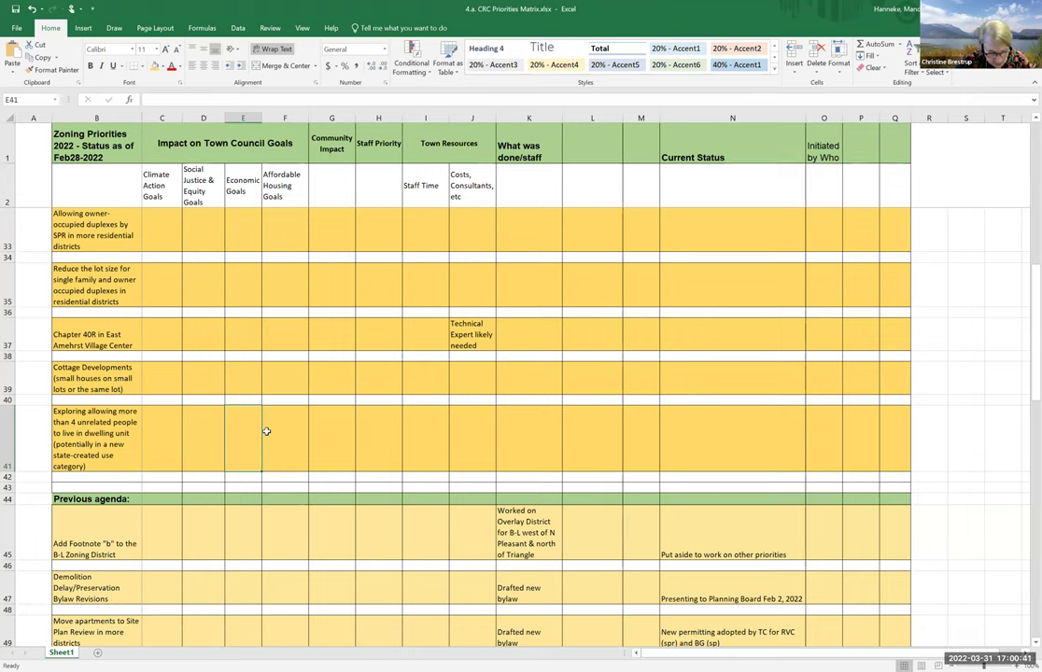
- Insert a row at row 42, then leave it as an unfilled spacer with row 43 gold across columns B to Q
{"action": "left_click", "coordinate": [7, 477]}
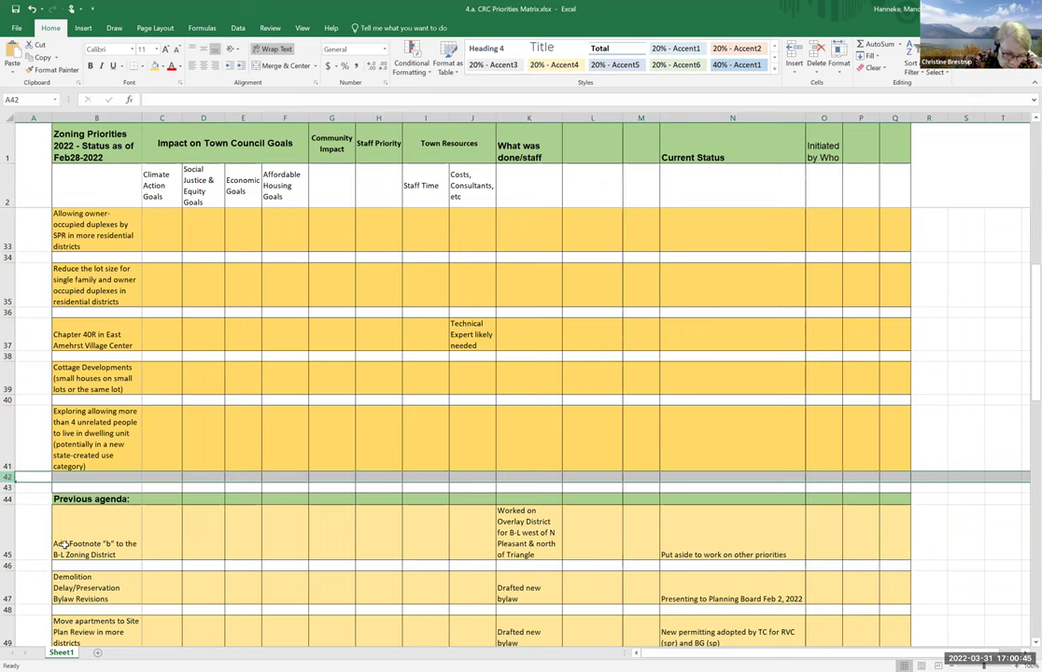
{"action": "key", "text": "ctrl+shift+plus"}
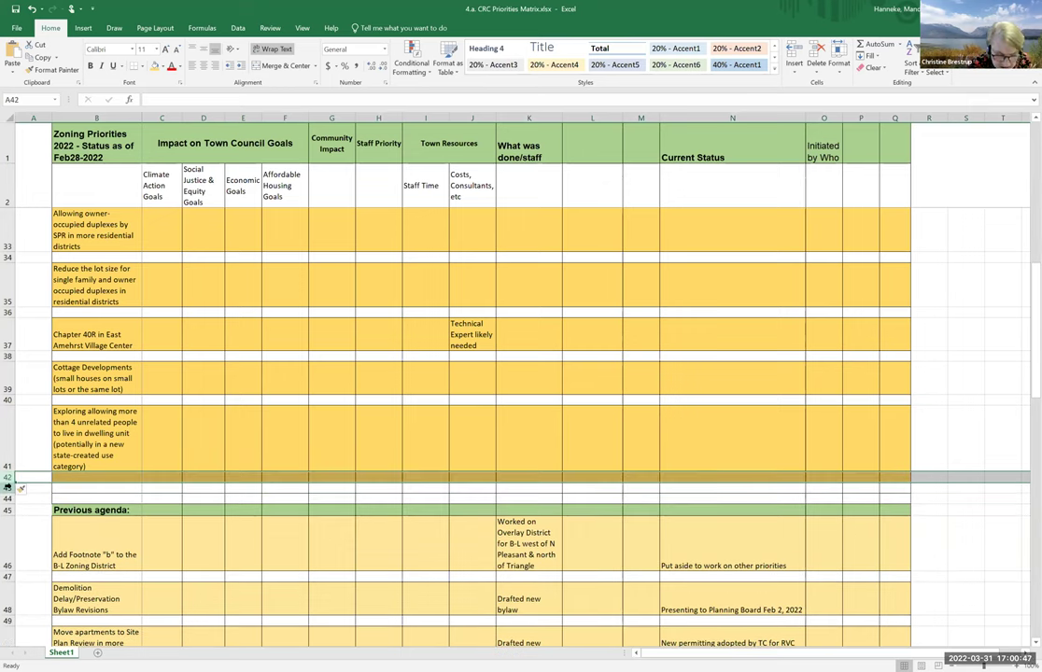
{"action": "left_click", "coordinate": [70, 478]}
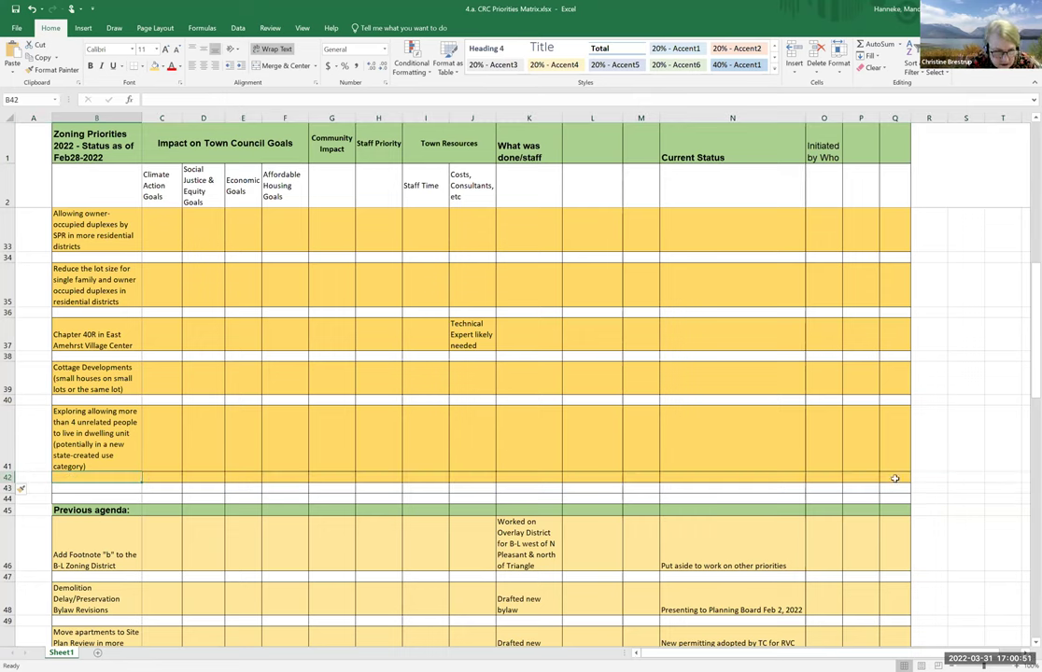
{"action": "key", "text": "shift+space"}
{"action": "key", "text": "ctrl+c"}
{"action": "left_click", "coordinate": [114, 490]}
{"action": "key", "text": "Return"}
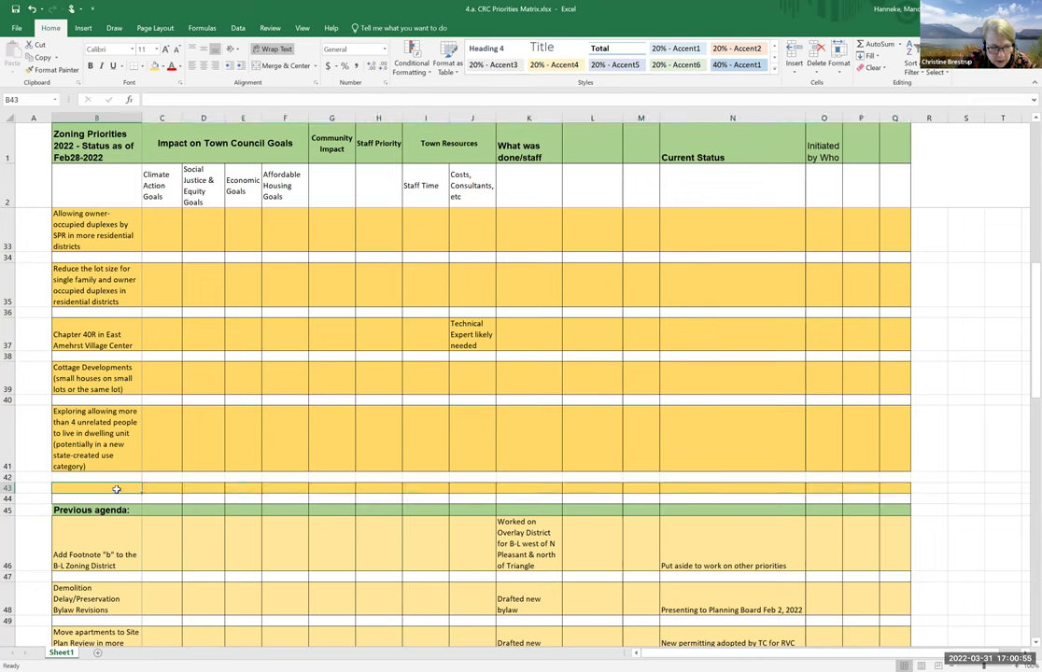
- Enter "Expand IZ bylaw to include standard and cluster subdivisions" in cell B43 and fit the row height to the text
{"action": "type", "text": "Expand"}
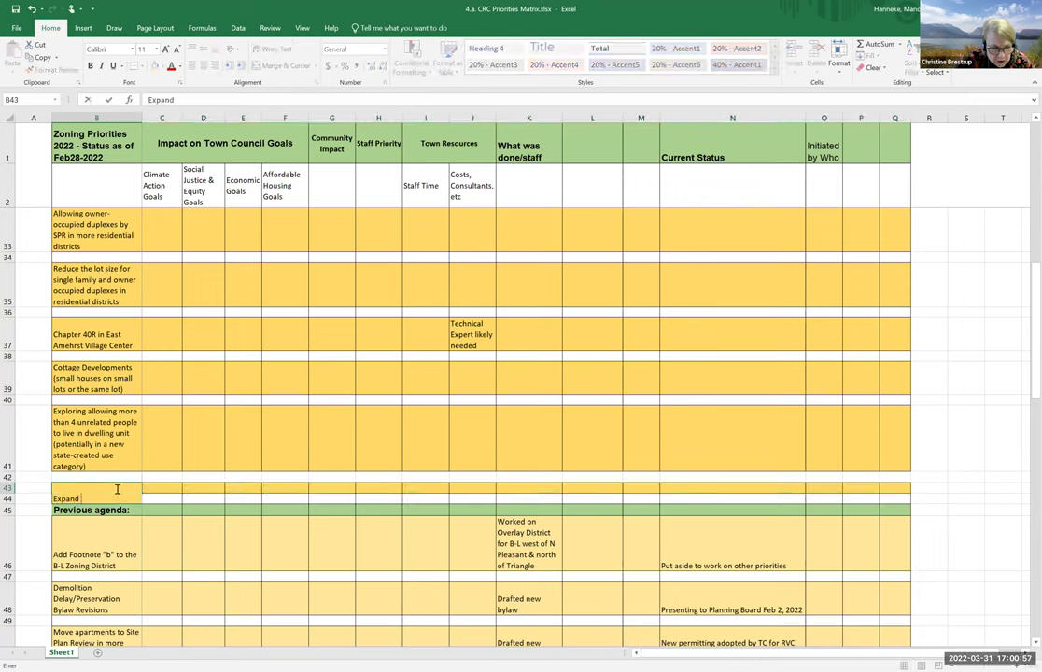
{"action": "type", "text": " IZ bylaw to"}
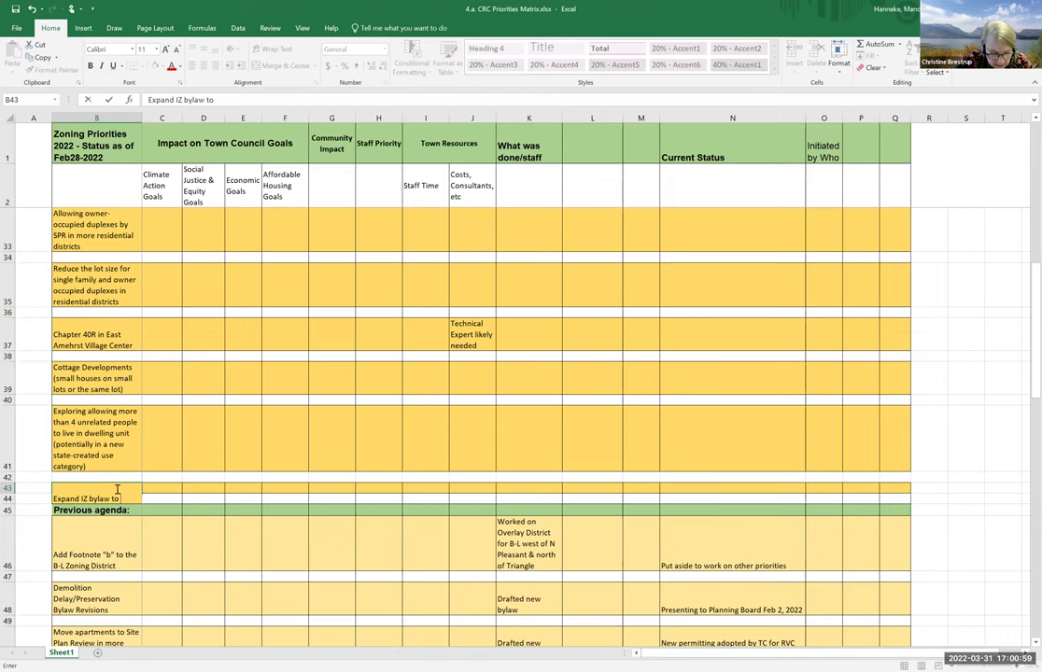
{"action": "type", "text": " include"}
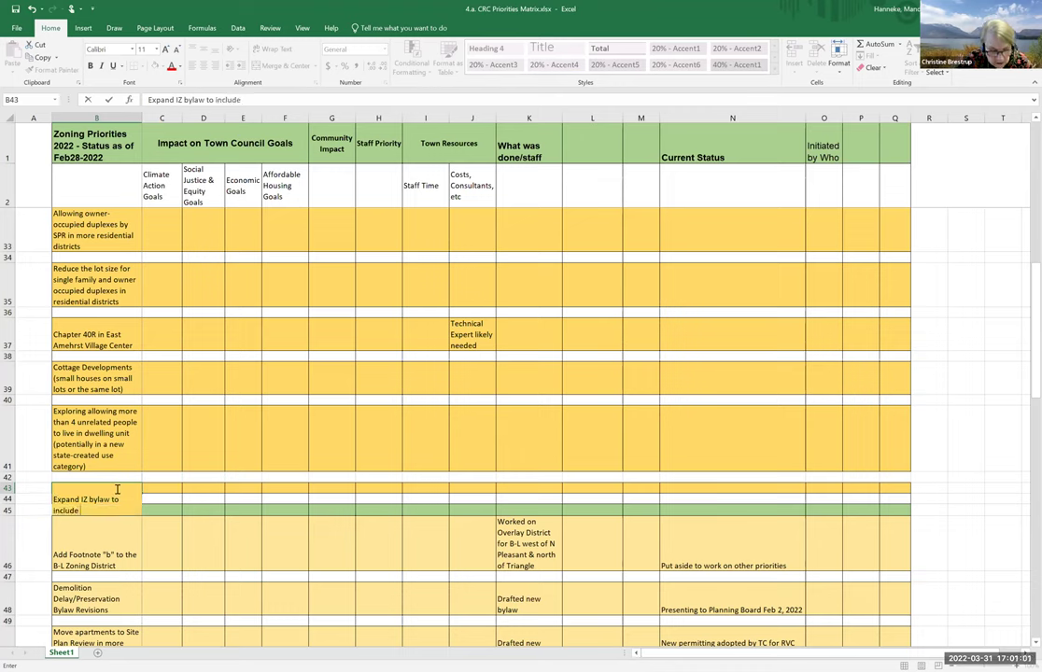
{"action": "type", "text": " standard and"}
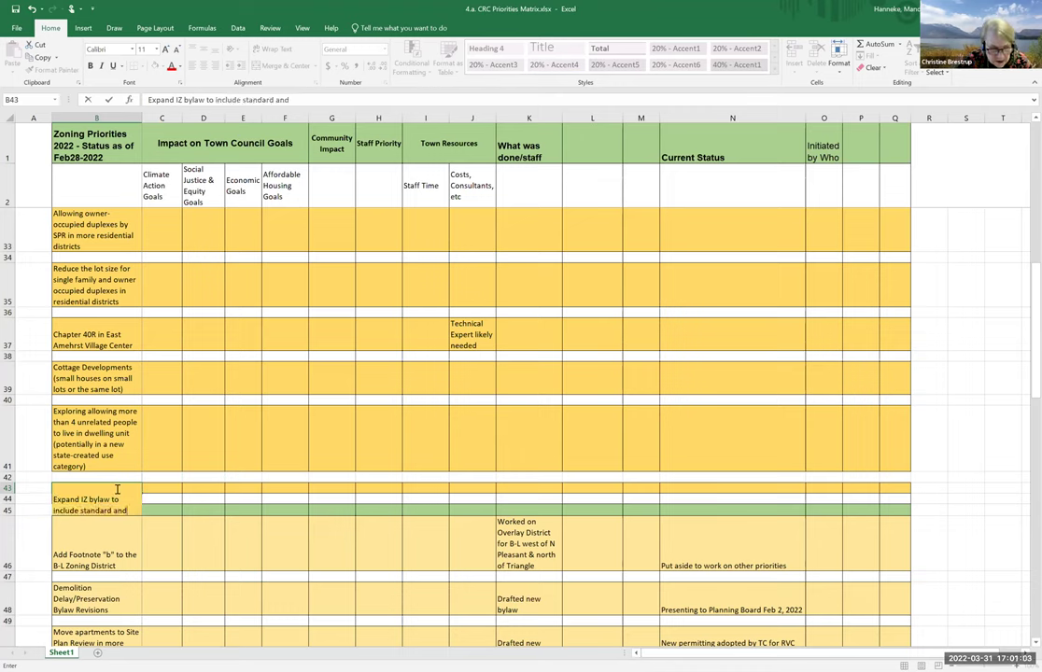
{"action": "type", "text": " cluster su"}
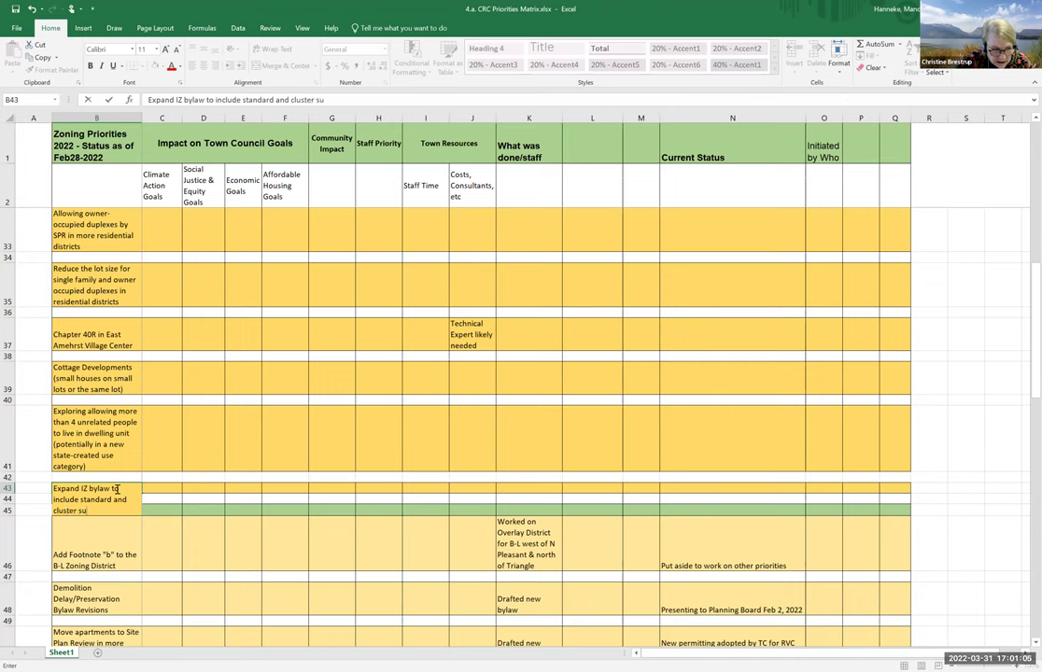
{"action": "type", "text": "bdivisions"}
{"action": "key", "text": "Return"}
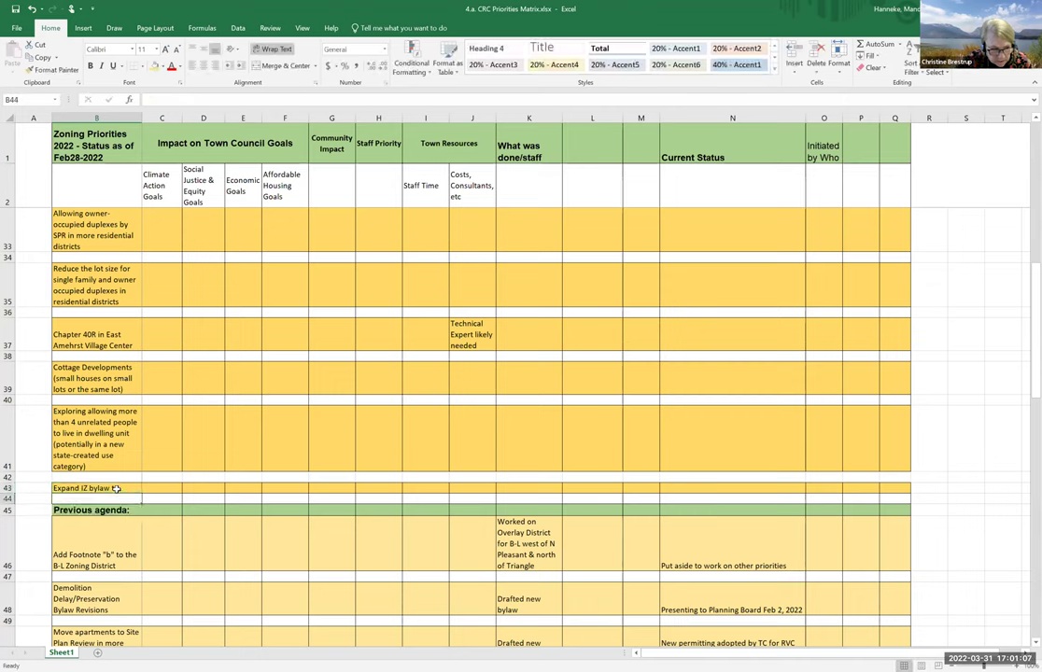
{"action": "double_click", "coordinate": [14, 493]}
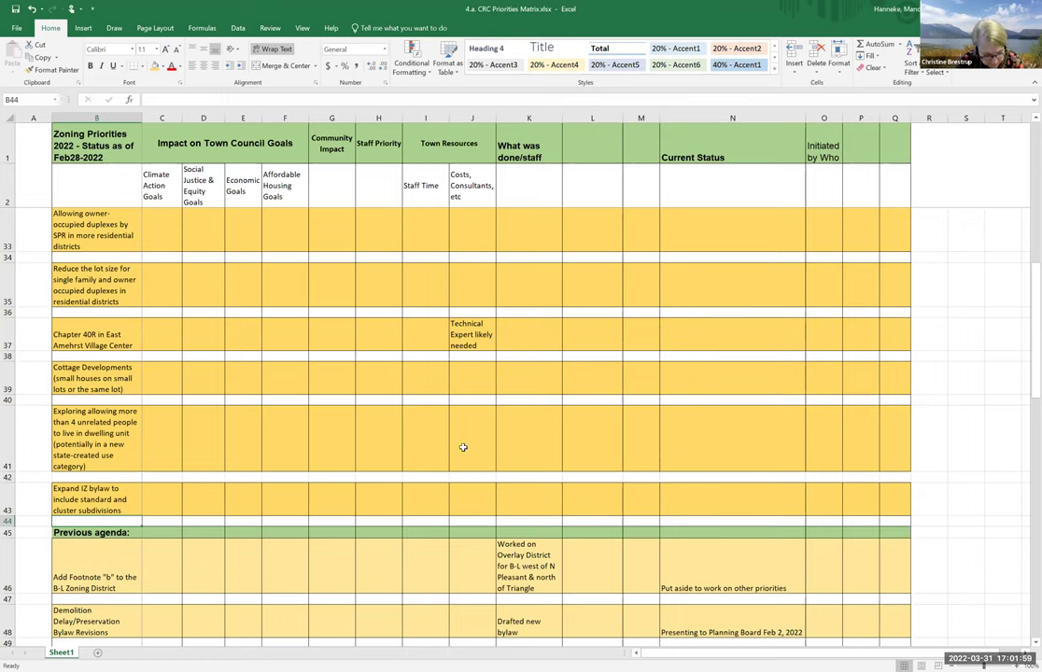
- Review the matrix entries from the phase I and II priorities through the comprehensive housing, previous agenda and completed sections
{"action": "scroll", "coordinate": [464, 447], "scroll_direction": "up", "scroll_amount": 4}
{"action": "scroll", "coordinate": [470, 446], "scroll_direction": "down", "scroll_amount": 2}
{"action": "scroll", "coordinate": [471, 446], "scroll_direction": "down", "scroll_amount": 2}
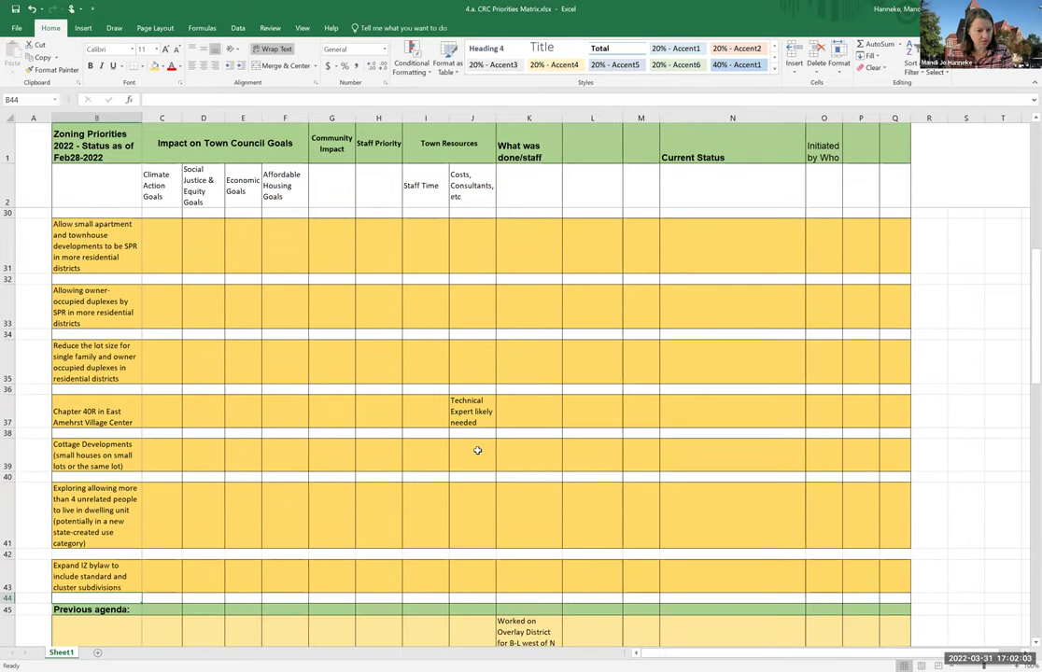
{"action": "scroll", "coordinate": [476, 450], "scroll_direction": "up", "scroll_amount": 5}
{"action": "scroll", "coordinate": [477, 450], "scroll_direction": "up", "scroll_amount": 4}
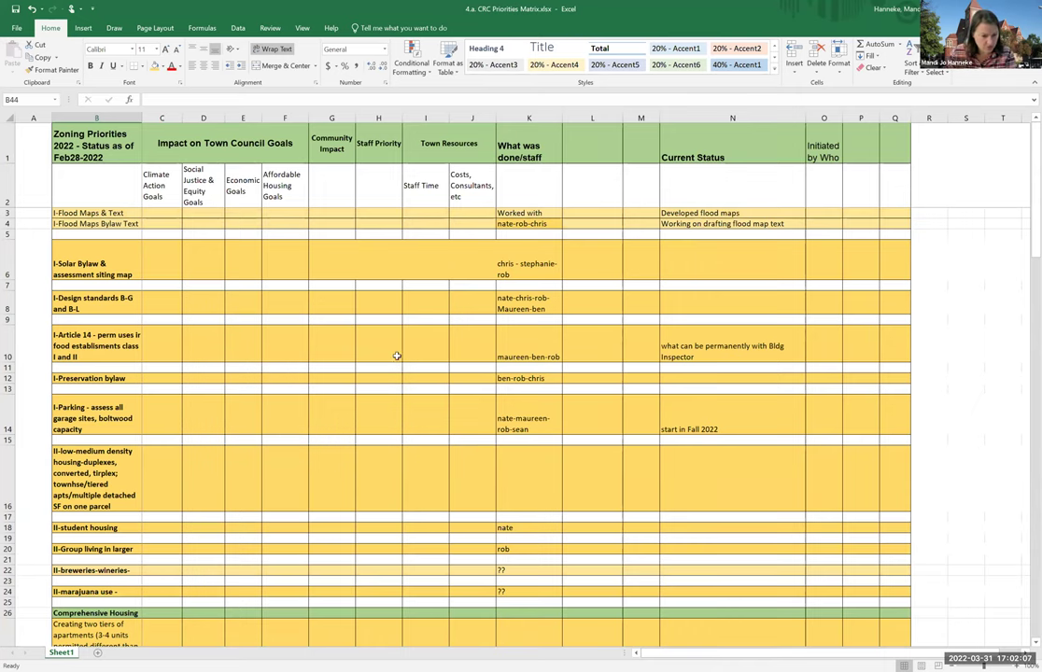
{"action": "scroll", "coordinate": [401, 339], "scroll_direction": "down", "scroll_amount": 9}
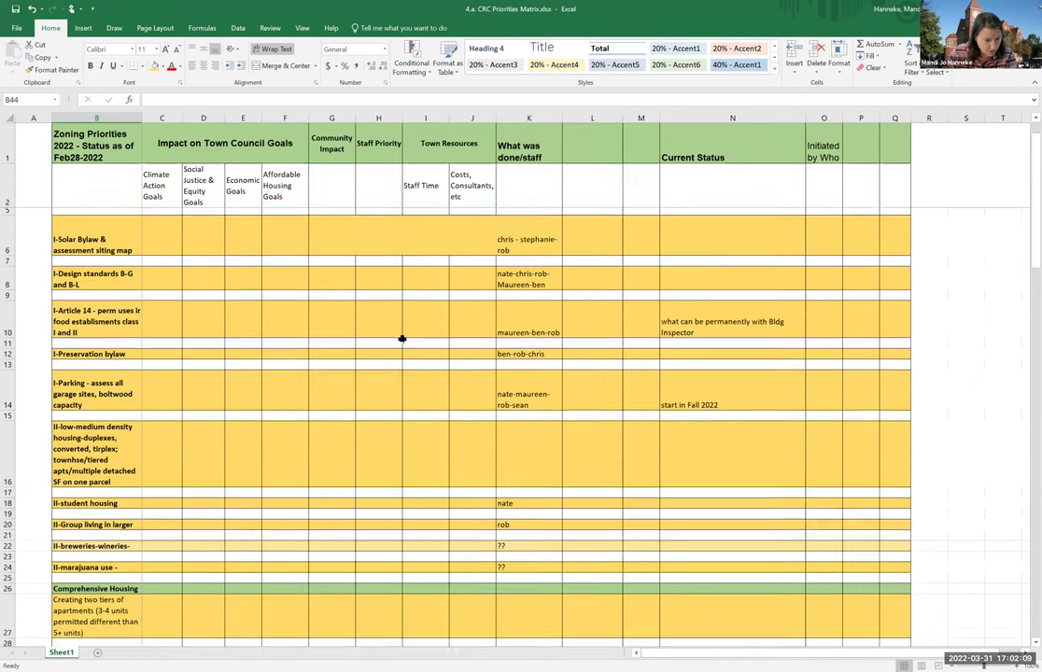
{"action": "scroll", "coordinate": [404, 338], "scroll_direction": "down", "scroll_amount": 5}
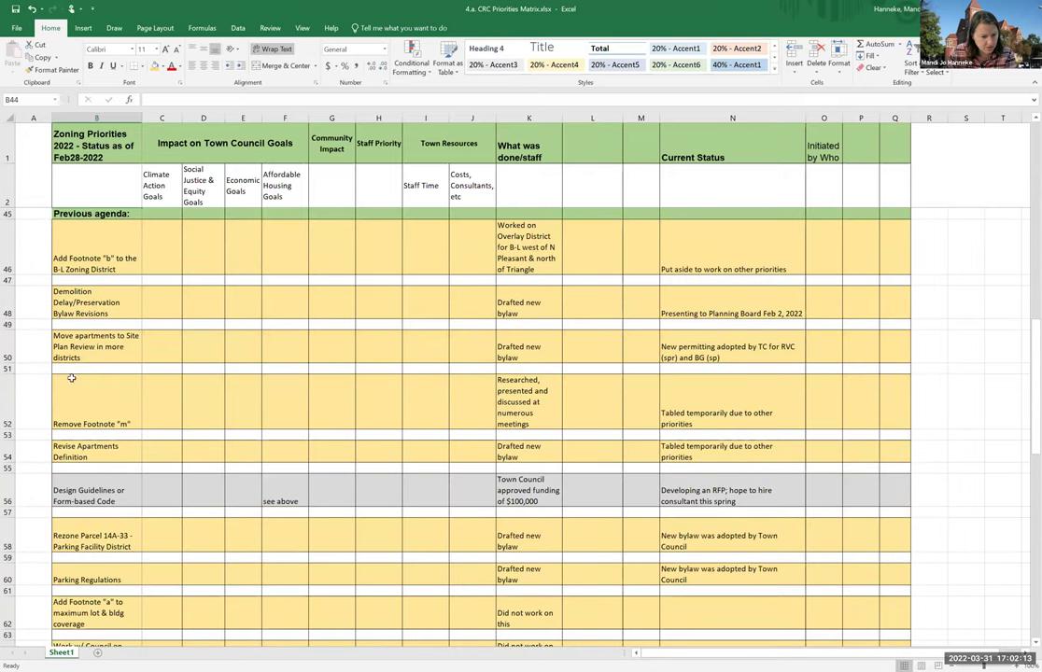
{"action": "scroll", "coordinate": [117, 482], "scroll_direction": "down", "scroll_amount": 1}
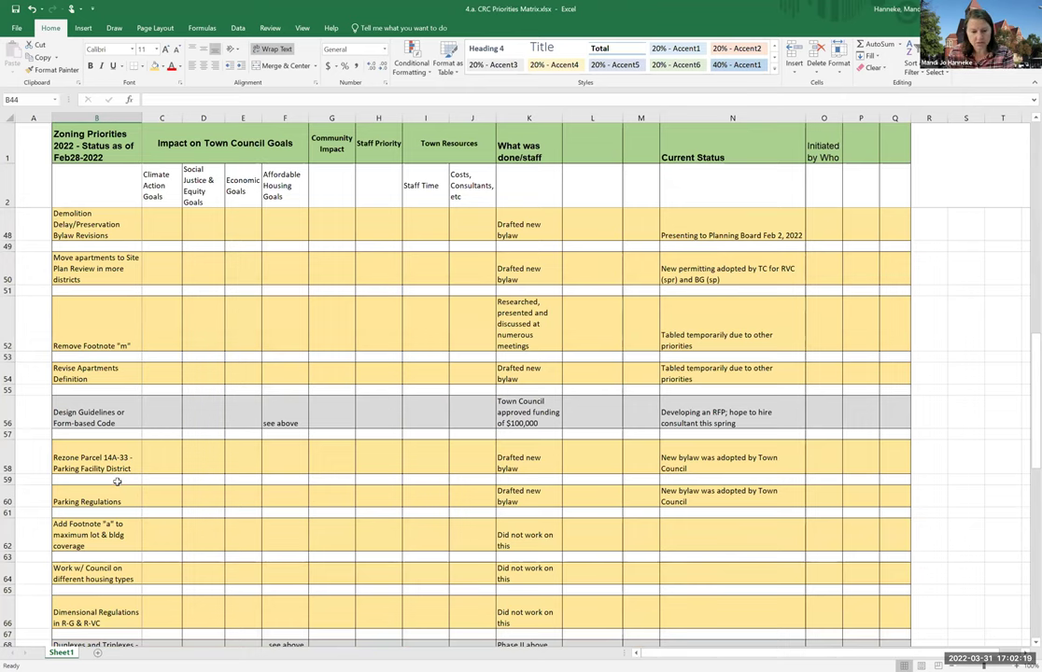
{"action": "scroll", "coordinate": [117, 482], "scroll_direction": "down", "scroll_amount": 3}
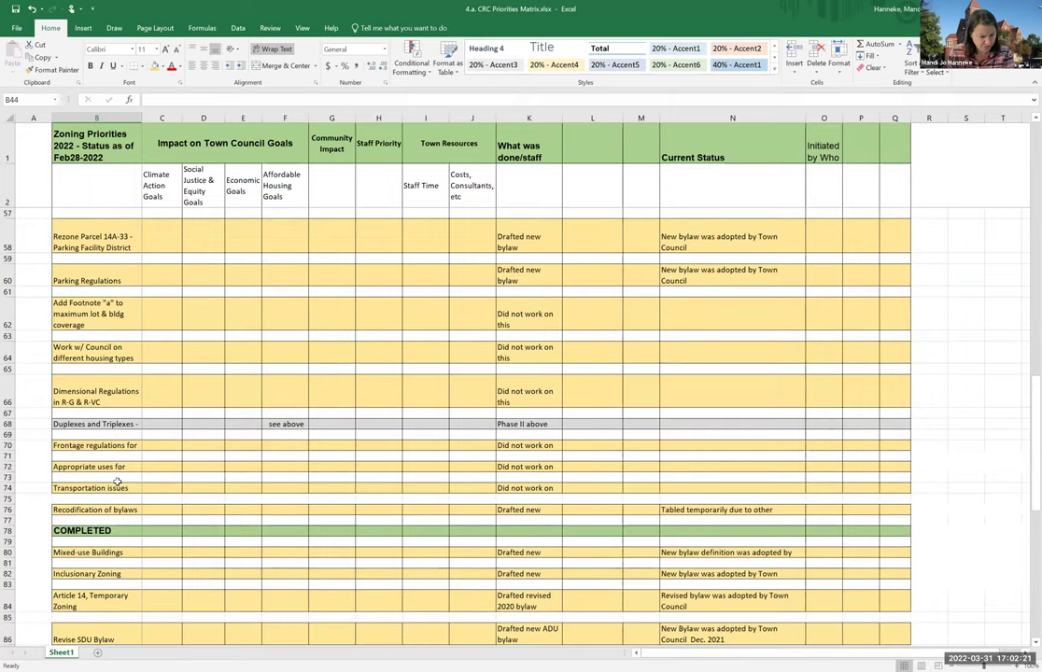
{"action": "scroll", "coordinate": [107, 444], "scroll_direction": "down", "scroll_amount": 2}
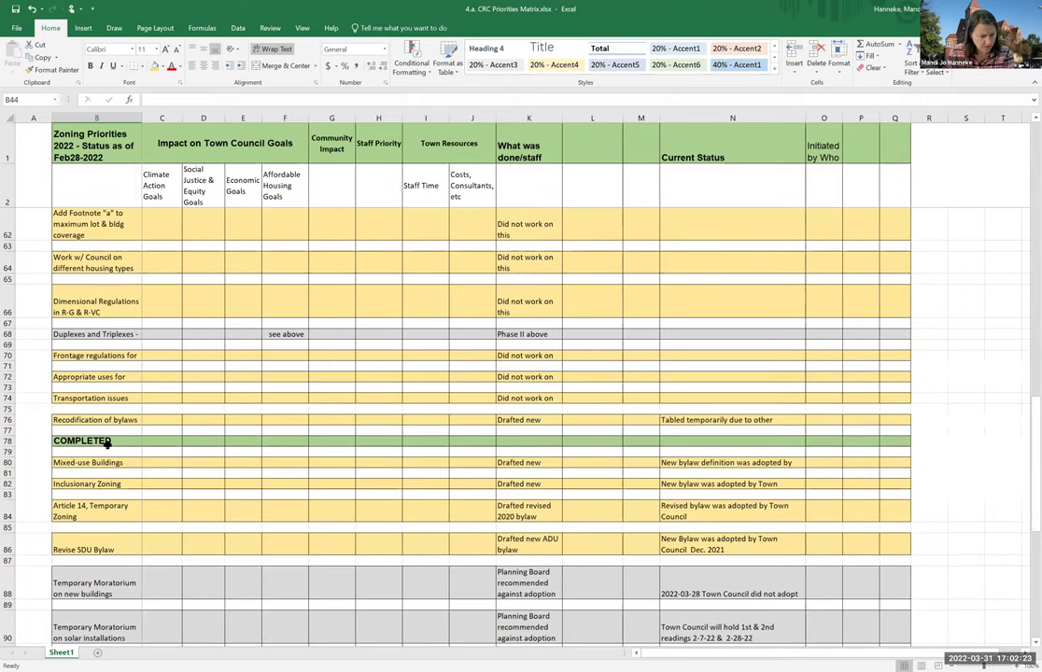
{"action": "scroll", "coordinate": [107, 444], "scroll_direction": "down", "scroll_amount": 1}
{"action": "scroll", "coordinate": [91, 378], "scroll_direction": "down", "scroll_amount": 1}
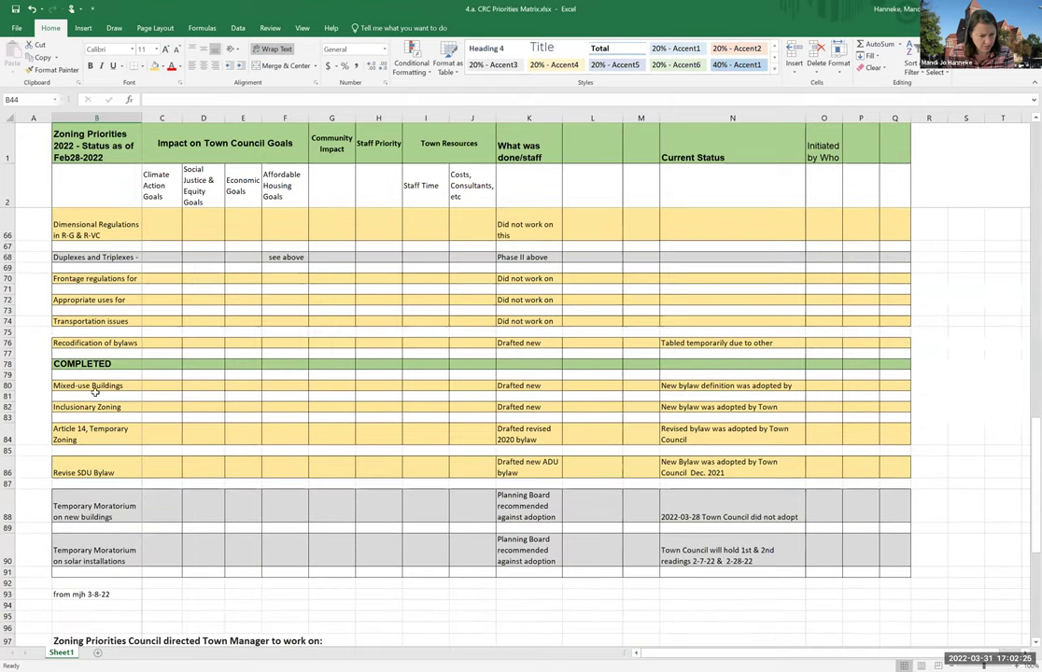
{"action": "scroll", "coordinate": [121, 513], "scroll_direction": "up", "scroll_amount": 1}
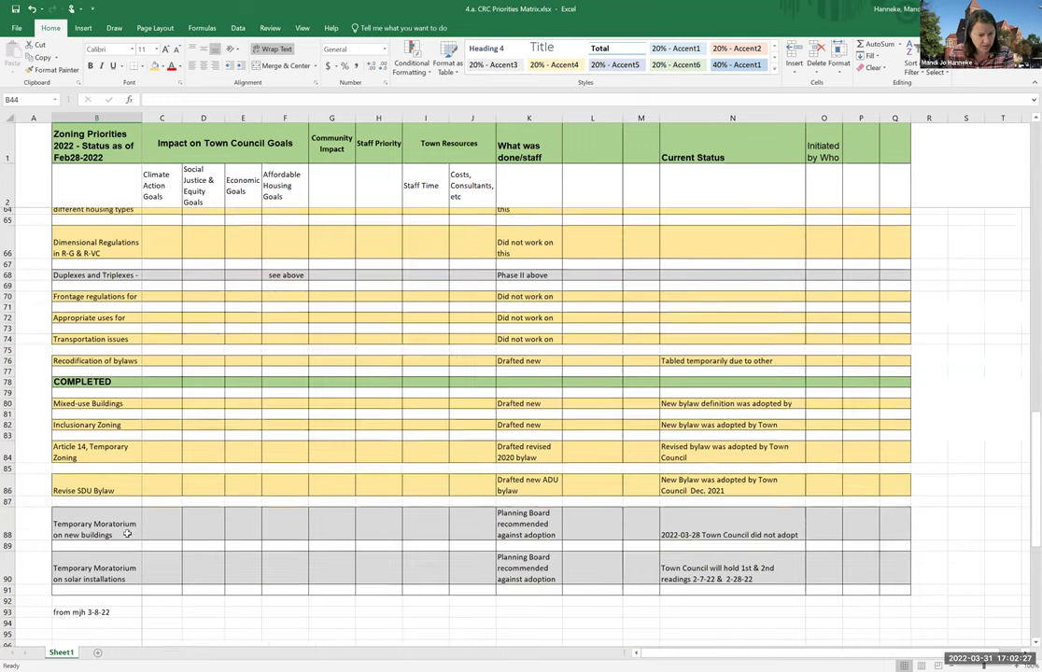
{"action": "scroll", "coordinate": [131, 530], "scroll_direction": "up", "scroll_amount": 15}
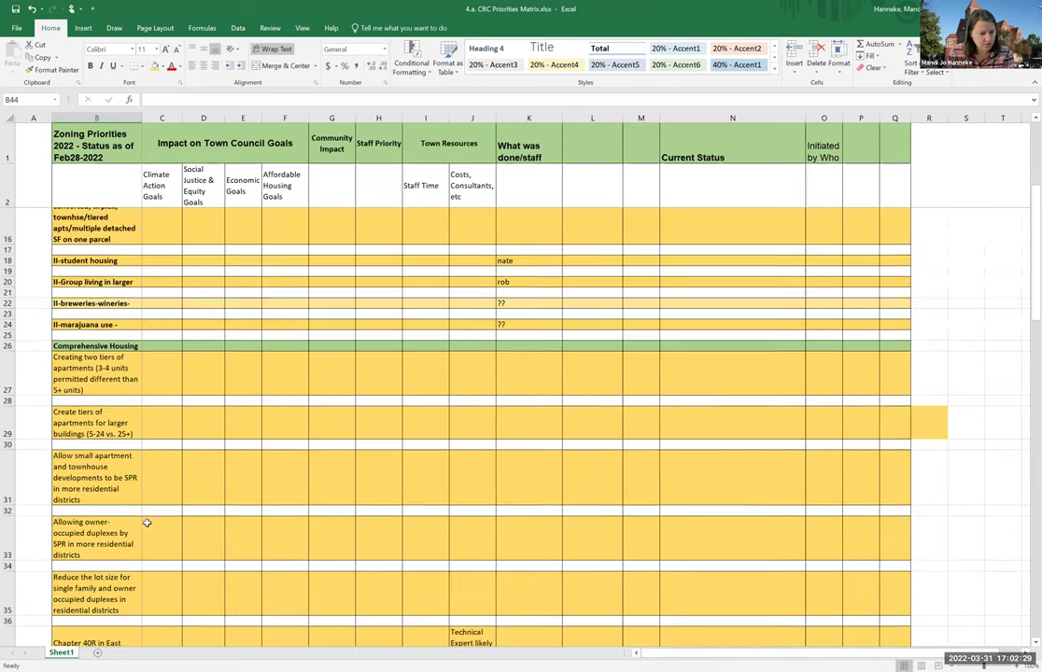
{"action": "scroll", "coordinate": [147, 523], "scroll_direction": "up", "scroll_amount": 4}
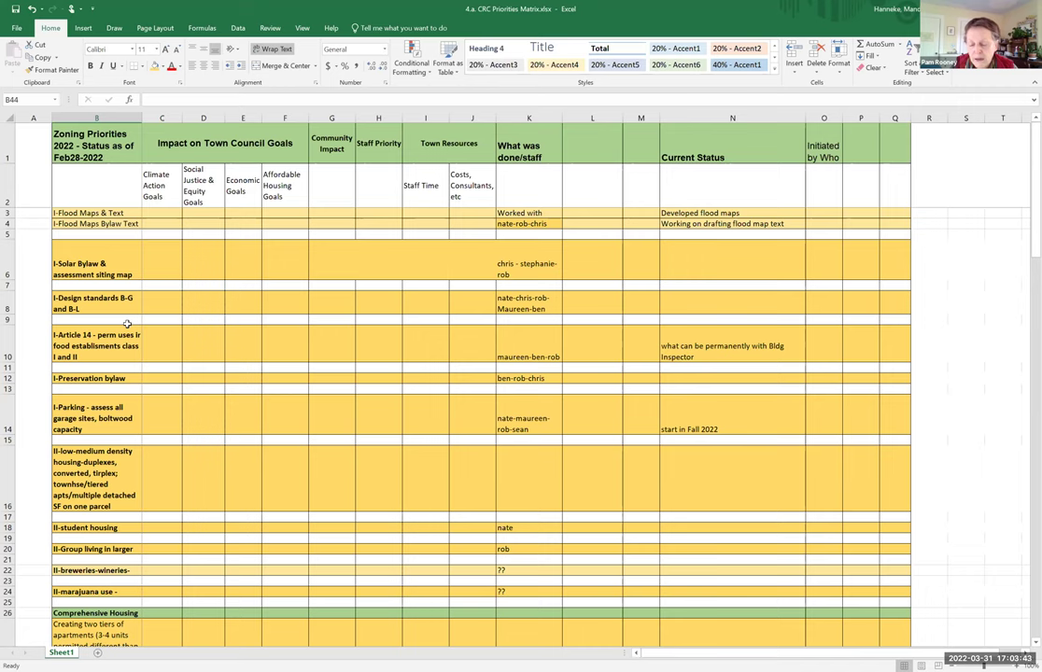
{"action": "scroll", "coordinate": [101, 339], "scroll_direction": "down", "scroll_amount": 2}
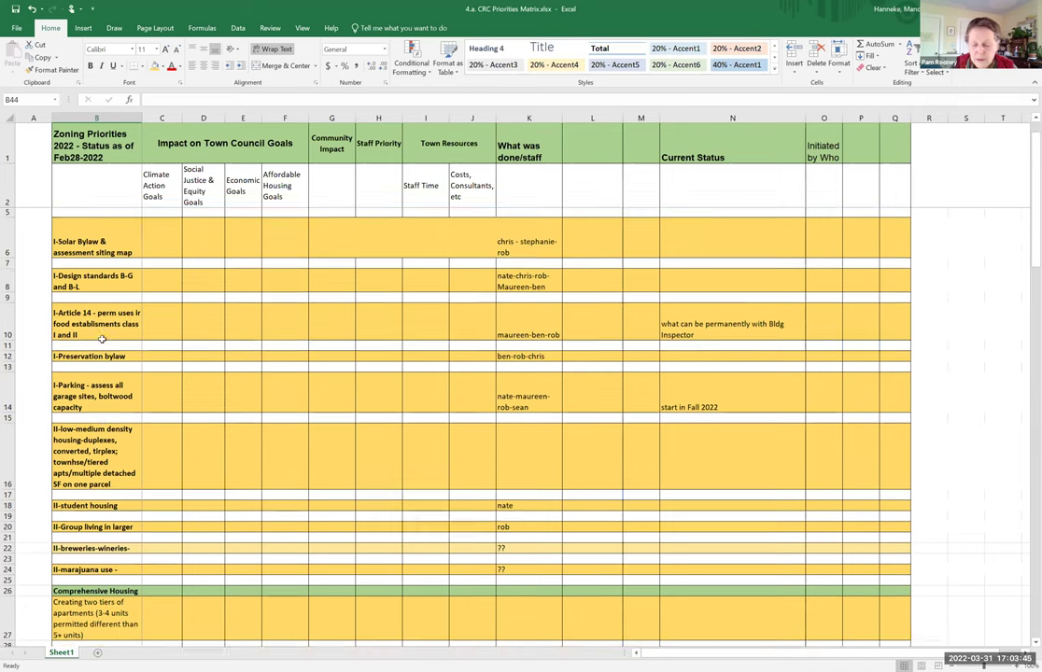
{"action": "scroll", "coordinate": [101, 339], "scroll_direction": "down", "scroll_amount": 3}
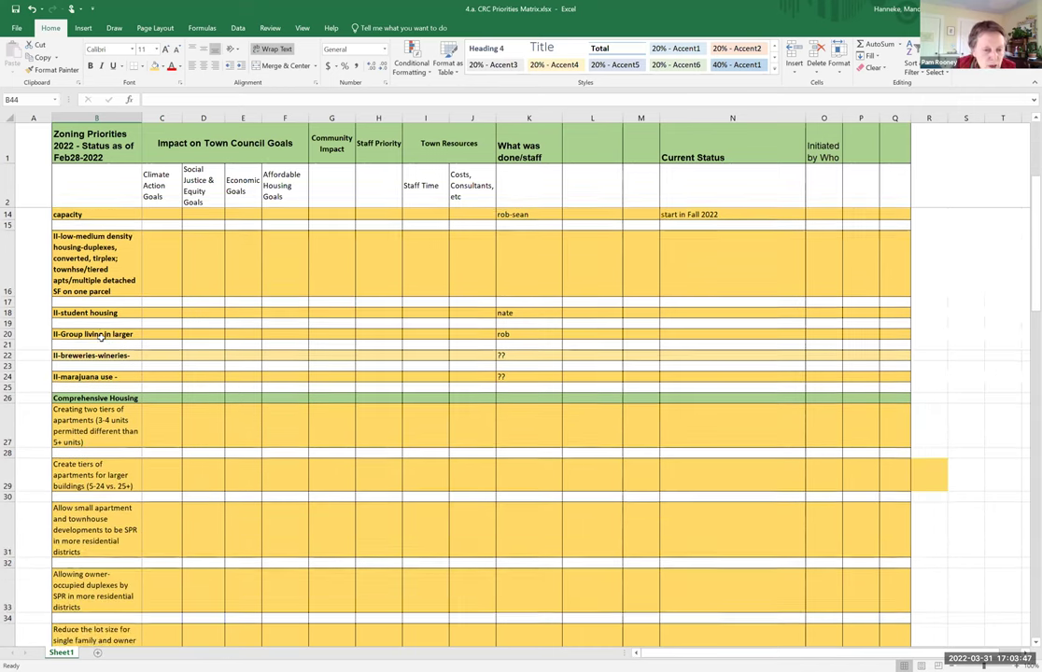
{"action": "scroll", "coordinate": [101, 336], "scroll_direction": "up", "scroll_amount": 5}
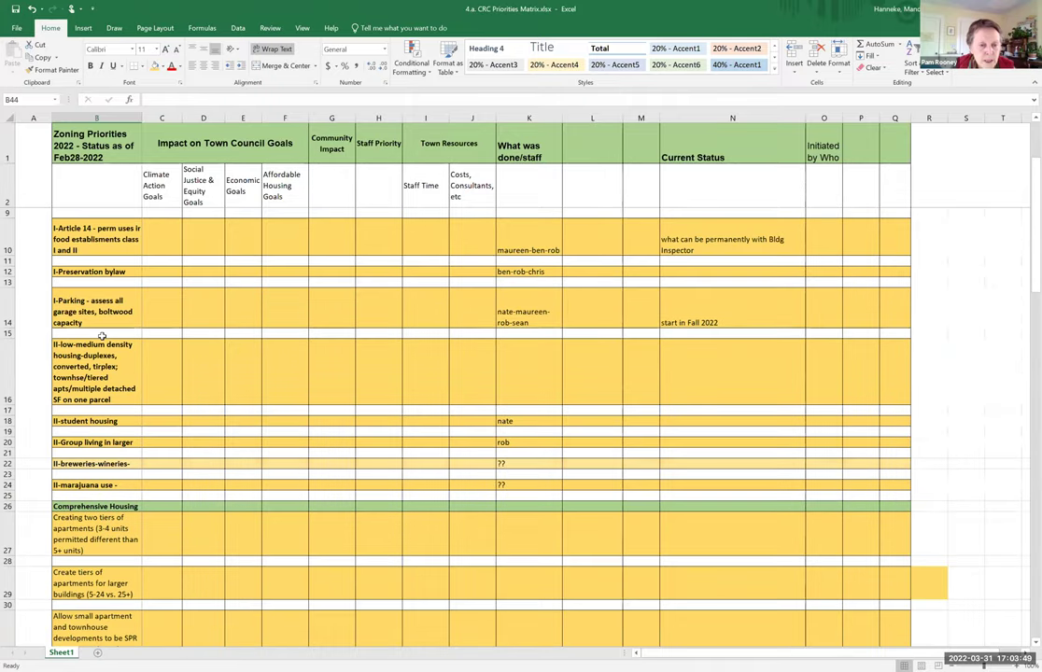
{"action": "scroll", "coordinate": [102, 336], "scroll_direction": "down", "scroll_amount": 4}
{"action": "scroll", "coordinate": [101, 336], "scroll_direction": "down", "scroll_amount": 10}
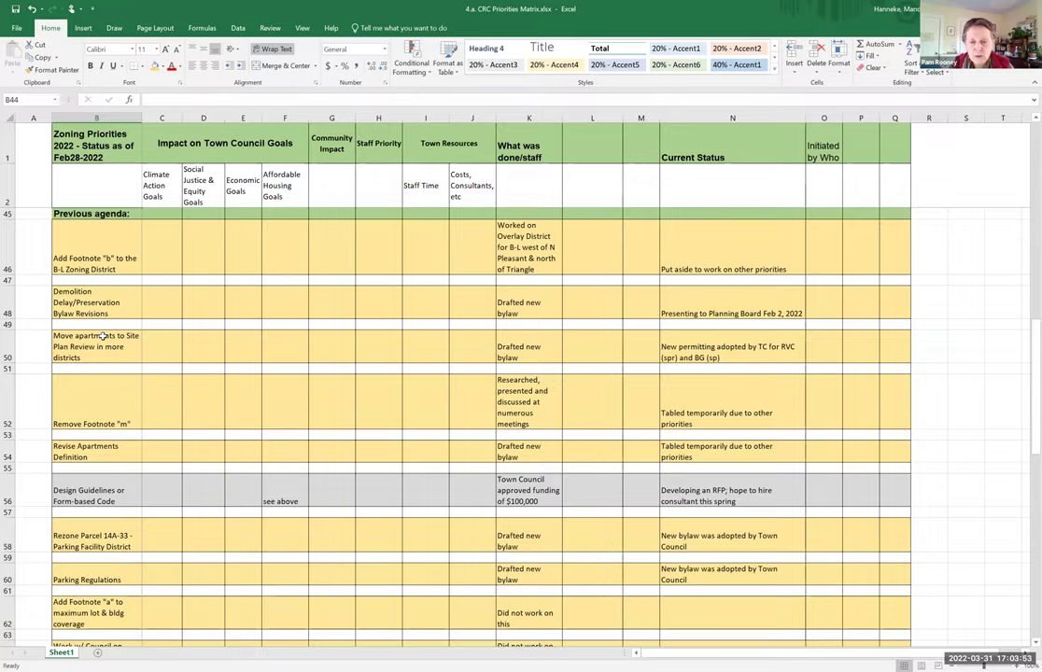
{"action": "scroll", "coordinate": [101, 336], "scroll_direction": "up", "scroll_amount": 10}
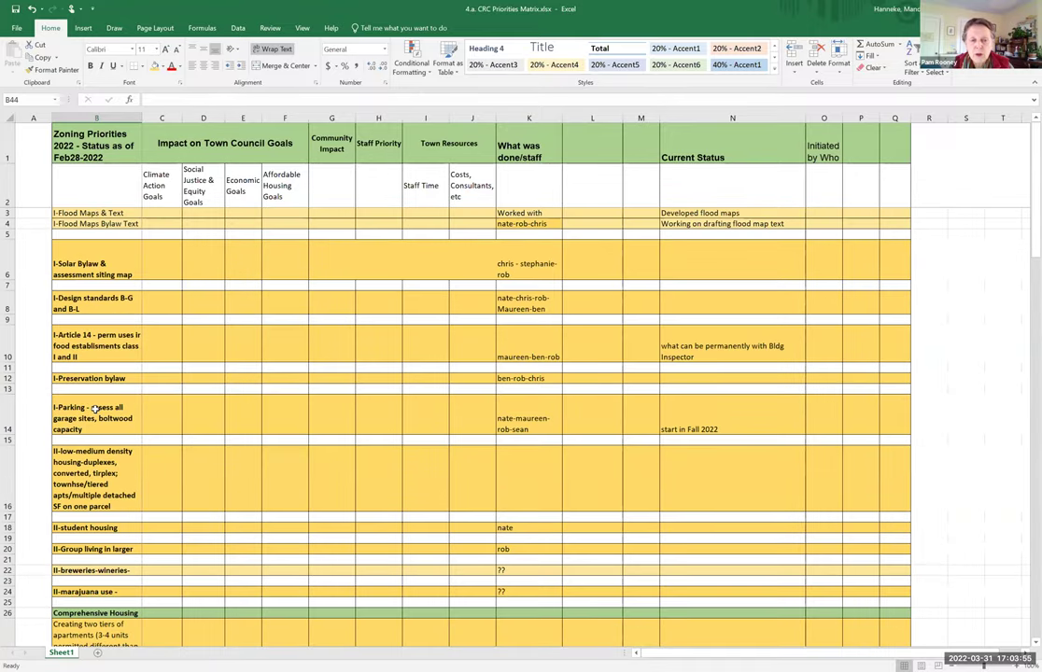
- Insert two blank rows above the "II-marajuana use" row at row 24
{"action": "scroll", "coordinate": [85, 411], "scroll_direction": "down", "scroll_amount": 2}
{"action": "left_click_drag", "start_coordinate": [7, 496], "coordinate": [8, 484]}
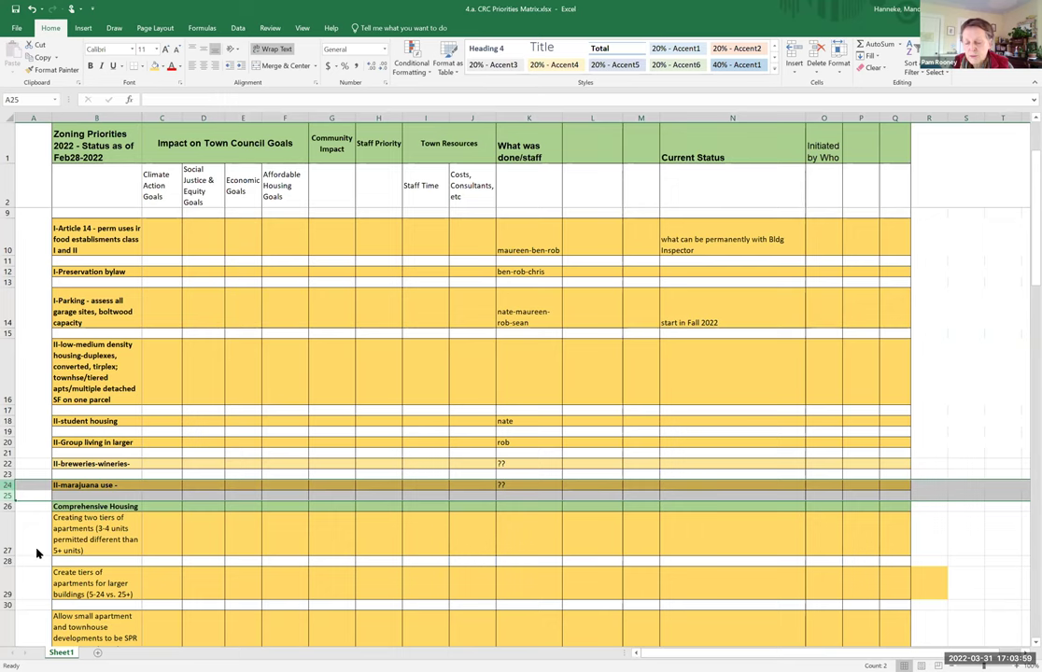
{"action": "right_click", "coordinate": [7, 485]}
{"action": "left_click", "coordinate": [31, 566]}
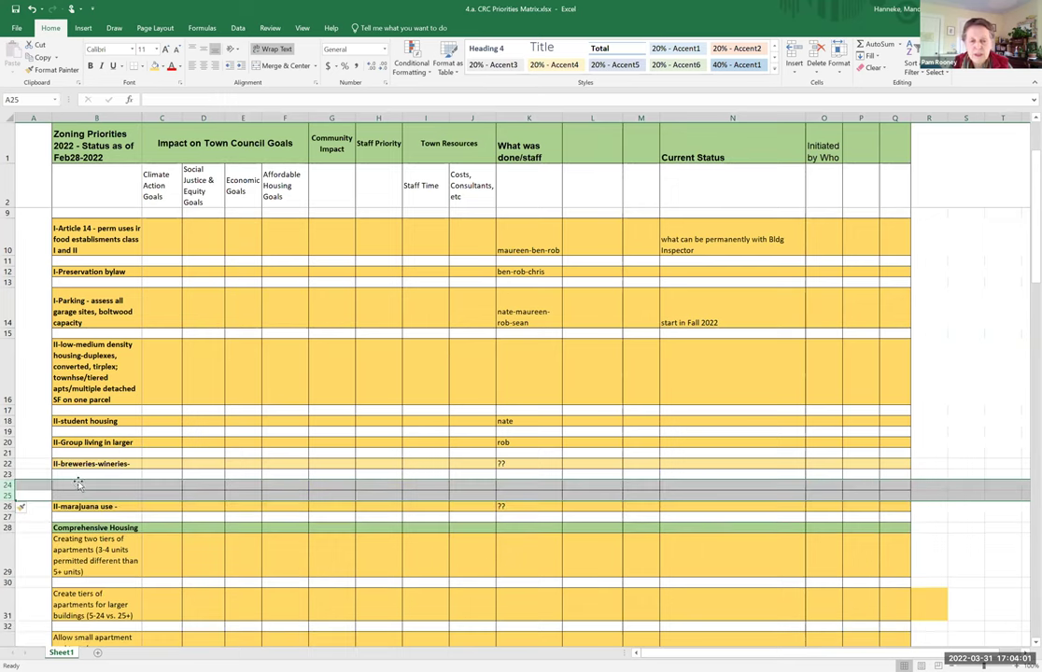
{"action": "left_click", "coordinate": [67, 485]}
- Move the "II-marajuana use" entry across columns B to Q from row 26 to row 24
{"action": "left_click", "coordinate": [68, 506]}
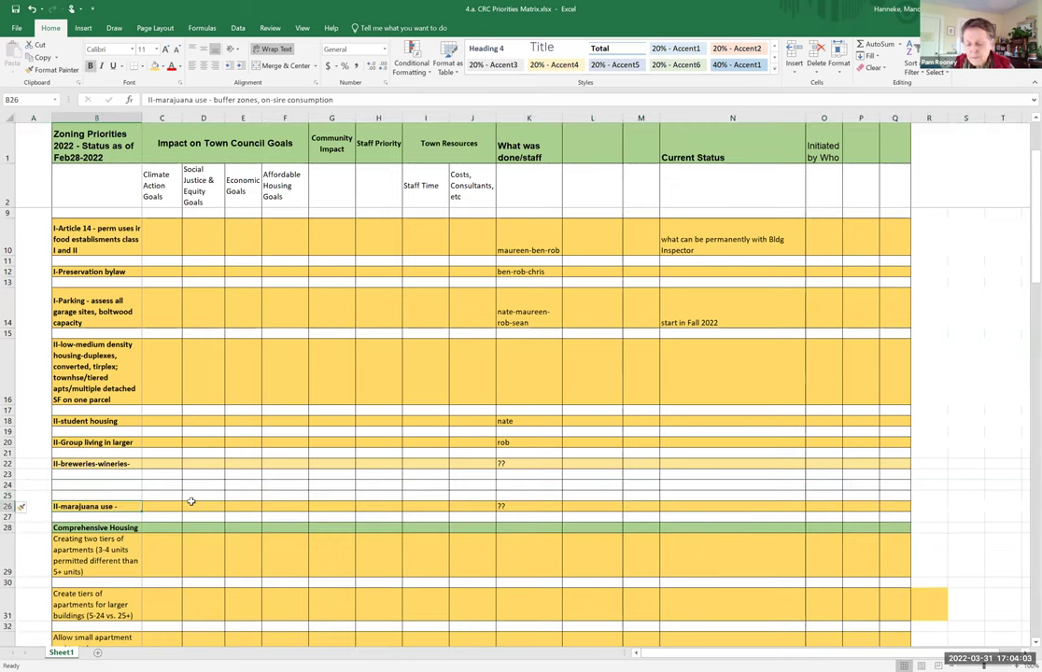
{"action": "left_click", "coordinate": [882, 511], "text": "shift"}
{"action": "key", "text": "ctrl+x"}
{"action": "left_click", "coordinate": [80, 486]}
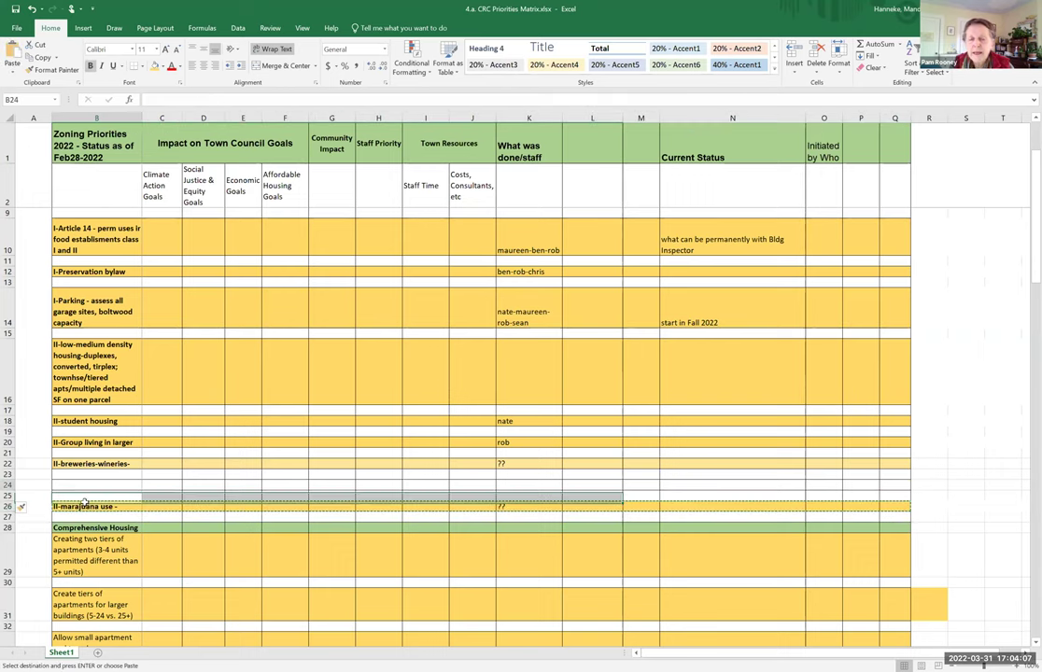
{"action": "key", "text": "Return"}
- Enter "Residential Rental Bylaw" in cell B26
{"action": "left_click", "coordinate": [84, 504]}
{"action": "type", "text": "Resid"}
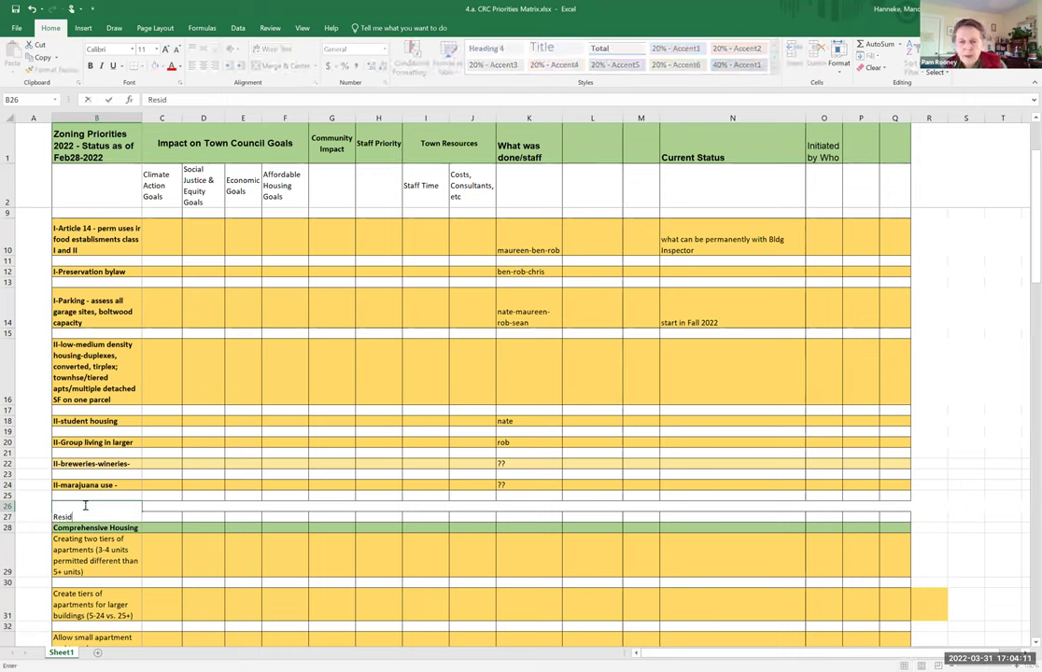
{"action": "type", "text": "ential"}
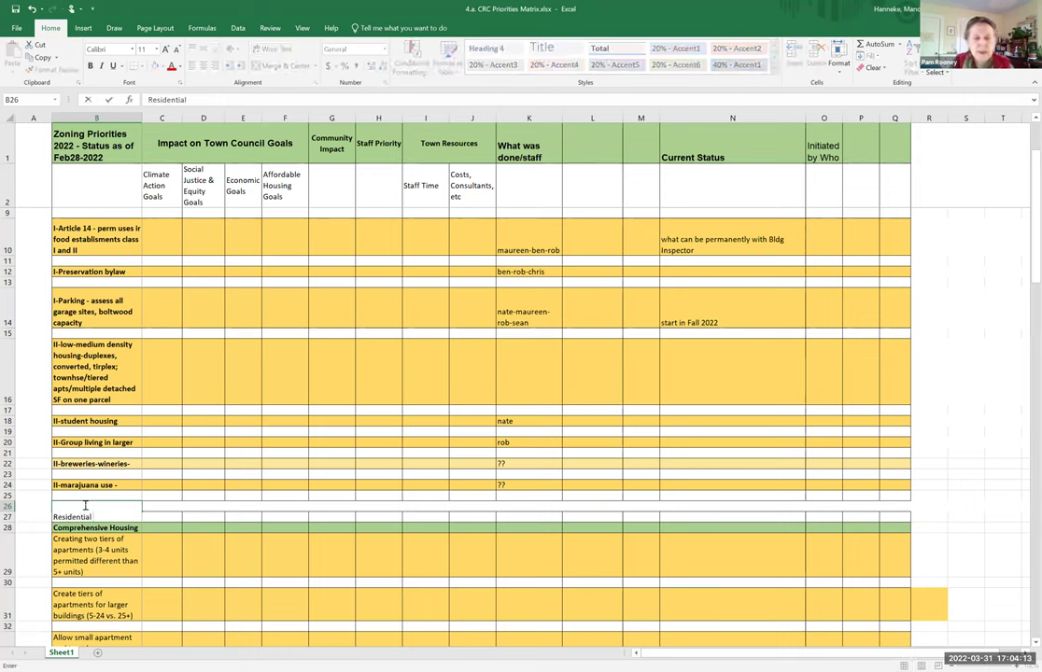
{"action": "type", "text": " Rental Bylaw"}
{"action": "key", "text": "BackSpace"}
{"action": "key", "text": "BackSpace"}
{"action": "key", "text": "BackSpace"}
{"action": "key", "text": "BackSpace"}
{"action": "type", "text": "ylaw"}
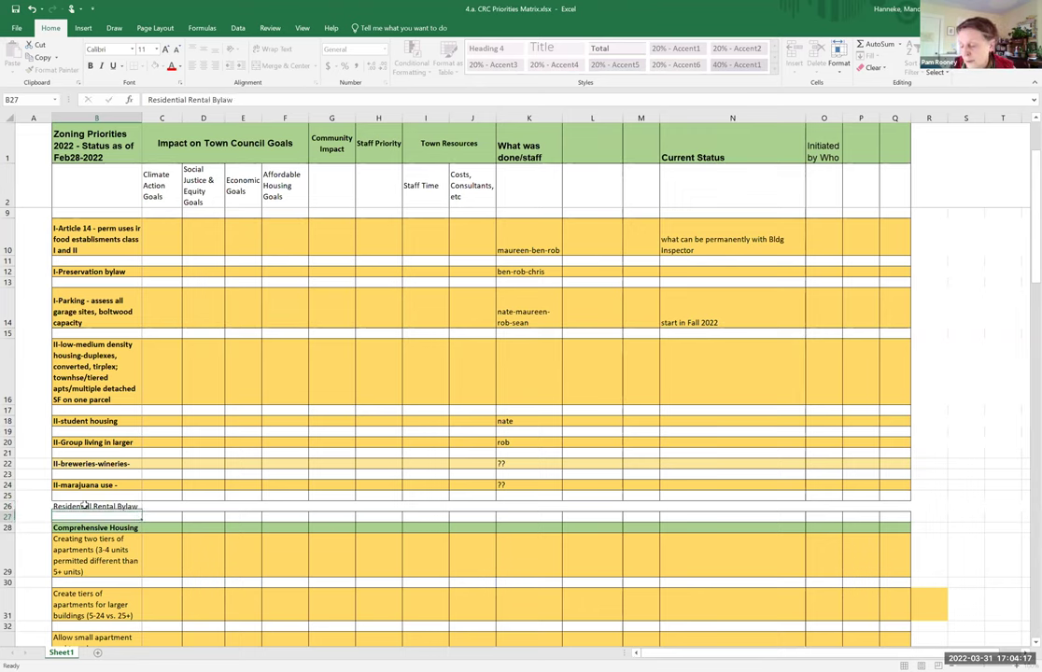
{"action": "key", "text": "Return"}
- Fill row 26 with gold across columns B to Q and make the "Residential Rental Bylaw" text bold
{"action": "left_click", "coordinate": [77, 504]}
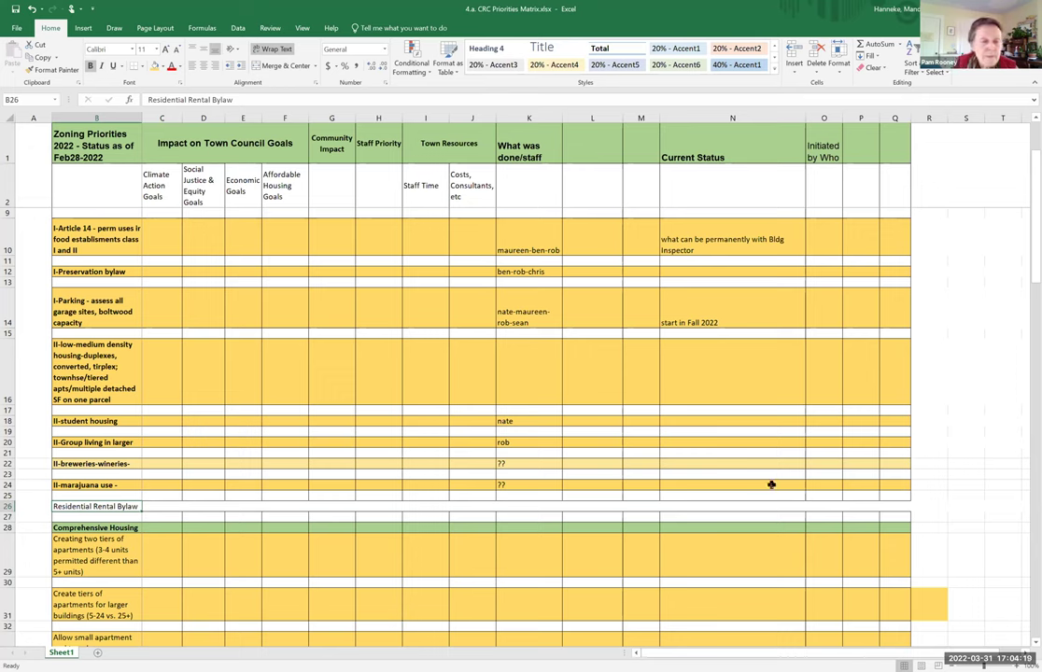
{"action": "left_click", "coordinate": [880, 511], "text": "shift"}
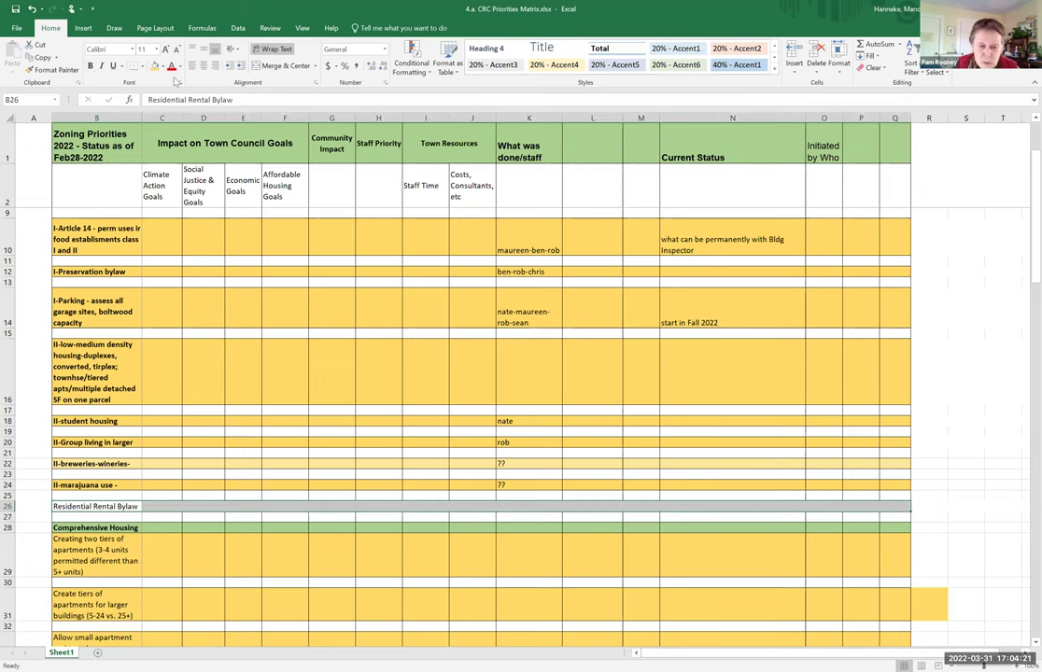
{"action": "left_click", "coordinate": [155, 67]}
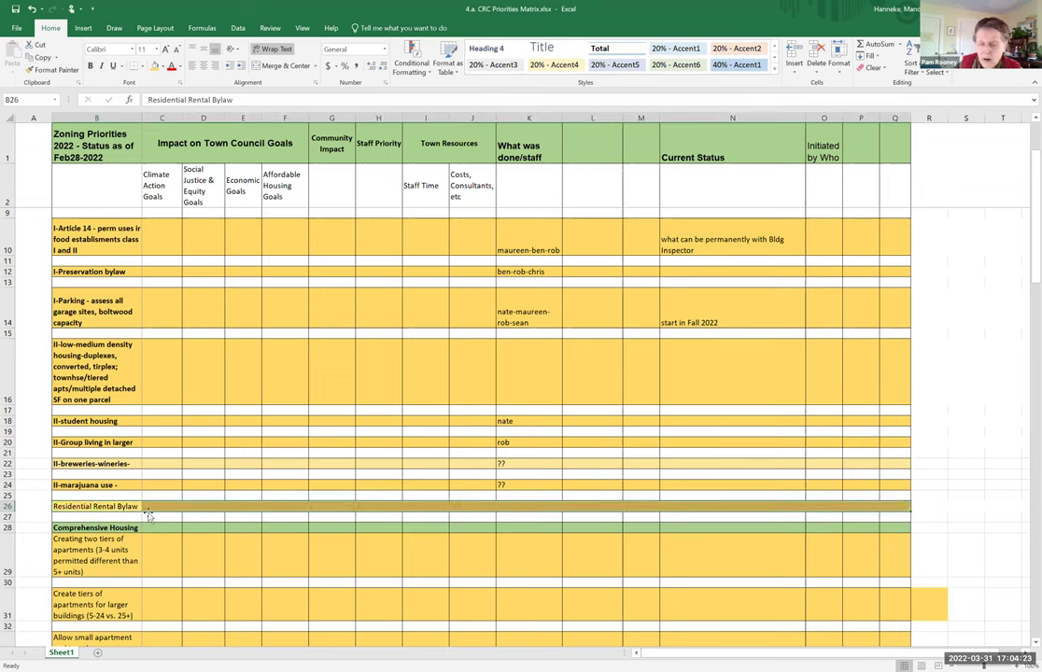
{"action": "left_click", "coordinate": [147, 506]}
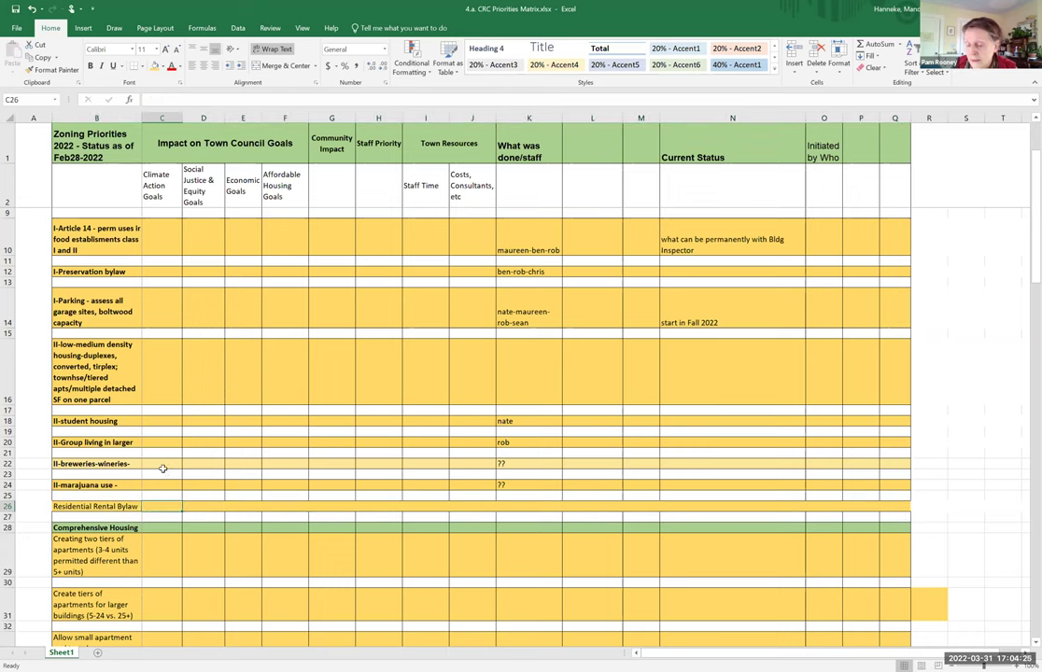
{"action": "left_click", "coordinate": [97, 505]}
{"action": "key", "text": "ctrl+b"}
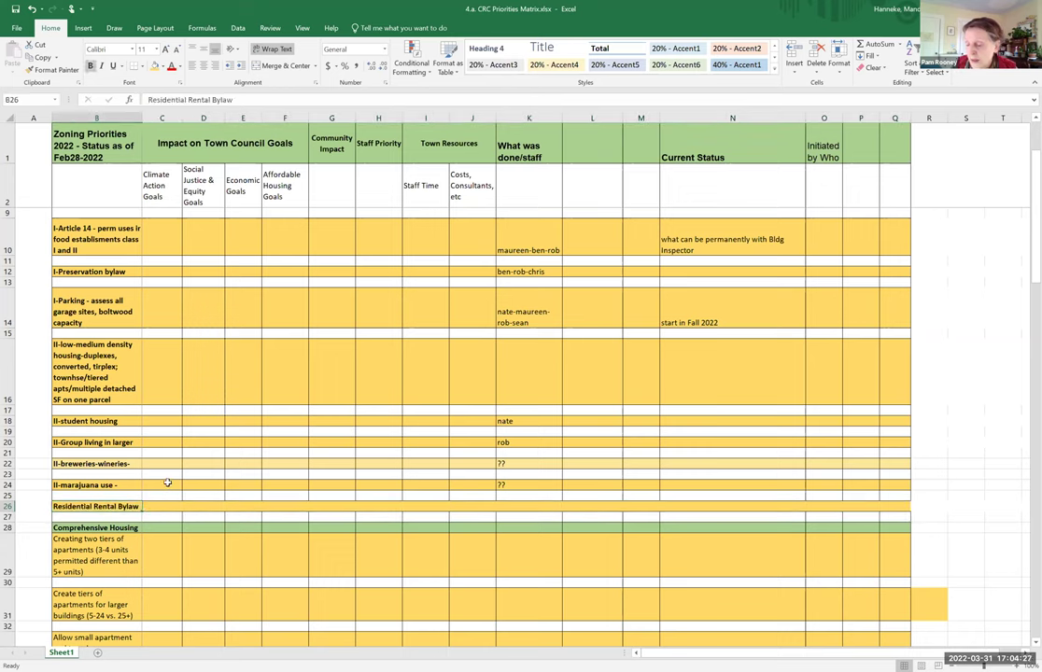
- Remove the bold formatting from the "Residential Rental Bylaw" text in cell B26
{"action": "key", "text": "ctrl+b"}
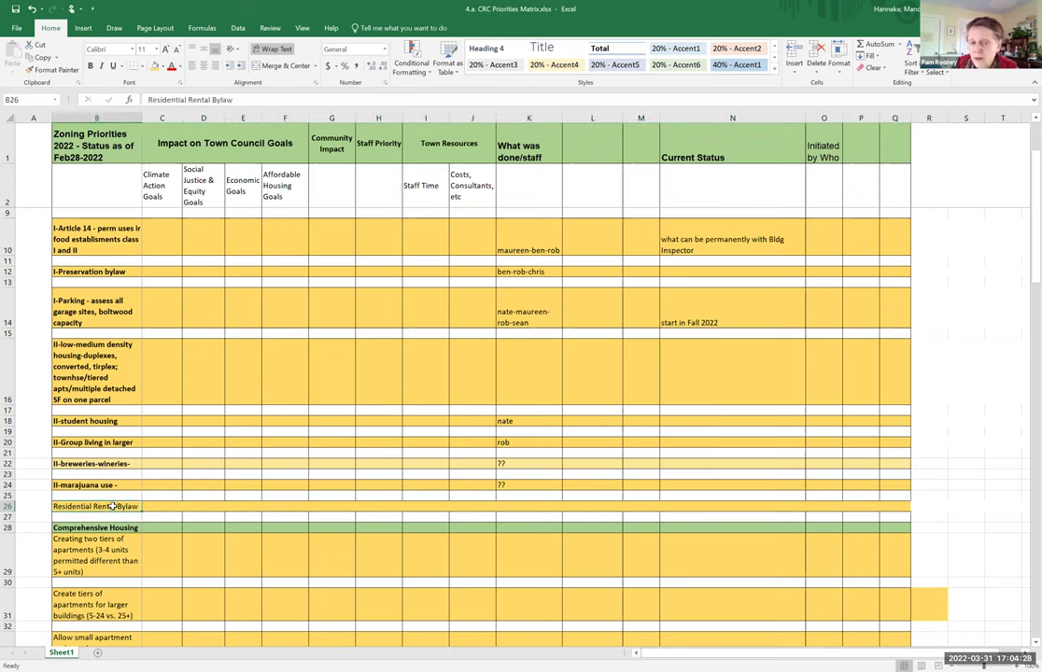
{"action": "left_click", "coordinate": [207, 464]}
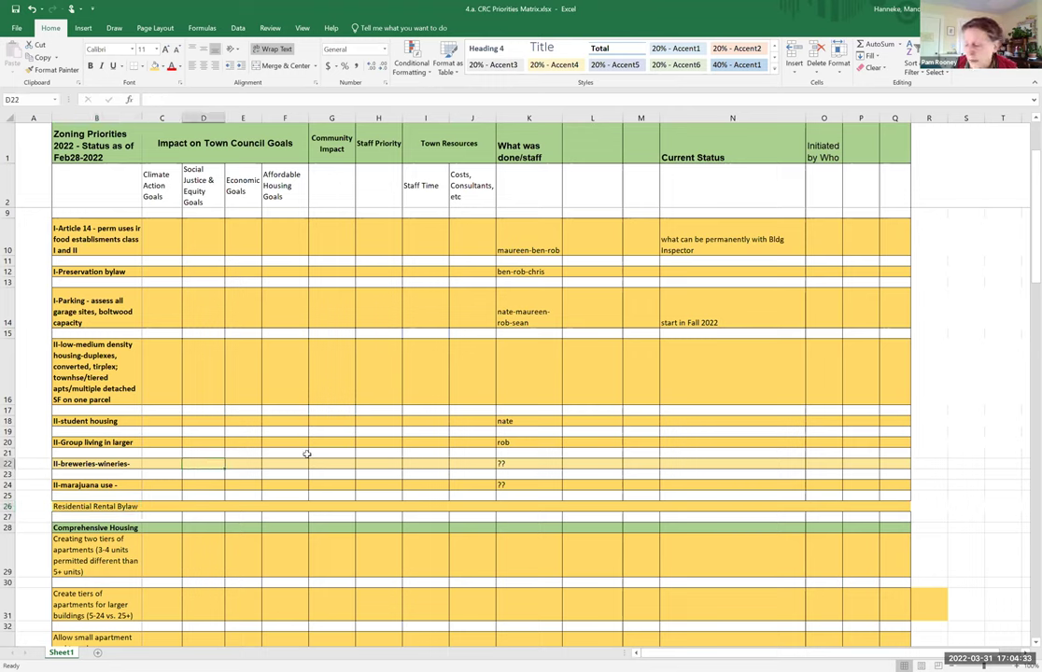
- Review the matrix entries from the flood maps rows down through the comprehensive housing, previous agenda and completed sections
{"action": "scroll", "coordinate": [306, 453], "scroll_direction": "up", "scroll_amount": 2}
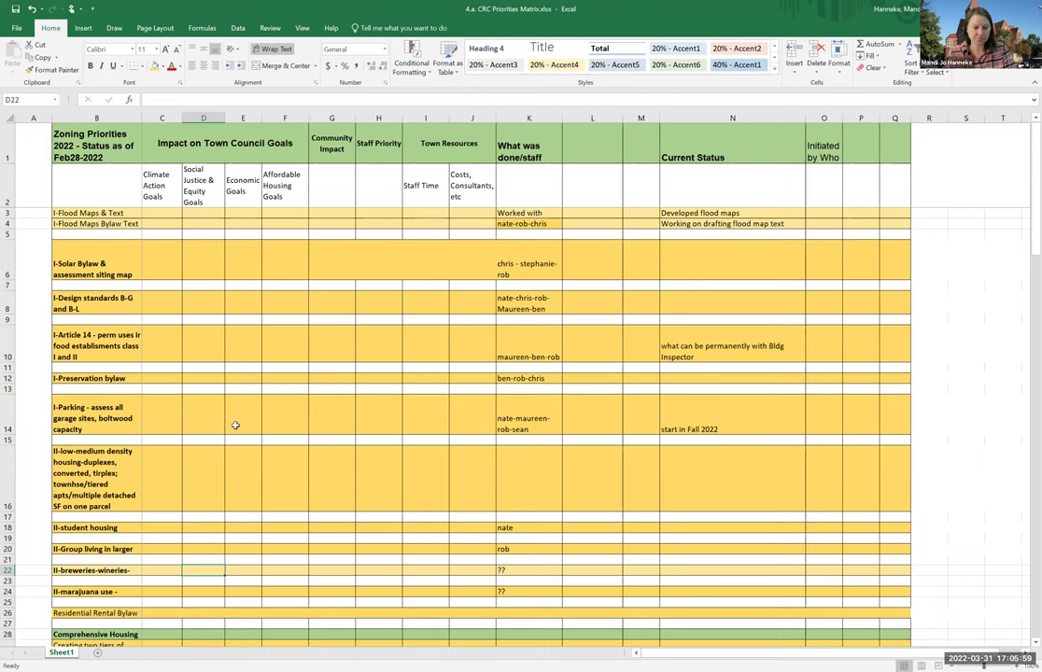
{"action": "scroll", "coordinate": [238, 426], "scroll_direction": "down", "scroll_amount": 5}
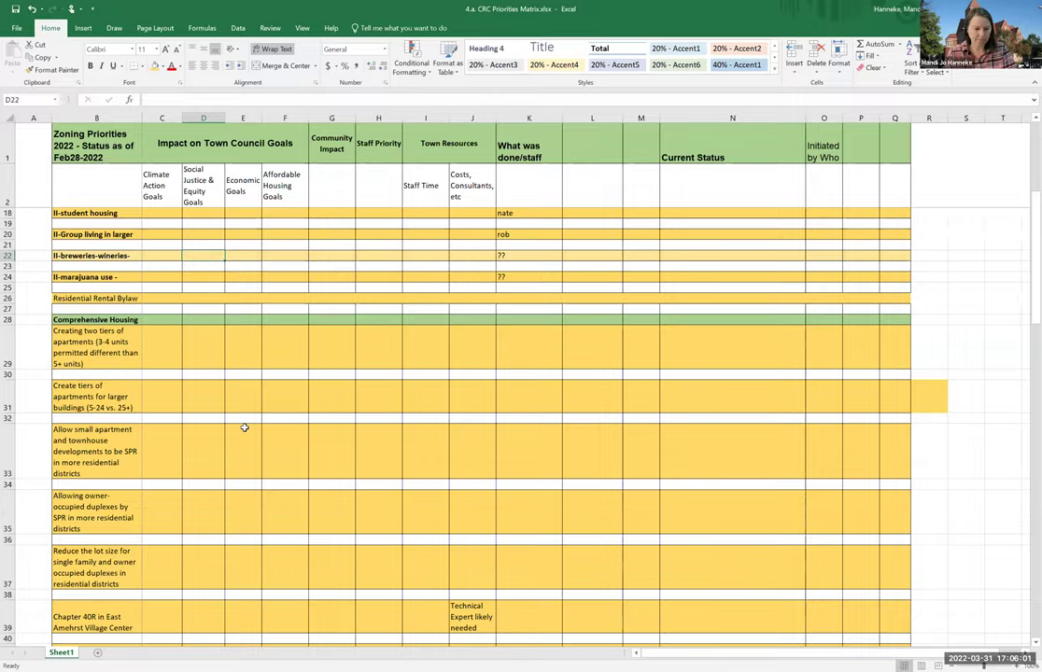
{"action": "scroll", "coordinate": [241, 428], "scroll_direction": "down", "scroll_amount": 3}
{"action": "scroll", "coordinate": [248, 430], "scroll_direction": "down", "scroll_amount": 8}
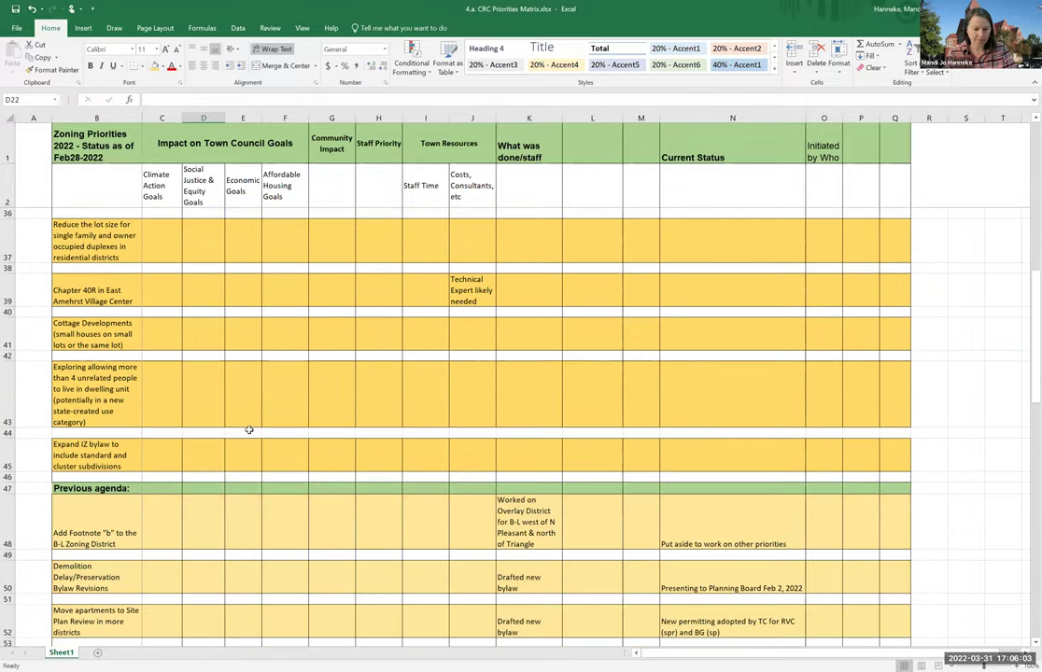
{"action": "scroll", "coordinate": [277, 433], "scroll_direction": "up", "scroll_amount": 15}
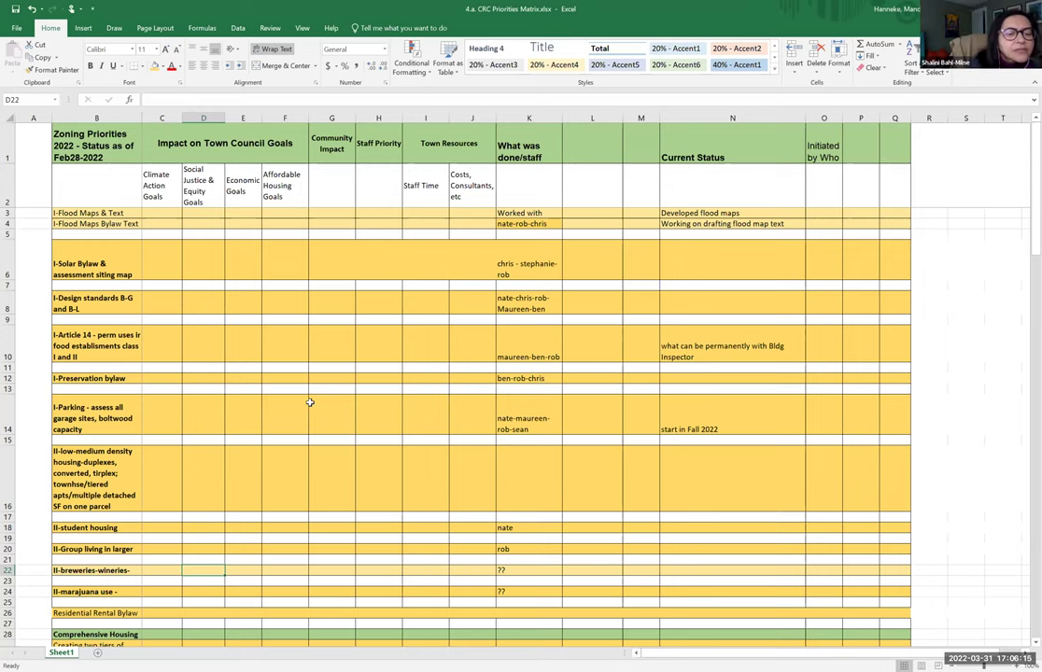
{"action": "scroll", "coordinate": [310, 403], "scroll_direction": "down", "scroll_amount": 3}
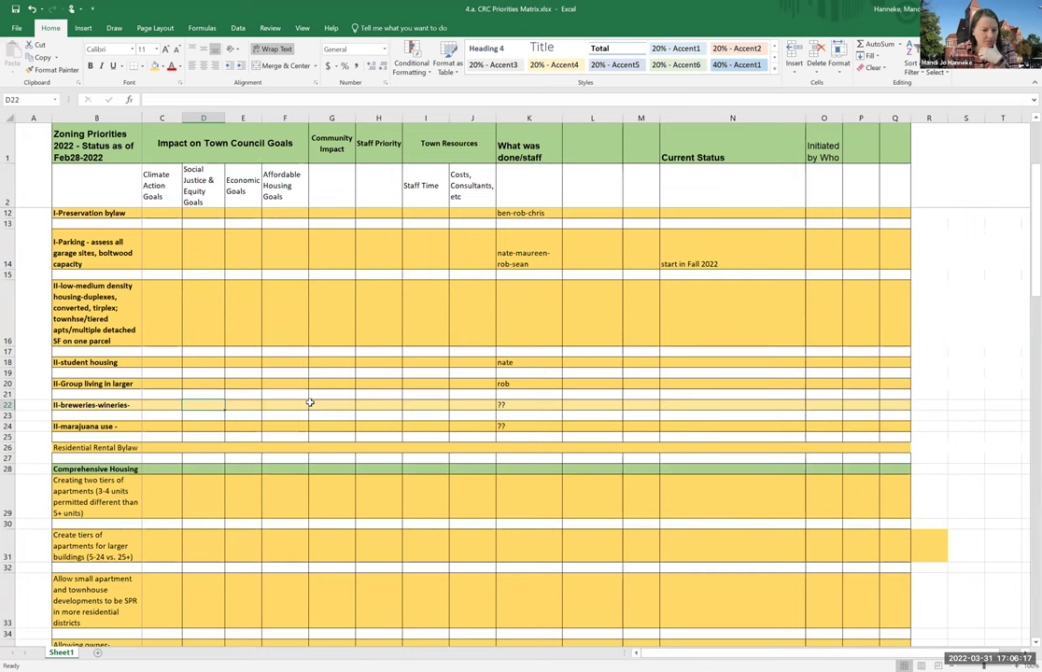
{"action": "scroll", "coordinate": [310, 403], "scroll_direction": "down", "scroll_amount": 3}
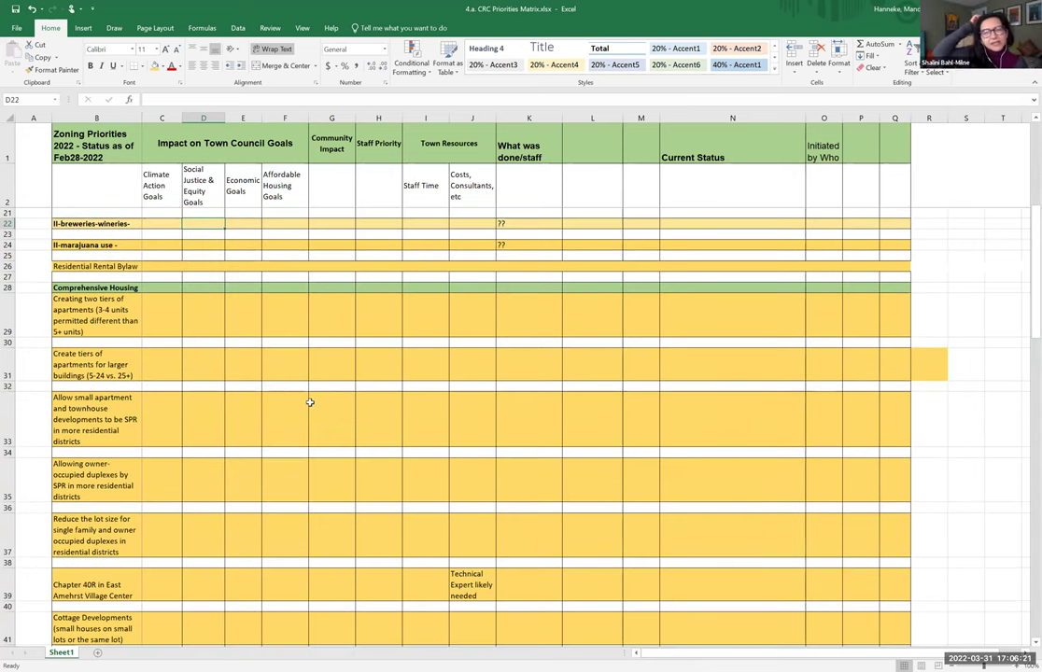
{"action": "scroll", "coordinate": [310, 402], "scroll_direction": "down", "scroll_amount": 2}
{"action": "scroll", "coordinate": [310, 402], "scroll_direction": "down", "scroll_amount": 6}
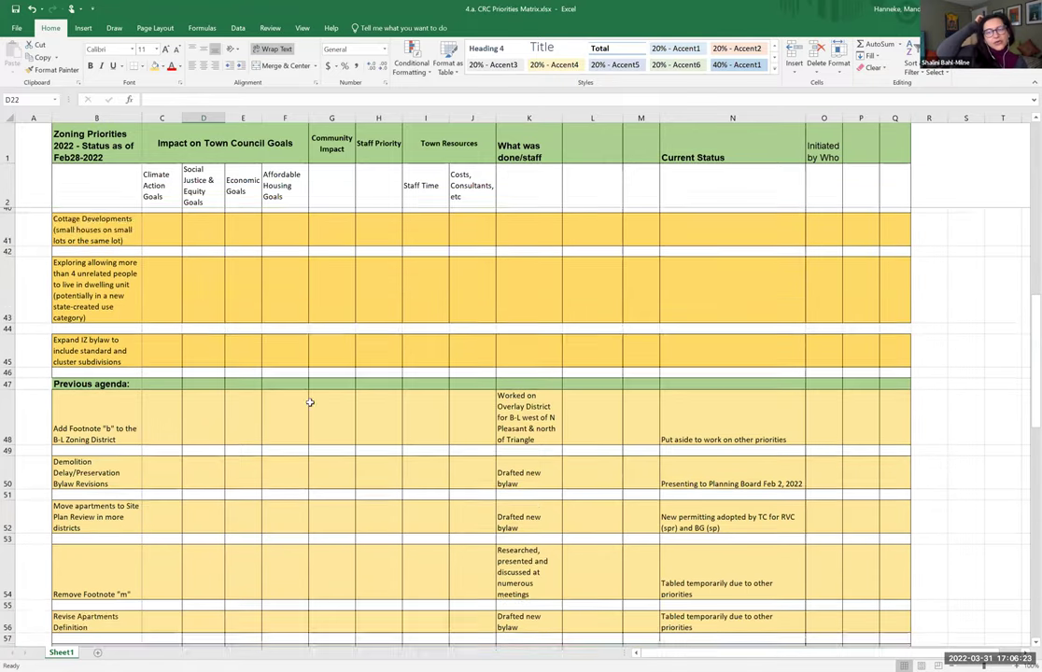
{"action": "scroll", "coordinate": [310, 402], "scroll_direction": "down", "scroll_amount": 2}
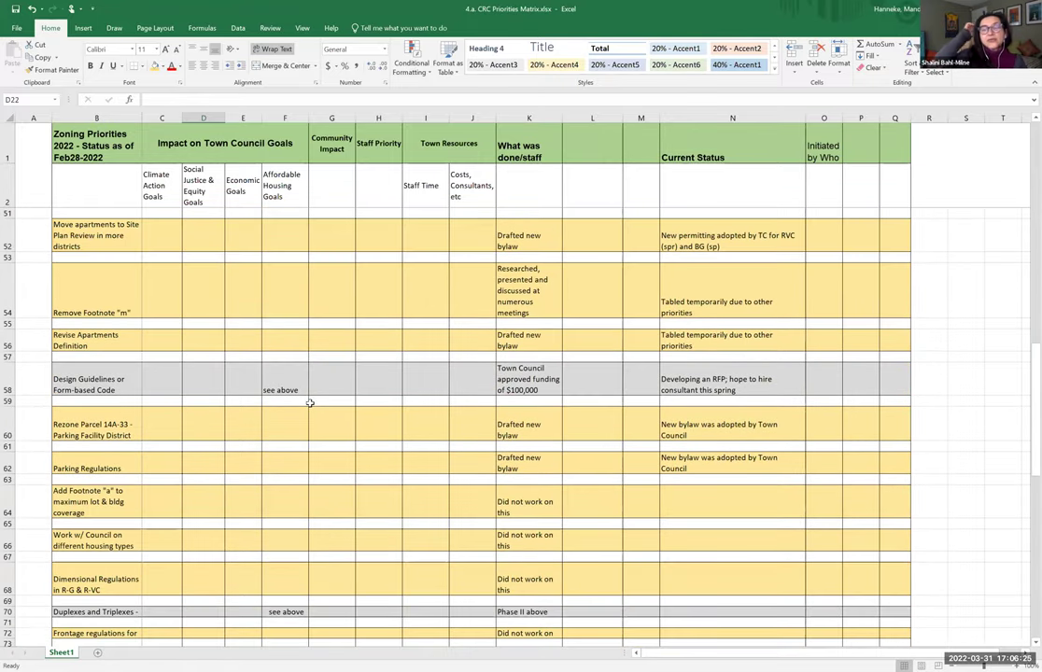
{"action": "scroll", "coordinate": [310, 403], "scroll_direction": "down", "scroll_amount": 2}
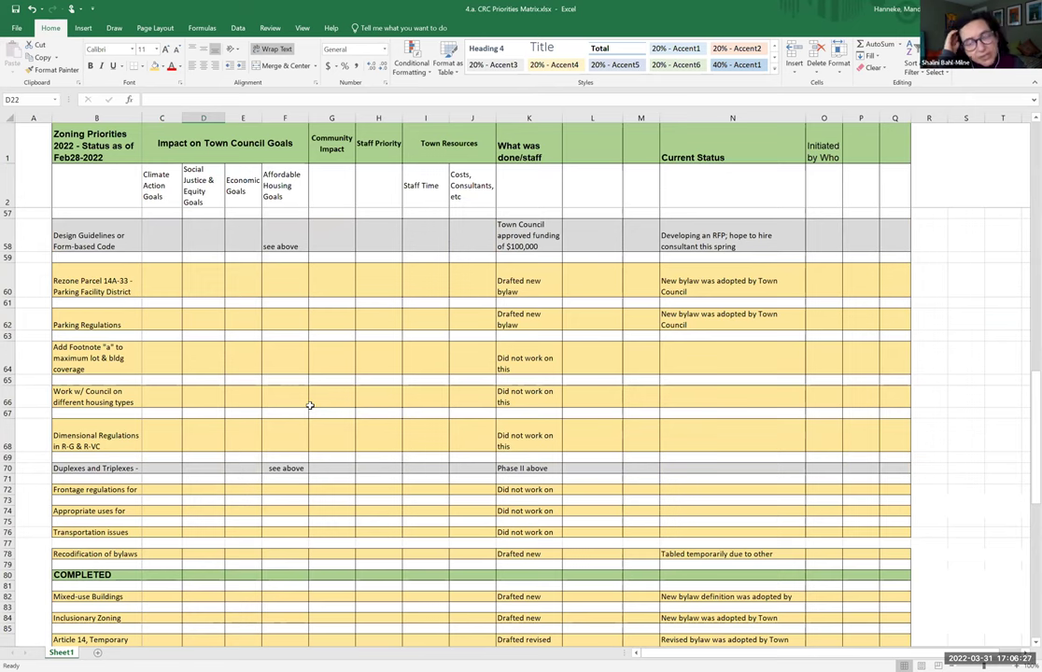
{"action": "scroll", "coordinate": [310, 404], "scroll_direction": "up", "scroll_amount": 10}
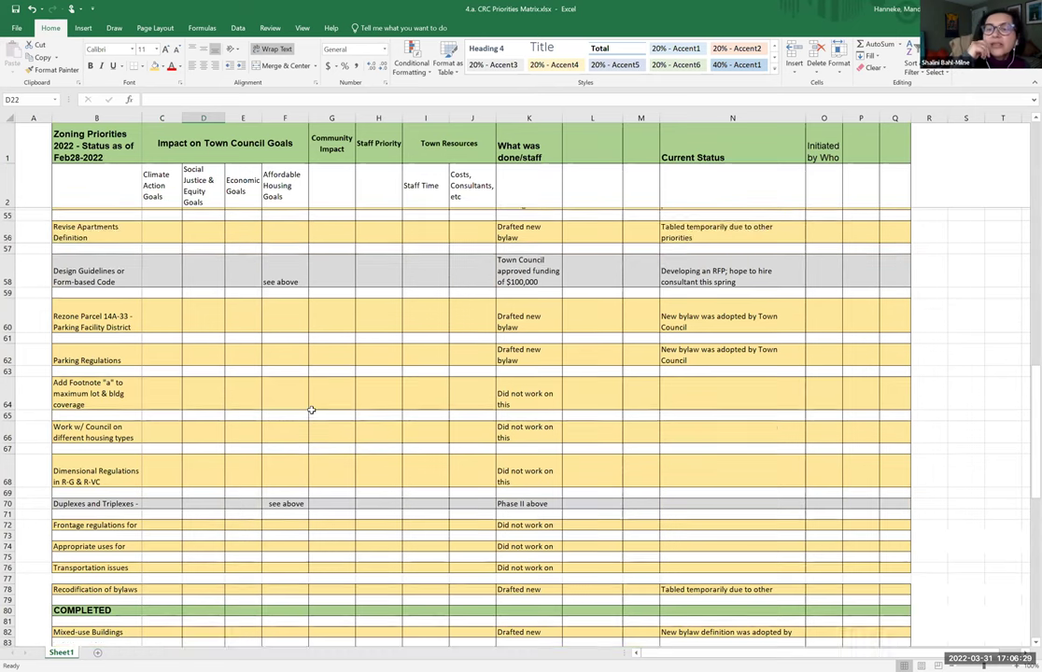
{"action": "scroll", "coordinate": [314, 411], "scroll_direction": "up", "scroll_amount": 8}
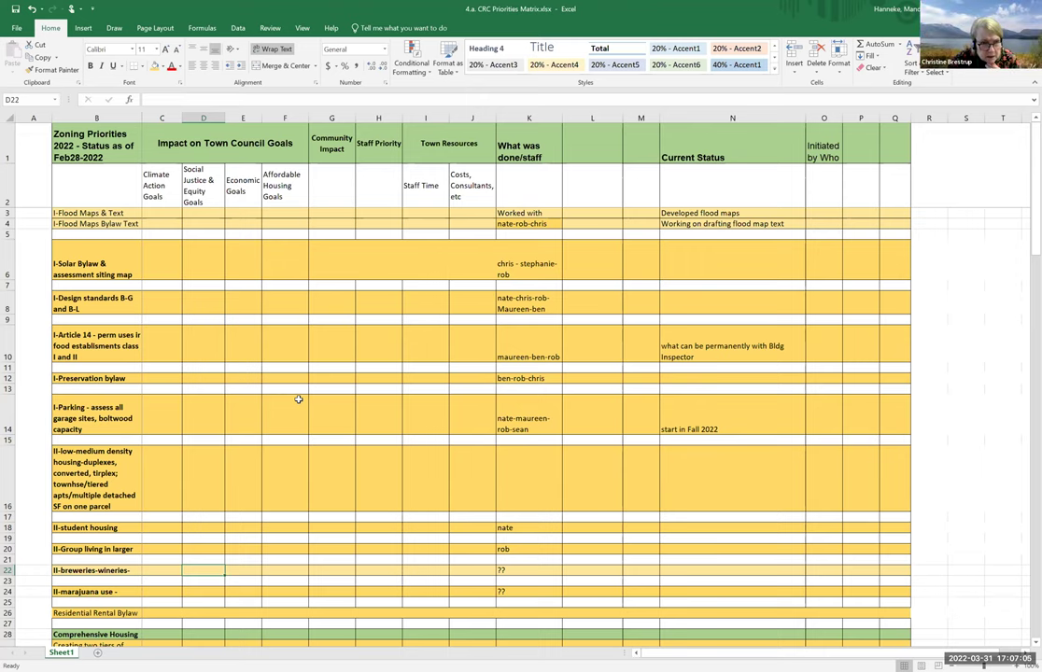
- Insert two rows at row 27 below "Residential Rental Bylaw" and remove the fill from row 27 across columns B to Q
{"action": "scroll", "coordinate": [173, 426], "scroll_direction": "down", "scroll_amount": 2}
{"action": "scroll", "coordinate": [173, 427], "scroll_direction": "down", "scroll_amount": 3}
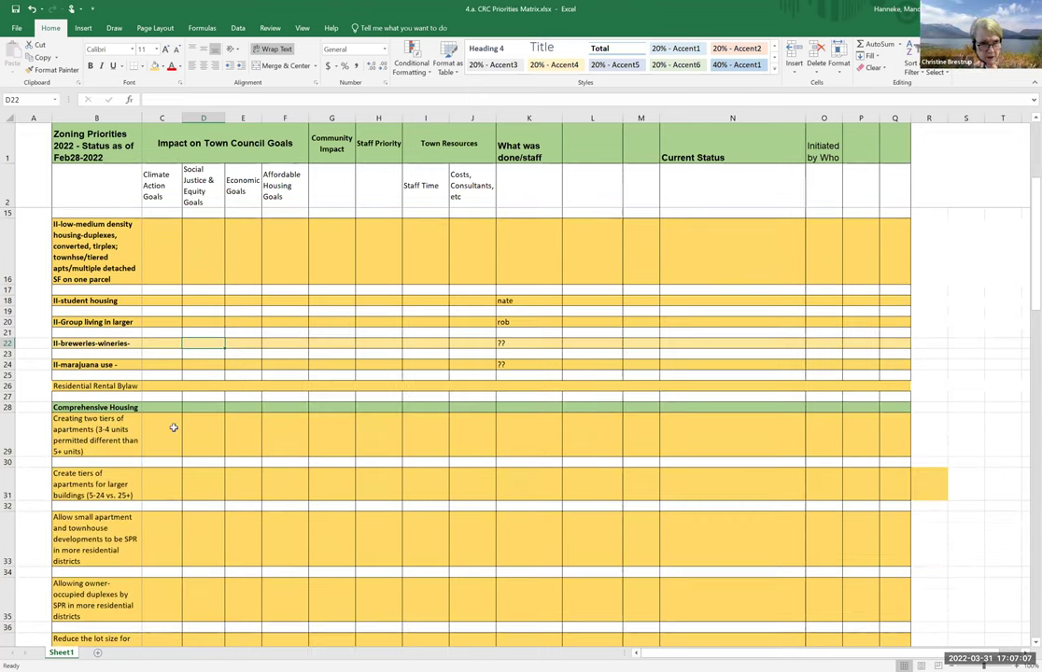
{"action": "right_click", "coordinate": [7, 396]}
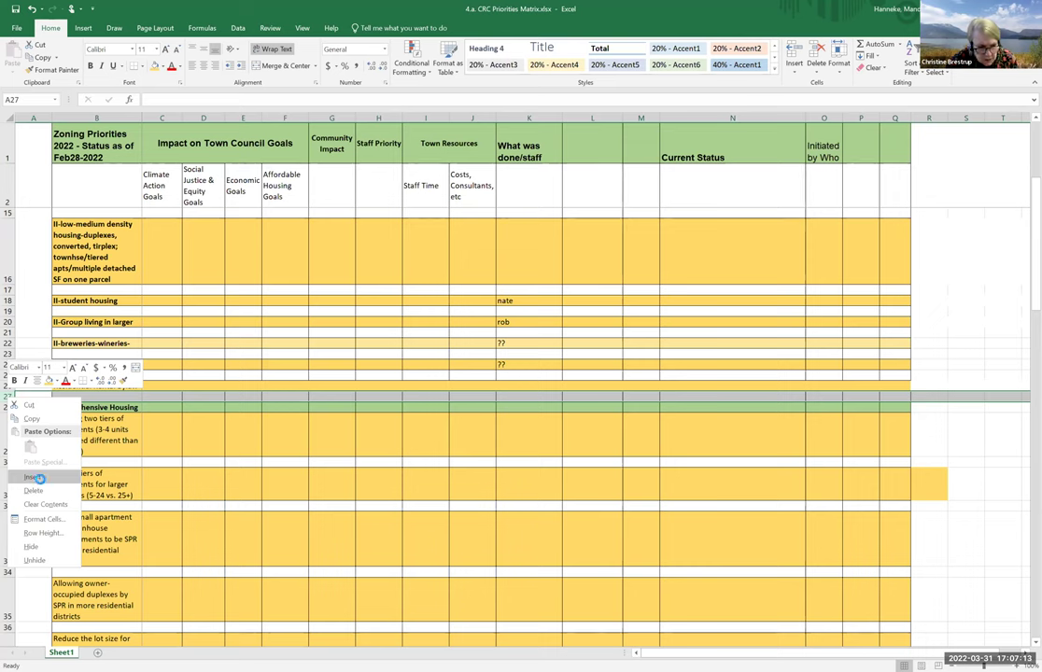
{"action": "left_click", "coordinate": [41, 480]}
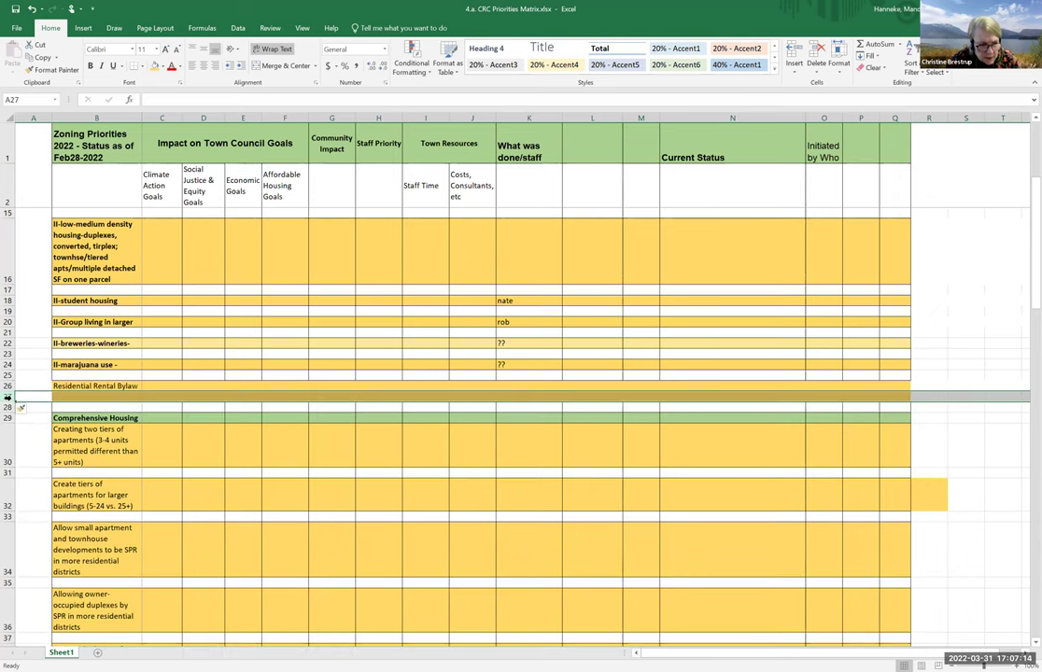
{"action": "right_click", "coordinate": [7, 397]}
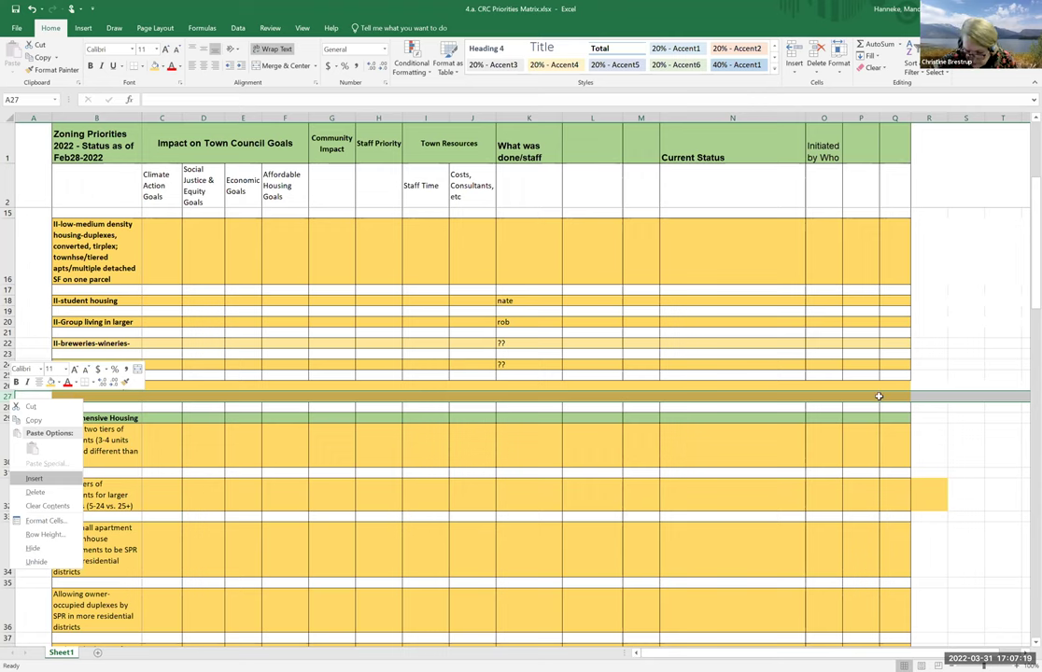
{"action": "key", "text": "i"}
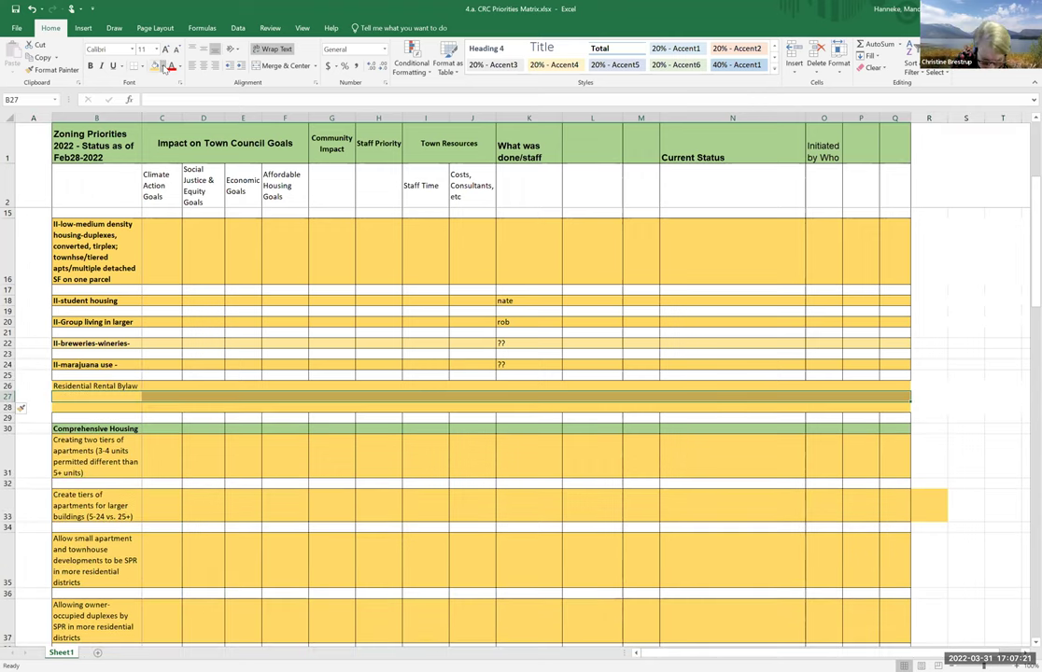
{"action": "left_click", "coordinate": [163, 67]}
{"action": "left_click", "coordinate": [170, 156]}
- Enter "PRP Zone flexibility" in cell B28
{"action": "left_click", "coordinate": [86, 408]}
{"action": "type", "text": "PRP Zone"}
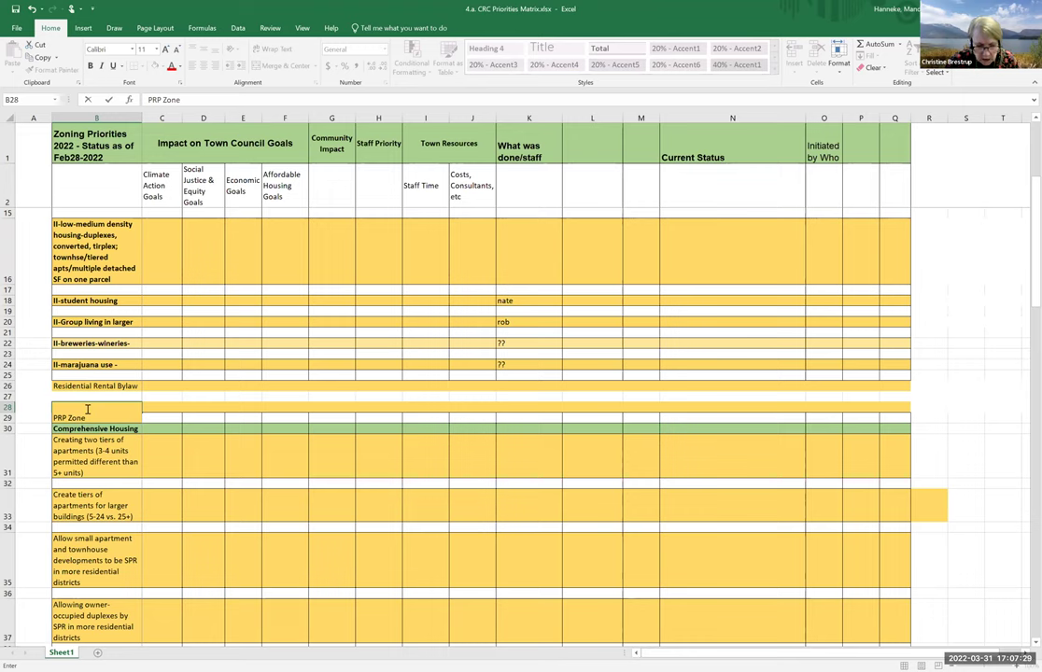
{"action": "type", "text": "an"}
{"action": "key", "text": "BackSpace"}
{"action": "key", "text": "BackSpace"}
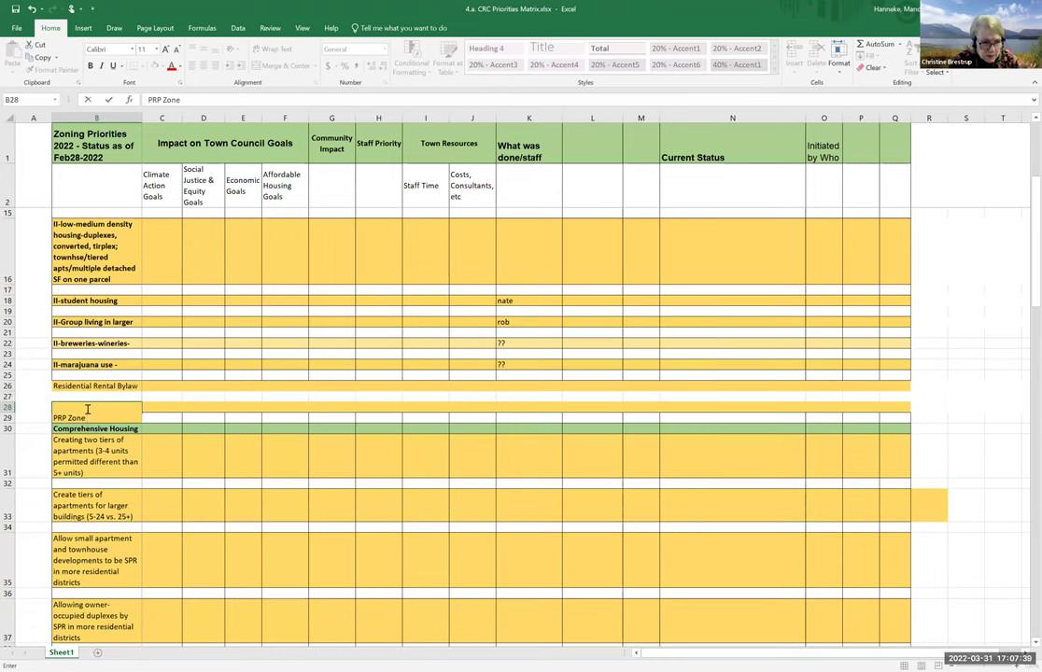
{"action": "type", "text": "flexi"}
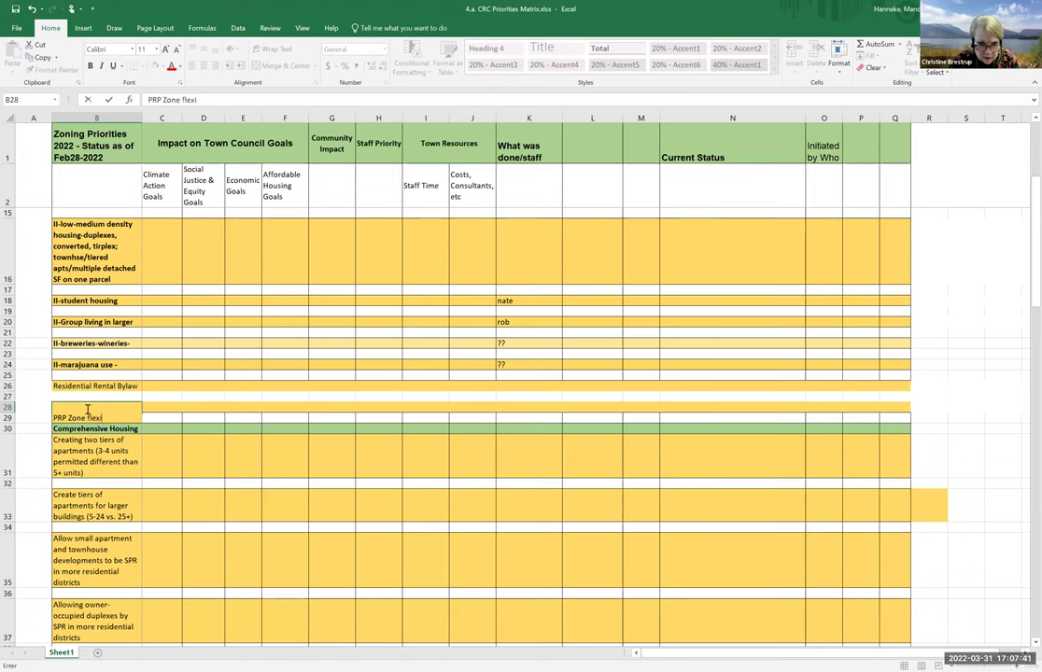
{"action": "type", "text": "bility"}
{"action": "key", "text": "Return"}
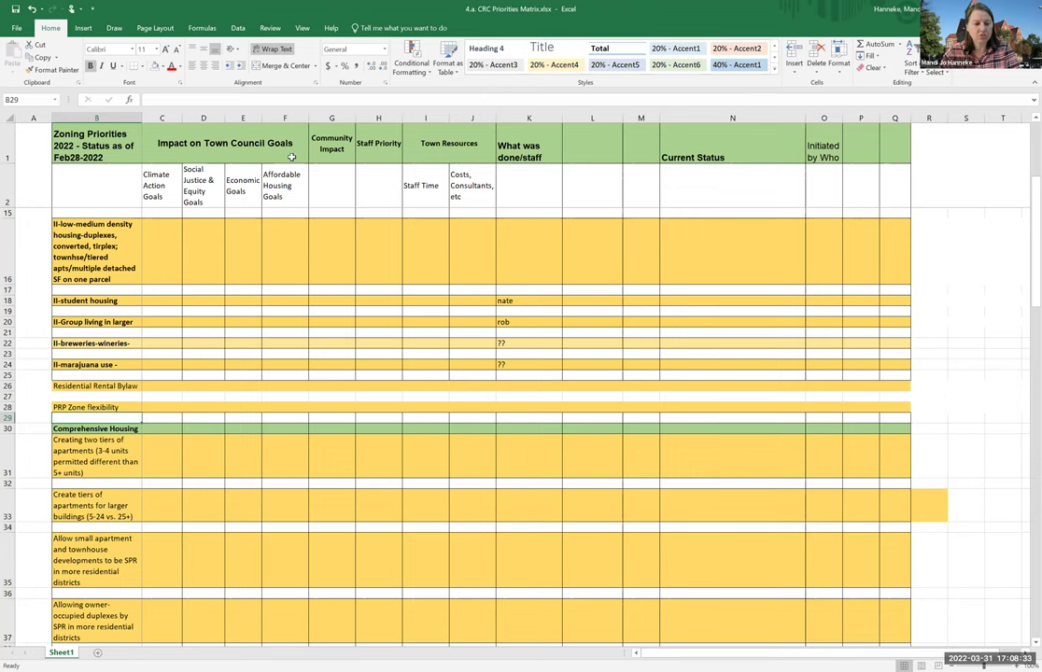
- Insert a blank column at G, before the "Community Impact" column
{"action": "scroll", "coordinate": [291, 157], "scroll_direction": "up", "scroll_amount": 4}
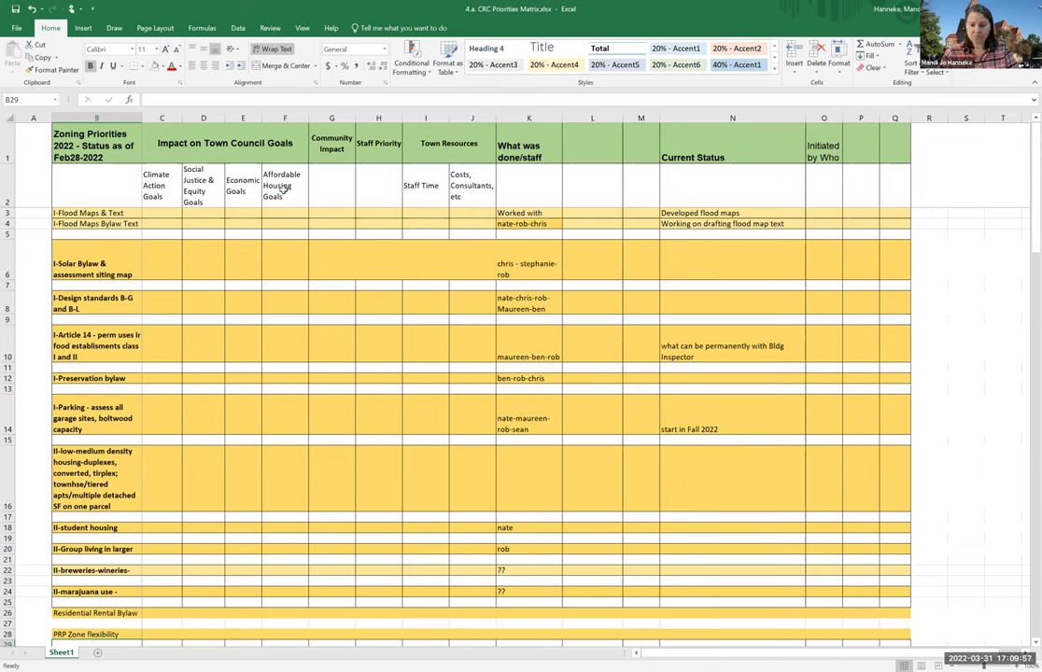
{"action": "left_click", "coordinate": [331, 119]}
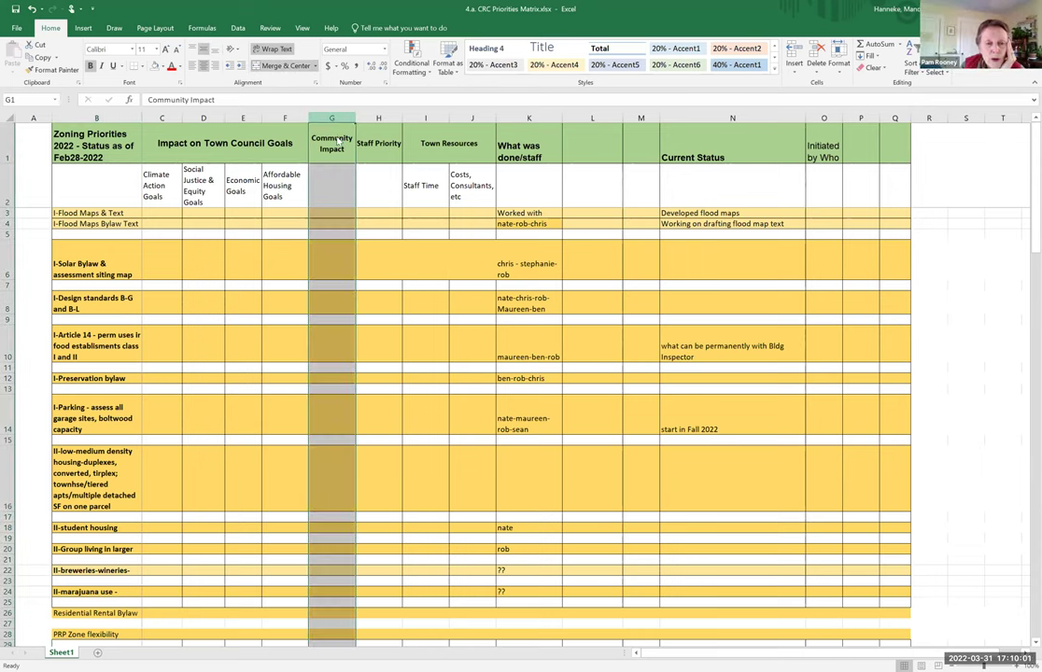
{"action": "right_click", "coordinate": [327, 126]}
{"action": "left_click", "coordinate": [327, 181]}
- Enter "Comprehensive Housing Policy Goals" as the subheading in cell G2
{"action": "left_click", "coordinate": [327, 181]}
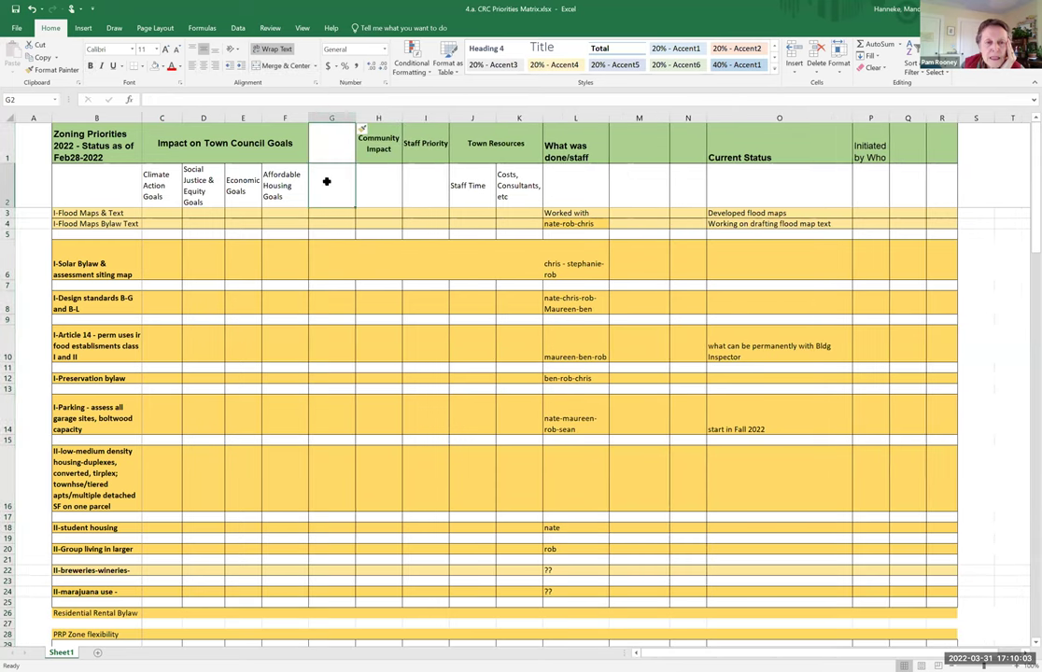
{"action": "type", "text": "Compreh"}
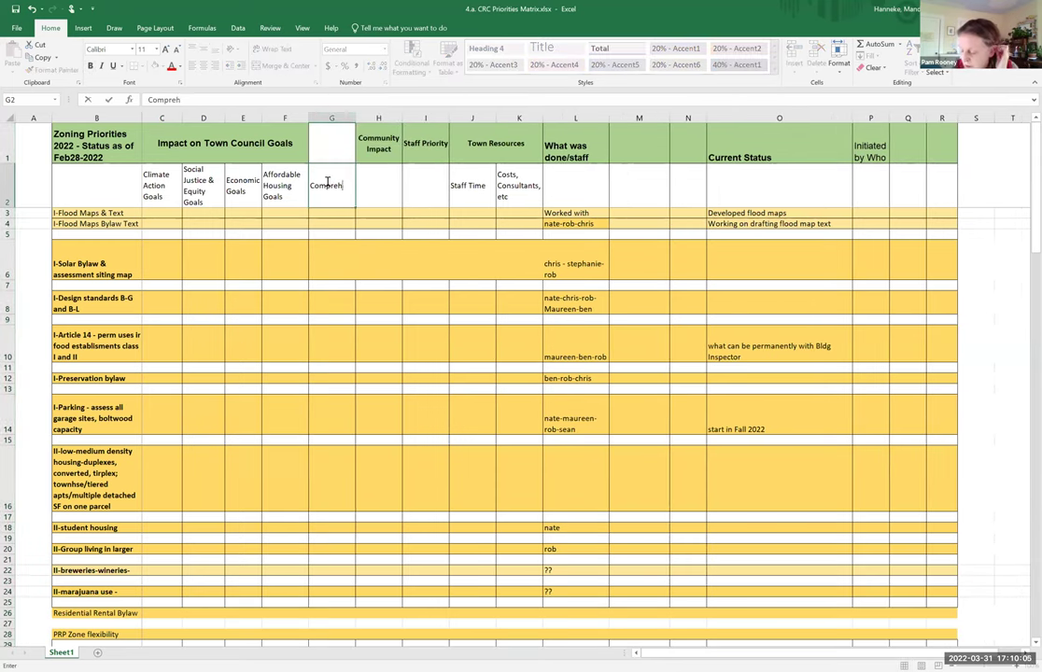
{"action": "type", "text": "ensive"}
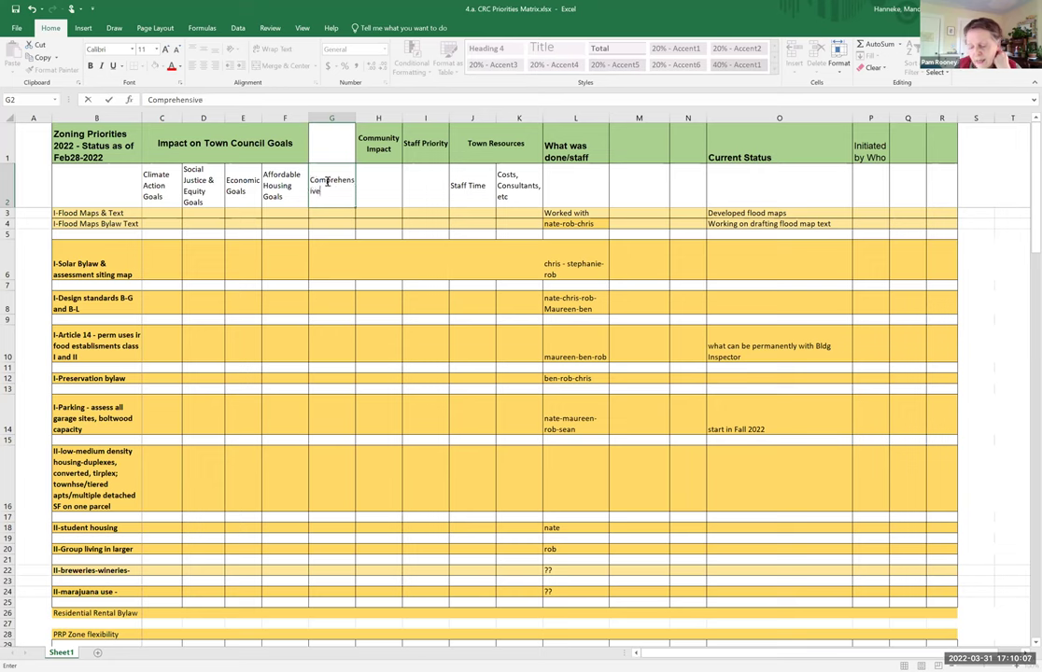
{"action": "type", "text": " Housing POlicy"}
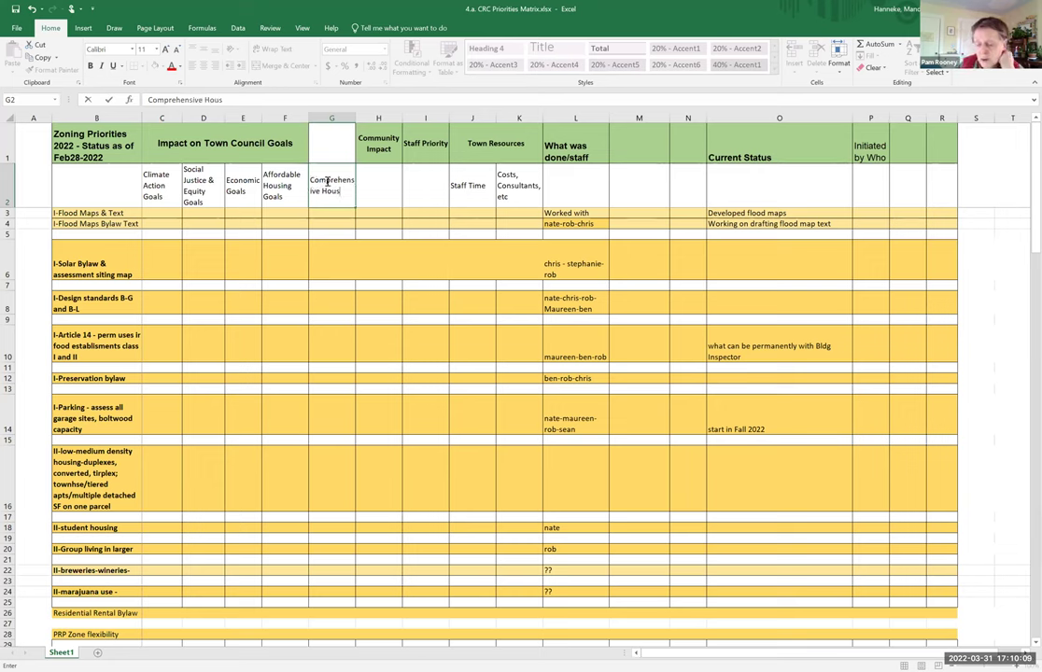
{"action": "key", "text": "BackSpace"}
{"action": "key", "text": "BackSpace"}
{"action": "key", "text": "BackSpace"}
{"action": "key", "text": "BackSpace"}
{"action": "key", "text": "BackSpace"}
{"action": "type", "text": "olicy"}
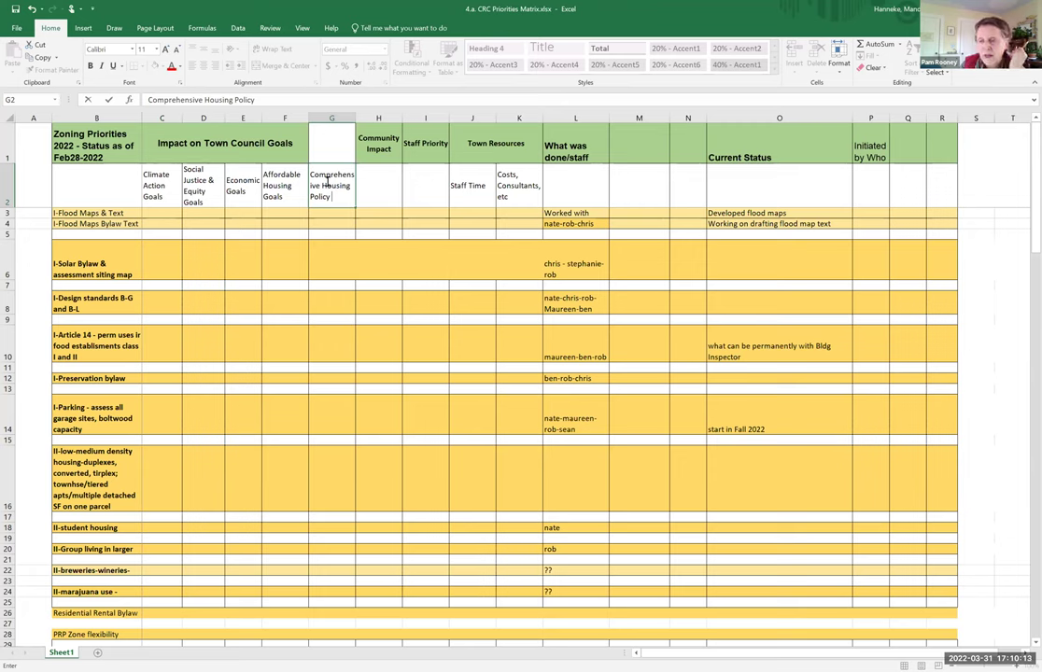
{"action": "type", "text": " Goals"}
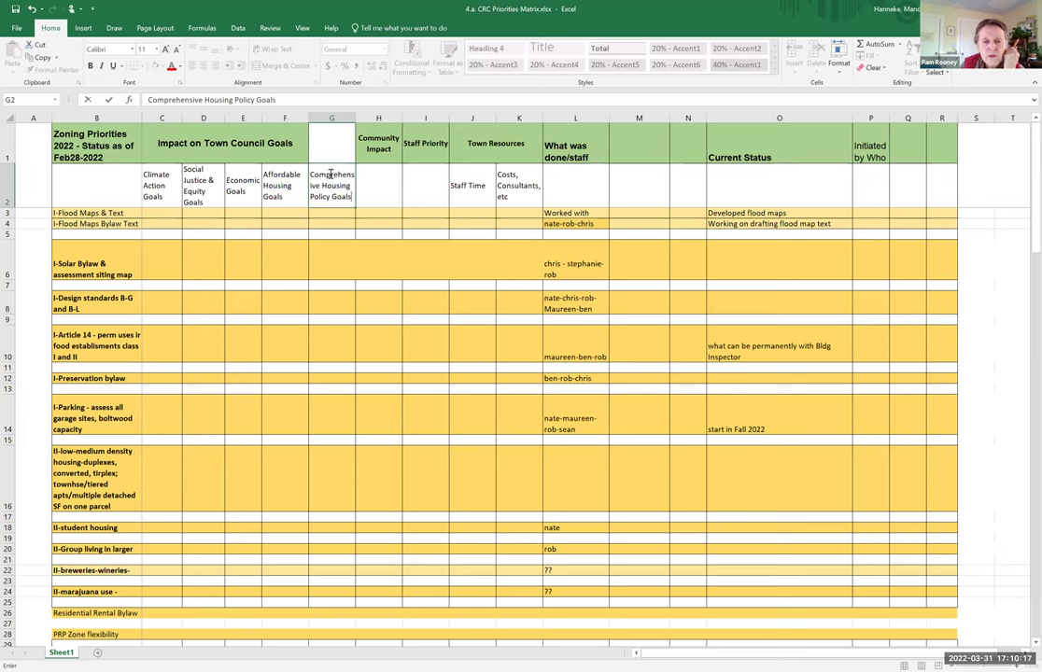
- Select the merged "Impact on Town Council Goals" header together with the blank cell G1
{"action": "left_click", "coordinate": [281, 131]}
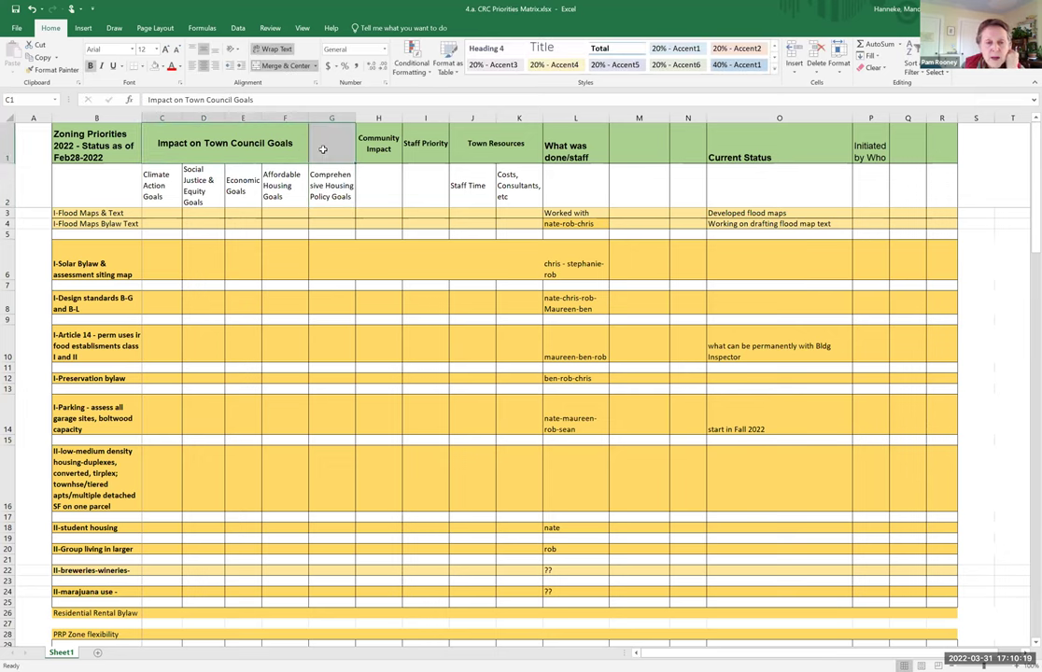
{"action": "right_click", "coordinate": [324, 150]}
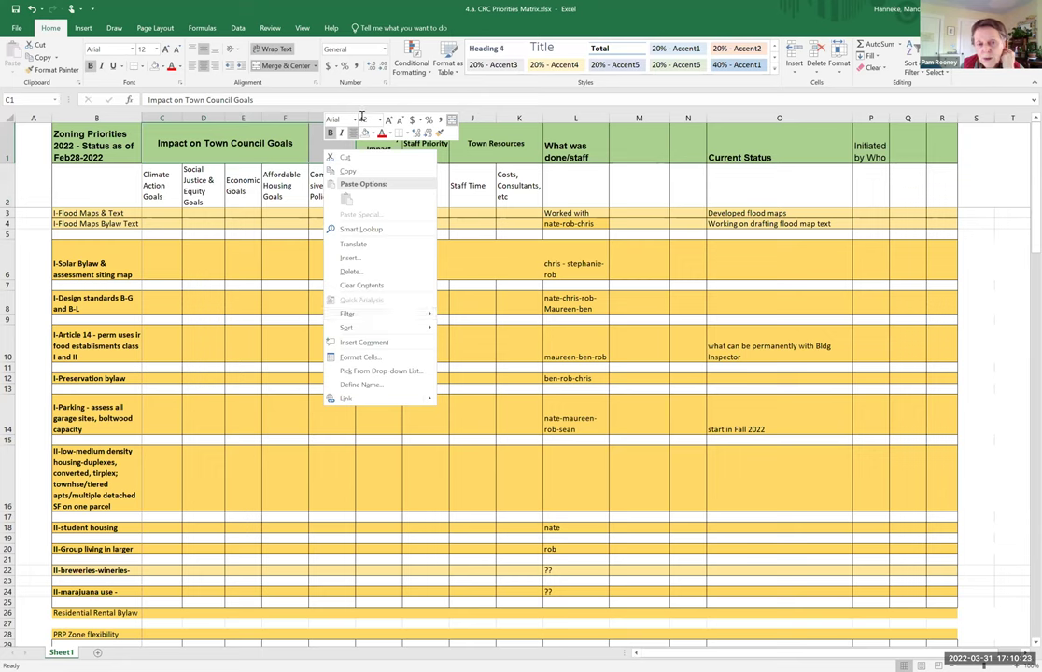
{"action": "left_click", "coordinate": [273, 29]}
{"action": "left_click", "coordinate": [302, 28]}
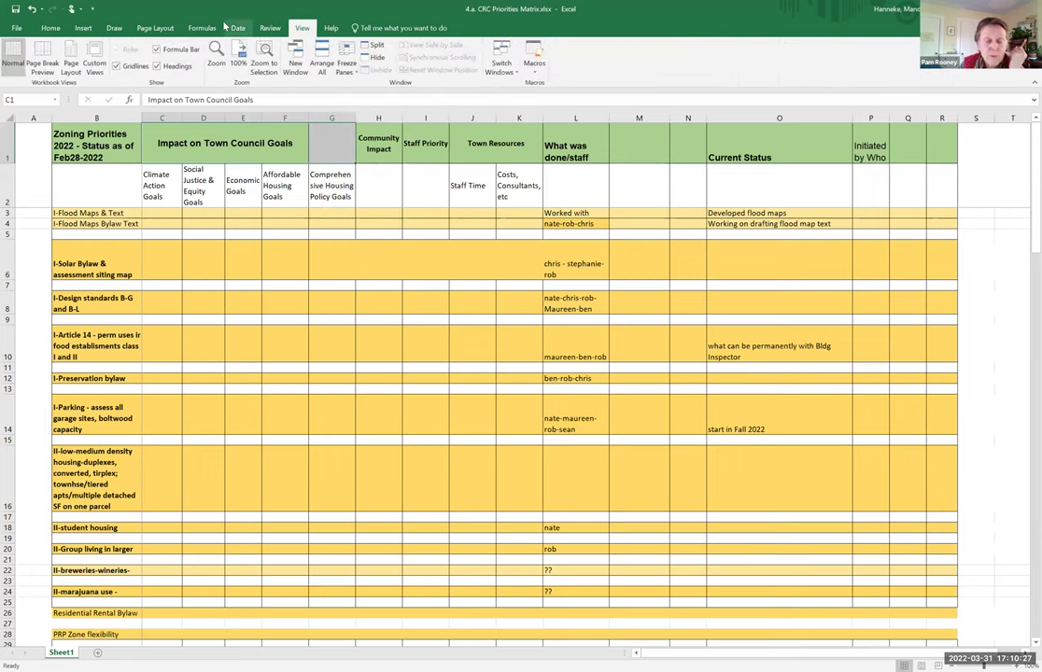
{"action": "left_click", "coordinate": [196, 28]}
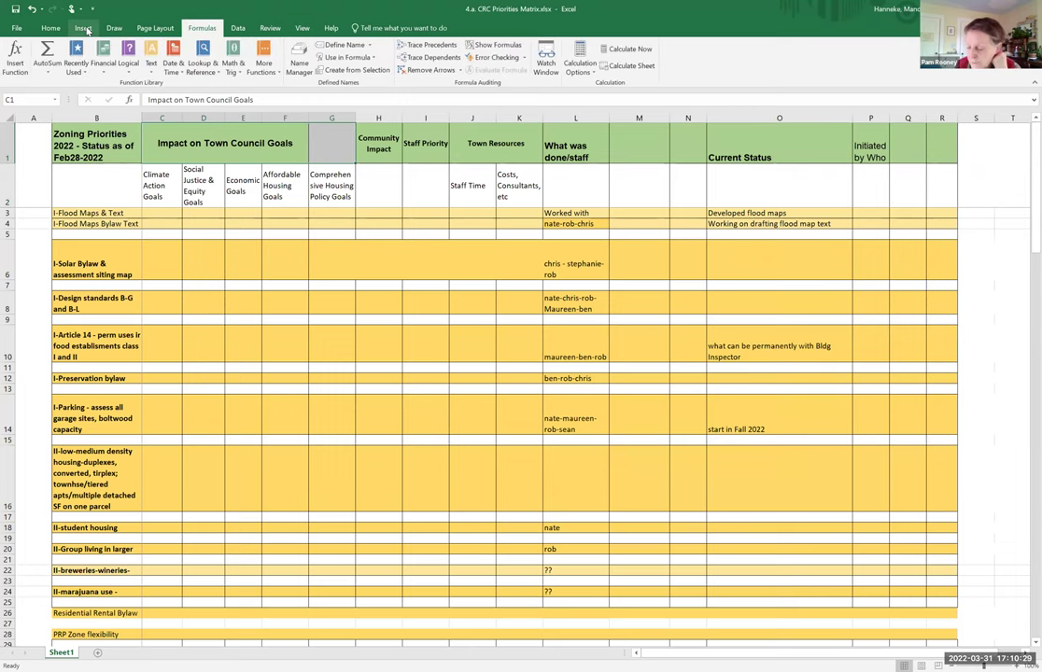
{"action": "left_click", "coordinate": [83, 28]}
{"action": "left_click", "coordinate": [115, 28]}
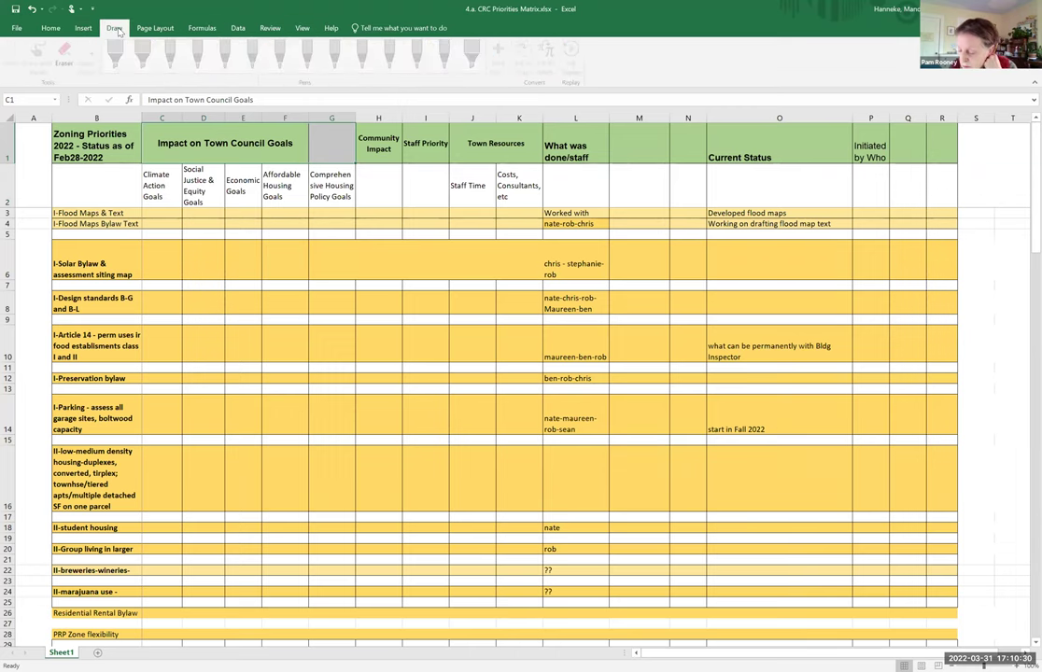
{"action": "left_click", "coordinate": [322, 141]}
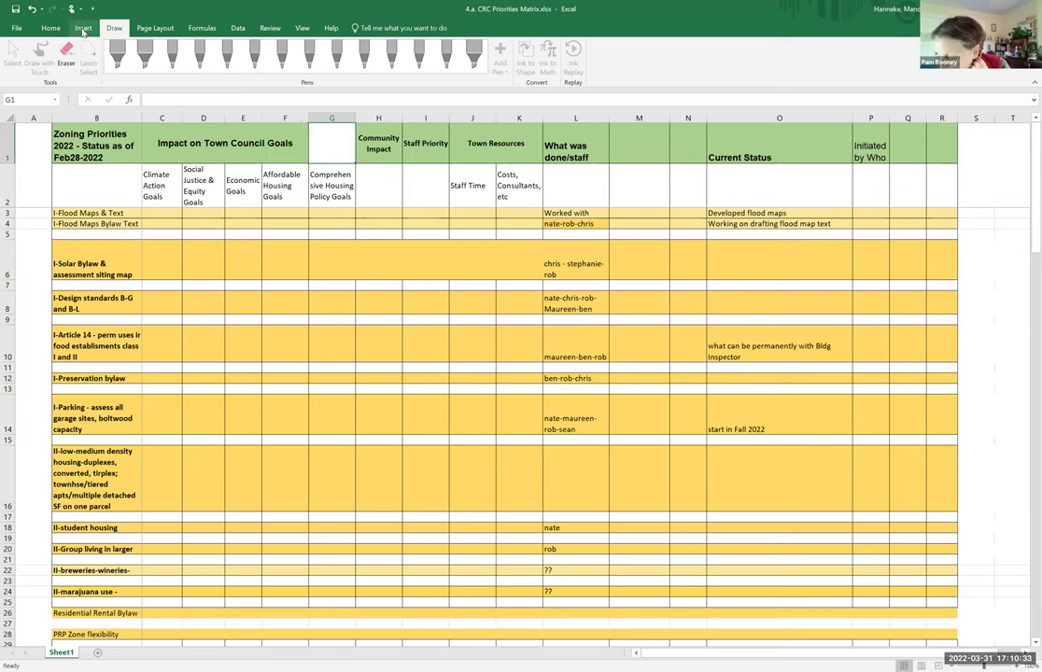
{"action": "left_click", "coordinate": [79, 28]}
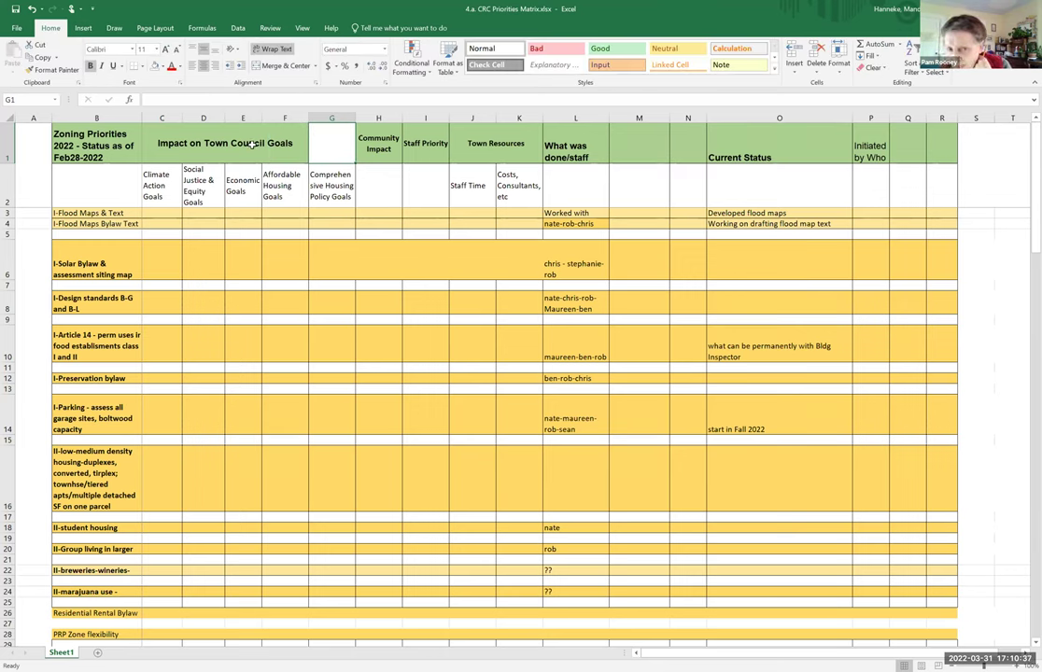
- Change the "Impact on Town Council Goals" heading in C1 to "Level of Support of Town Council Goals"
{"action": "left_click", "coordinate": [220, 127]}
{"action": "double_click", "coordinate": [175, 99]}
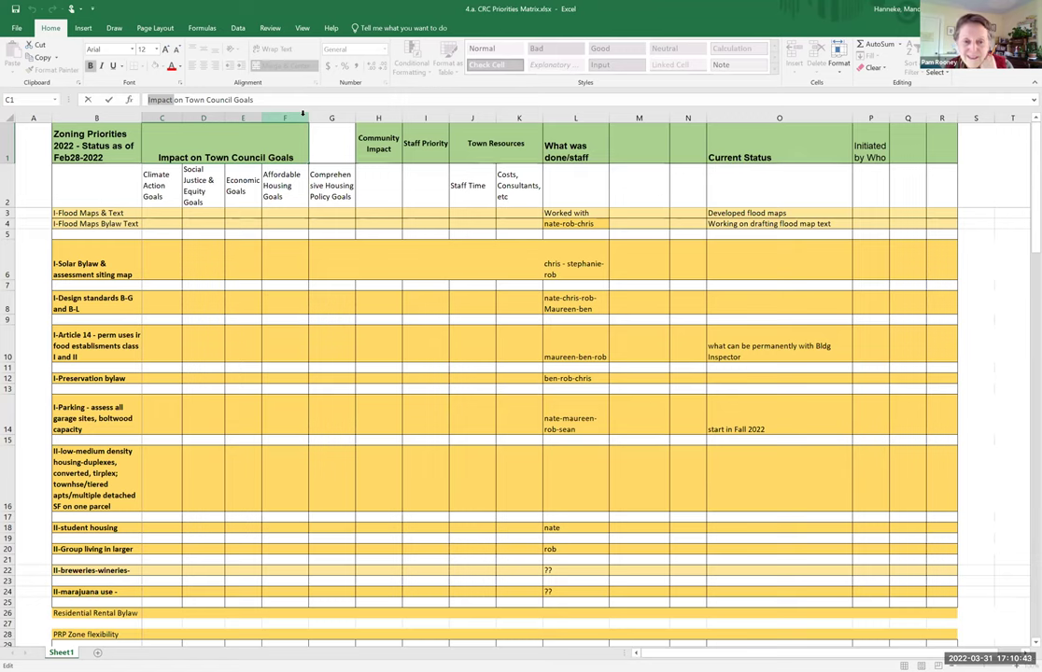
{"action": "type", "text": "Son"}
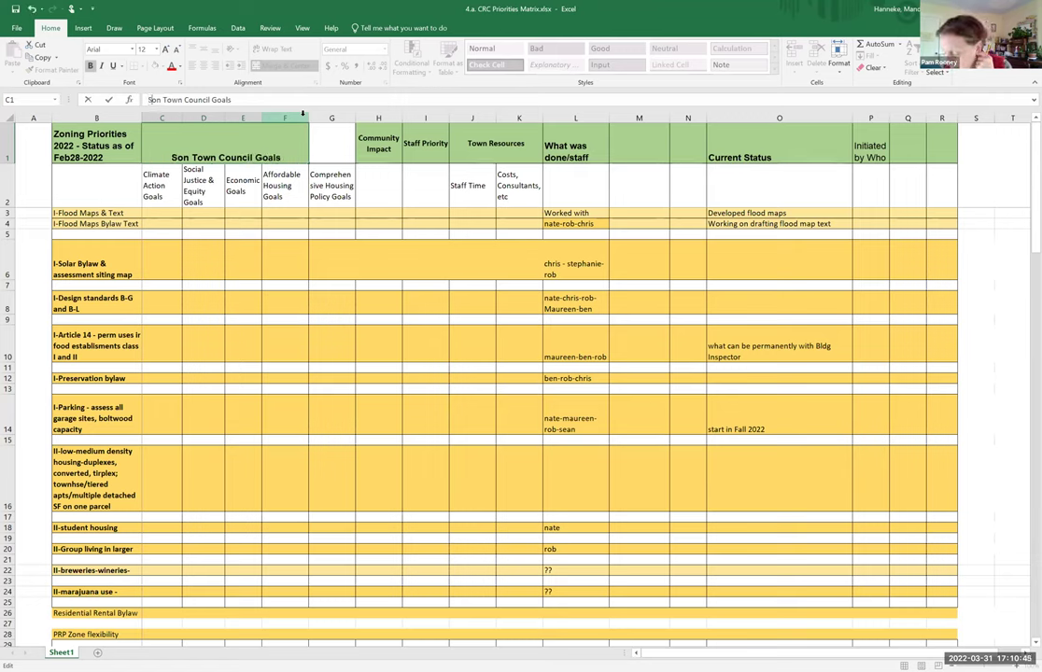
{"action": "key", "text": "Home"}
{"action": "key", "text": "Delete"}
{"action": "type", "text": "Level of Support o"}
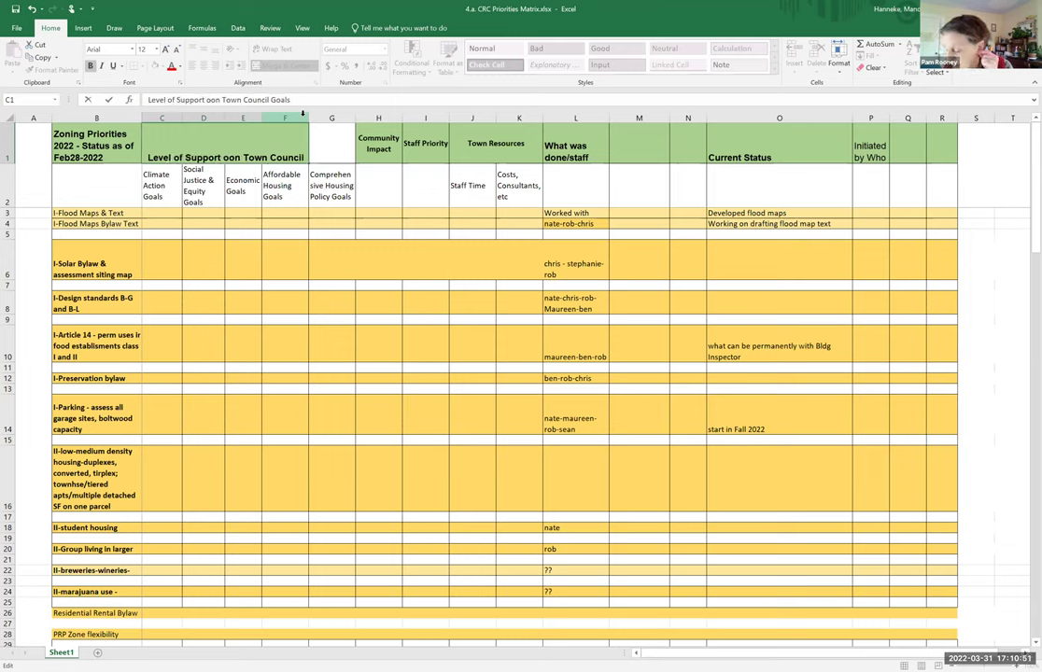
{"action": "type", "text": "f"}
{"action": "key", "text": "Delete"}
{"action": "key", "text": "Delete"}
{"action": "key", "text": "Delete"}
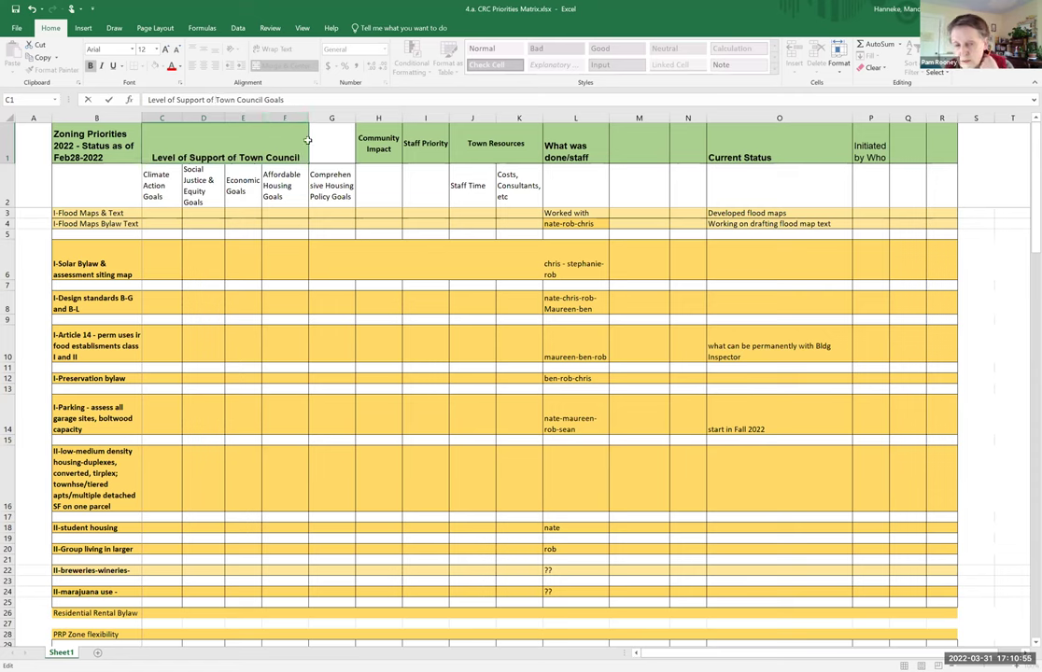
{"action": "key", "text": "Tab"}
- Merge the Town Council Goals heading with the empty cell G1 so that it spans columns C to G
{"action": "left_click", "coordinate": [291, 138], "text": "shift"}
{"action": "right_click", "coordinate": [291, 138]}
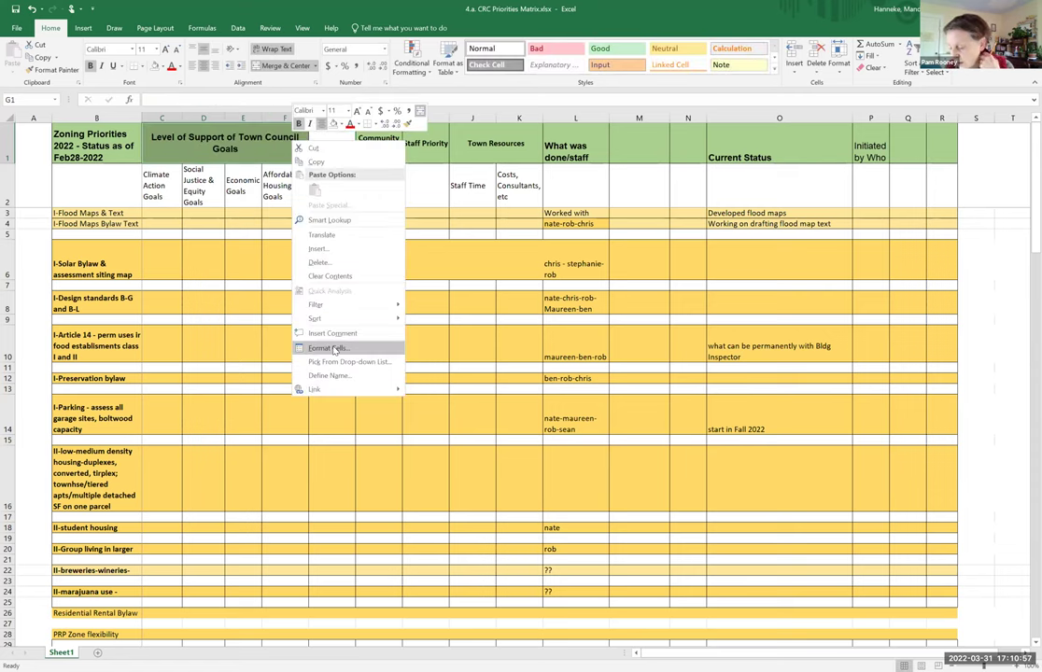
{"action": "left_click", "coordinate": [328, 347]}
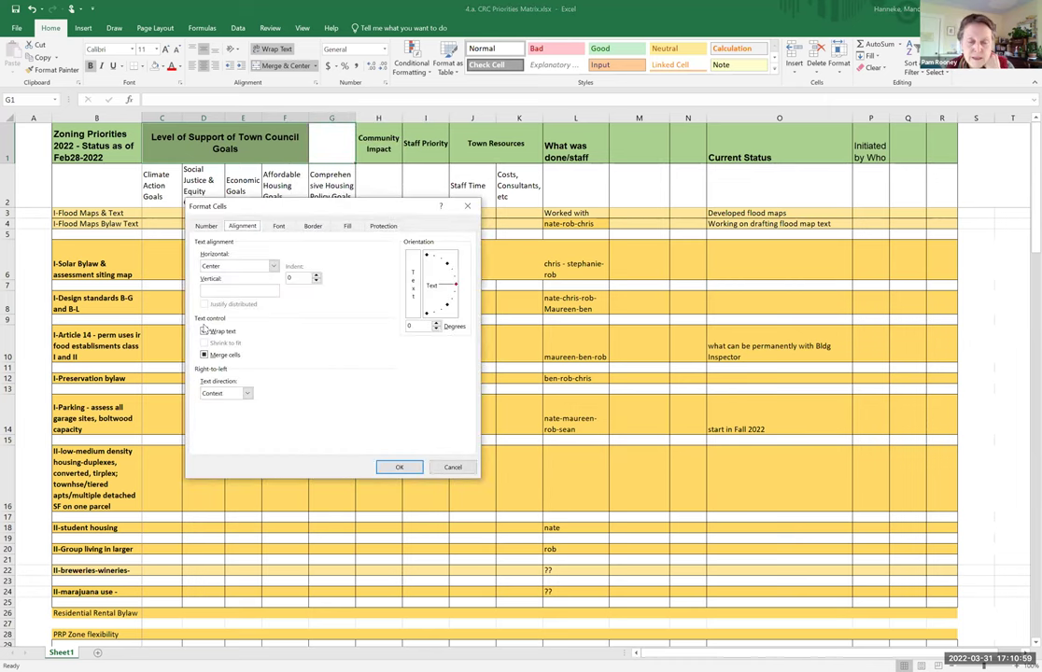
{"action": "left_click", "coordinate": [204, 355]}
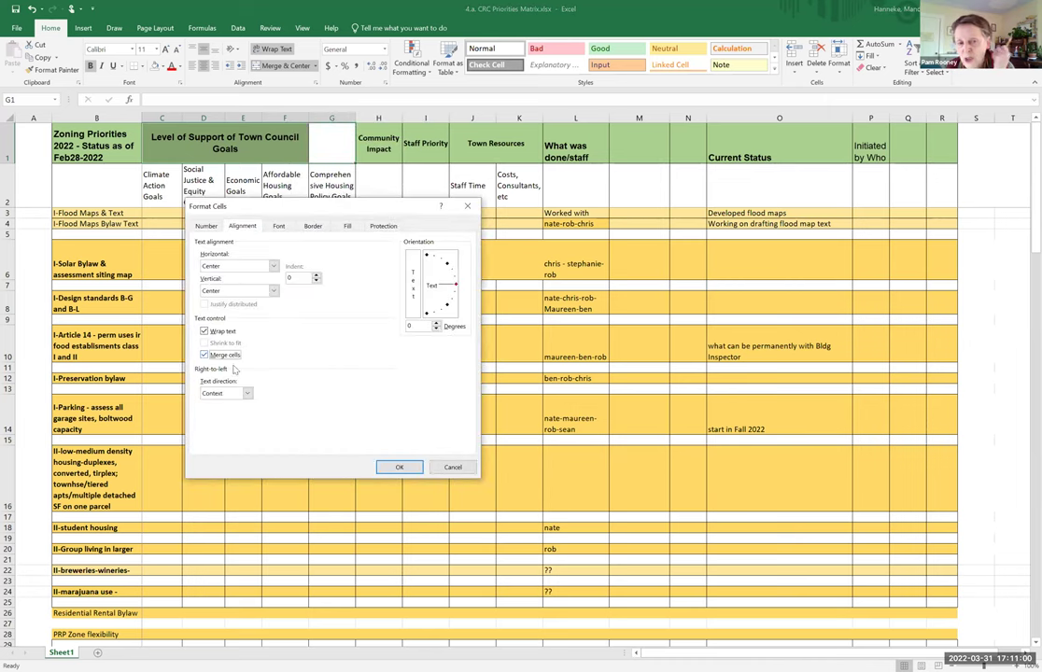
{"action": "left_click", "coordinate": [399, 467]}
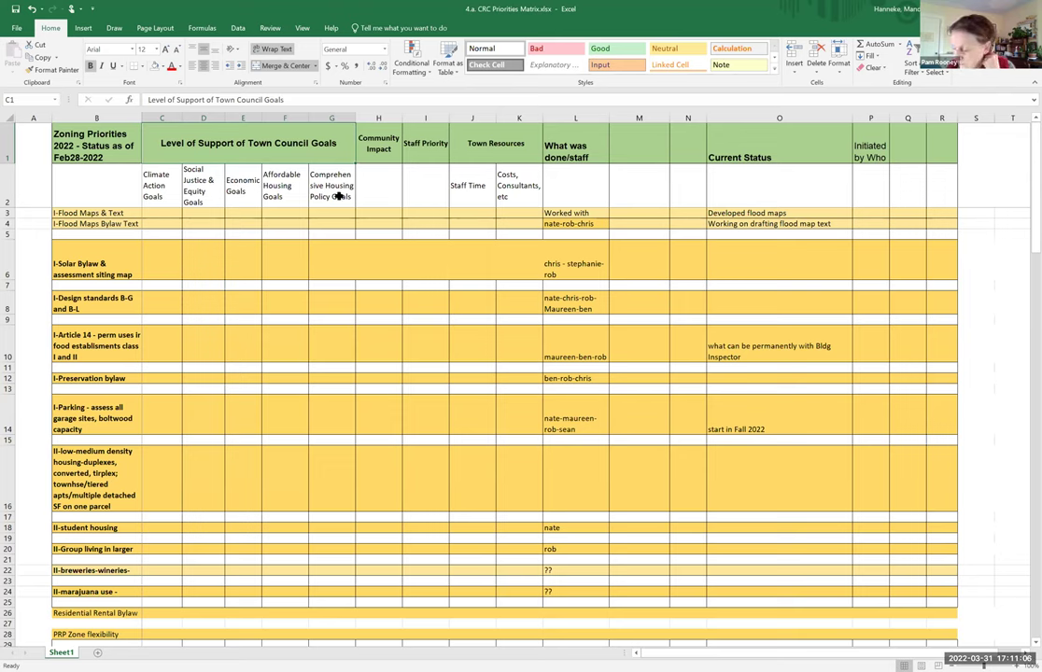
- Widen columns C through G to give the goal headings in row 2 more room
{"action": "left_click", "coordinate": [291, 188]}
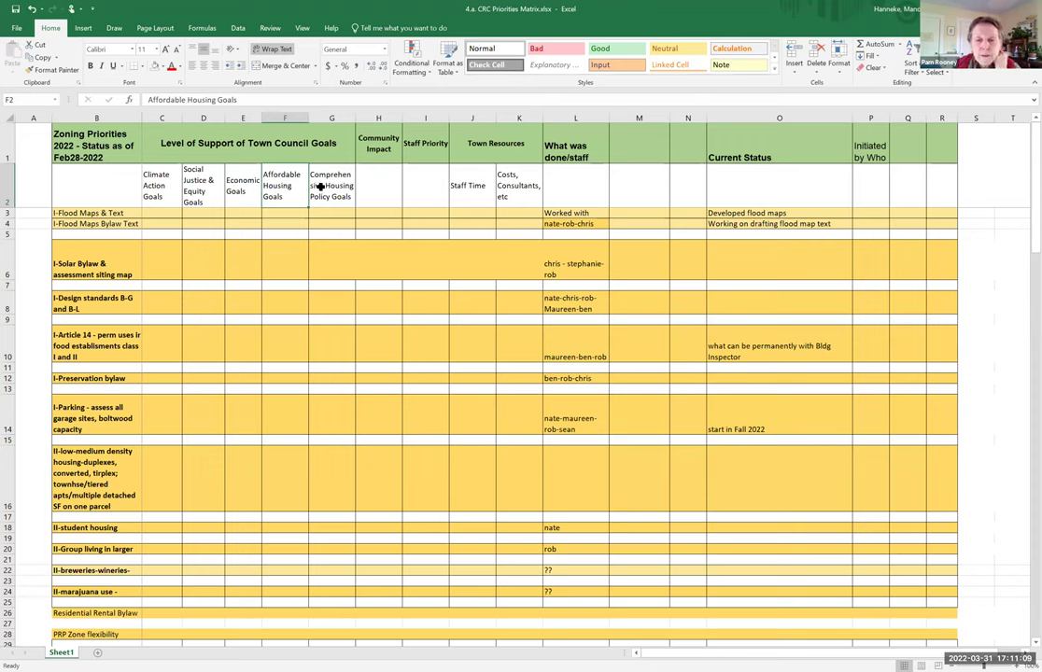
{"action": "left_click", "coordinate": [325, 185]}
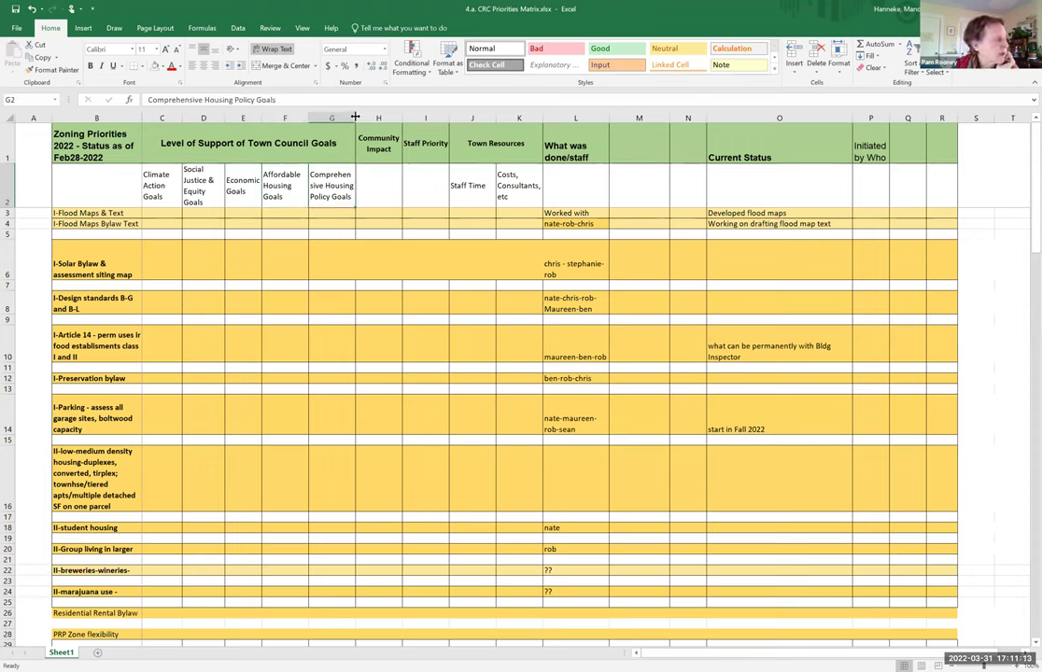
{"action": "left_click_drag", "start_coordinate": [355, 117], "coordinate": [367, 116]}
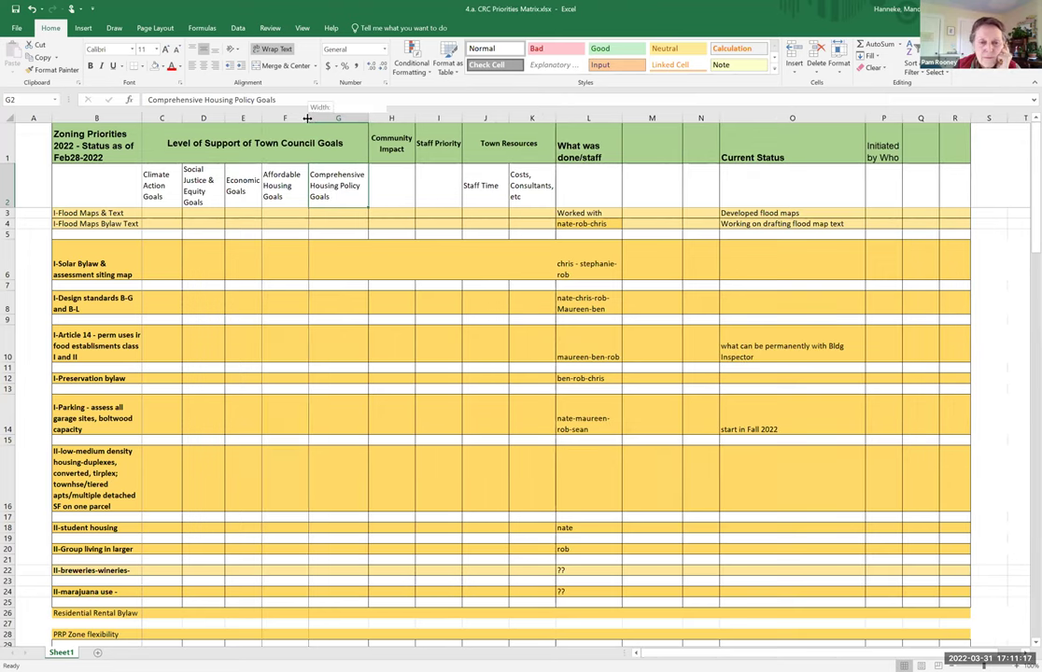
{"action": "left_click_drag", "start_coordinate": [307, 117], "coordinate": [187, 117]}
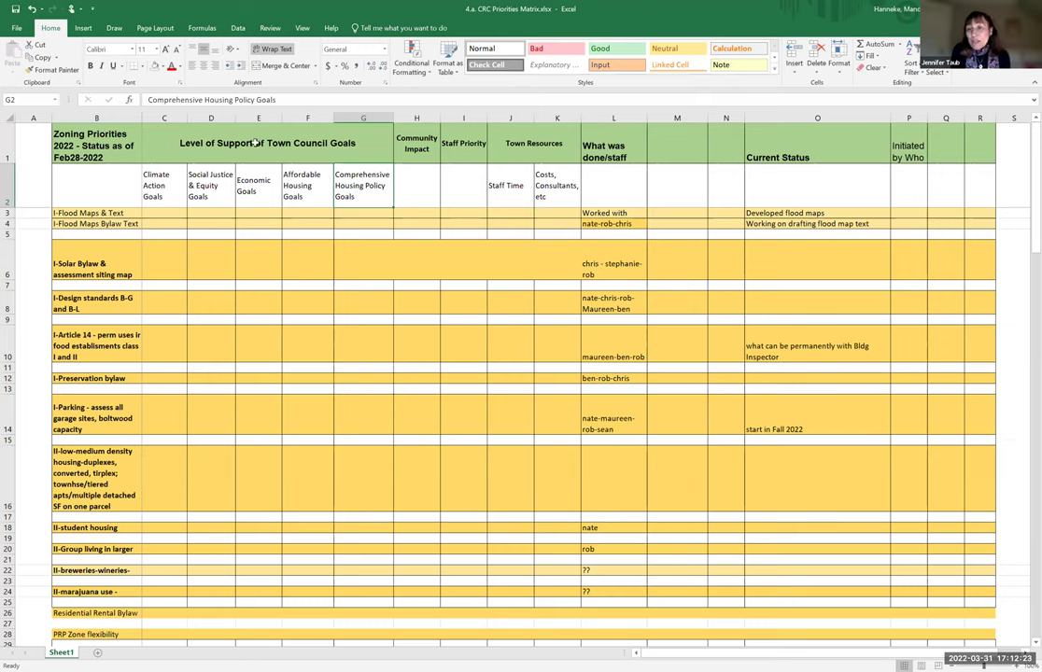
- Reword the merged heading in row 1 as "Level of Support or Advancement of Town Council Goals"
{"action": "left_click", "coordinate": [226, 129]}
{"action": "left_click", "coordinate": [207, 99]}
{"action": "type", "text": "or A"}
{"action": "type", "text": "dvancement"}
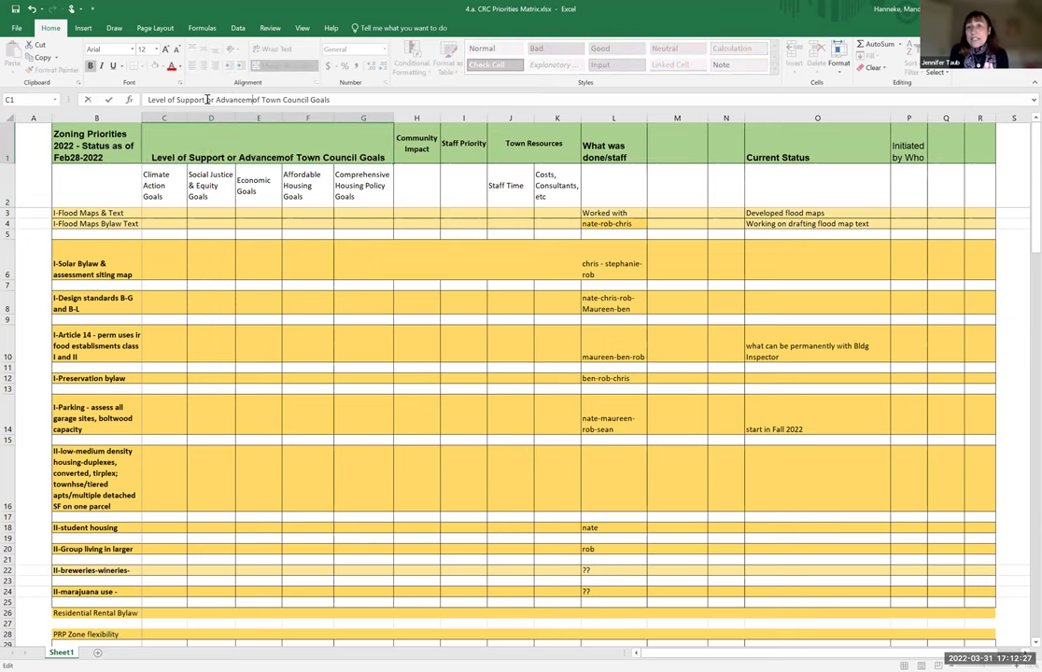
{"action": "key", "text": "Return"}
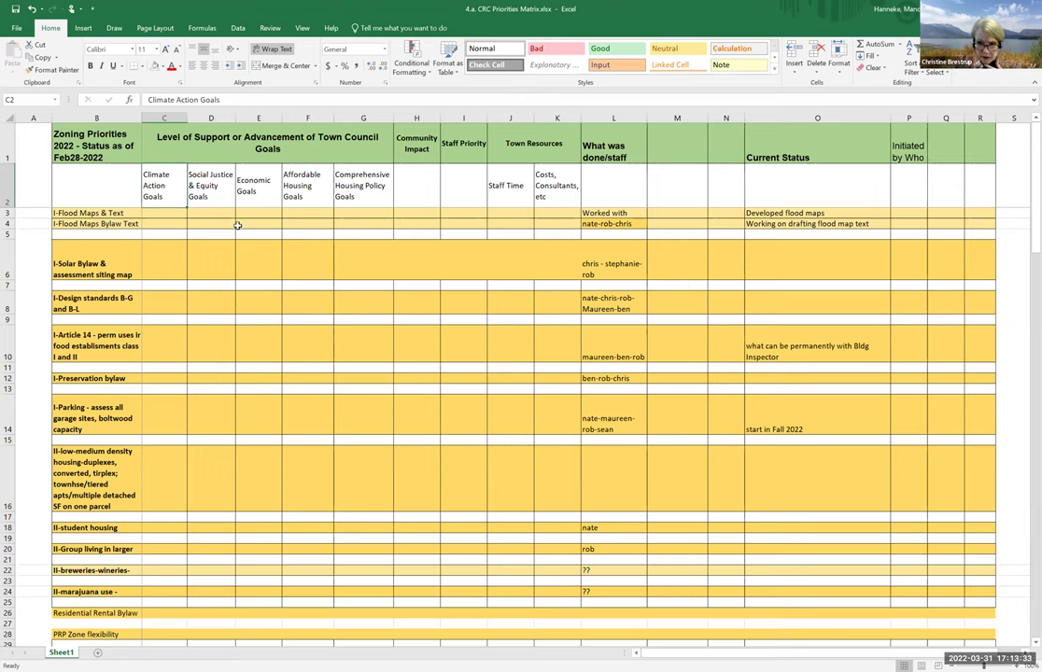
- Extend the heading in F2 to read "Affordable Housing Goals (outside of IZ required units)"
{"action": "left_click", "coordinate": [306, 185]}
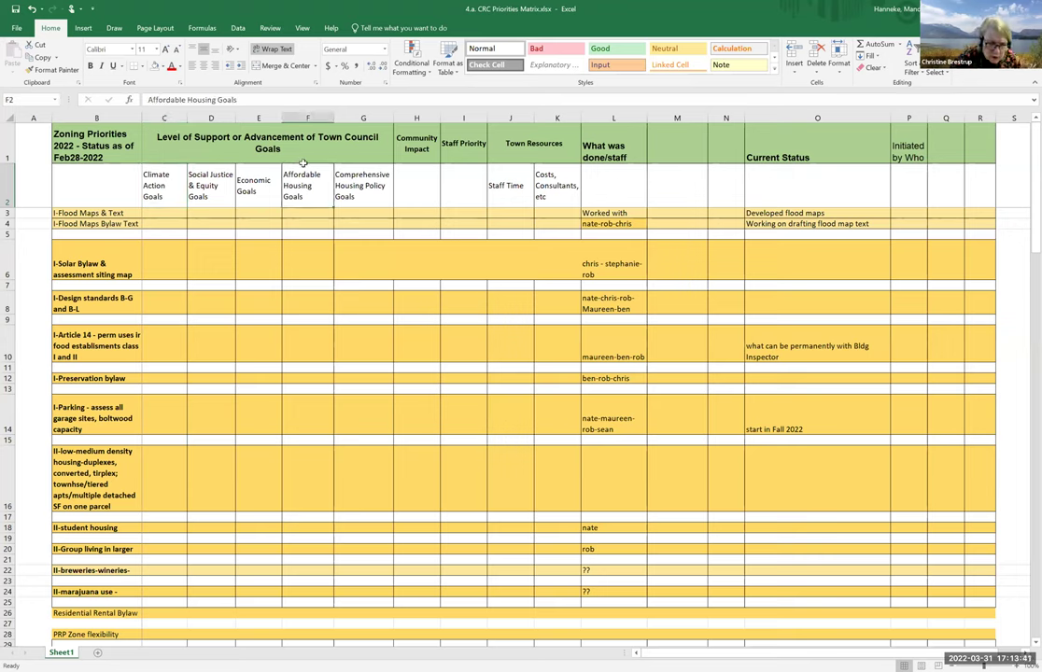
{"action": "left_click", "coordinate": [249, 99]}
{"action": "type", "text": "(outside of "}
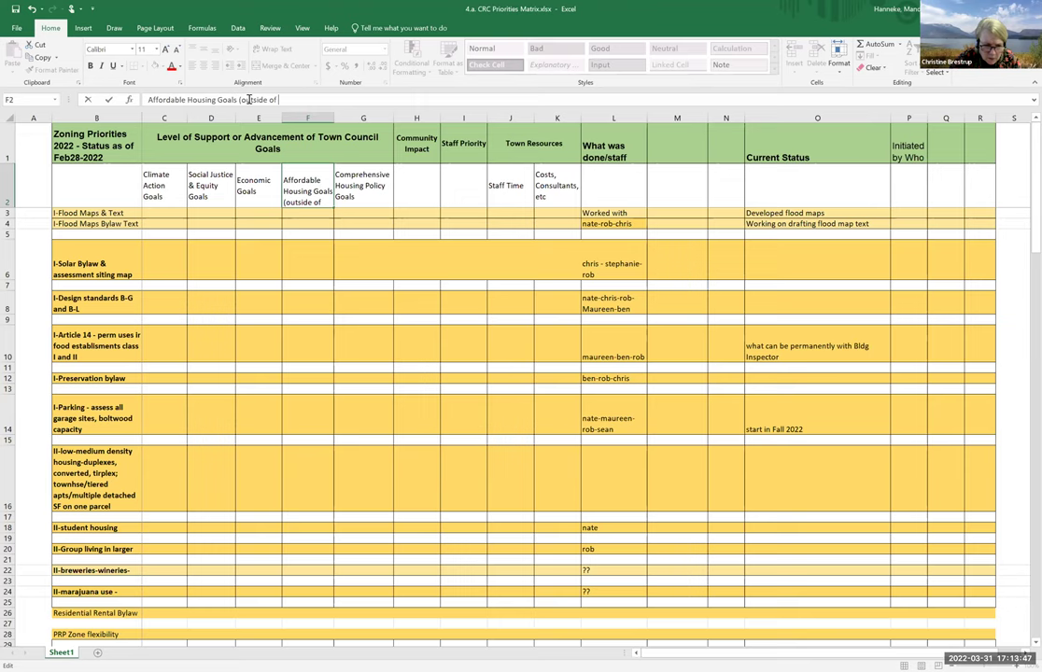
{"action": "type", "text": "IZ required"}
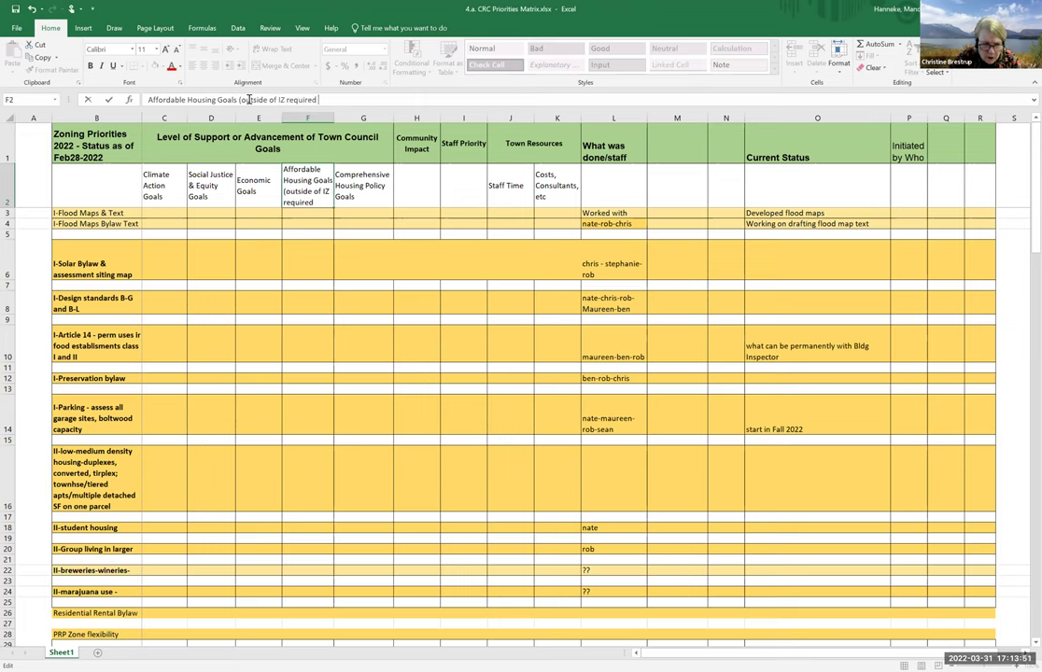
{"action": "type", "text": " units)"}
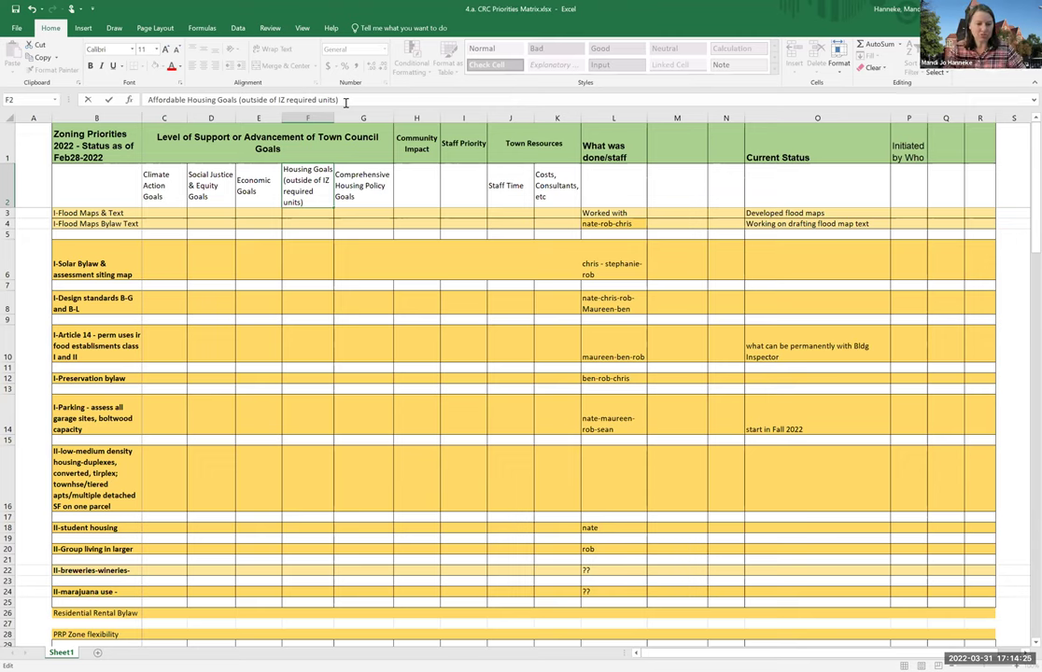
{"action": "left_click", "coordinate": [307, 223]}
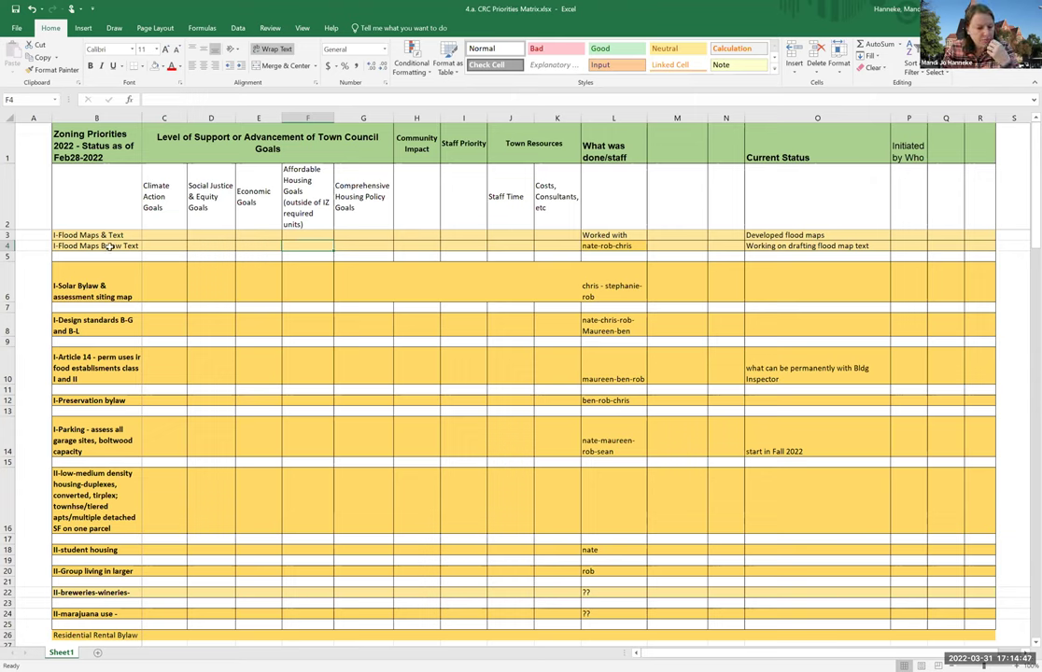
- Enter "High" under Climate Action Goals for both flood map rows, in C3 and C4
{"action": "left_click", "coordinate": [165, 236]}
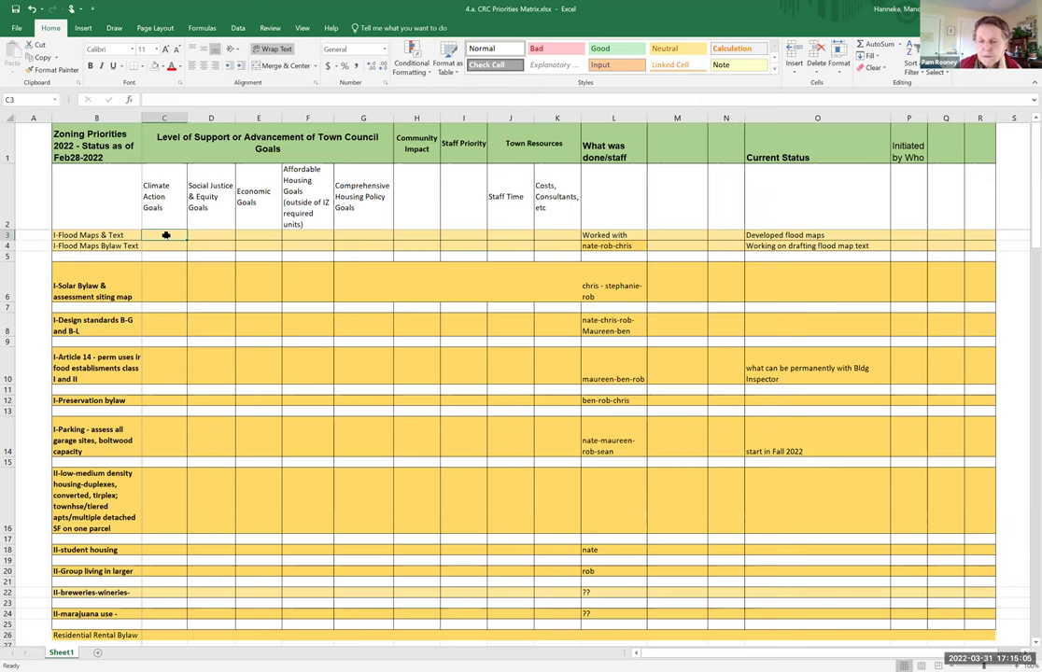
{"action": "type", "text": "High"}
{"action": "key", "text": "Return"}
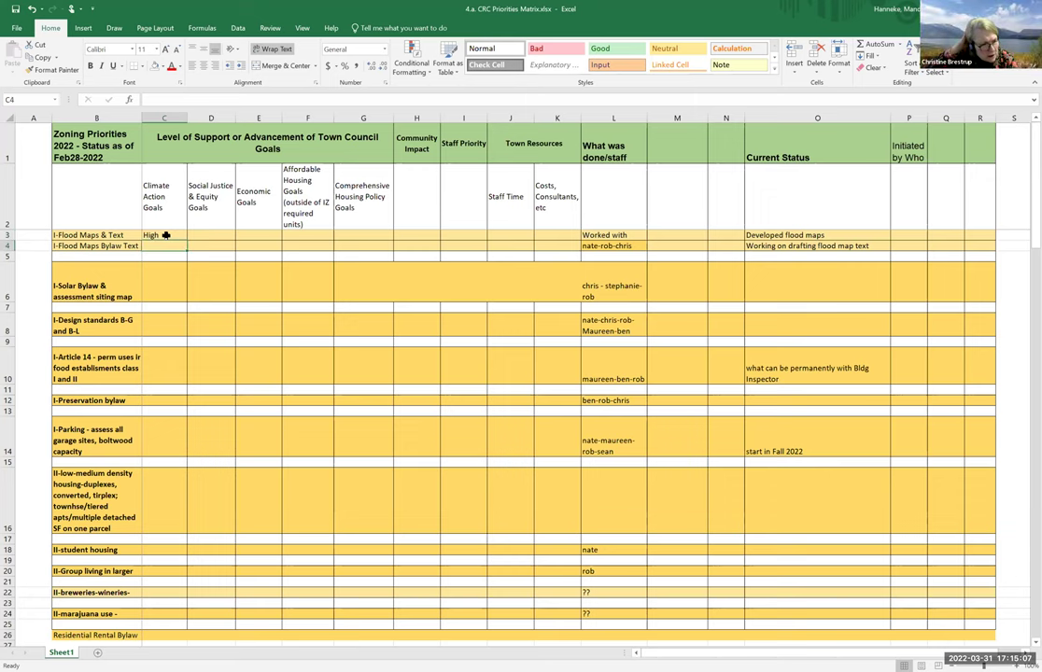
{"action": "type", "text": "High"}
{"action": "key", "text": "Return"}
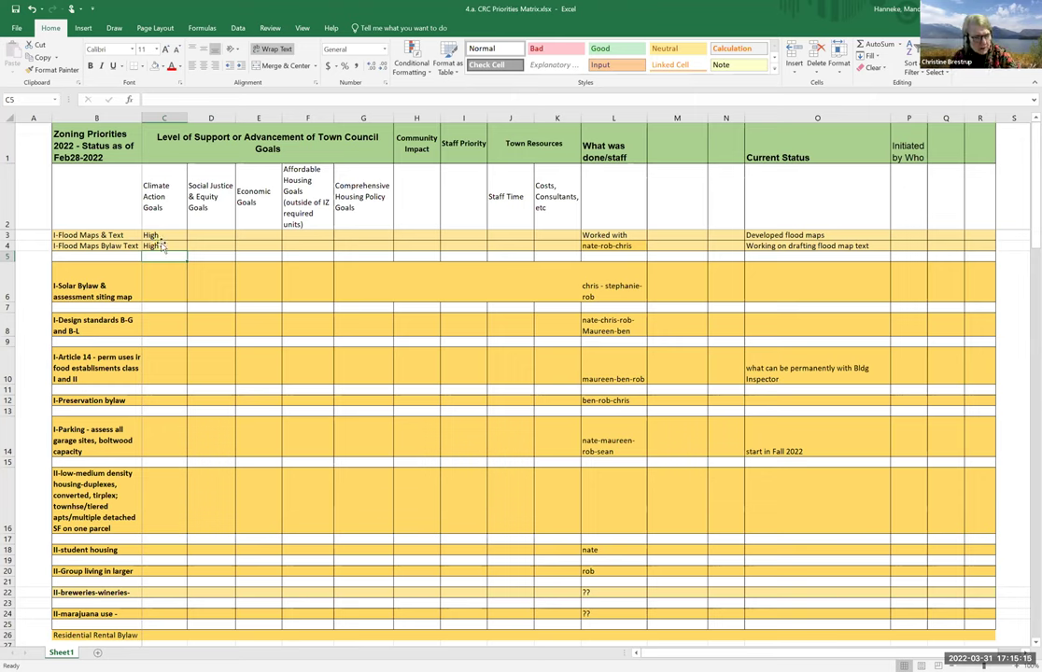
- Enter "High" under Climate Action Goals for the Solar Bylaw & assessment siting map row
{"action": "left_click", "coordinate": [213, 236]}
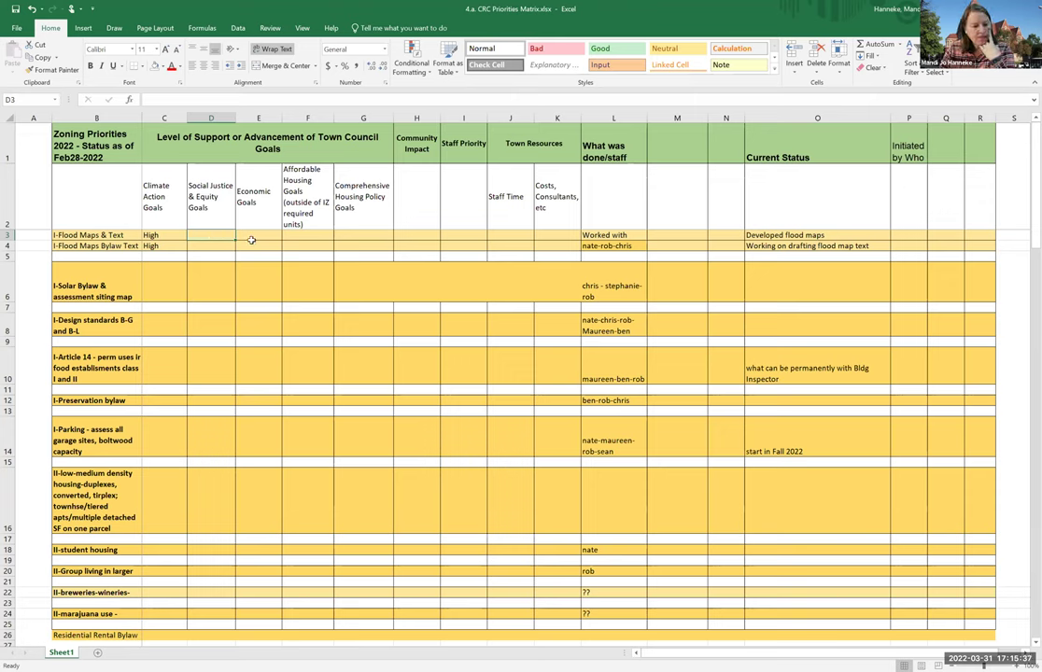
{"action": "left_click", "coordinate": [163, 287]}
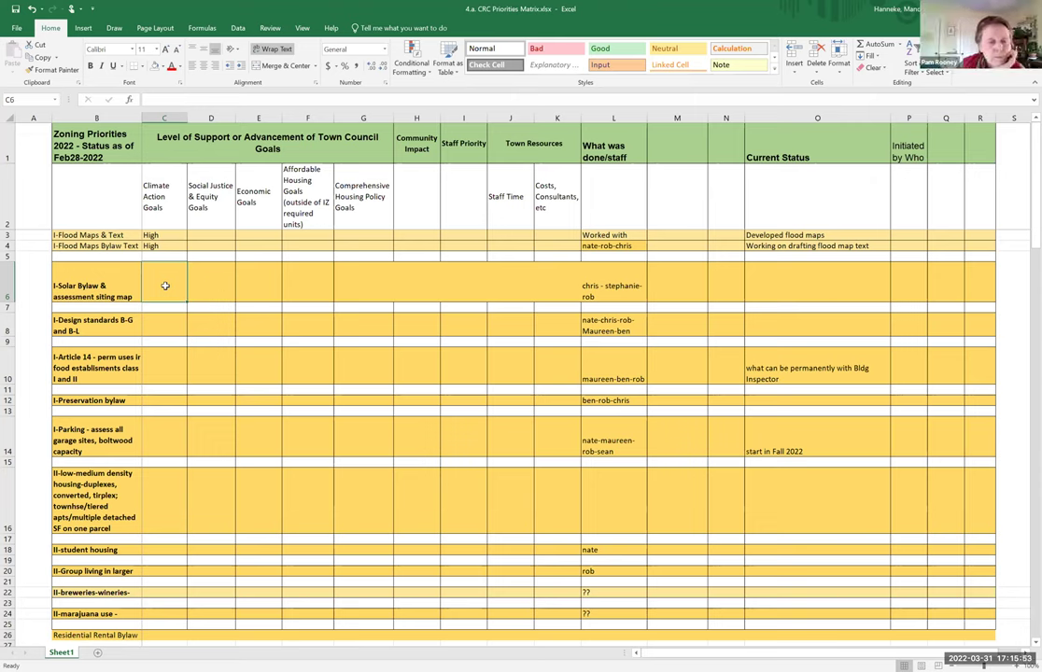
{"action": "type", "text": "High"}
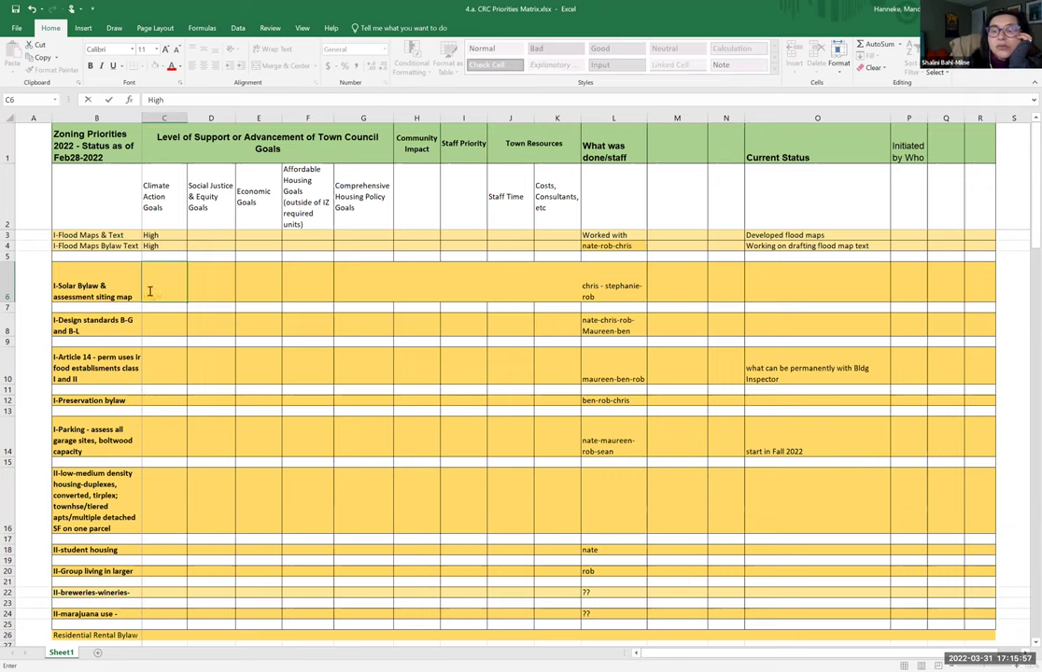
{"action": "left_click", "coordinate": [143, 295]}
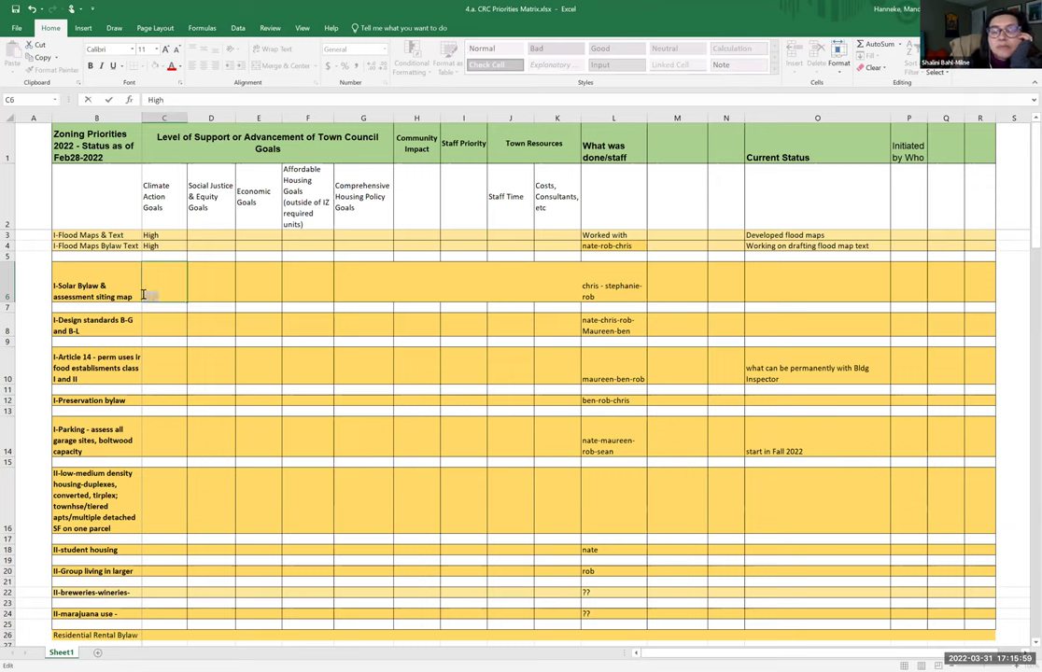
{"action": "left_click", "coordinate": [180, 66]}
{"action": "left_click", "coordinate": [174, 80]}
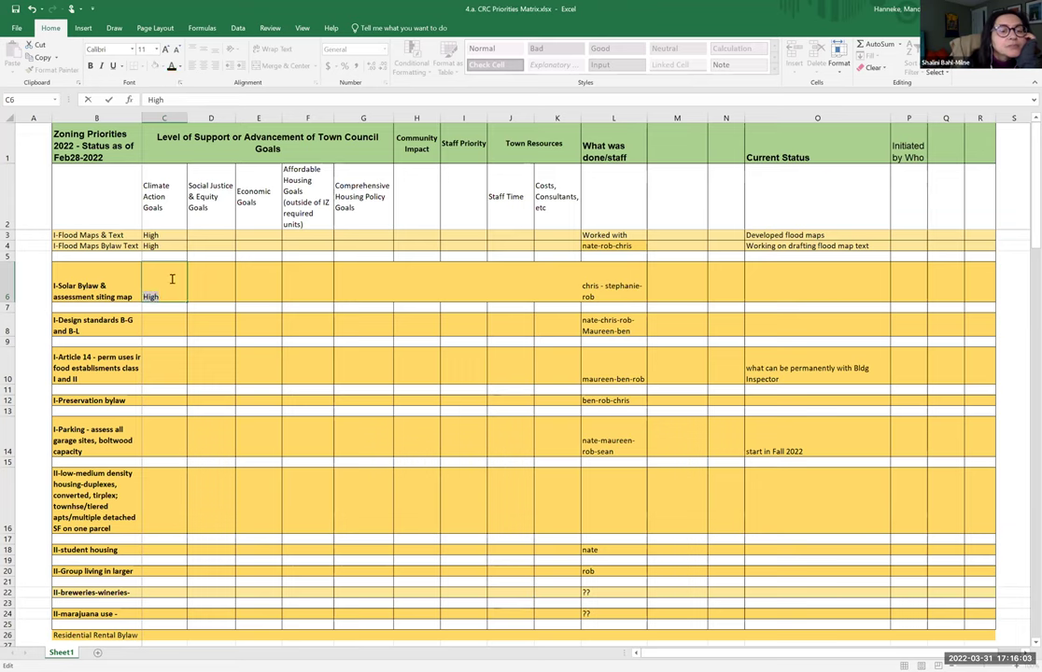
{"action": "left_click_drag", "start_coordinate": [541, 279], "coordinate": [170, 267]}
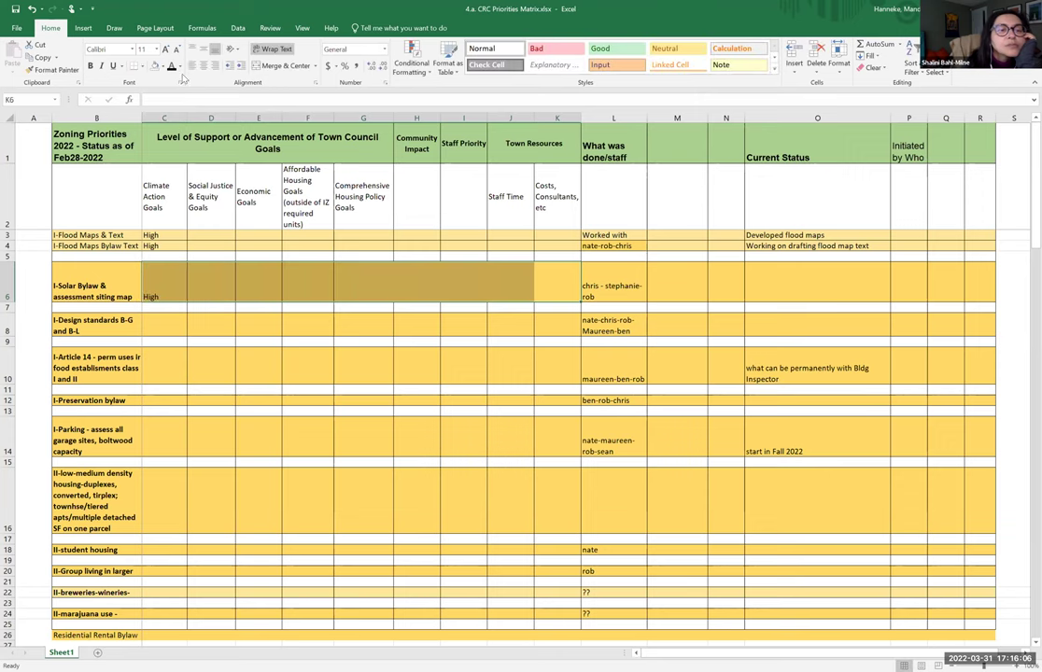
- Enter "High - Regional" under Social Justice & Equity Goals for the Solar Bylaw & assessment siting map row
{"action": "left_click", "coordinate": [210, 274]}
{"action": "type", "text": "High"}
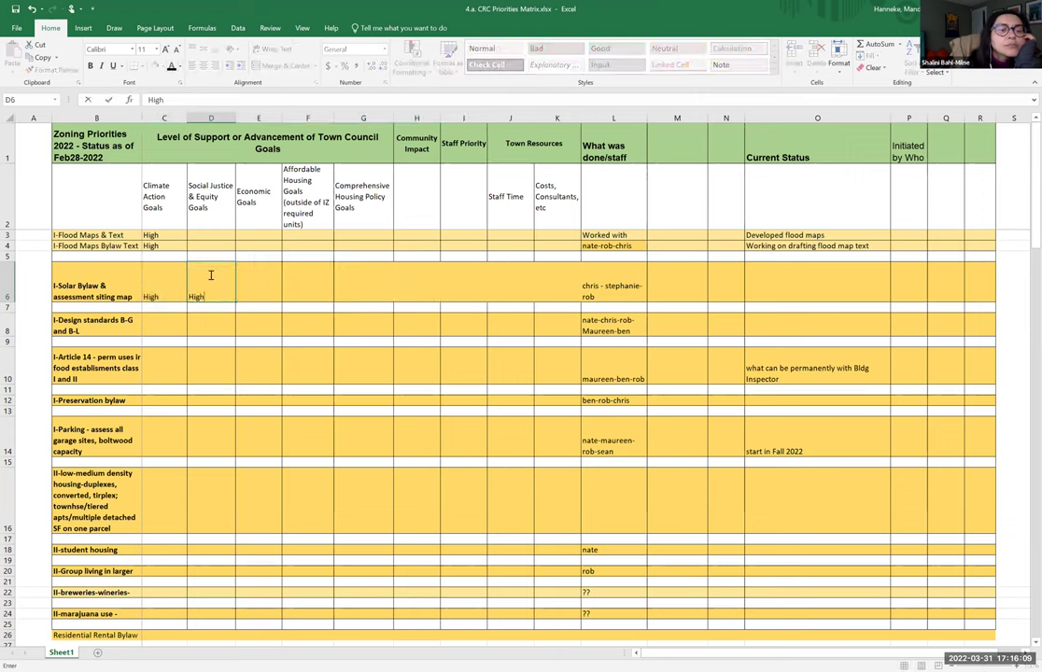
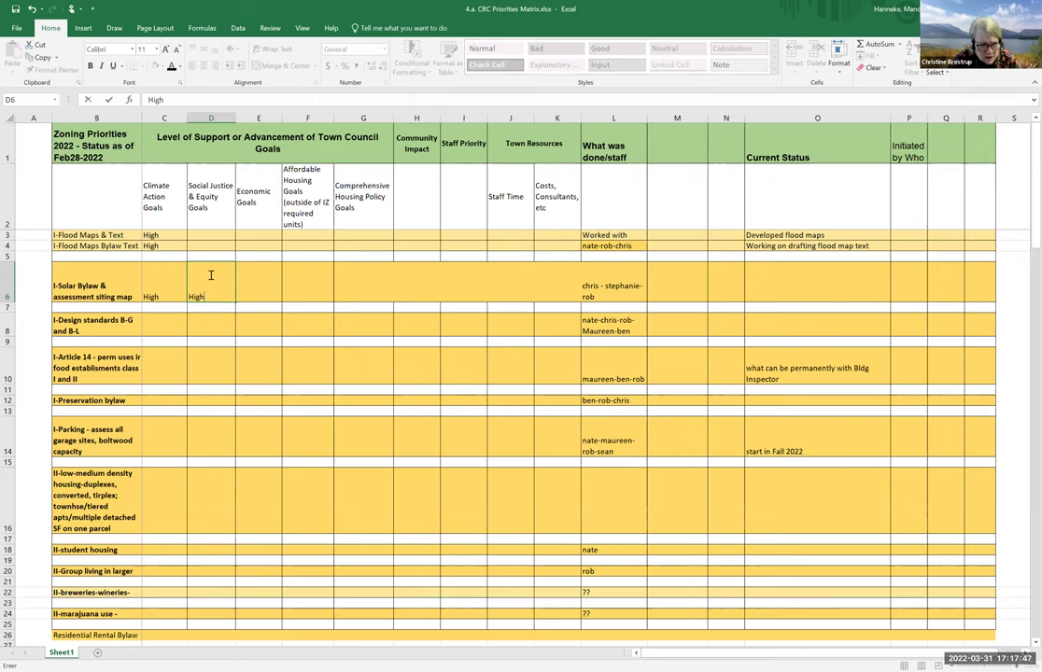
{"action": "type", "text": "- Glob"}
{"action": "key", "text": "BackSpace"}
{"action": "key", "text": "BackSpace"}
{"action": "key", "text": "BackSpace"}
{"action": "key", "text": "BackSpace"}
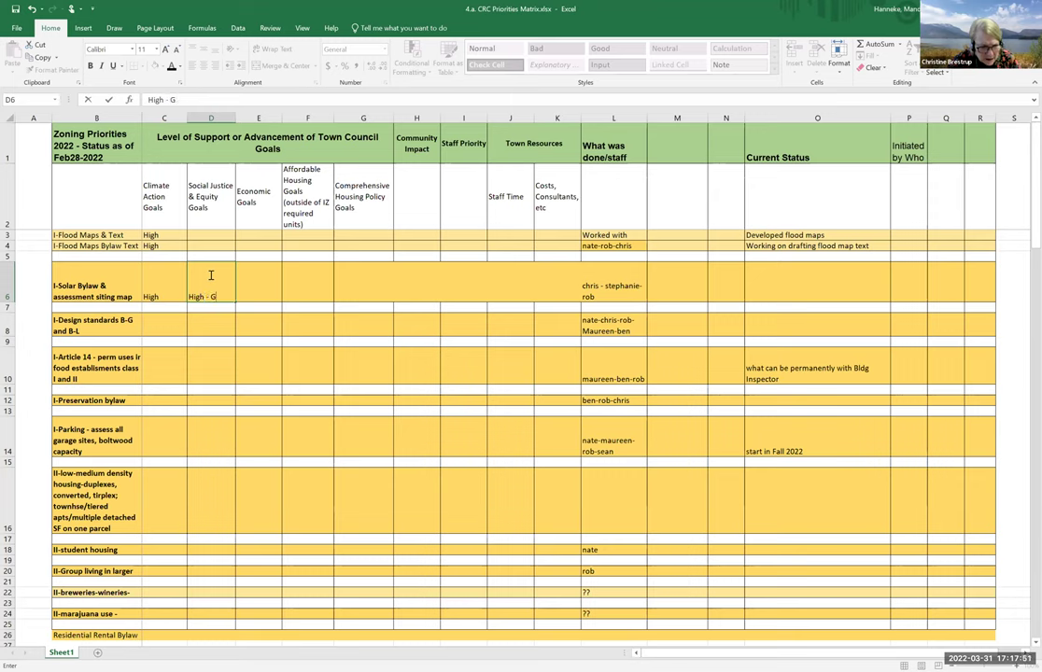
{"action": "type", "text": "Regional"}
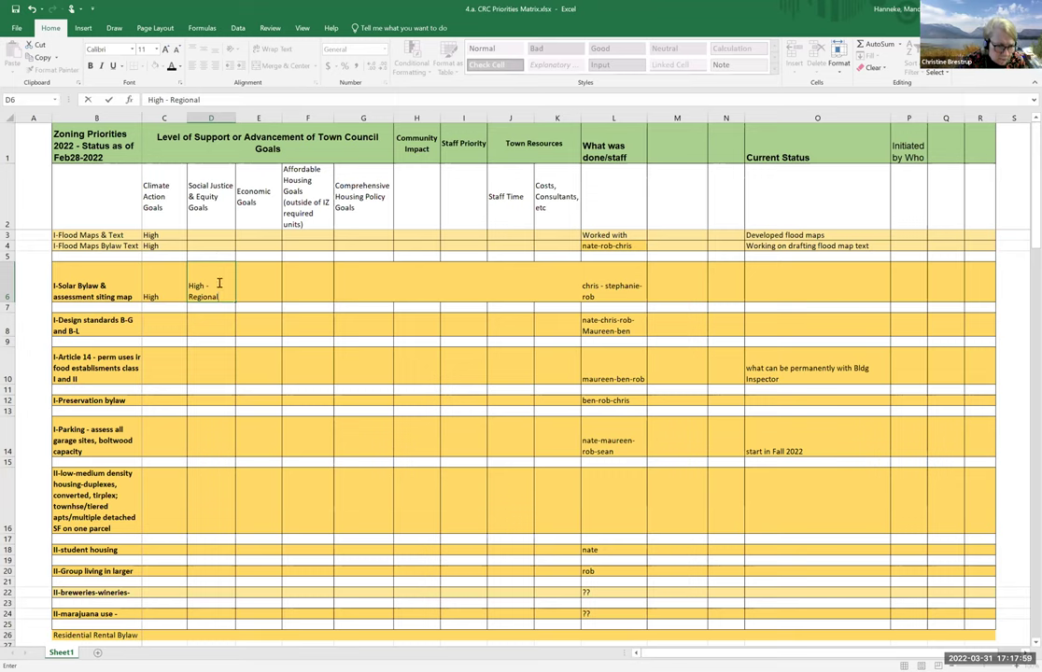
{"action": "left_click", "coordinate": [216, 254]}
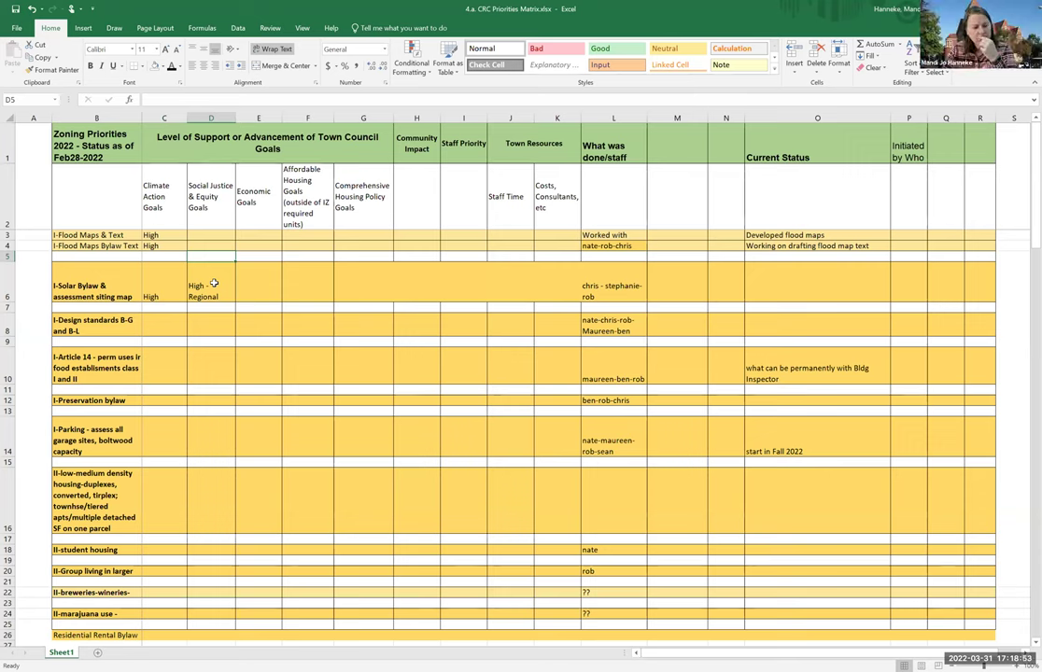
- Change the Solar Bylaw row's Social Justice & Equity rating in D6 to "Medium - Regional"
{"action": "left_click", "coordinate": [214, 283]}
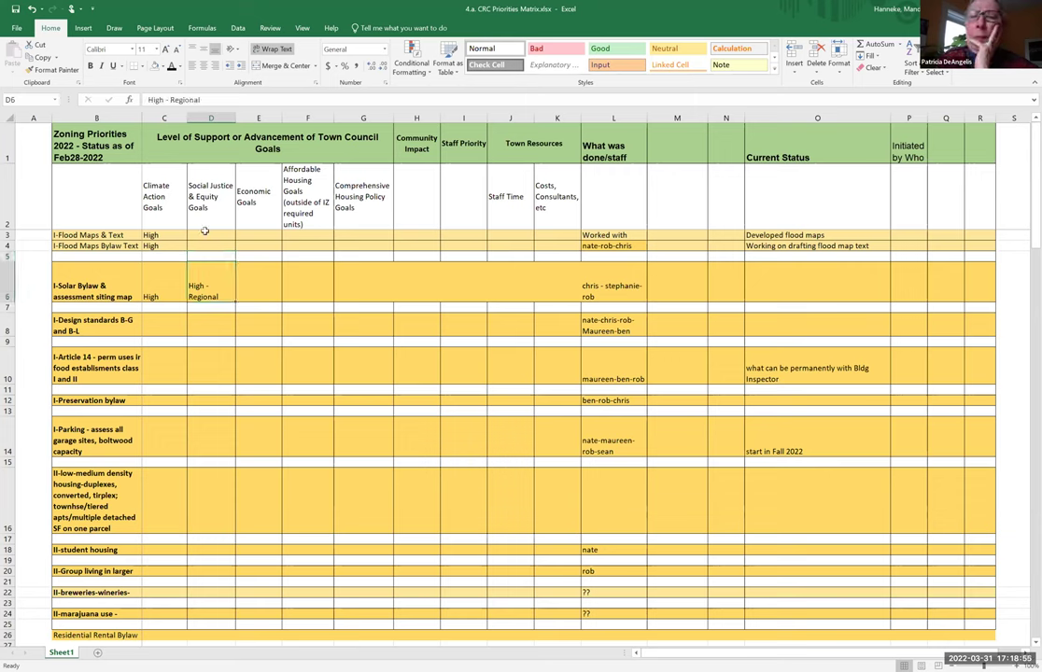
{"action": "left_click_drag", "start_coordinate": [163, 99], "coordinate": [145, 99]}
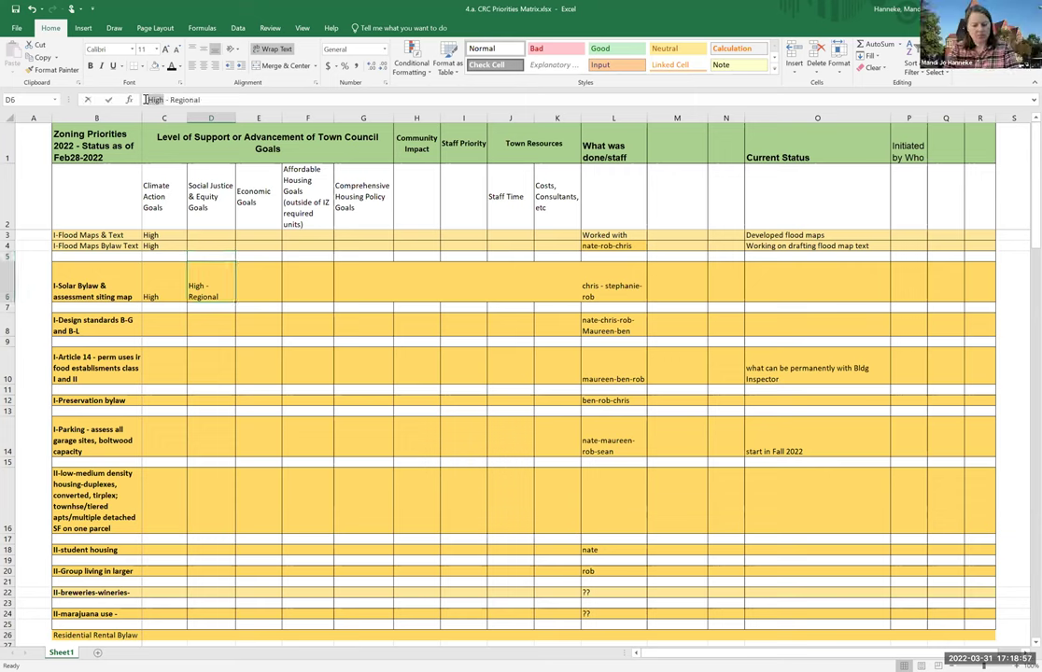
{"action": "type", "text": "Medium"}
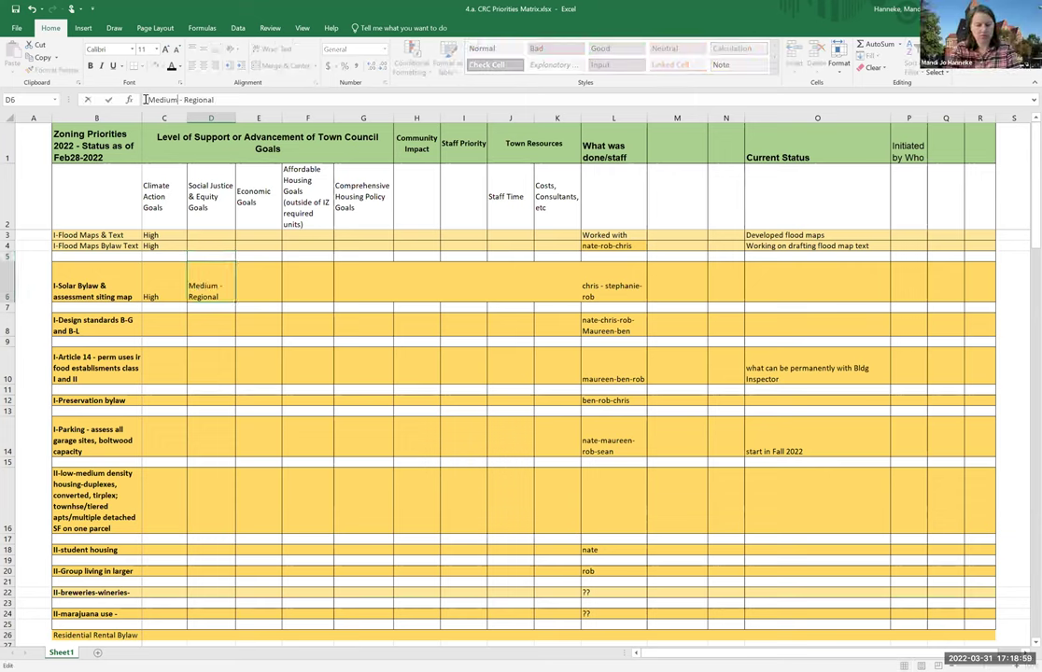
{"action": "left_click", "coordinate": [214, 270]}
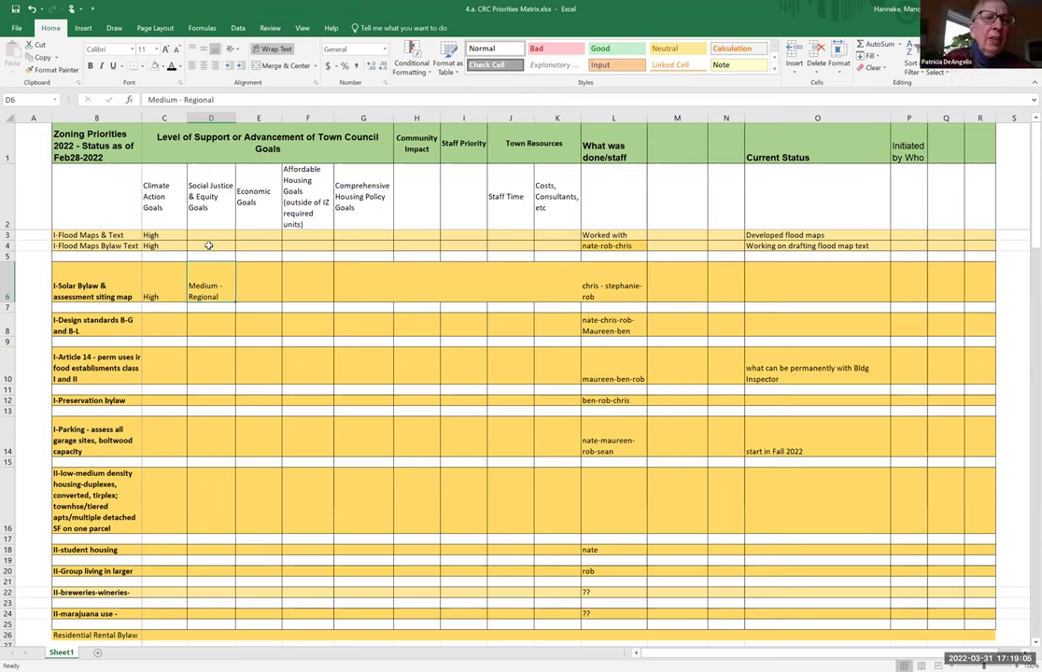
- Copy the "Medium - Regional" rating from D6 into D4 and D3 for both flood map rows
{"action": "left_click", "coordinate": [208, 245]}
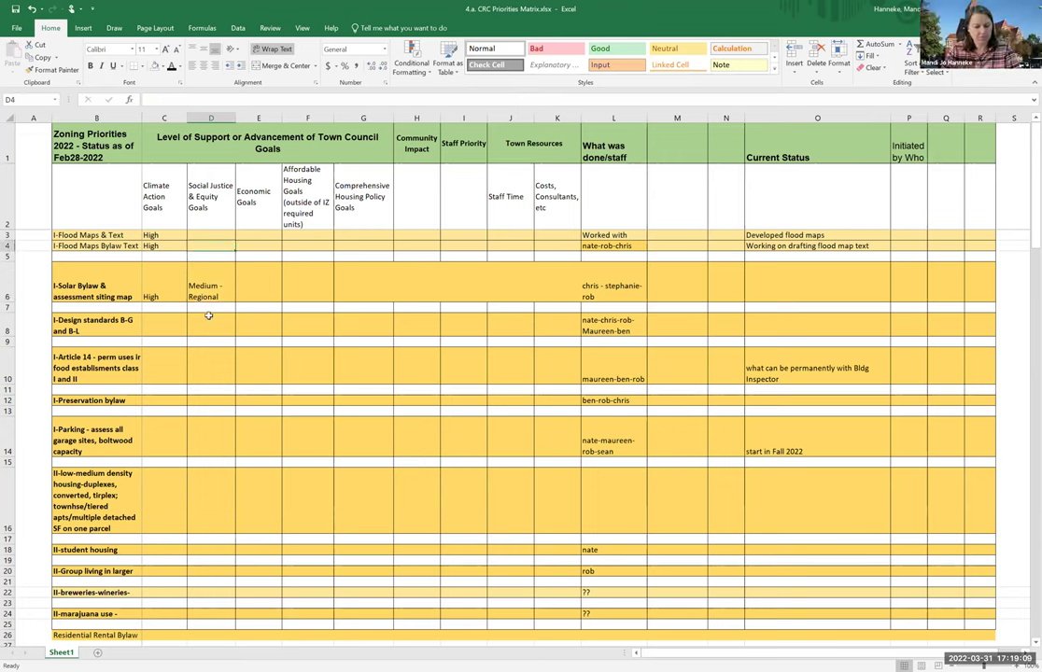
{"action": "left_click", "coordinate": [207, 290]}
{"action": "key", "text": "ctrl+c"}
{"action": "left_click", "coordinate": [208, 245]}
{"action": "key", "text": "ctrl+v"}
{"action": "left_click", "coordinate": [204, 235]}
{"action": "key", "text": "ctrl+v"}
- Change the Solar Bylaw row's Social Justice & Equity rating in D6 to "HIgh - Regional"
{"action": "left_click", "coordinate": [207, 290]}
{"action": "double_click", "coordinate": [160, 99]}
{"action": "type", "text": "HIgh"}
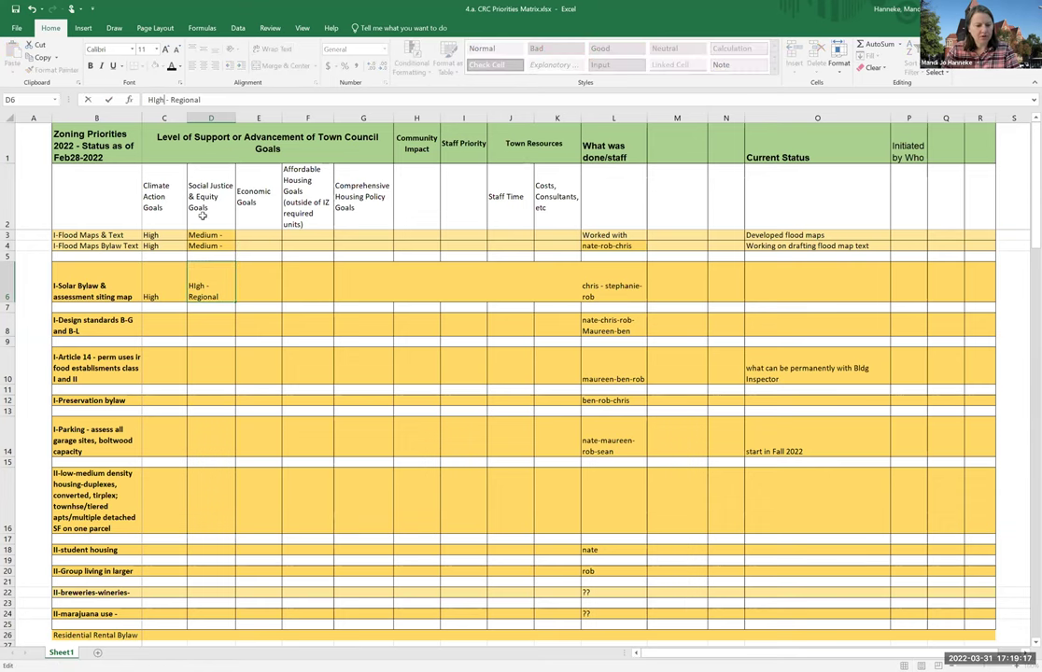
- Enter "High" under Climate Action Goals for the Design standards B-G and B-L row
{"action": "double_click", "coordinate": [164, 324]}
{"action": "key", "text": "Escape"}
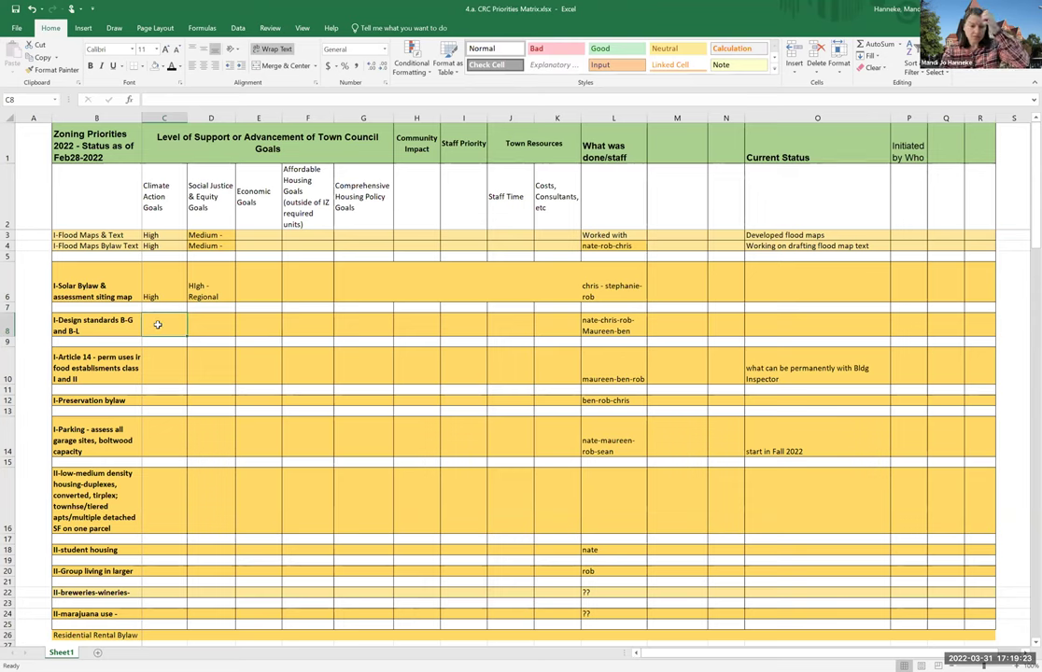
{"action": "type", "text": "High"}
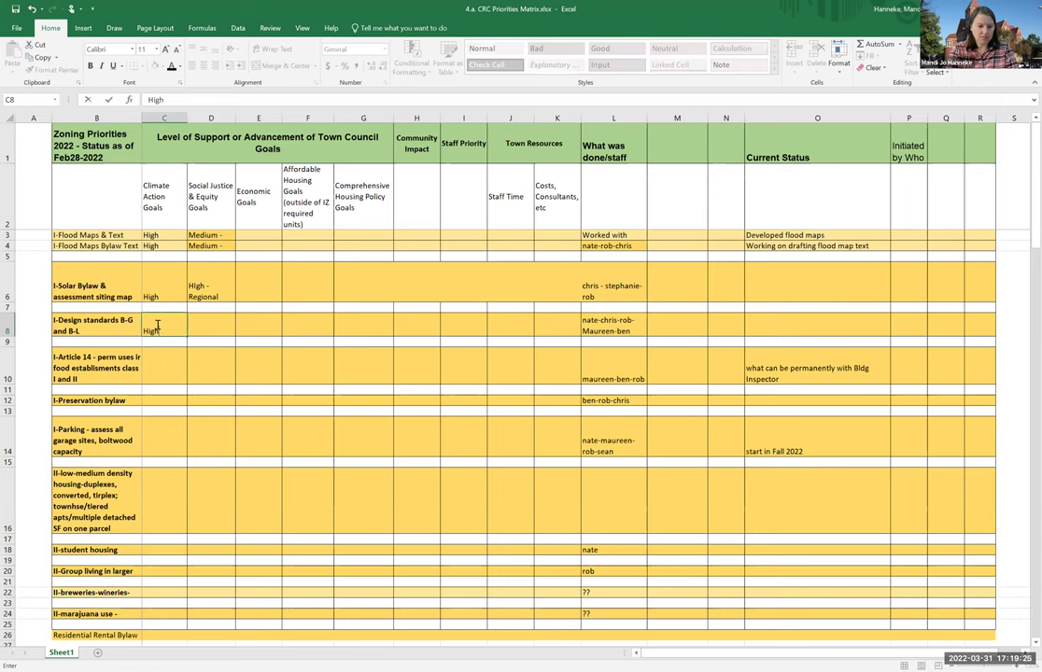
{"action": "key", "text": "Tab"}
{"action": "key", "text": "Tab"}
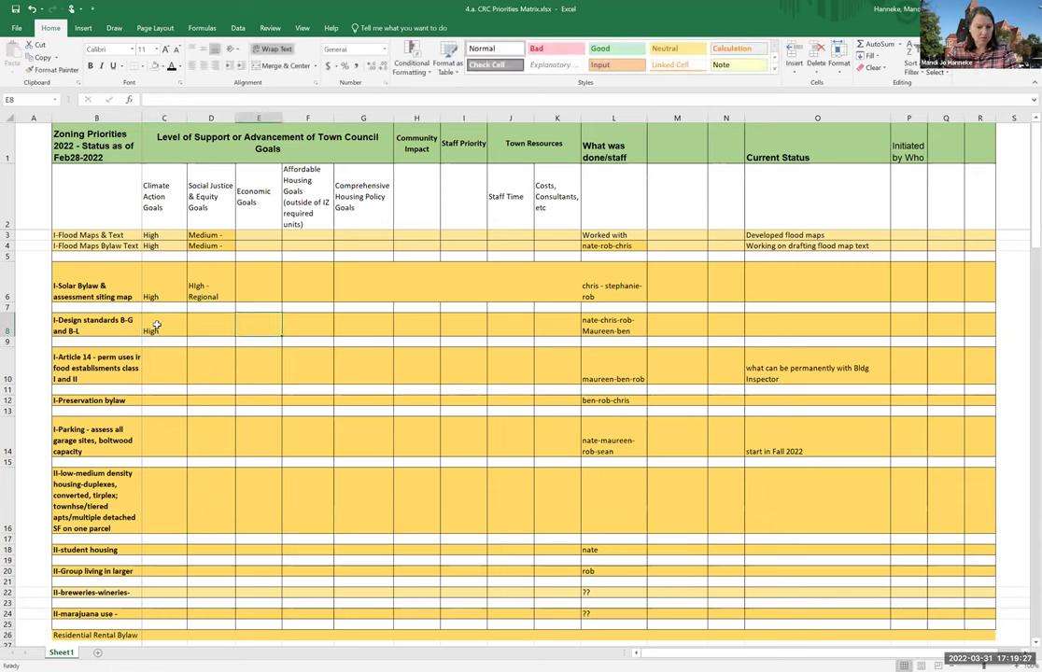
- Enter "High" for the Design standards row under Comprehensive Housing Policy Goals and Economic Goals, in G8 and E8
{"action": "key", "text": "Tab"}
{"action": "key", "text": "Tab"}
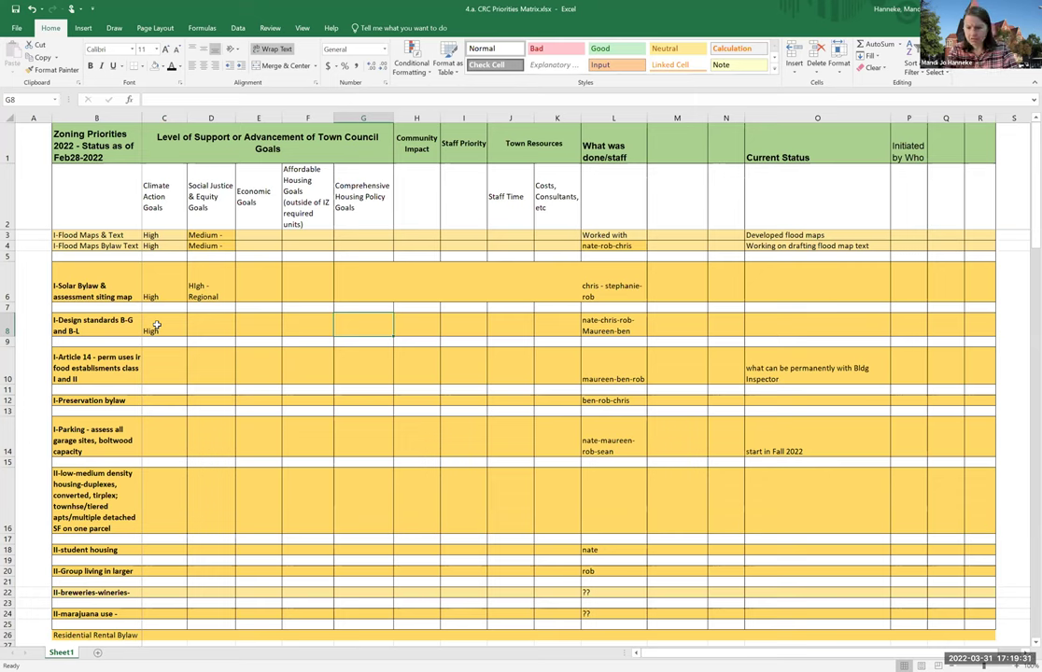
{"action": "type", "text": "Highs"}
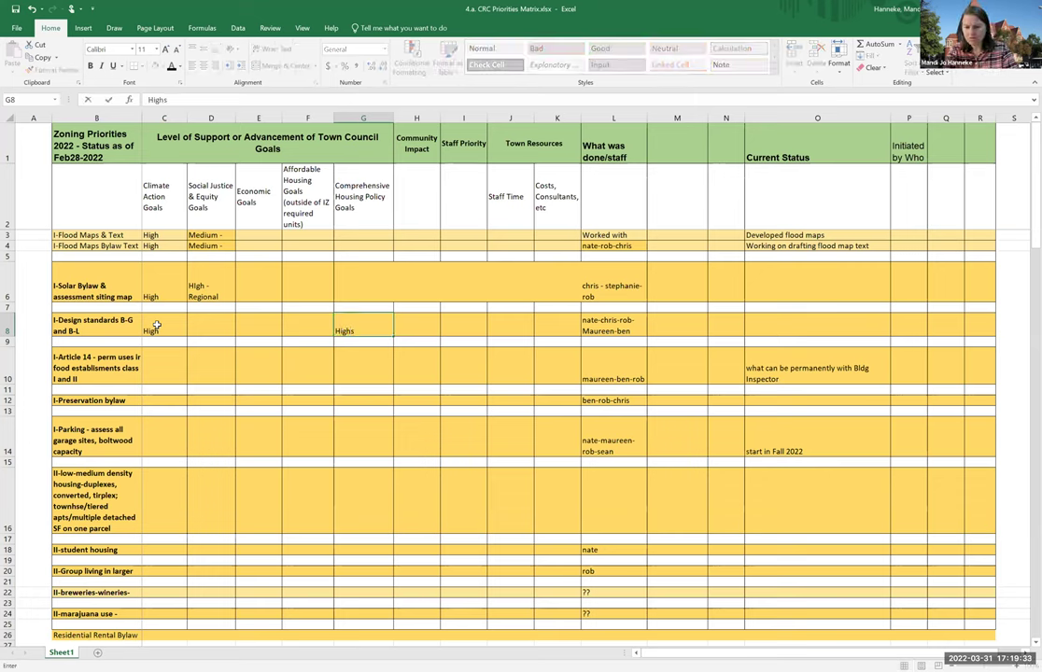
{"action": "key", "text": "BackSpace"}
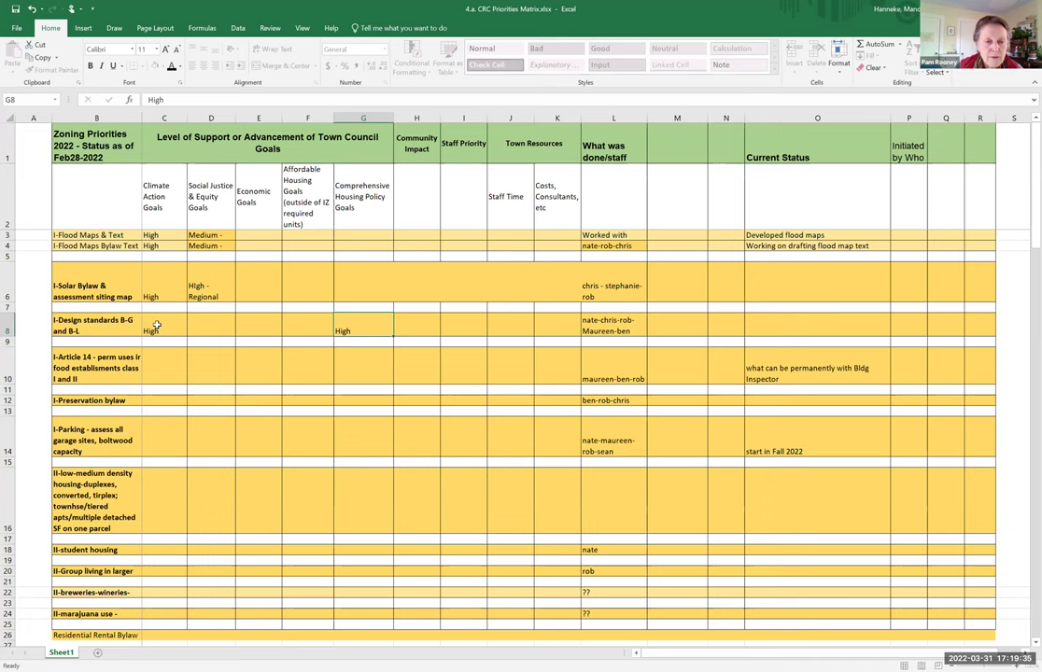
{"action": "left_click", "coordinate": [152, 325]}
{"action": "left_click", "coordinate": [266, 321]}
{"action": "type", "text": "High"}
{"action": "key", "text": "Return"}
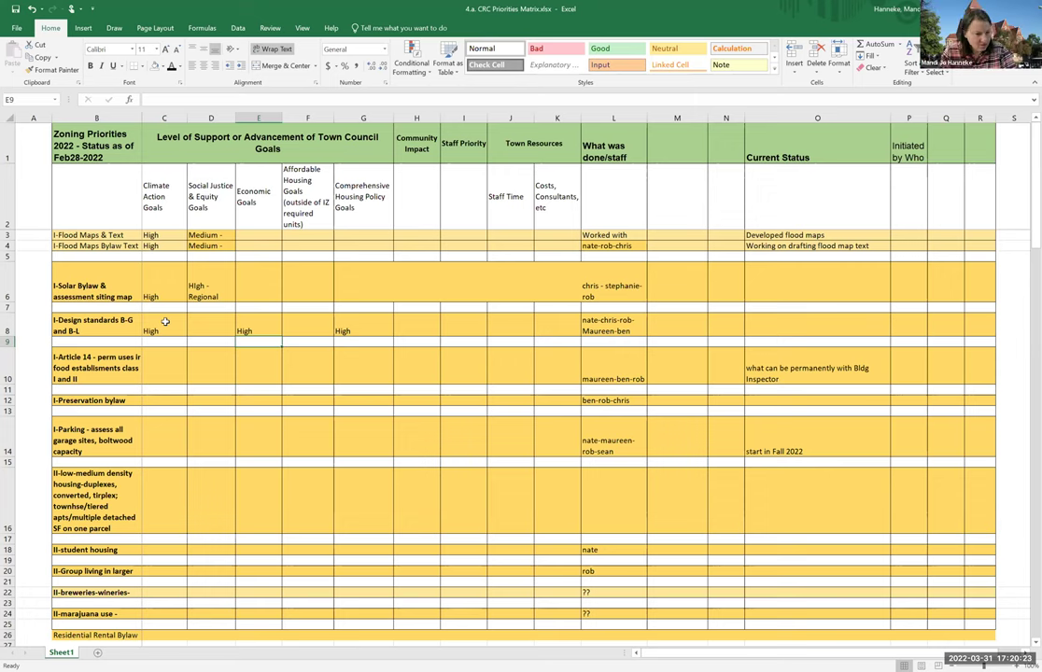
- Extend the Design standards label in B8 to read "I-Design standards B-G and B-L (solar readiness, too?)"
{"action": "scroll", "coordinate": [100, 309], "scroll_direction": "down", "scroll_amount": 3}
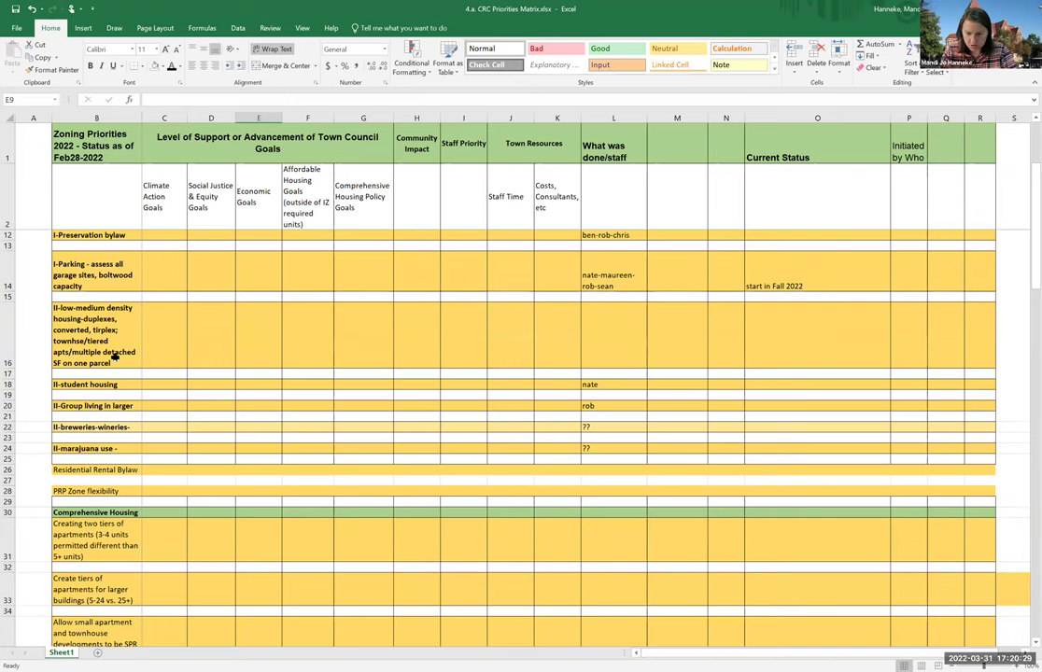
{"action": "scroll", "coordinate": [115, 357], "scroll_direction": "up", "scroll_amount": 3}
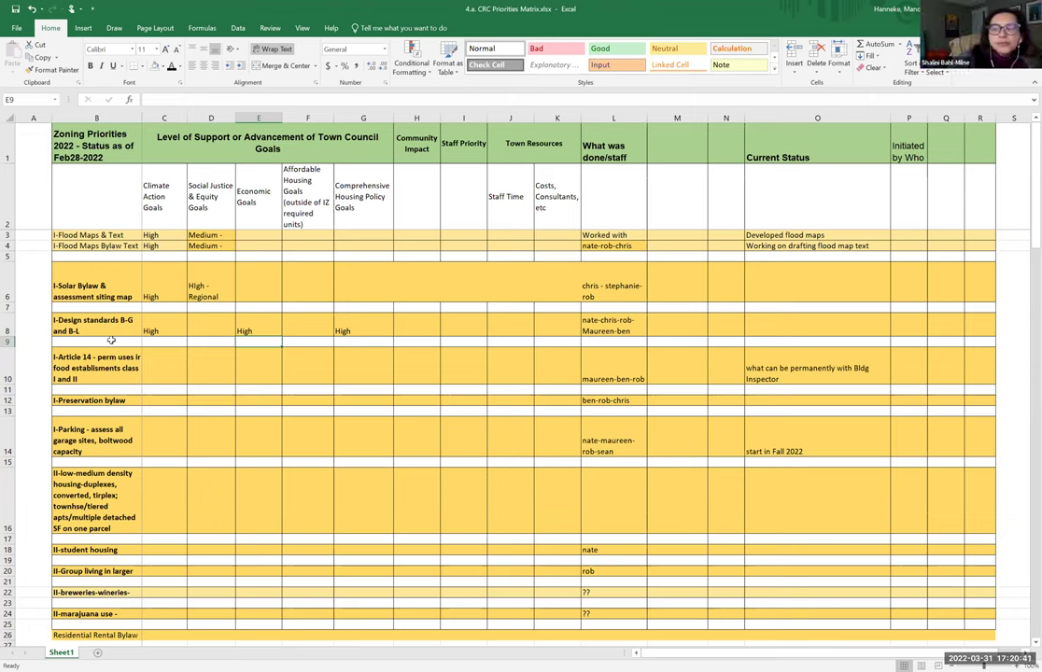
{"action": "left_click", "coordinate": [97, 324]}
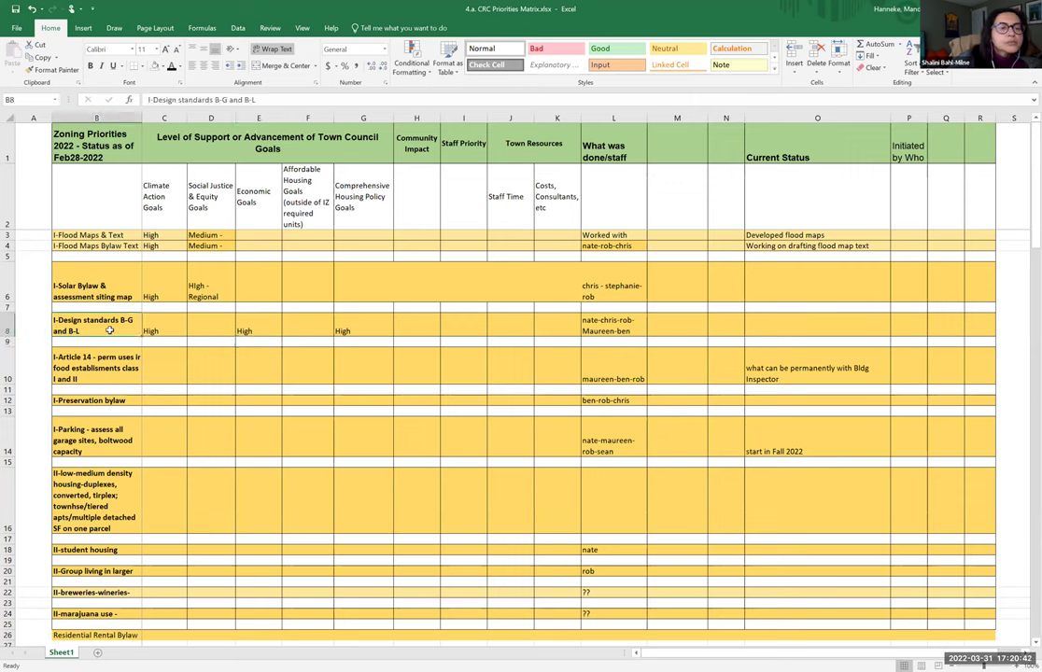
{"action": "left_click", "coordinate": [273, 99]}
{"action": "type", "text": "(solar readi"}
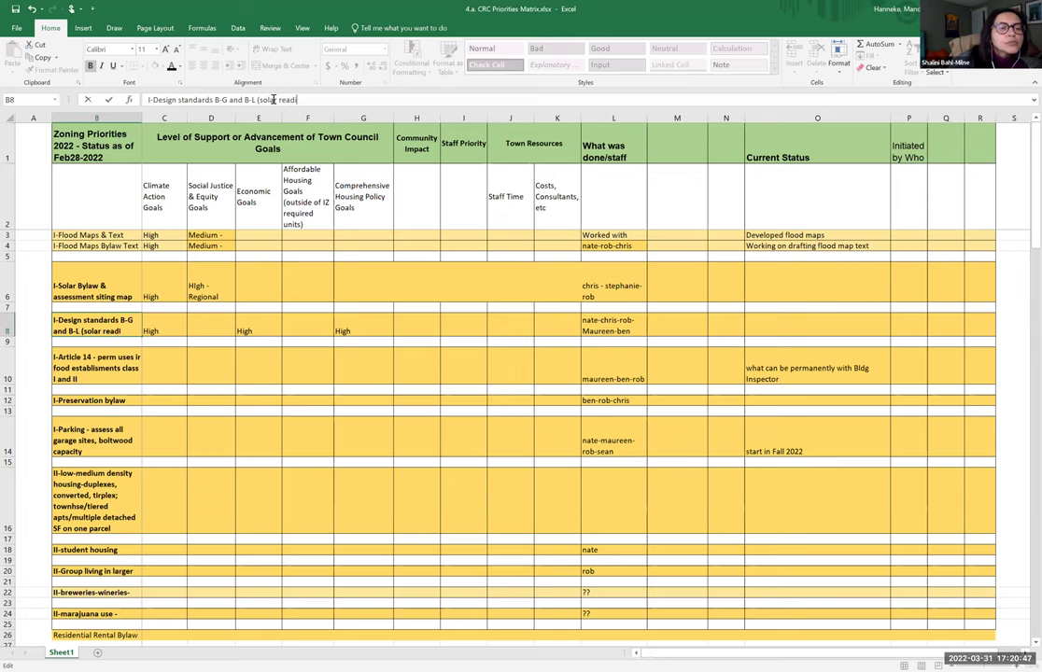
{"action": "type", "text": "ness, too?)"}
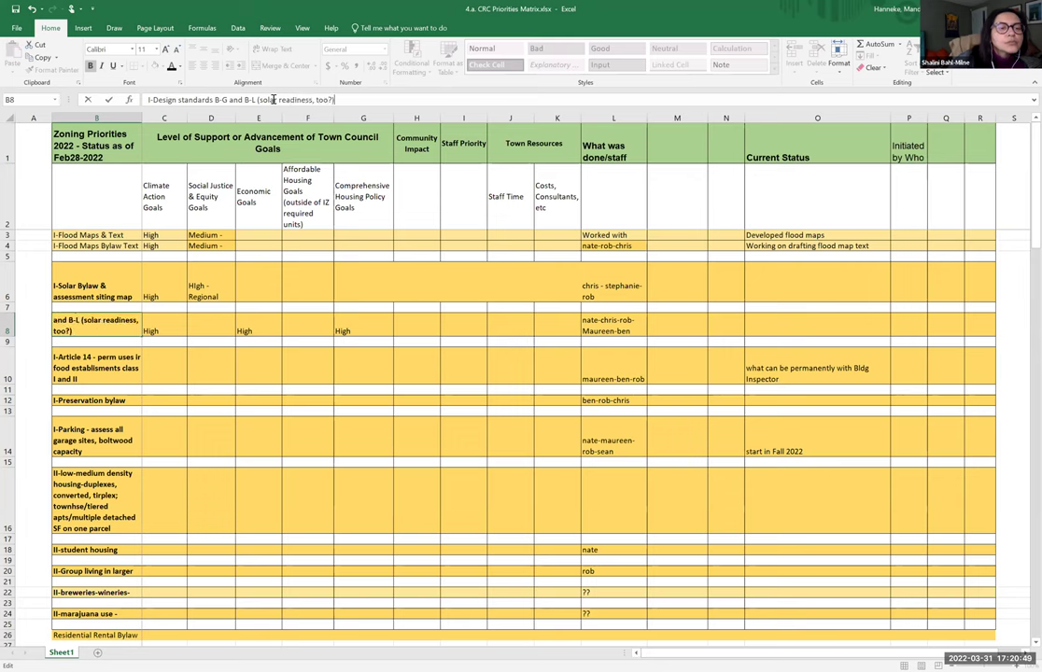
{"action": "key", "text": "Return"}
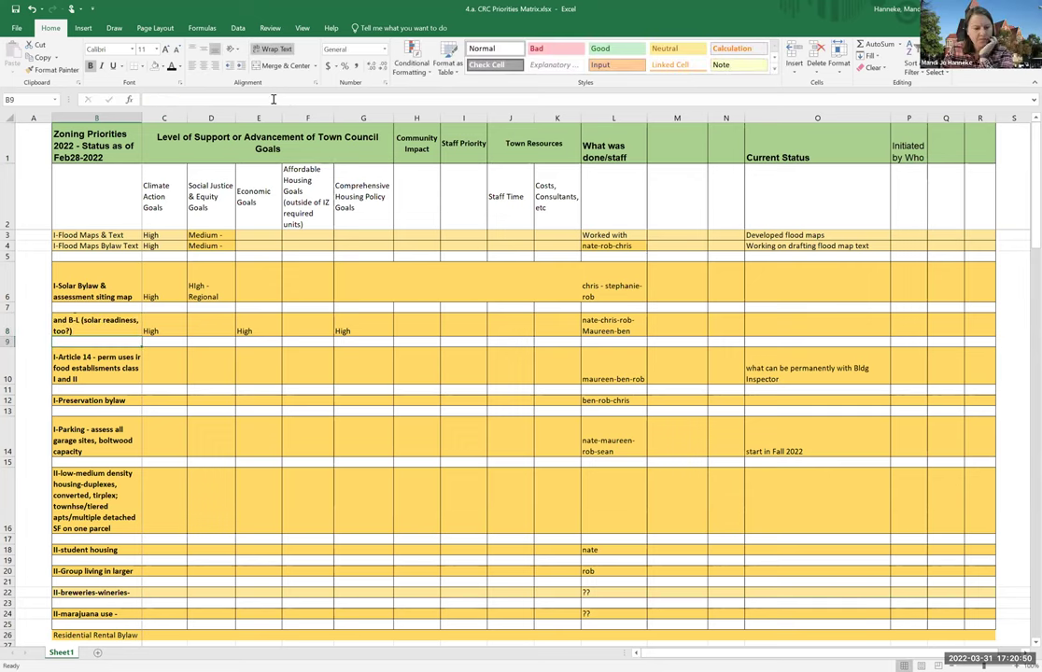
- Enter "High" under Economic Goals for the Article 14 food establishments row
{"action": "left_click", "coordinate": [93, 366]}
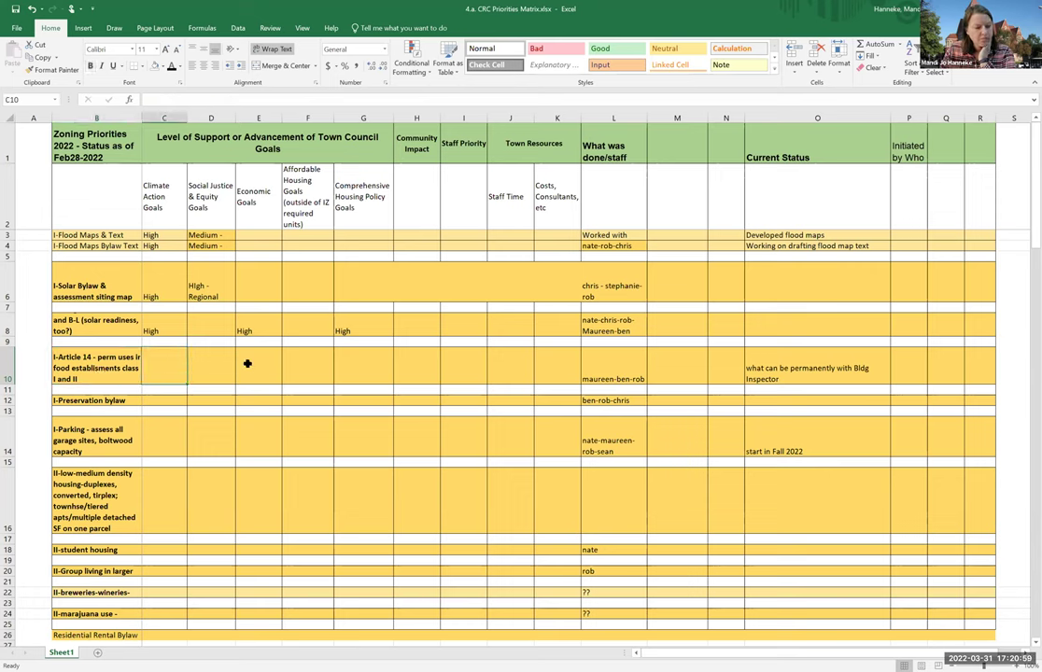
{"action": "left_click", "coordinate": [248, 363]}
{"action": "type", "text": "High"}
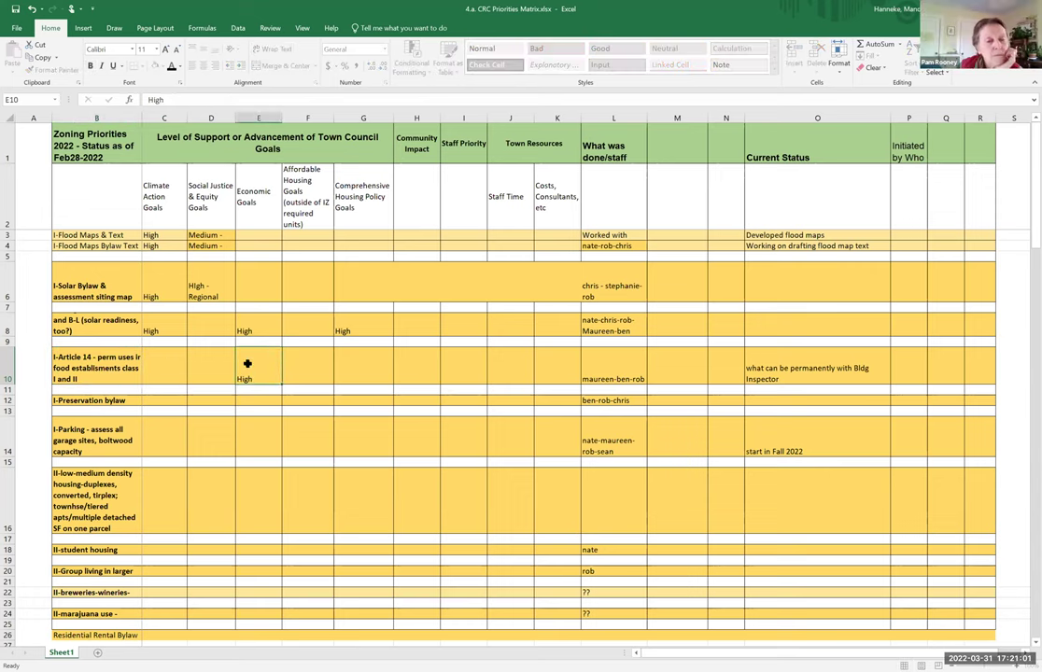
{"action": "key", "text": "Return"}
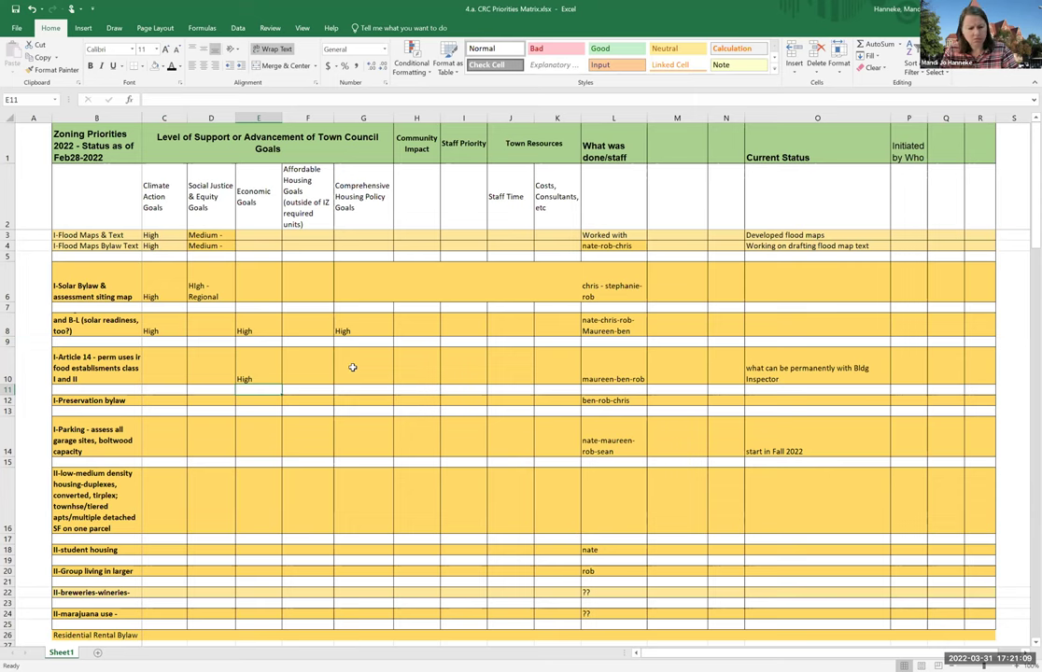
- Enter "High - Tourism; Low - to property owner" under Economic Goals for the Preservation bylaw row and fit the row height to the text
{"action": "scroll", "coordinate": [353, 367], "scroll_direction": "down", "scroll_amount": 1}
{"action": "left_click", "coordinate": [267, 370]}
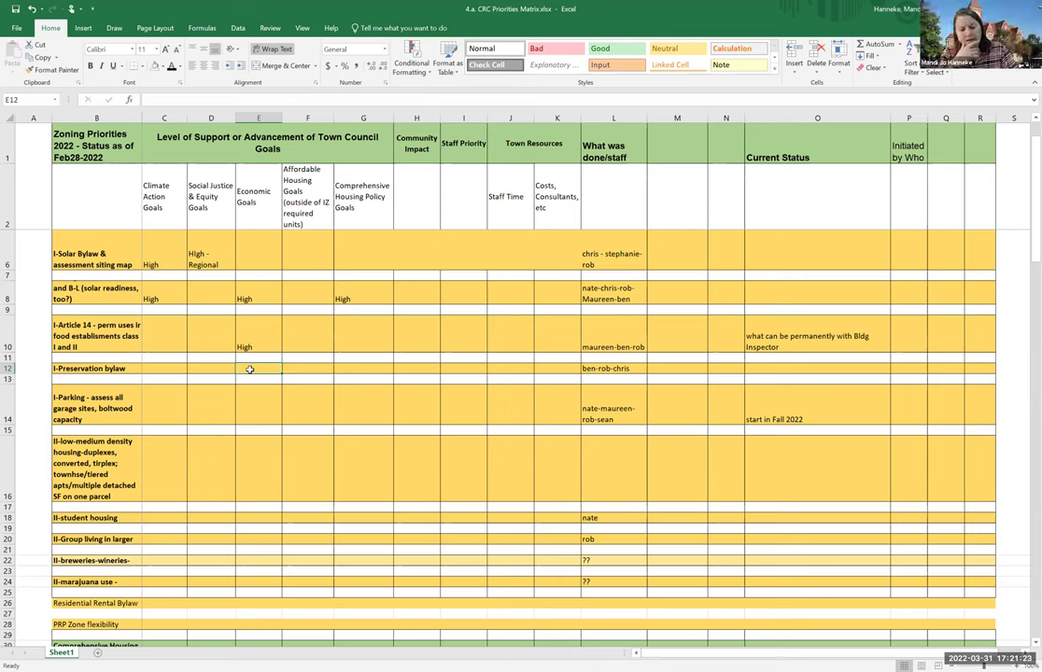
{"action": "type", "text": "High"}
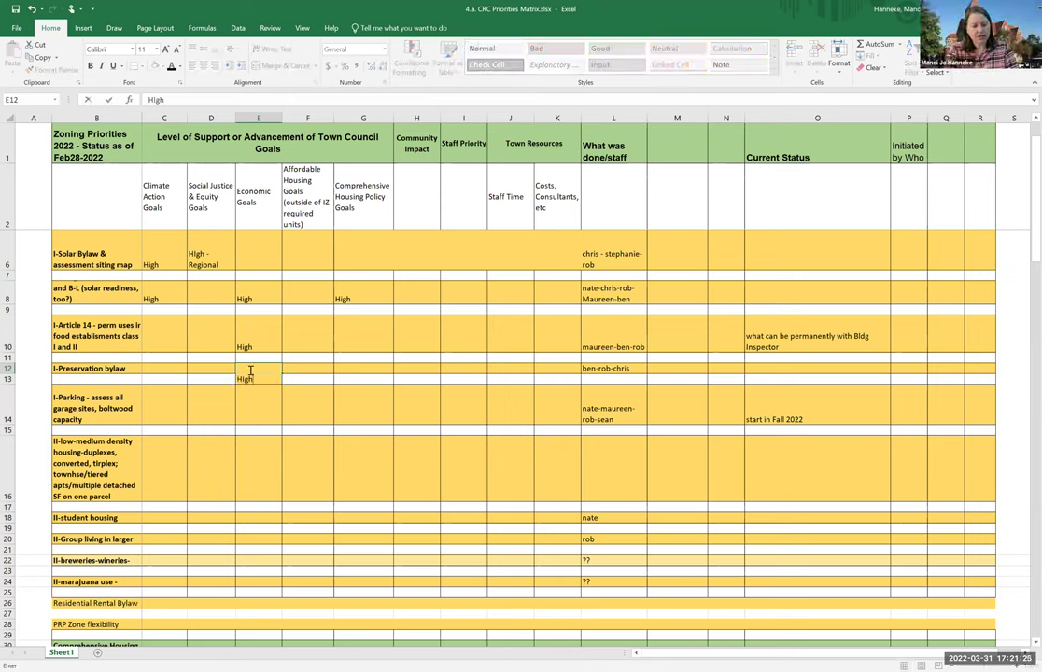
{"action": "type", "text": " -"}
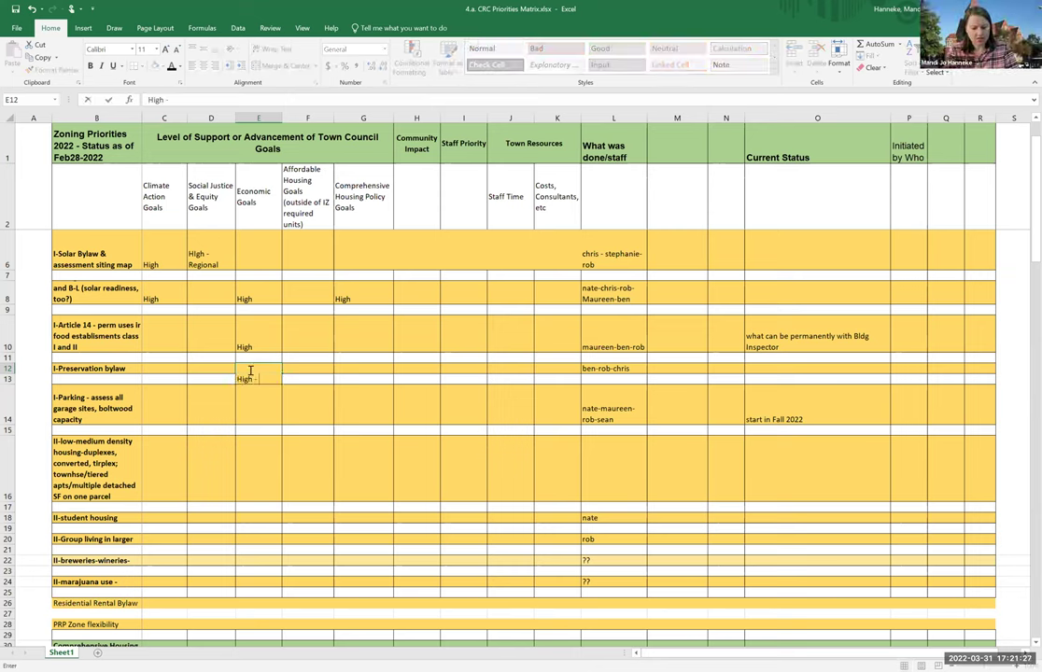
{"action": "type", "text": " Tou"}
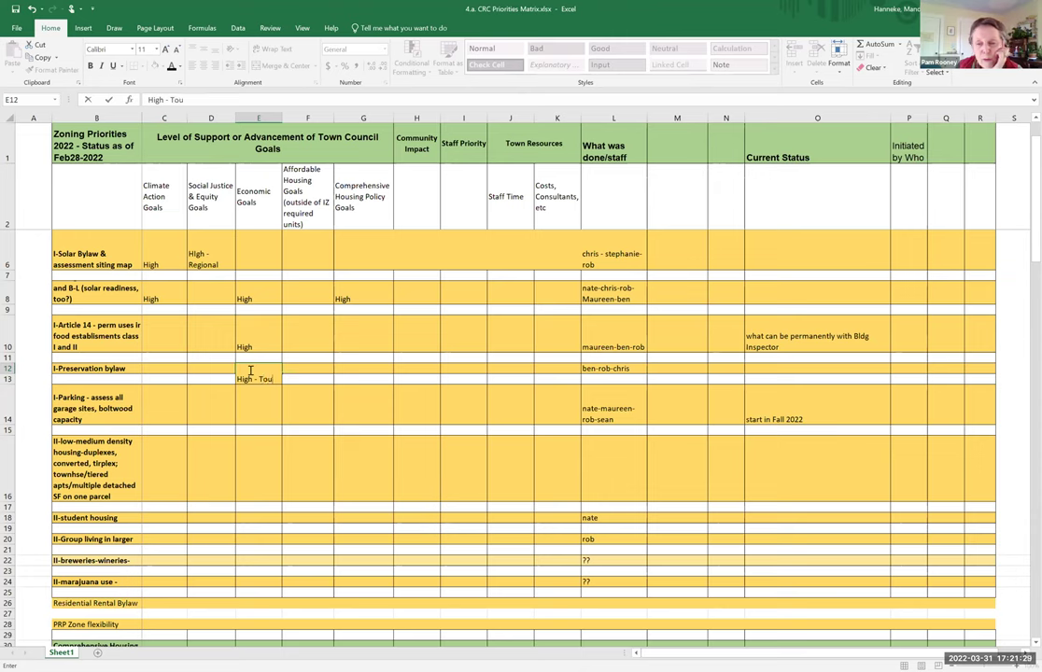
{"action": "type", "text": "rism"}
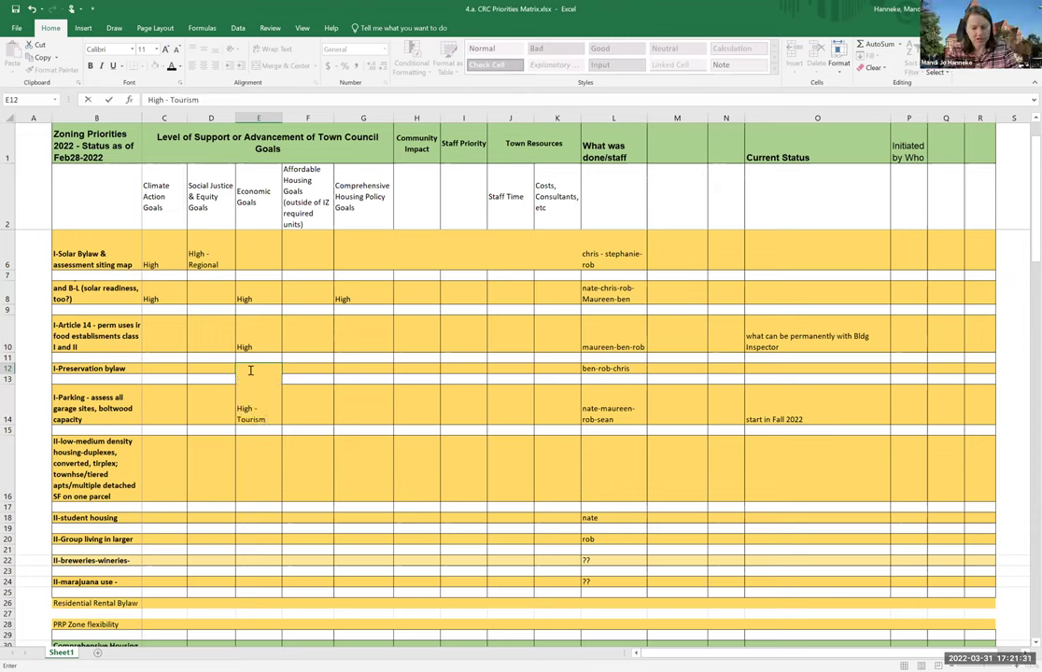
{"action": "type", "text": "; Low -"}
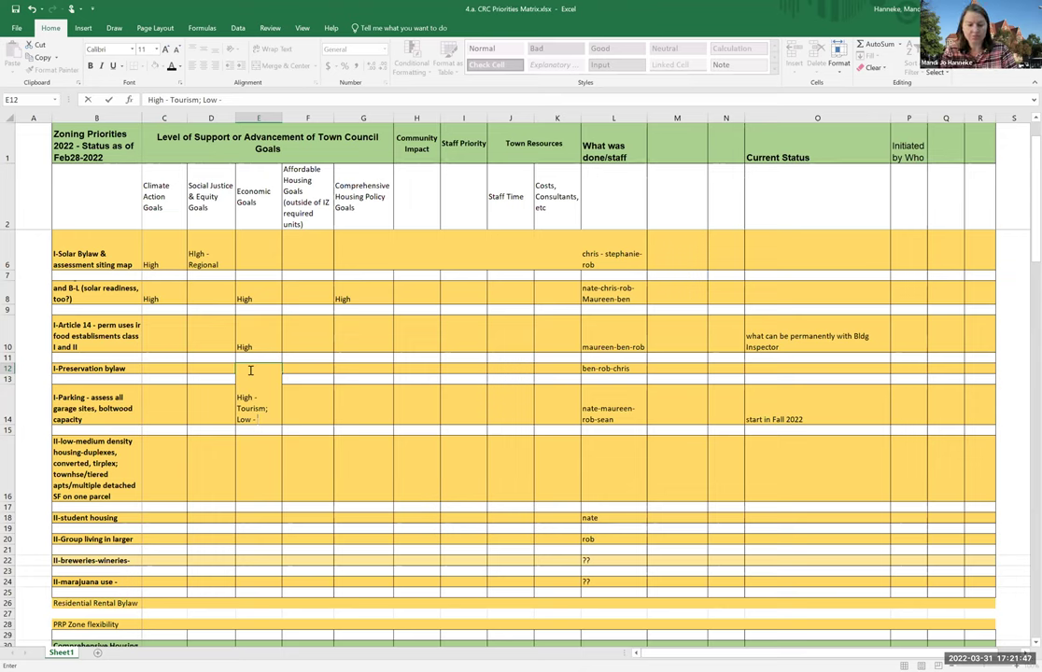
{"action": "type", "text": "to those"}
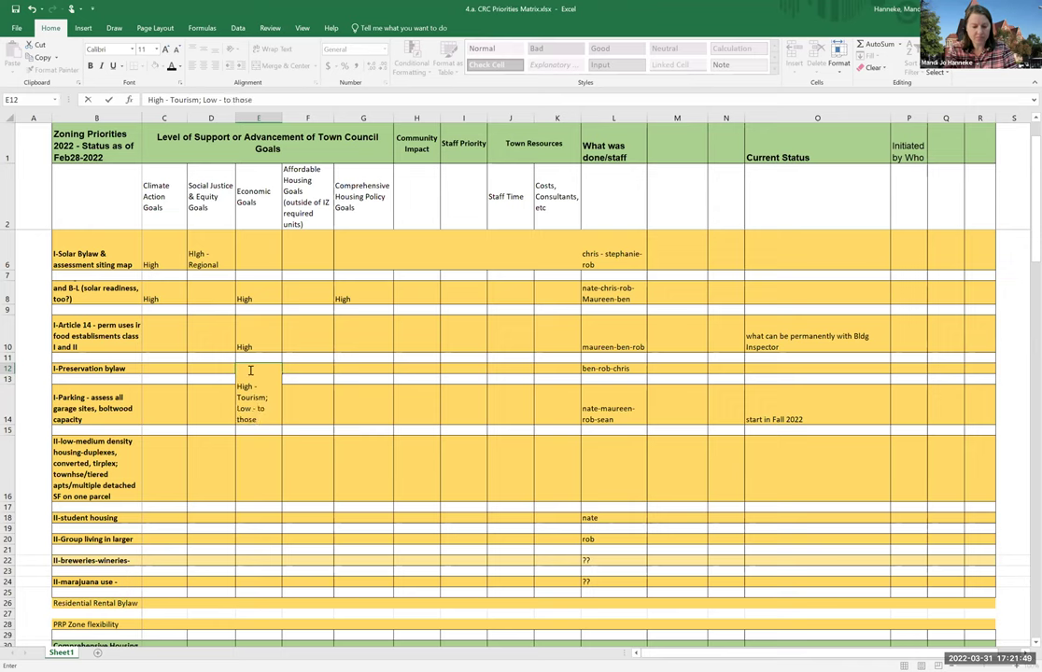
{"action": "key", "text": "BackSpace"}
{"action": "key", "text": "BackSpace"}
{"action": "key", "text": "BackSpace"}
{"action": "key", "text": "BackSpace"}
{"action": "key", "text": "BackSpace"}
{"action": "type", "text": "property"}
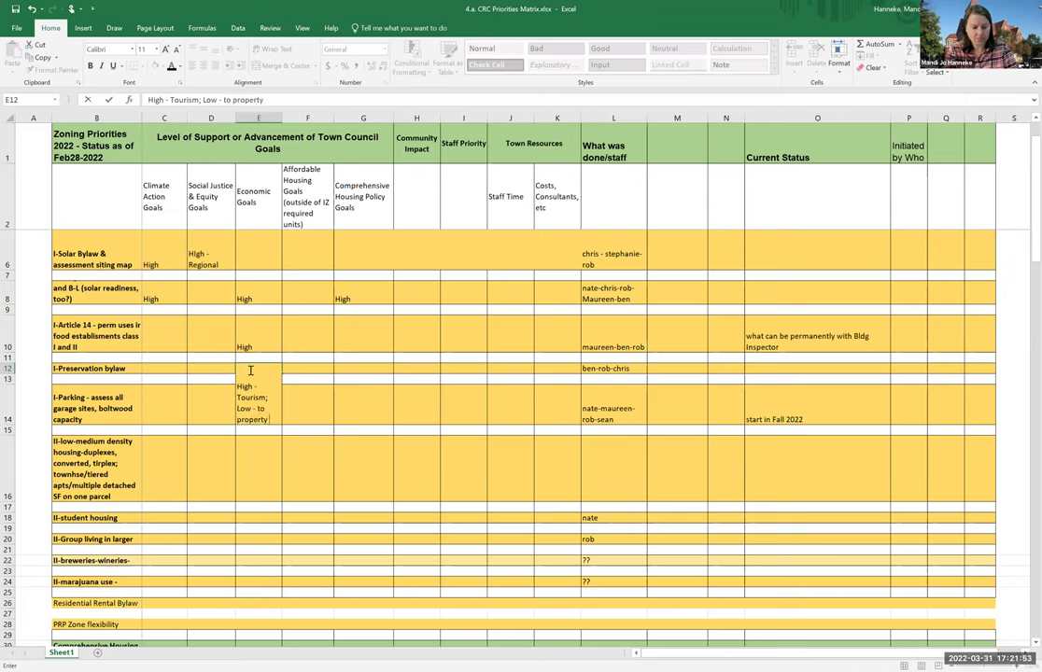
{"action": "type", "text": " owner"}
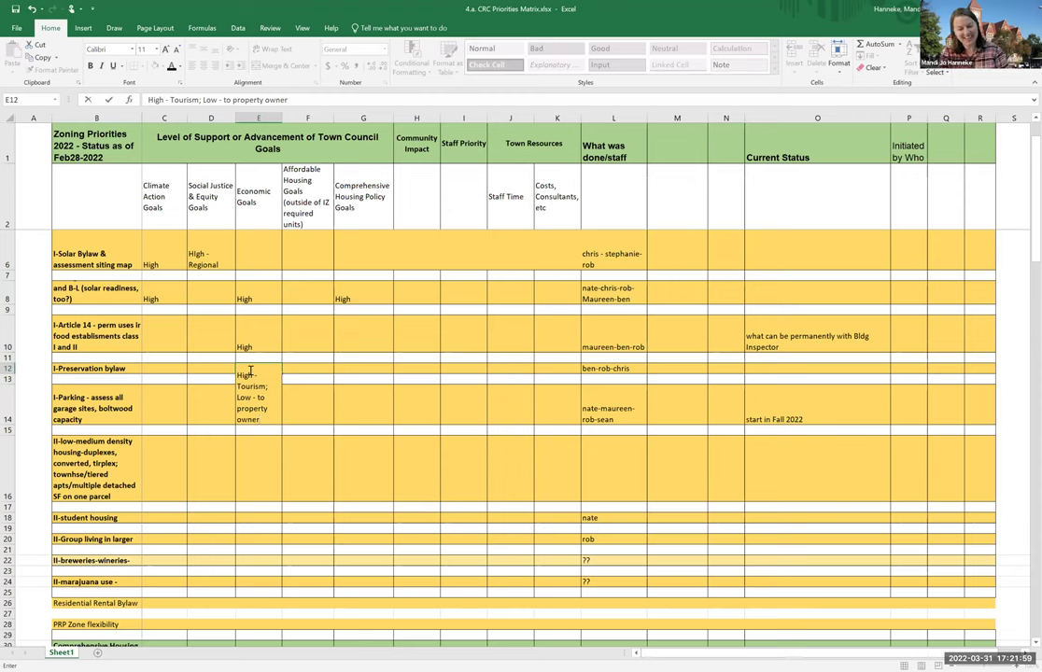
{"action": "key", "text": "Return"}
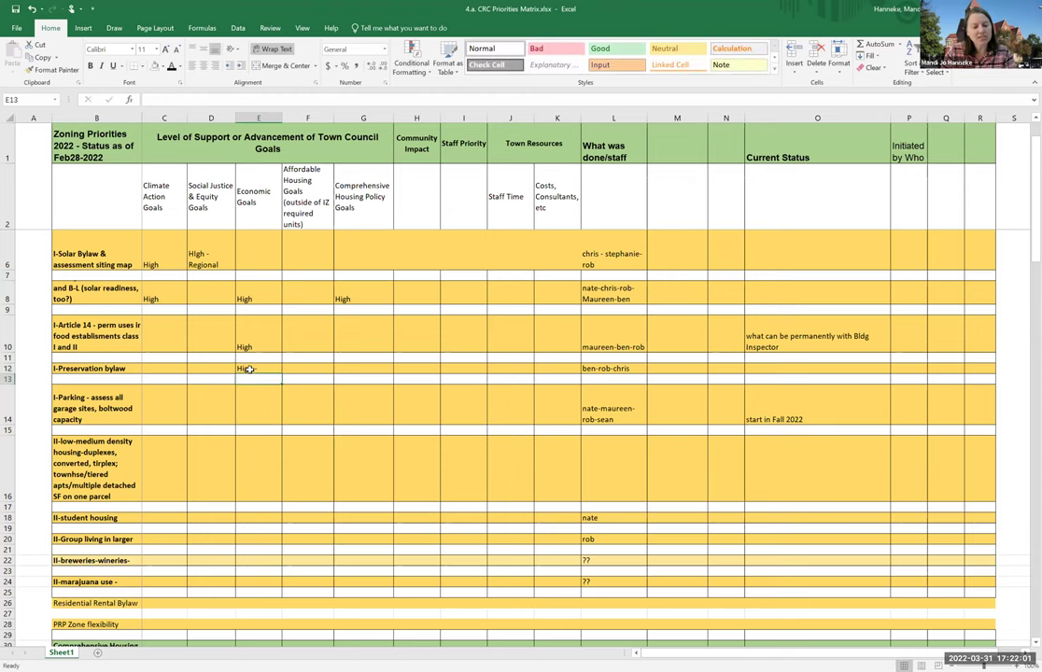
{"action": "double_click", "coordinate": [11, 374]}
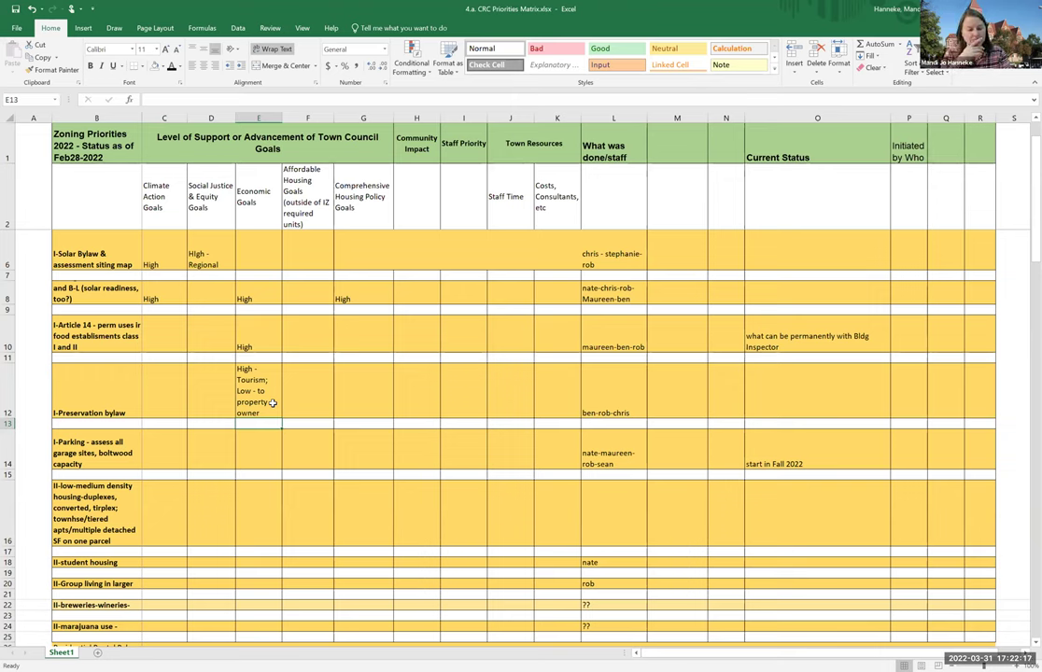
- Enter "Nominally" under Comprehensive Housing Policy Goals for the Preservation bylaw row
{"action": "left_click", "coordinate": [366, 390]}
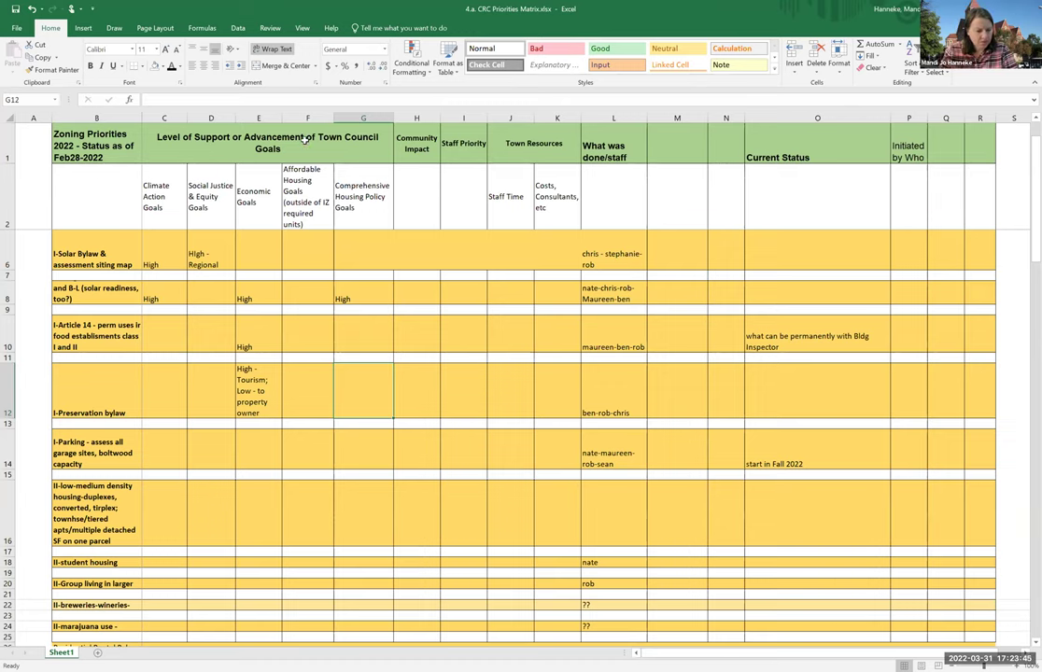
{"action": "scroll", "coordinate": [304, 140], "scroll_direction": "down", "scroll_amount": 1}
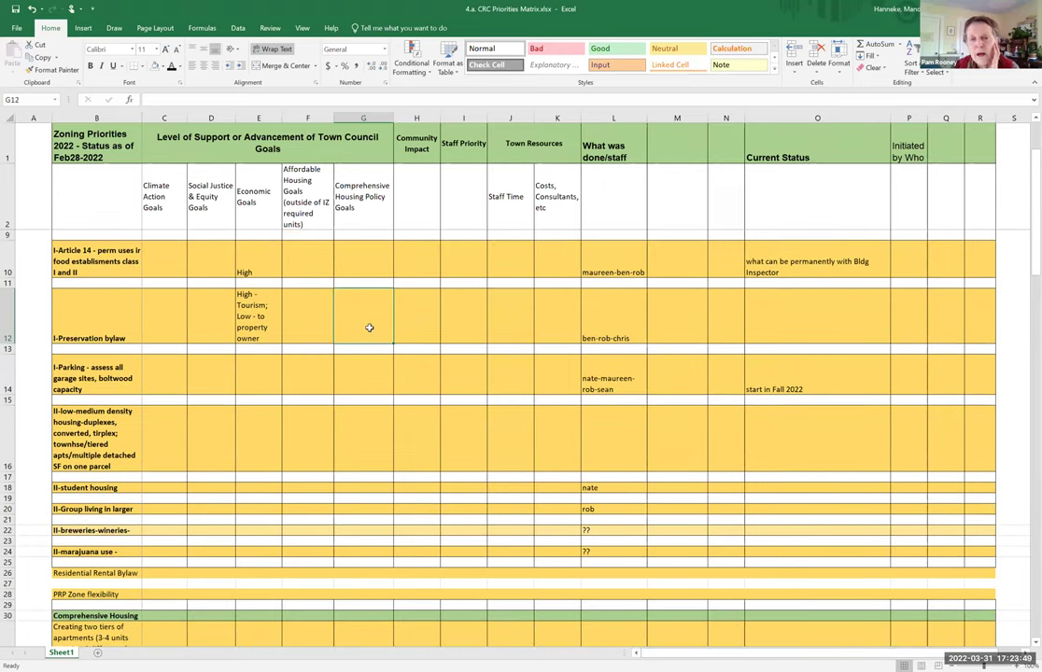
{"action": "type", "text": "Nominally"}
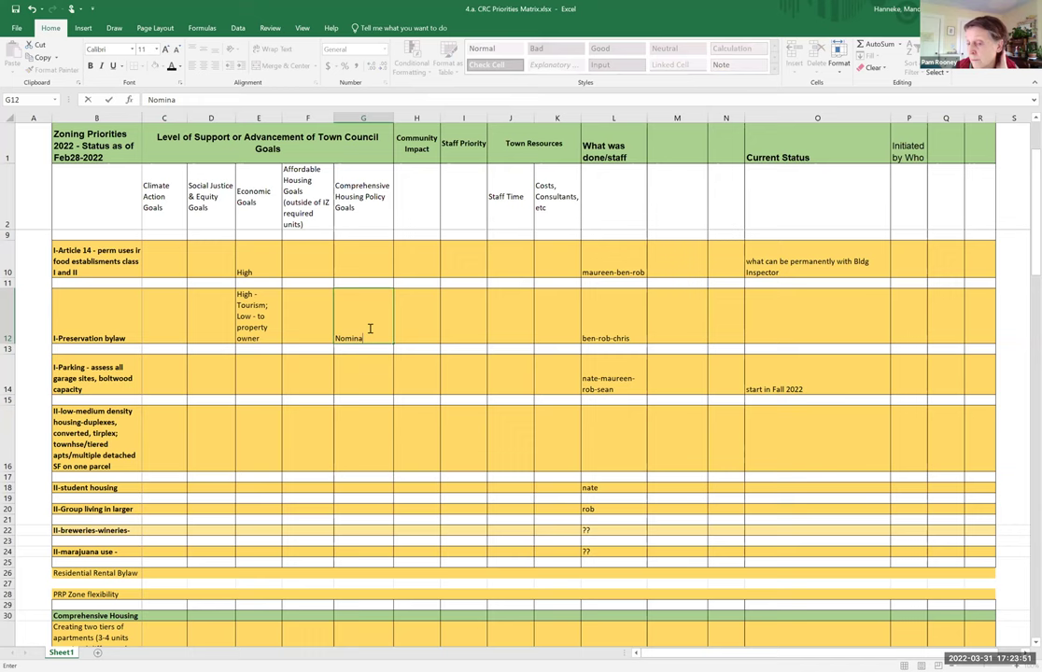
- Enter "Low" under Climate Action Goals for the Preservation bylaw row
{"action": "left_click", "coordinate": [173, 312]}
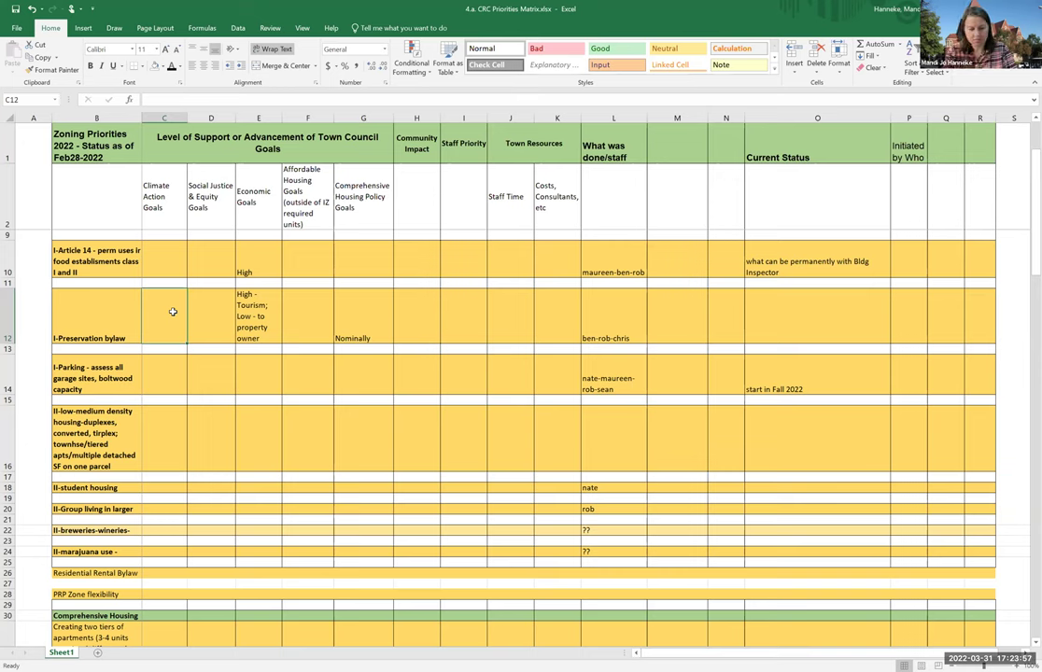
{"action": "type", "text": "Low"}
{"action": "key", "text": "Return"}
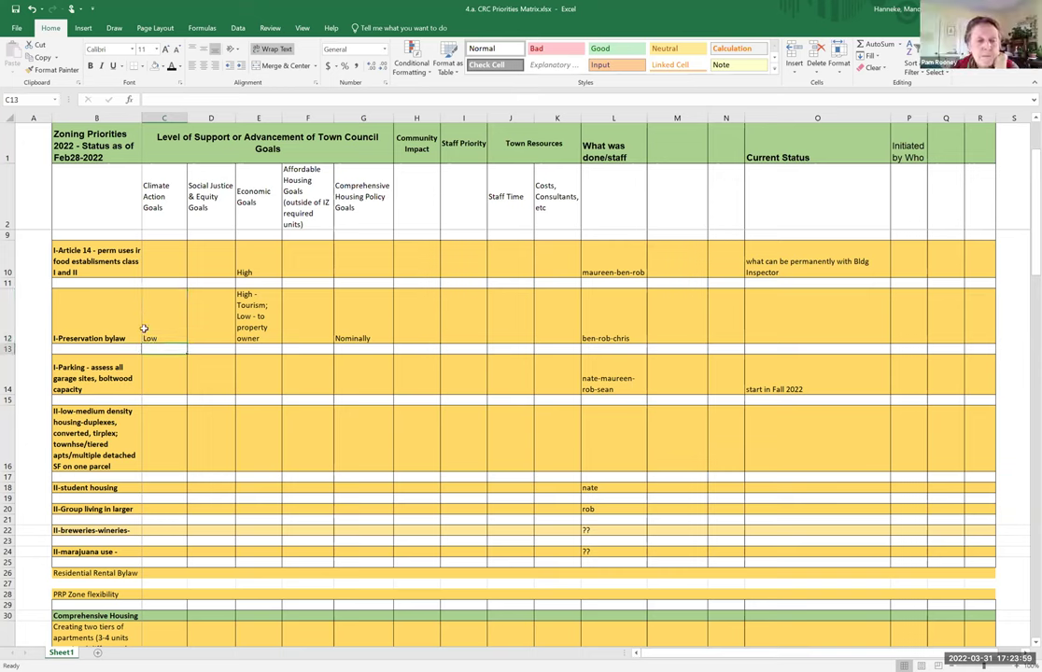
- Set the Climate Action Goals rating of the Preservation bylaw row to "Medium"
{"action": "left_click", "coordinate": [157, 370]}
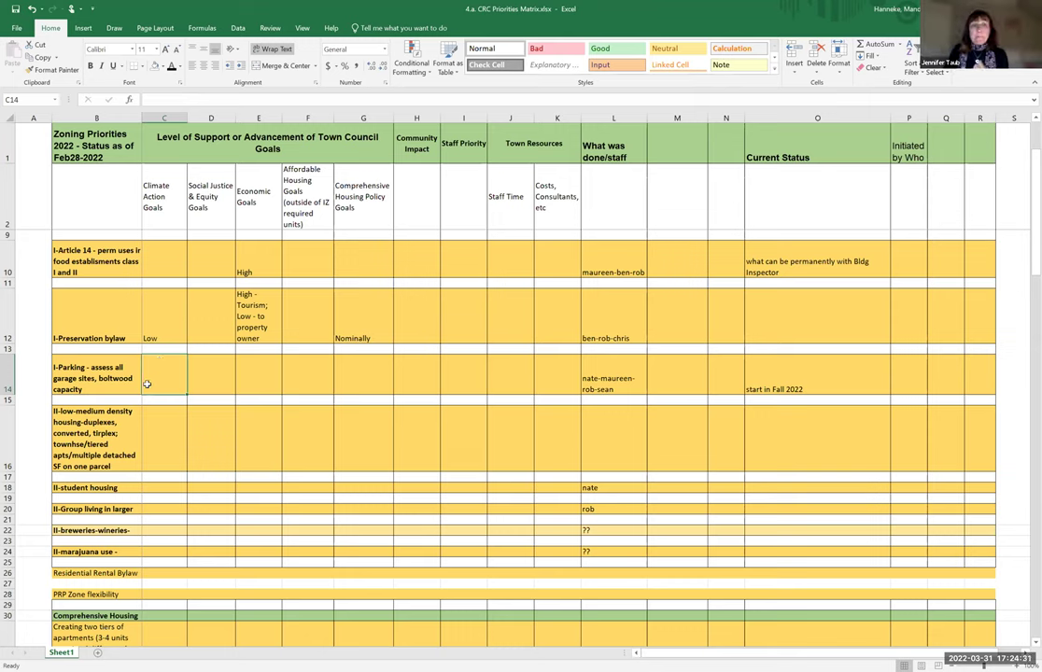
{"action": "left_click", "coordinate": [151, 326]}
{"action": "type", "text": "Medium"}
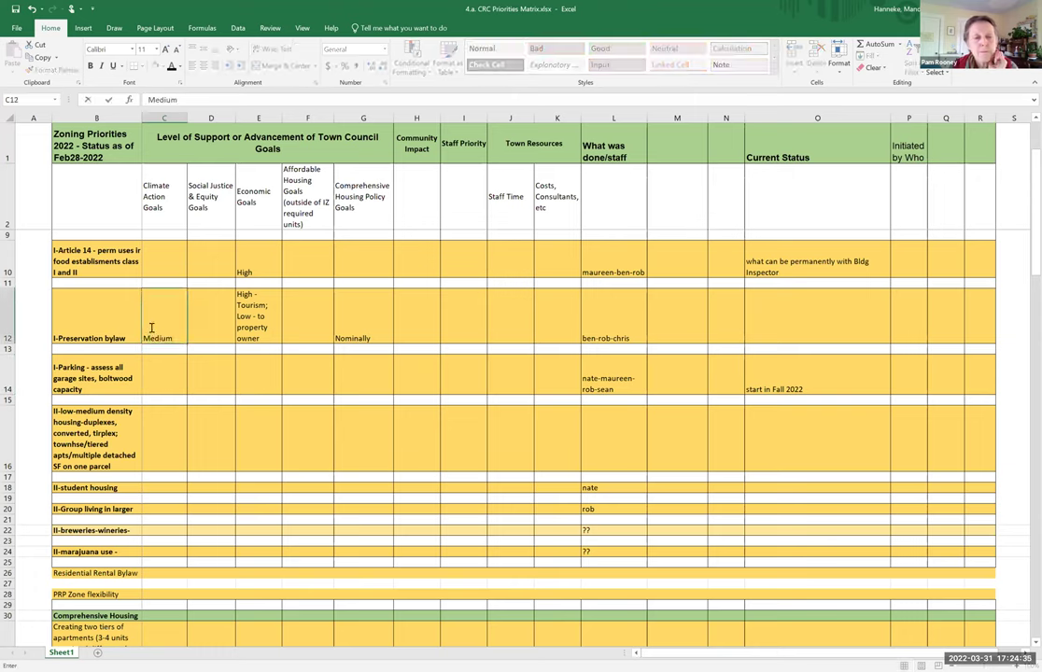
{"action": "key", "text": "Return"}
- Enter "High" under Economic Goals for the Parking row
{"action": "left_click", "coordinate": [154, 369]}
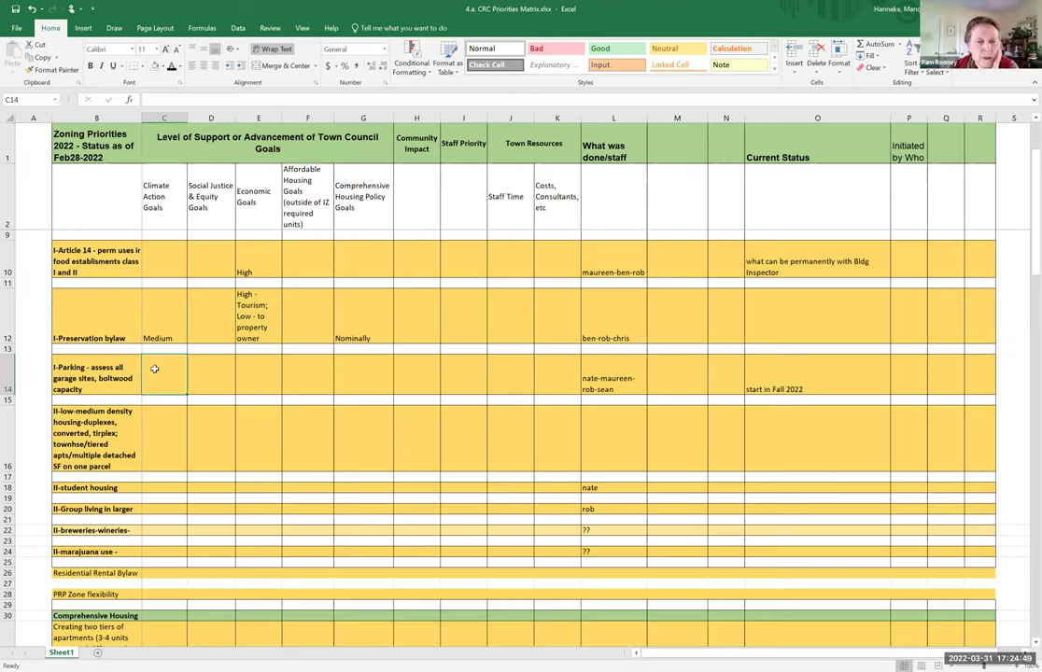
{"action": "left_click", "coordinate": [249, 373]}
{"action": "type", "text": "High"}
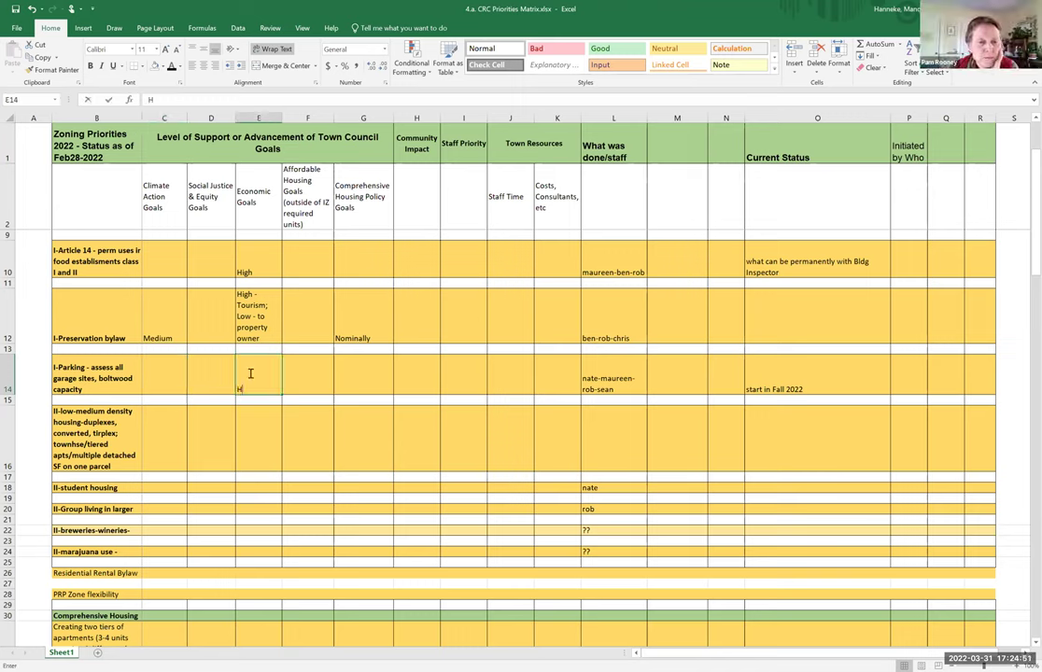
{"action": "key", "text": "Return"}
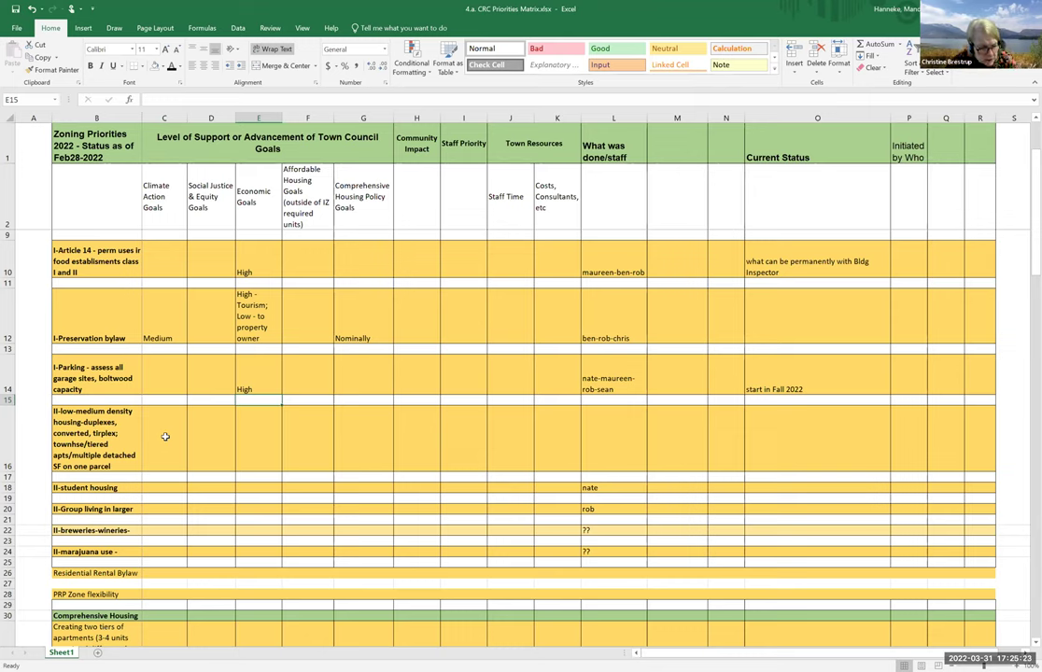
- Enter "Technical Expert needed" under Costs, Consultants, etc for the Parking row in K14
{"action": "left_click", "coordinate": [568, 373]}
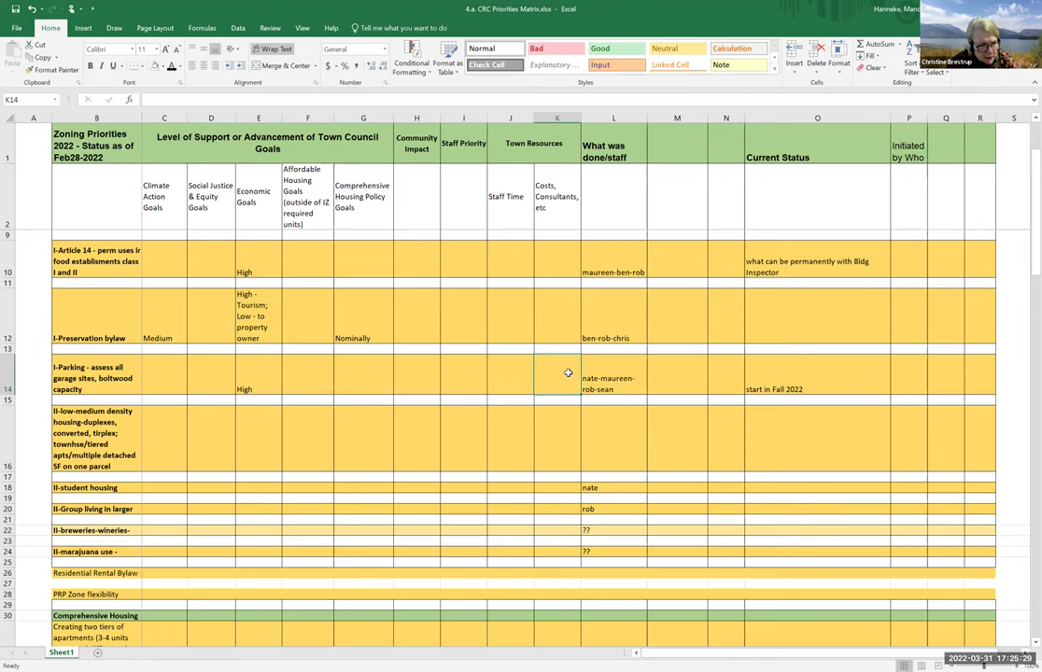
{"action": "type", "text": "Technical Expert needed"}
{"action": "key", "text": "Return"}
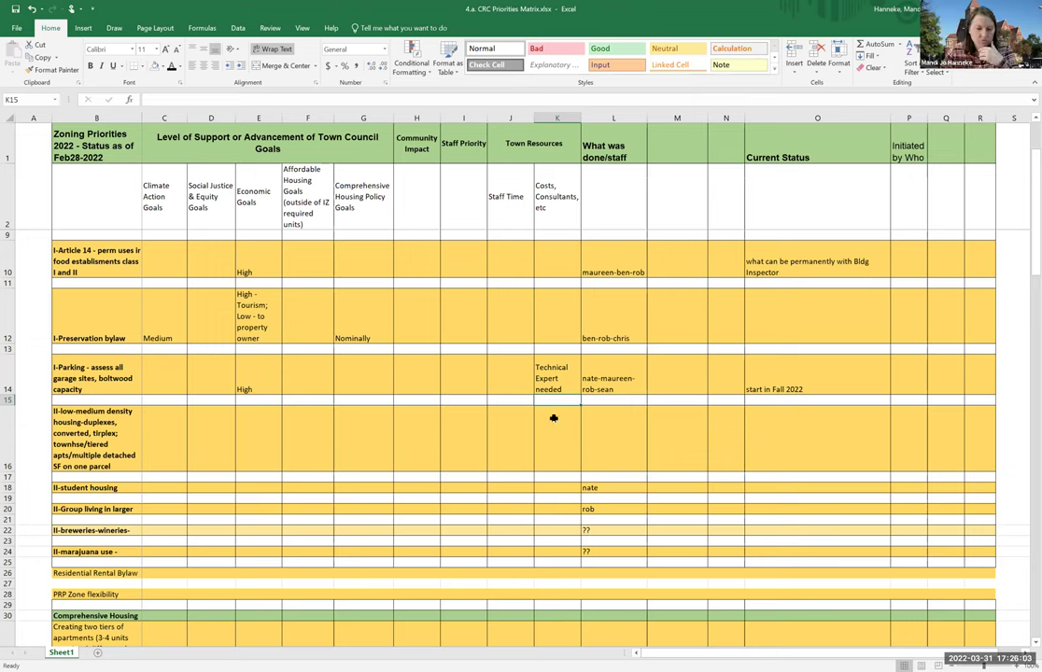
- Correct the misspelled housing type to "triplex" in the low-medium density housing label in B16
{"action": "scroll", "coordinate": [557, 365], "scroll_direction": "down", "scroll_amount": 1}
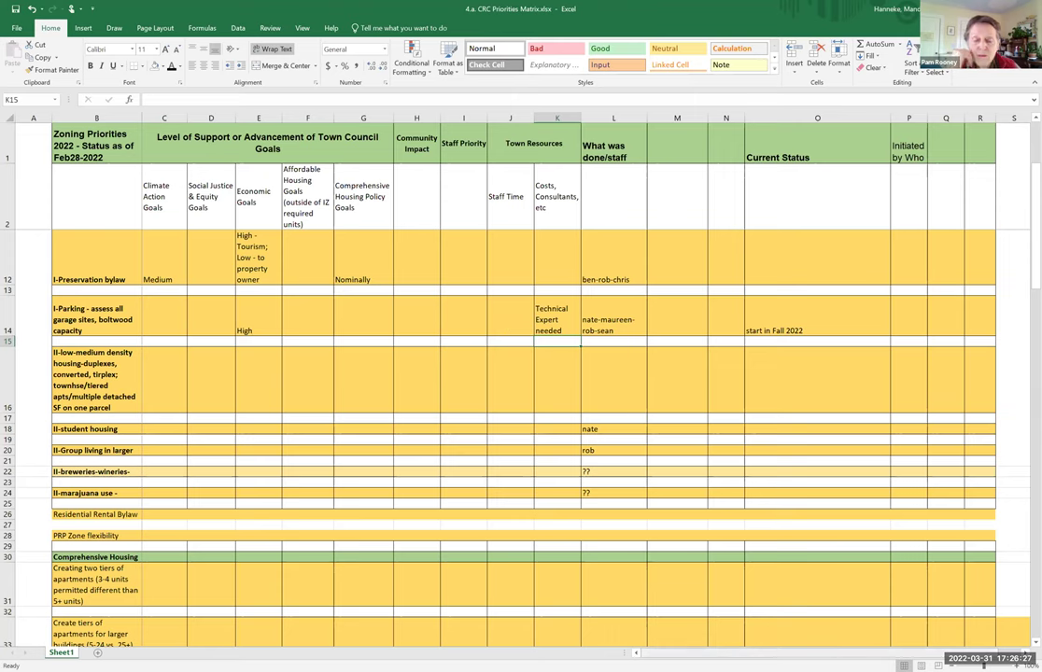
{"action": "scroll", "coordinate": [658, 634], "scroll_direction": "right", "scroll_amount": 1}
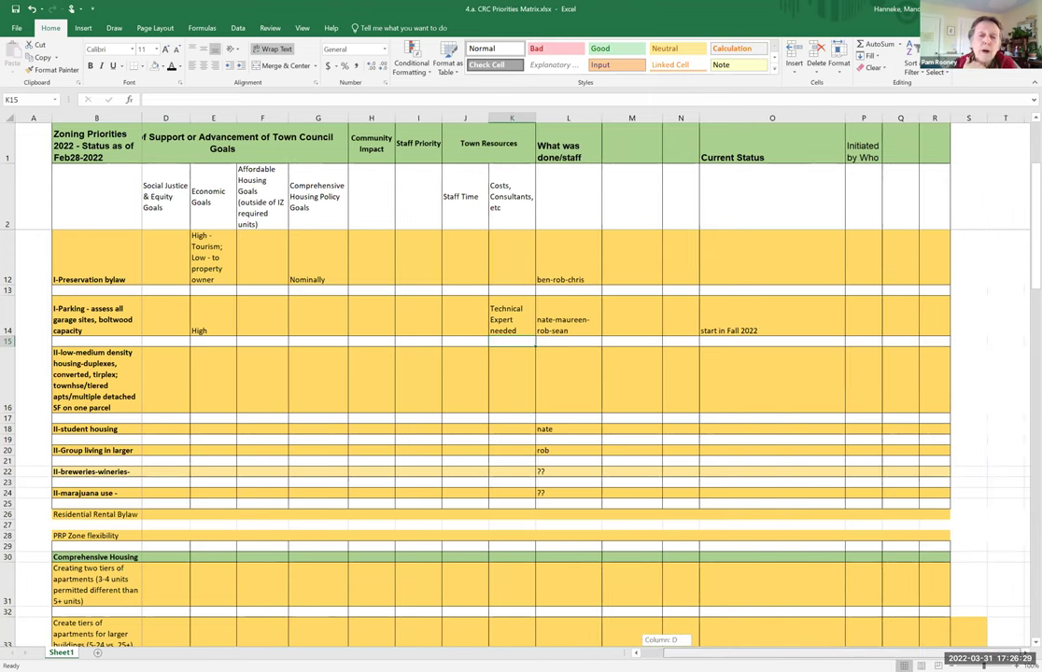
{"action": "scroll", "coordinate": [658, 635], "scroll_direction": "left", "scroll_amount": 1}
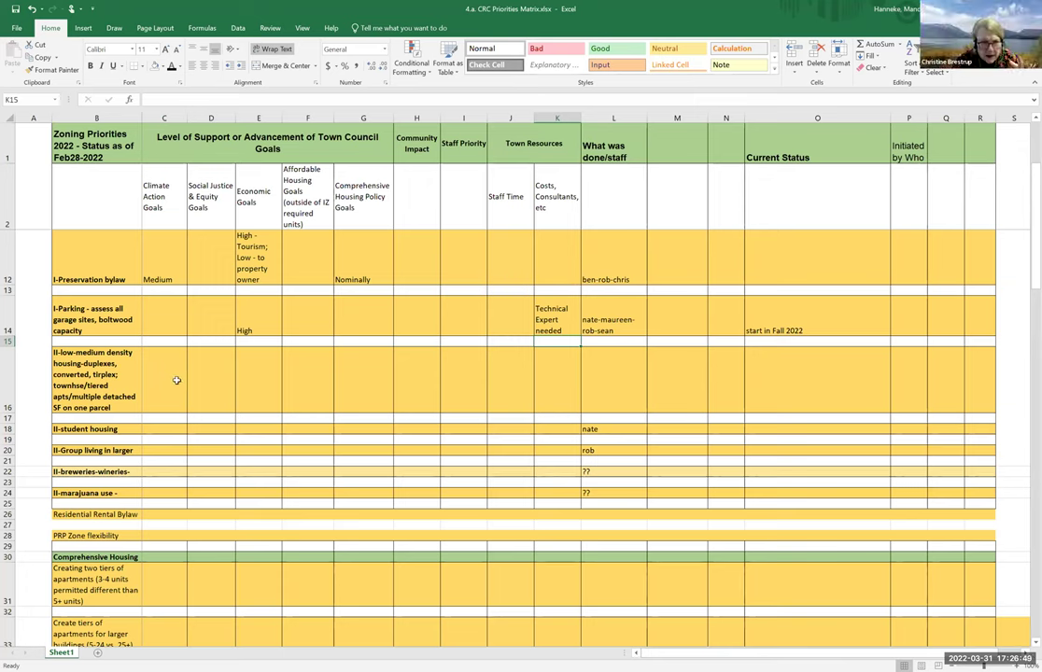
{"action": "left_click", "coordinate": [510, 320]}
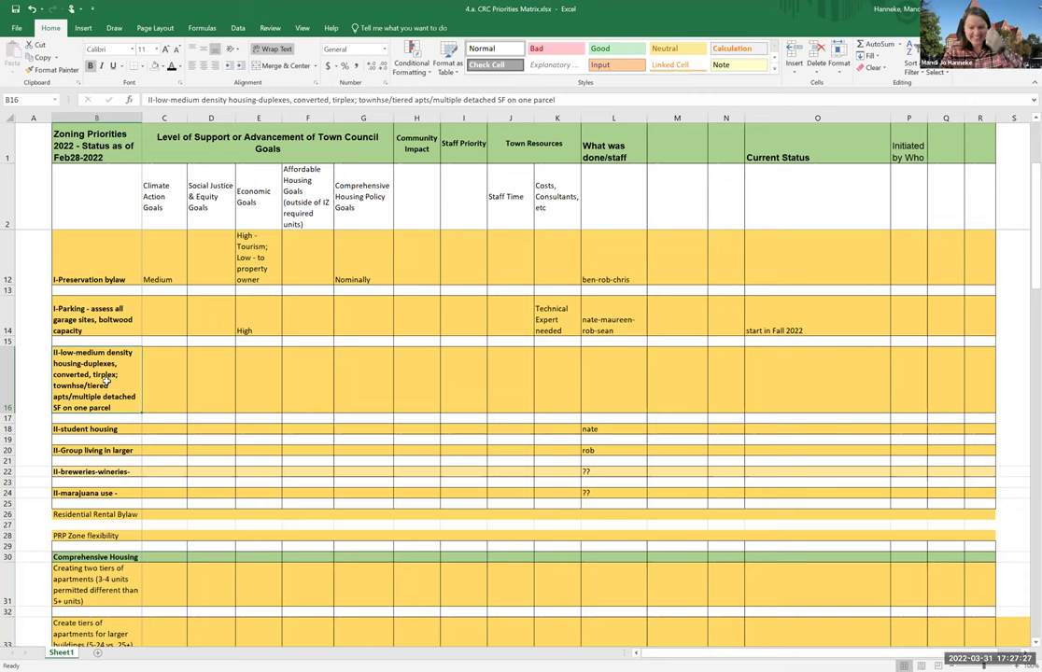
{"action": "scroll", "coordinate": [107, 379], "scroll_direction": "down", "scroll_amount": 2}
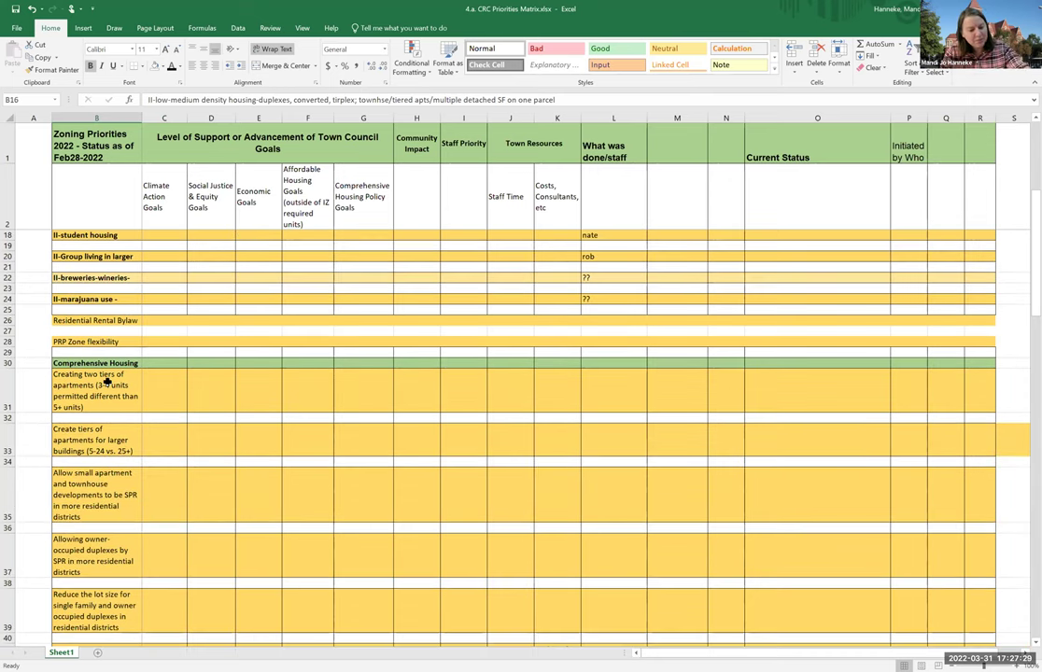
{"action": "scroll", "coordinate": [106, 379], "scroll_direction": "up", "scroll_amount": 2}
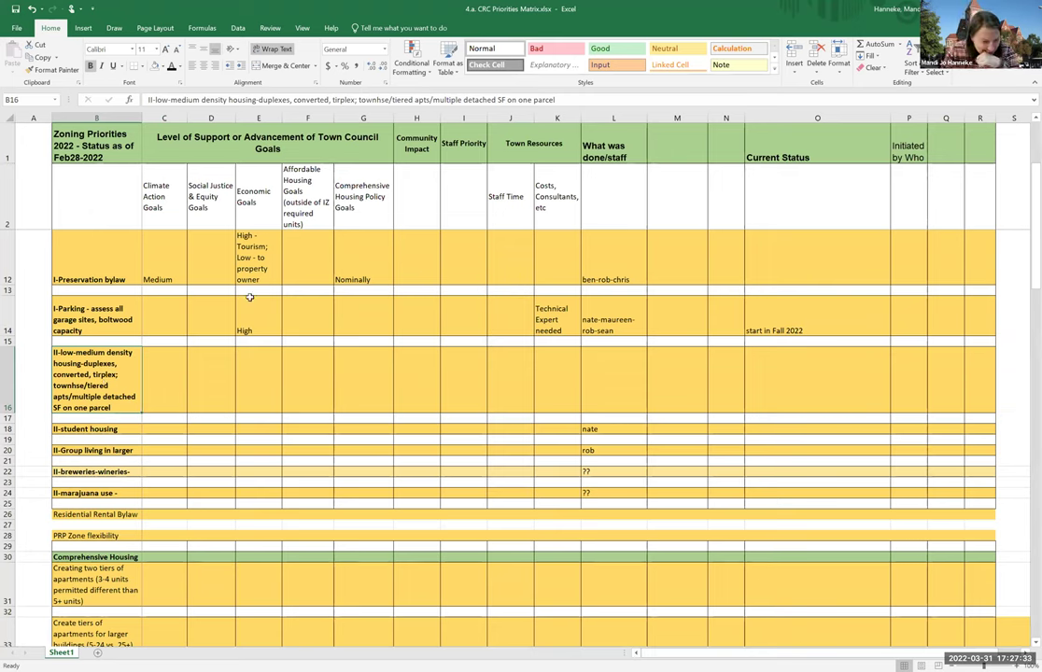
{"action": "left_click", "coordinate": [342, 101]}
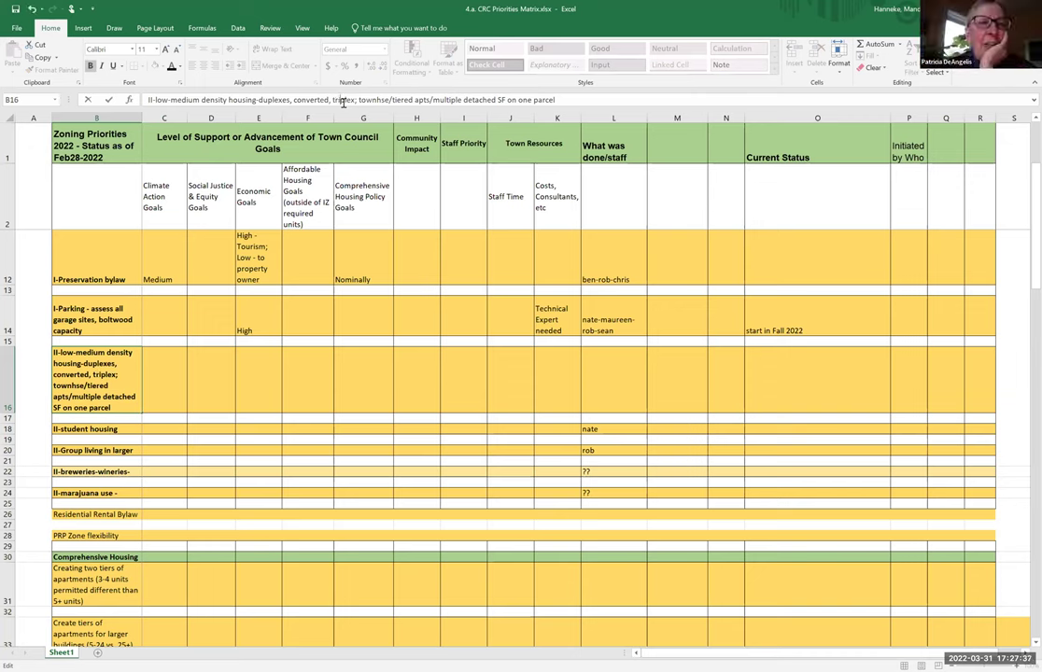
- Enter "High" under all five Town Council goals for the low-medium density housing row, C16 to G16
{"action": "left_click", "coordinate": [179, 381]}
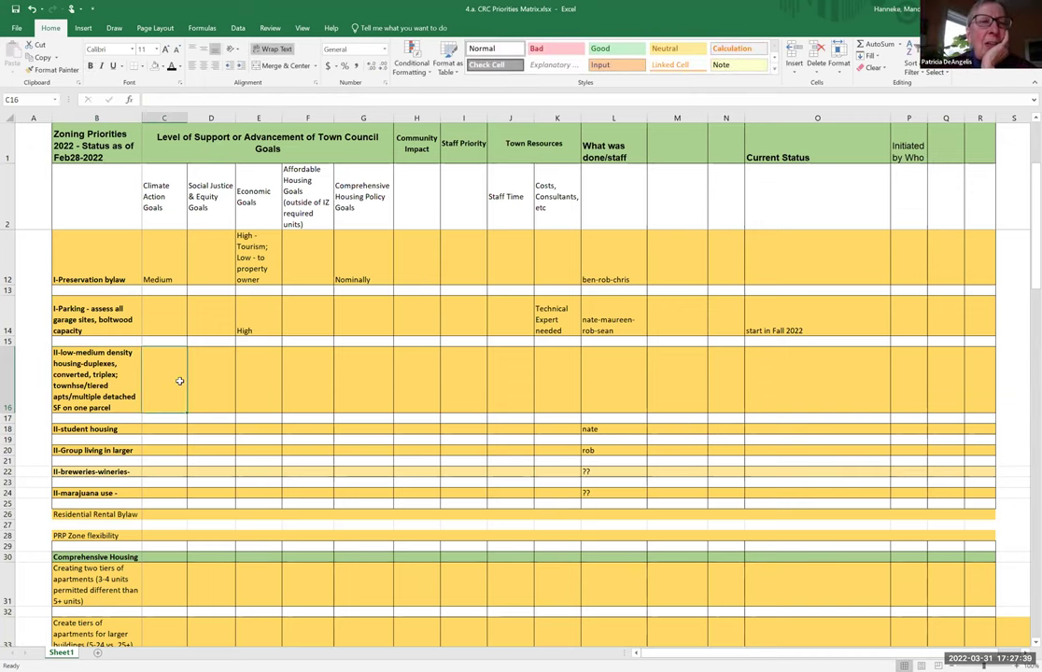
{"action": "type", "text": "High"}
{"action": "key", "text": "Tab"}
{"action": "type", "text": "High"}
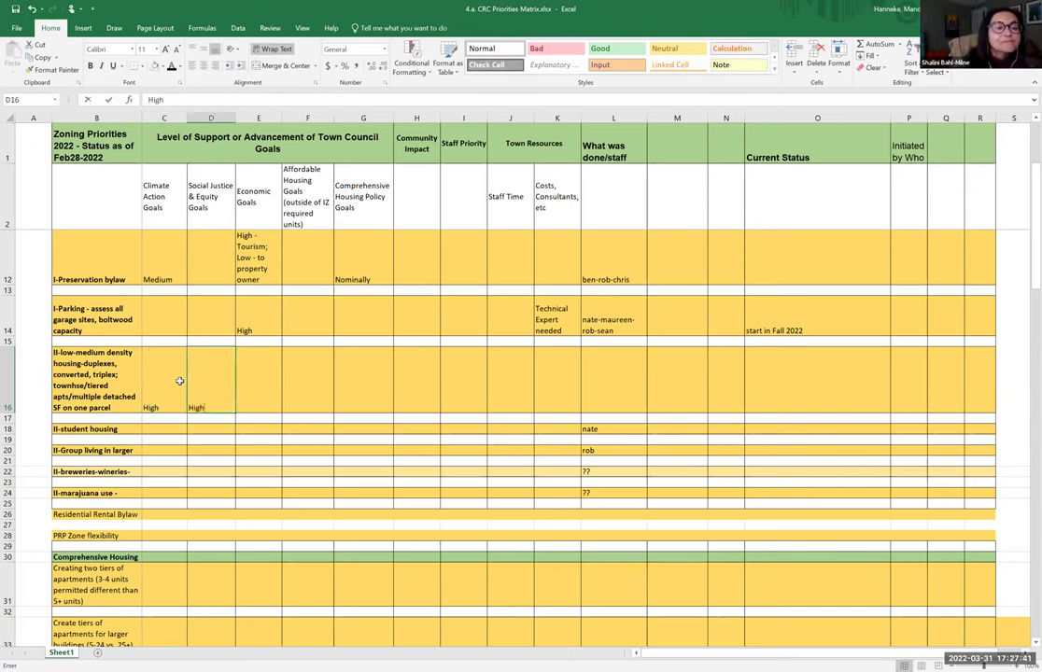
{"action": "key", "text": "Tab"}
{"action": "type", "text": "High"}
{"action": "key", "text": "Tab"}
{"action": "type", "text": "High"}
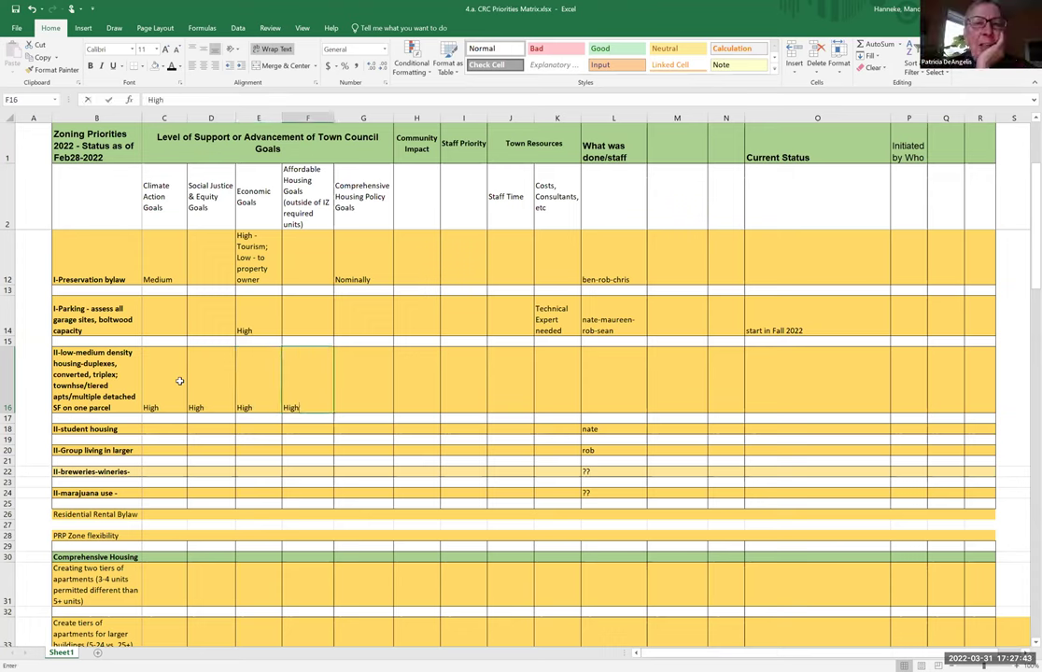
{"action": "key", "text": "Tab"}
{"action": "type", "text": "High"}
{"action": "key", "text": "Return"}
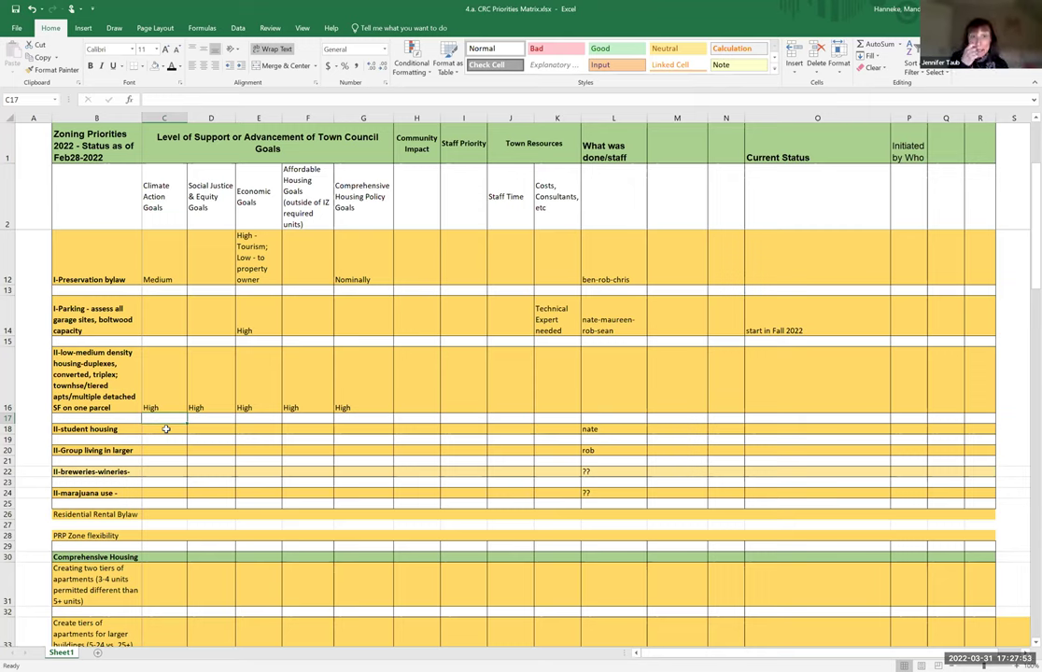
- Append "[although depends on end purchase or rental cost]" to the Social Justice & Equity rating of the low-medium density housing row in D16
{"action": "left_click", "coordinate": [209, 380]}
{"action": "left_click", "coordinate": [216, 98]}
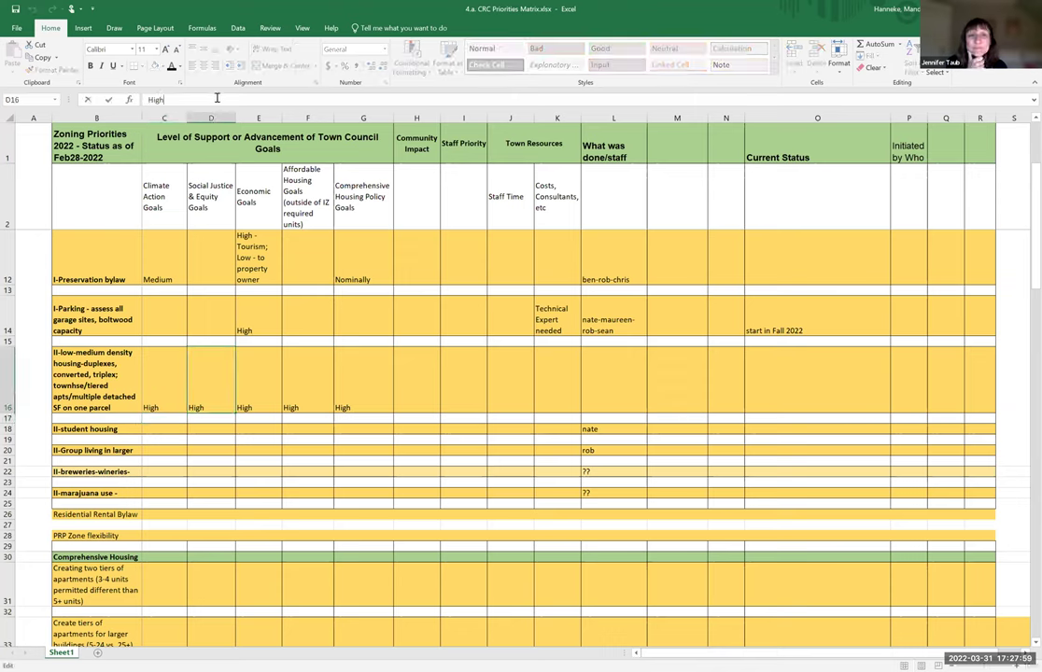
{"action": "type", "text": "-"}
{"action": "key", "text": "BackSpace"}
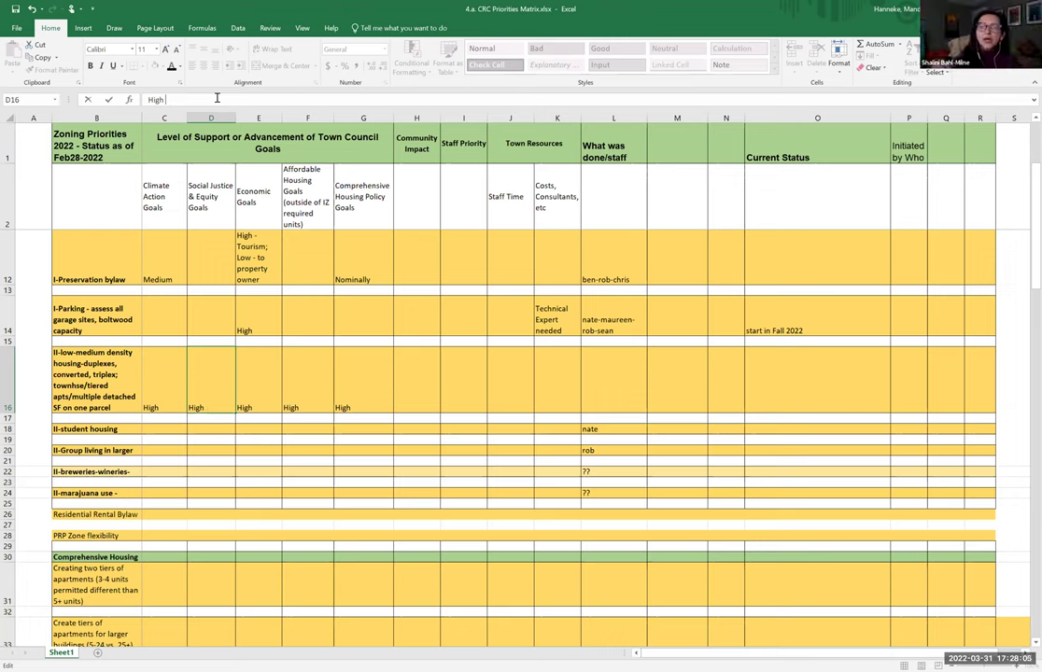
{"action": "type", "text": "("}
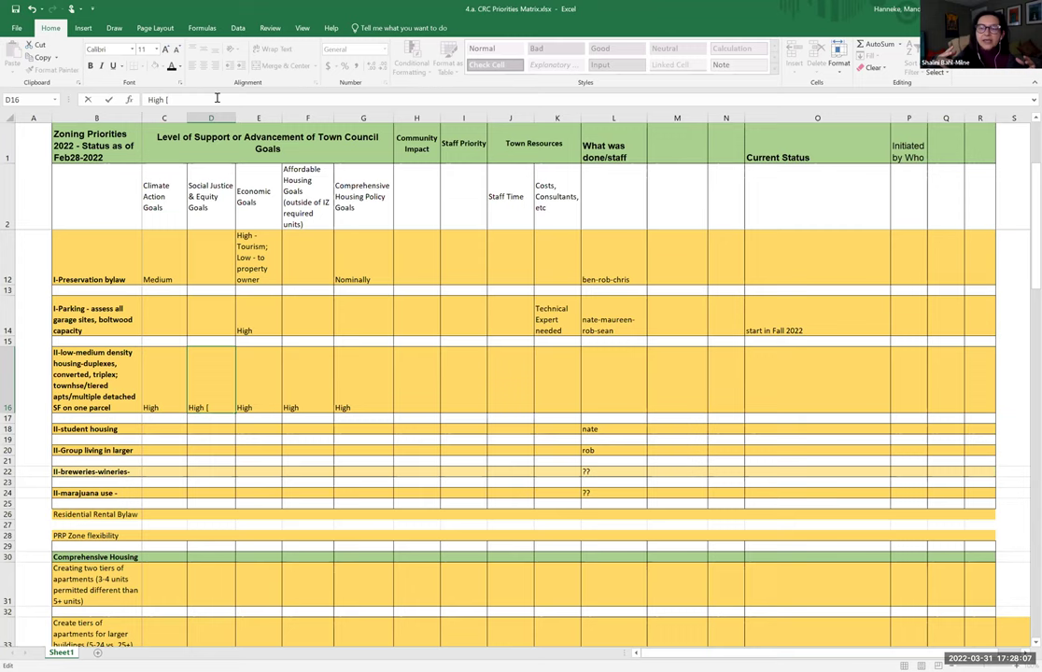
{"action": "type", "text": "although dep"}
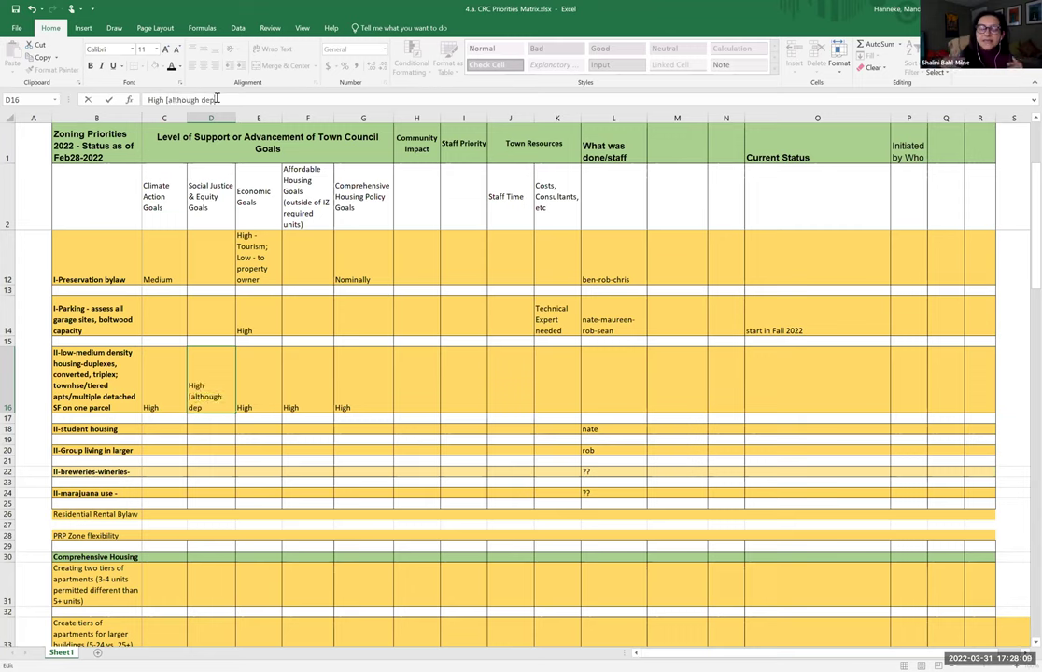
{"action": "type", "text": "ending on"}
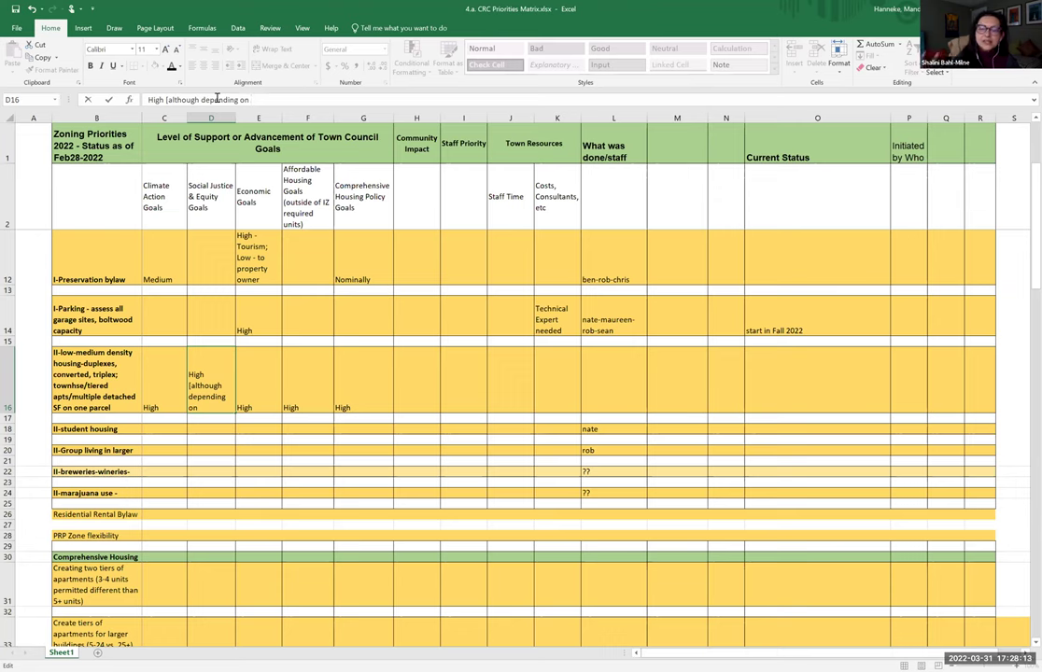
{"action": "key", "text": "BackSpace"}
{"action": "key", "text": "BackSpace"}
{"action": "key", "text": "BackSpace"}
{"action": "key", "text": "BackSpace"}
{"action": "key", "text": "BackSpace"}
{"action": "key", "text": "BackSpace"}
{"action": "type", "text": "s on "}
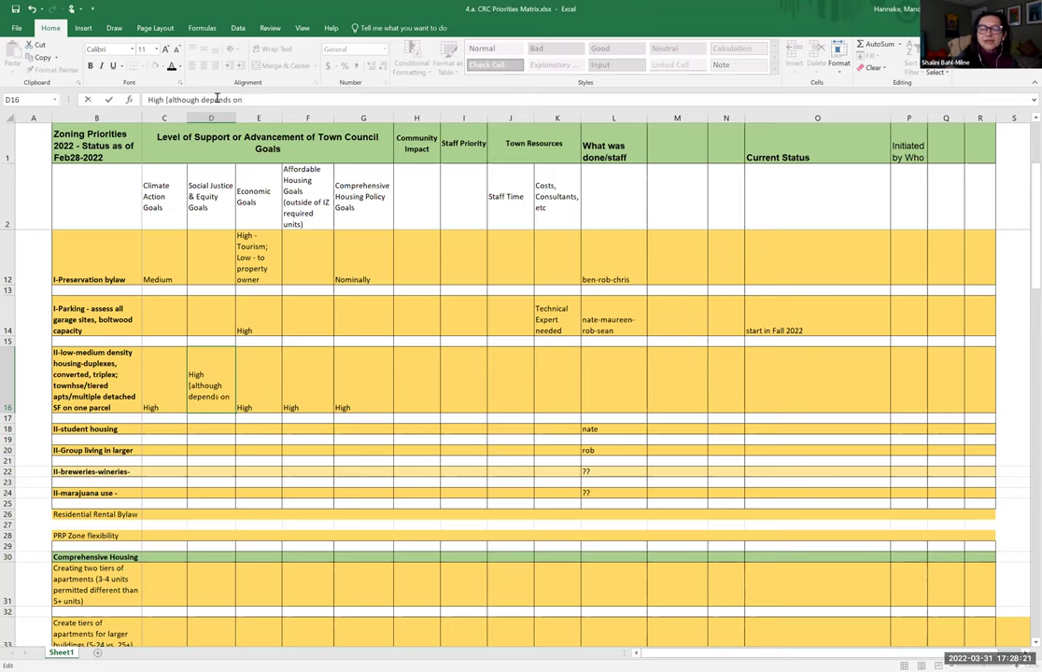
{"action": "type", "text": "c"}
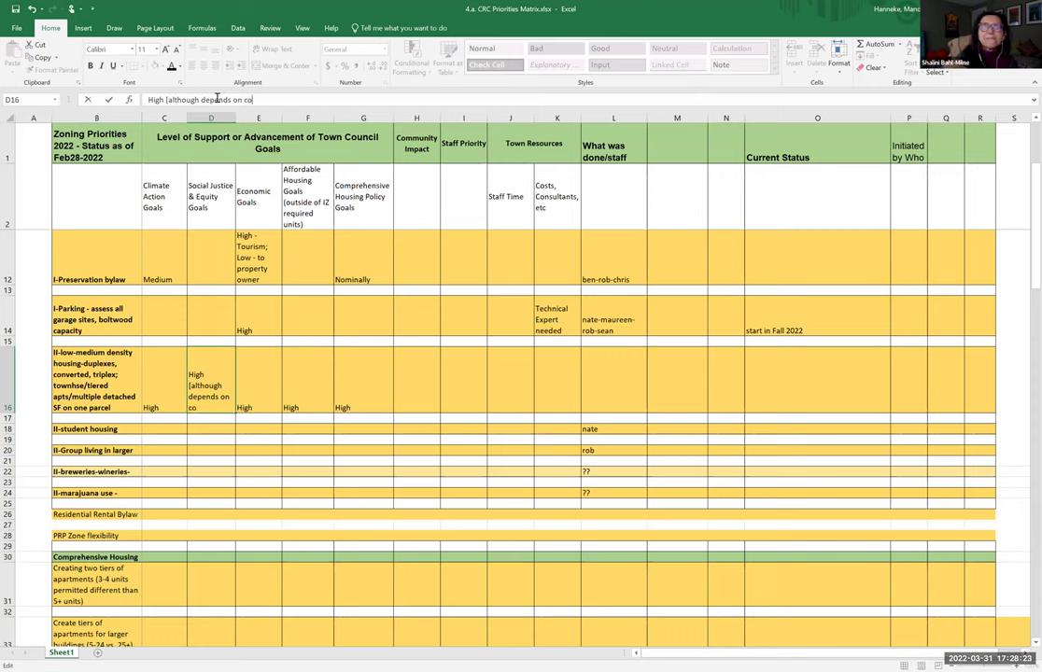
{"action": "key", "text": "BackSpace"}
{"action": "type", "text": "end "}
{"action": "type", "text": "purchase or "}
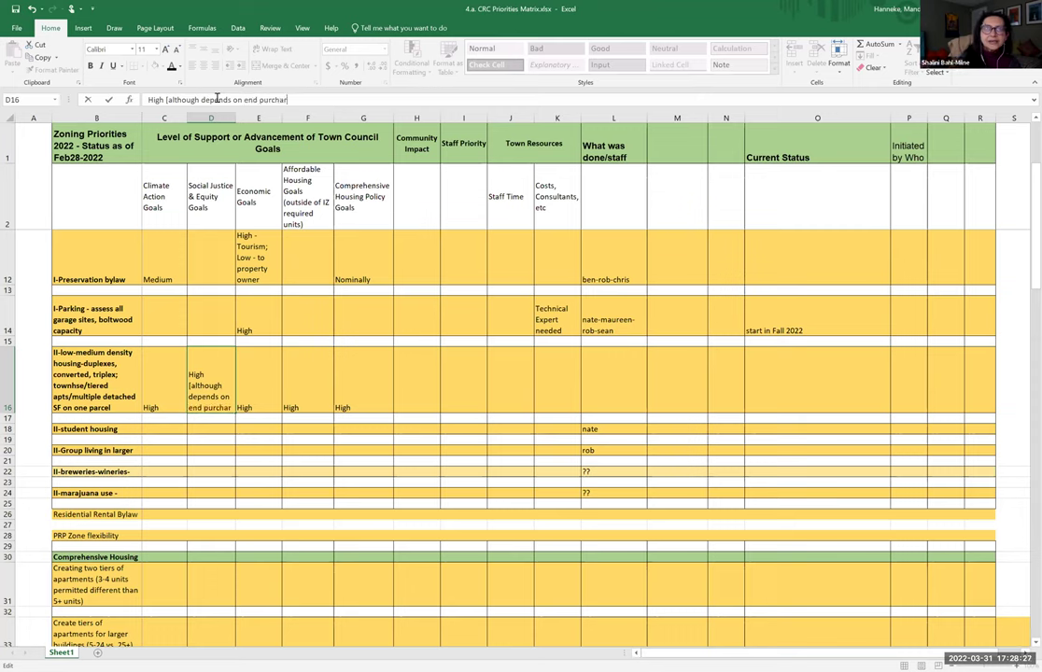
{"action": "type", "text": "rental cost"}
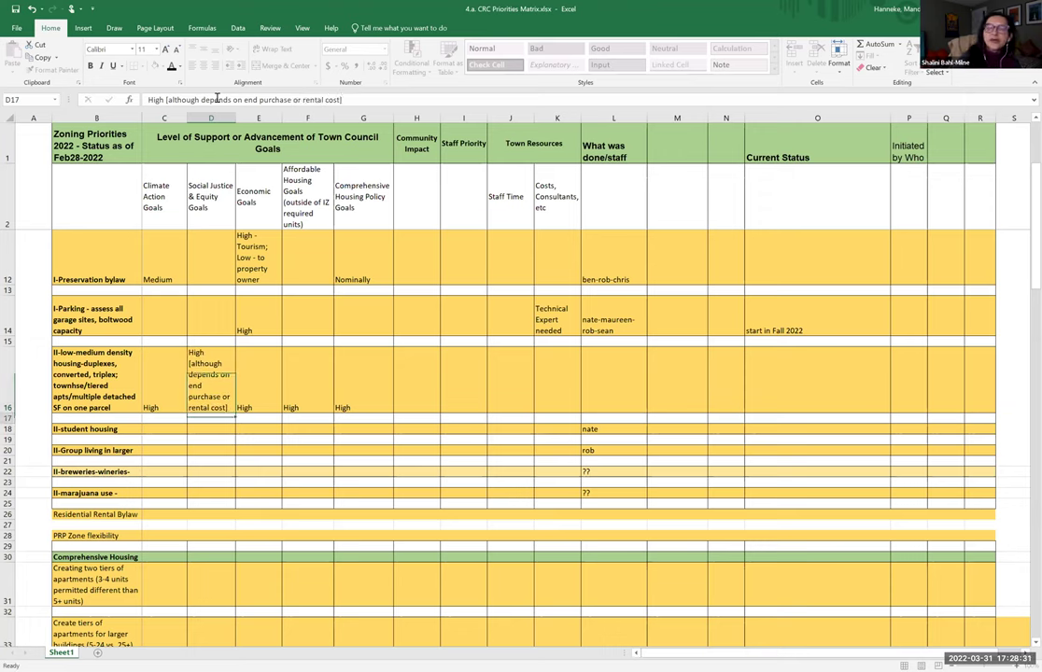
{"action": "key", "text": "Return"}
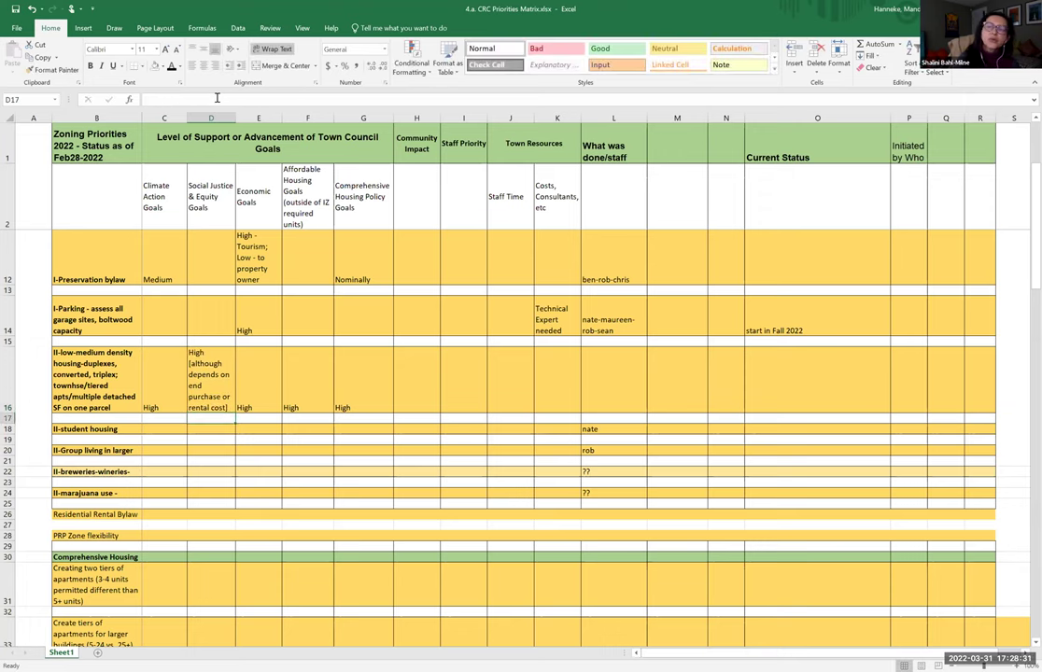
- Copy the bracketed cost note from D16 to the end of the Affordable Housing Goals rating in F16, separated by a space
{"action": "left_click", "coordinate": [203, 386]}
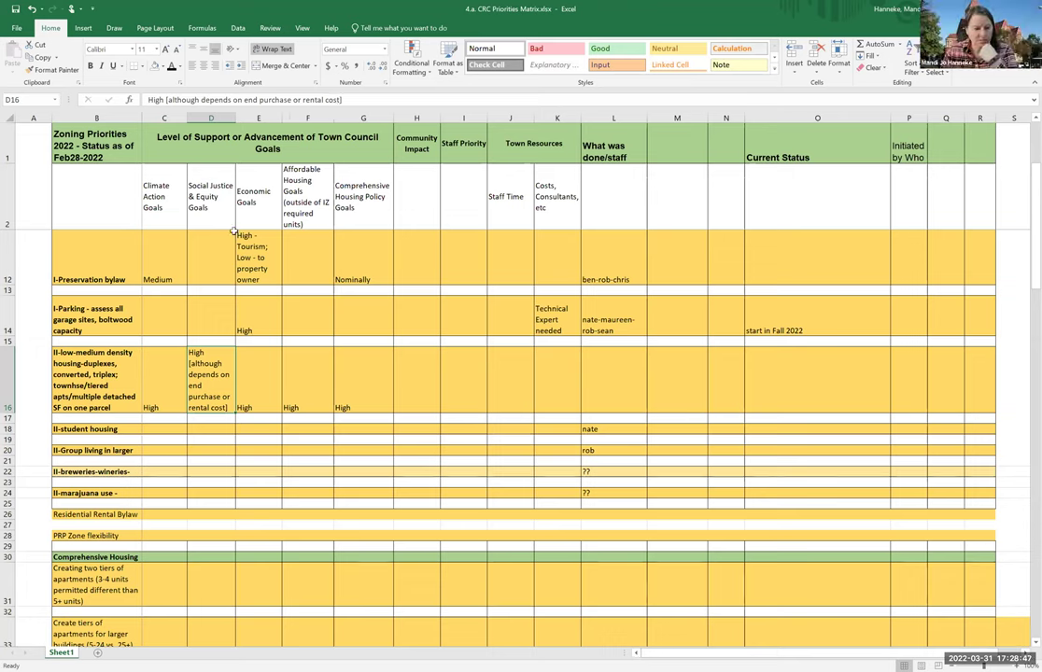
{"action": "left_click_drag", "start_coordinate": [342, 99], "coordinate": [166, 99]}
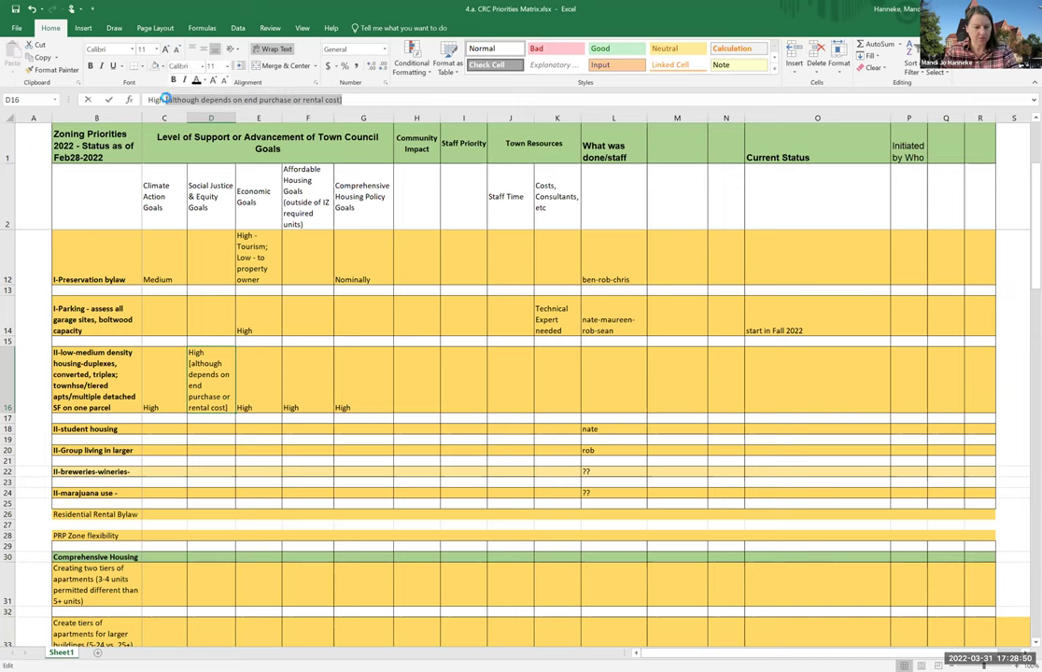
{"action": "key", "text": "ctrl+c"}
{"action": "left_click", "coordinate": [303, 357]}
{"action": "left_click", "coordinate": [247, 101]}
{"action": "key", "text": "ctrl+v"}
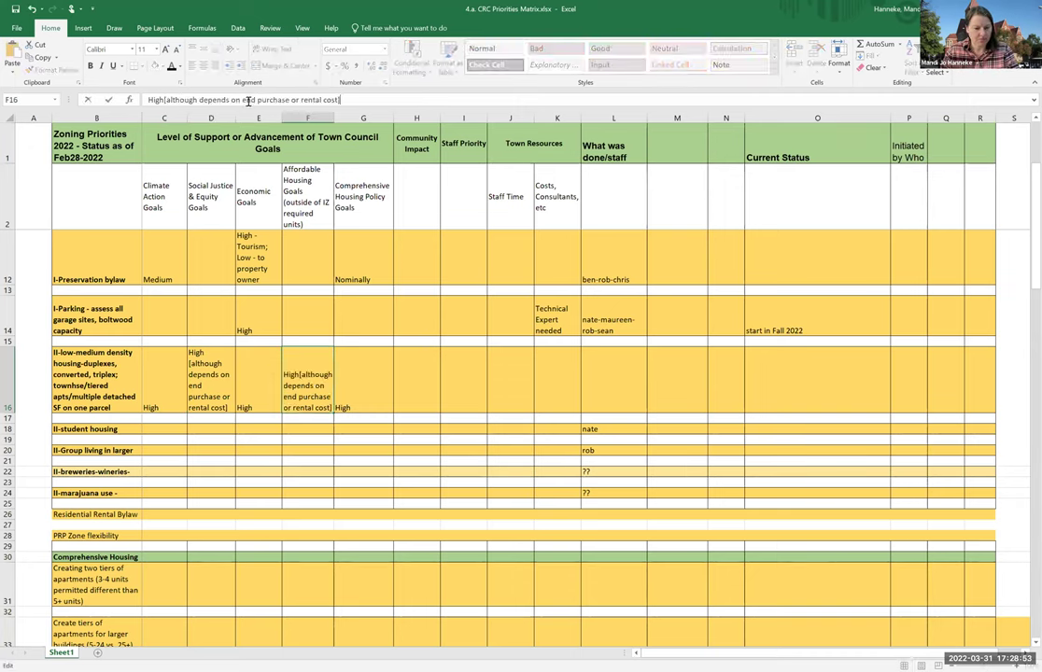
{"action": "left_click", "coordinate": [165, 99]}
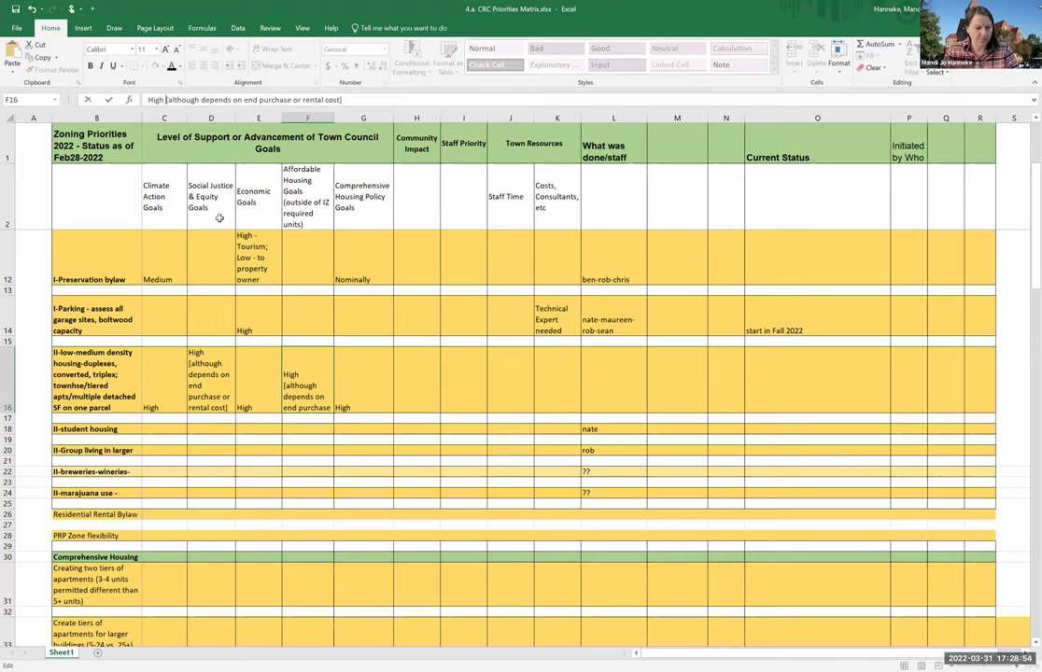
{"action": "left_click", "coordinate": [155, 430]}
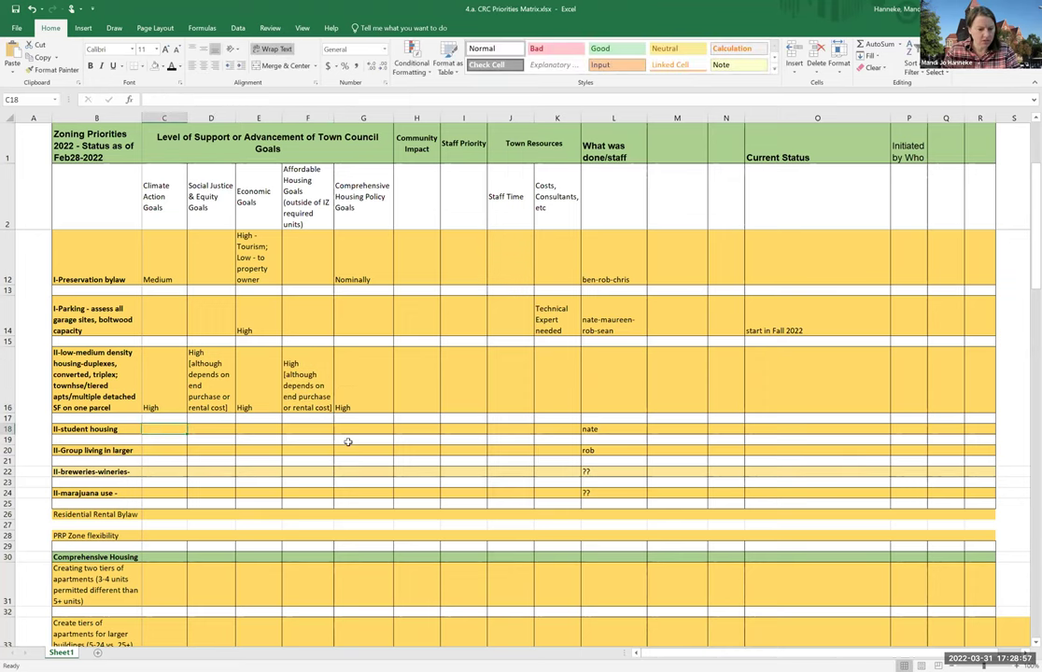
- Autofit the heights of rows 18, 20, 22 and 24 to show the full student housing, group living, breweries and marijuana labels
{"action": "scroll", "coordinate": [347, 439], "scroll_direction": "down", "scroll_amount": 1}
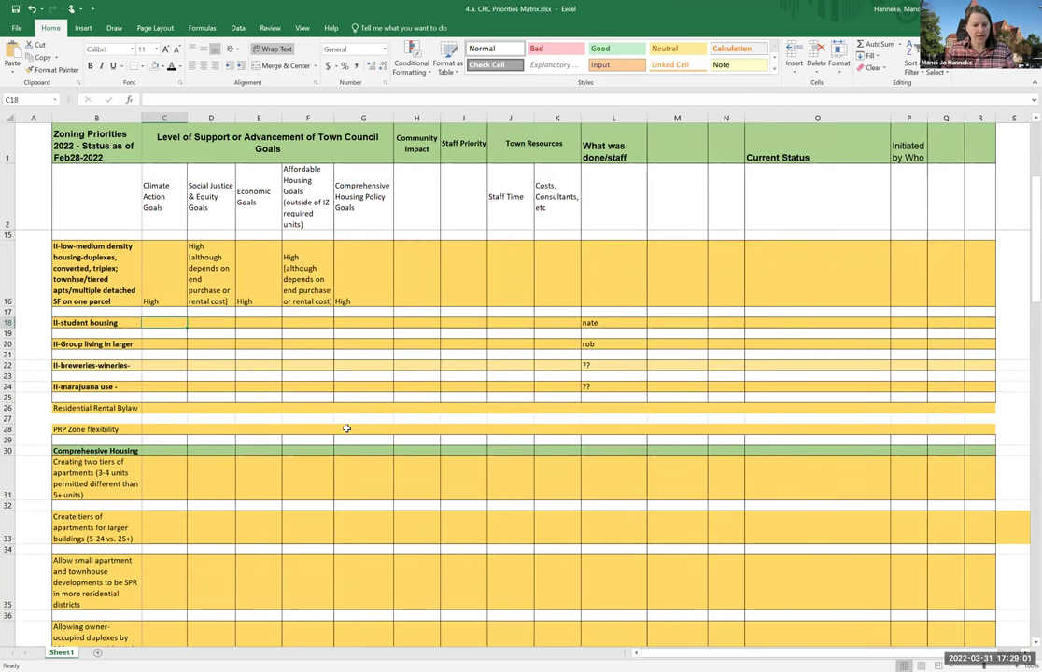
{"action": "left_click", "coordinate": [349, 324]}
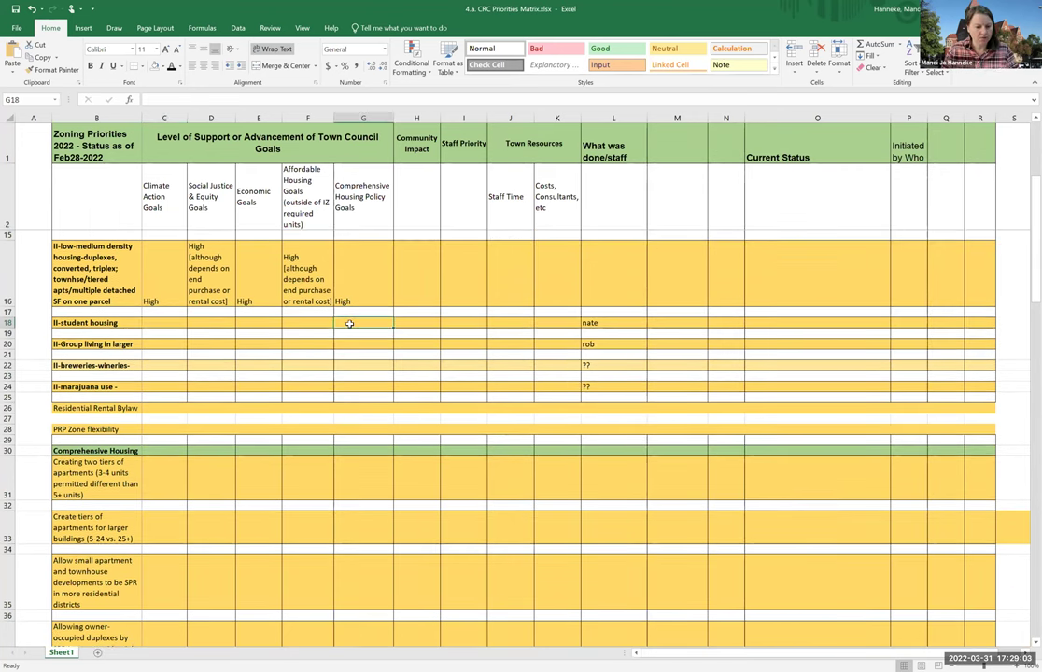
{"action": "scroll", "coordinate": [349, 324], "scroll_direction": "up", "scroll_amount": 1}
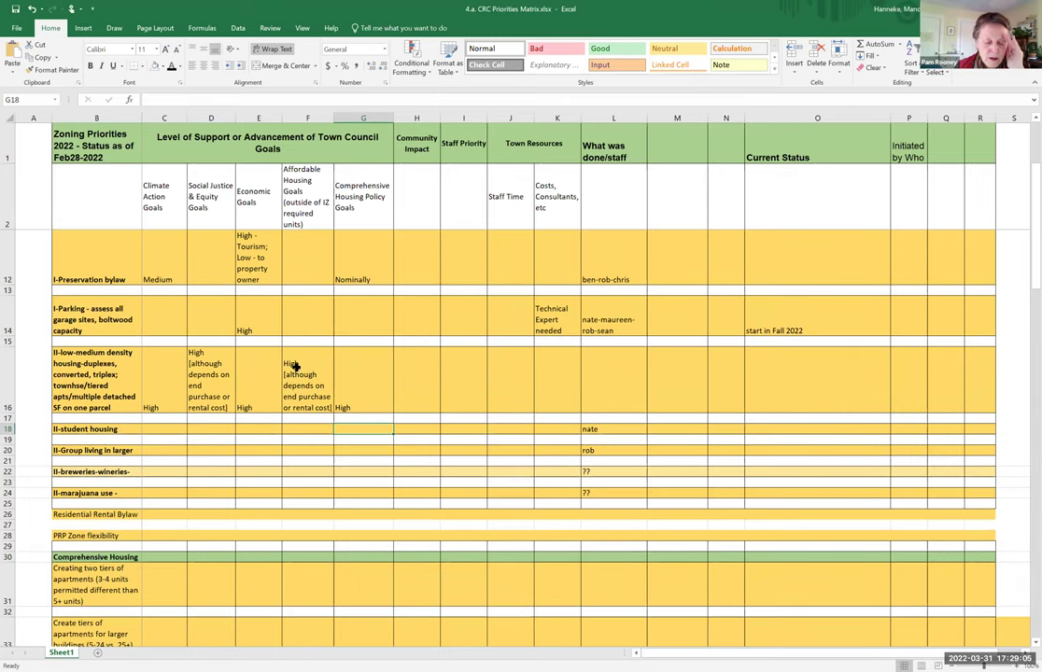
{"action": "left_click", "coordinate": [118, 429]}
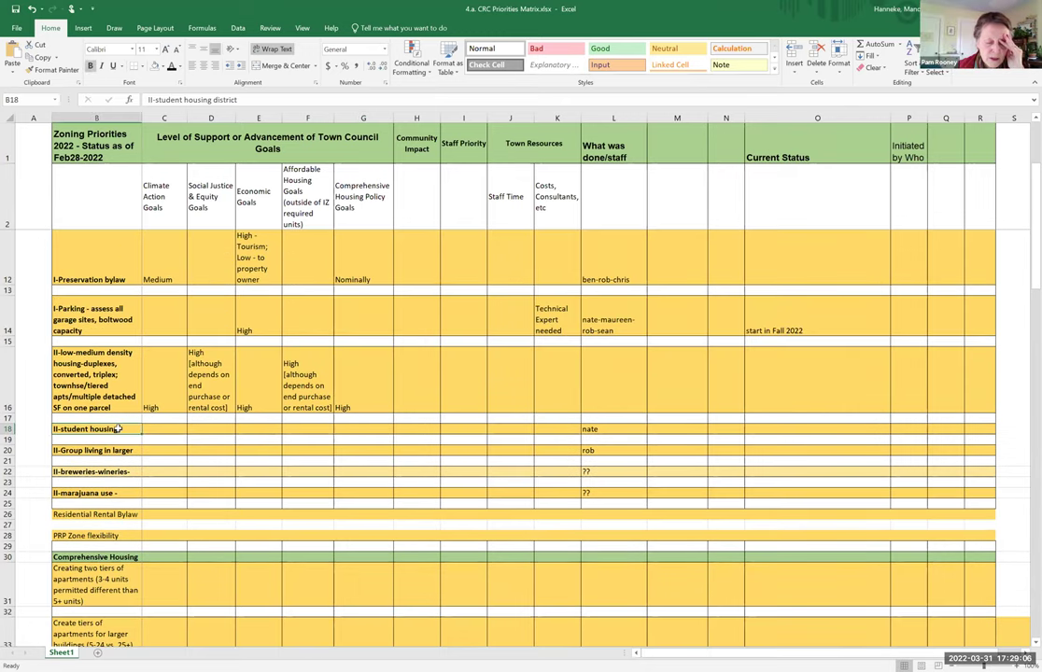
{"action": "double_click", "coordinate": [5, 434]}
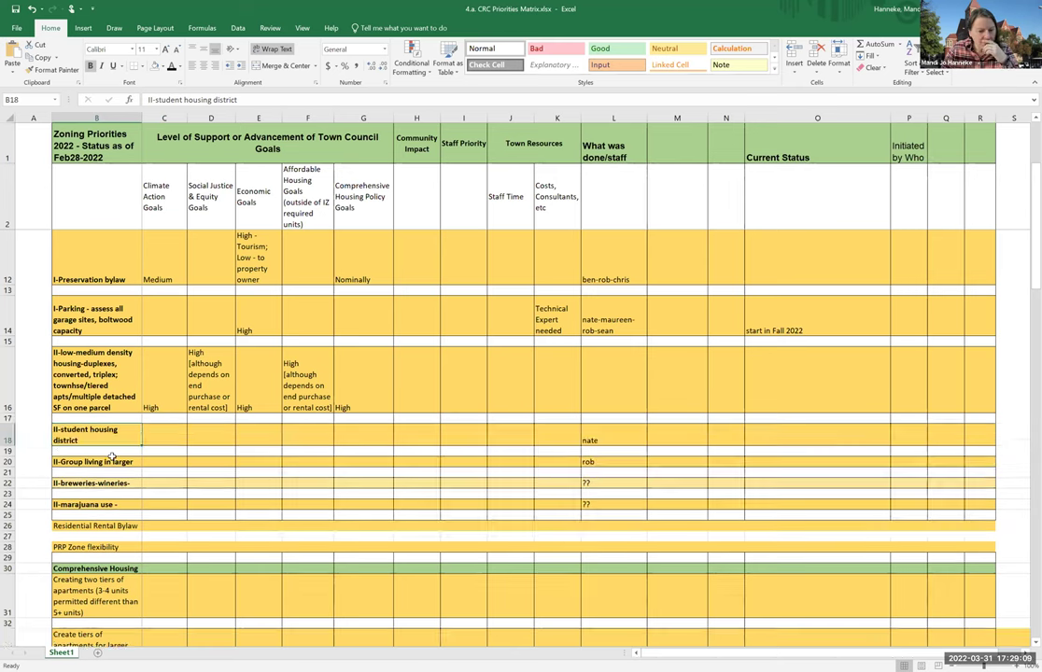
{"action": "double_click", "coordinate": [8, 467]}
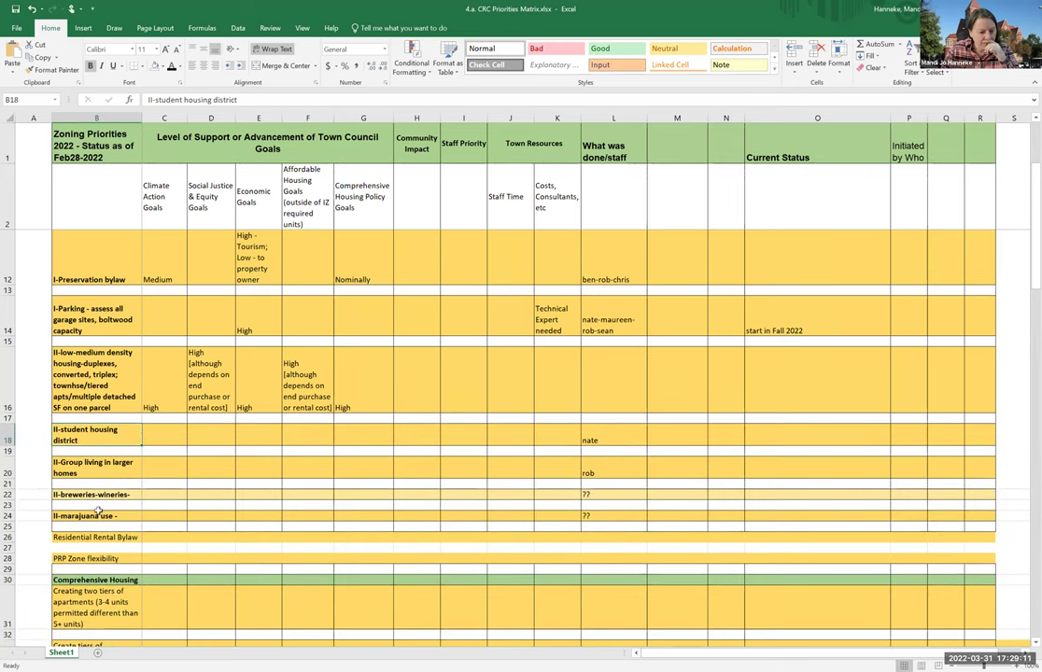
{"action": "double_click", "coordinate": [10, 499]}
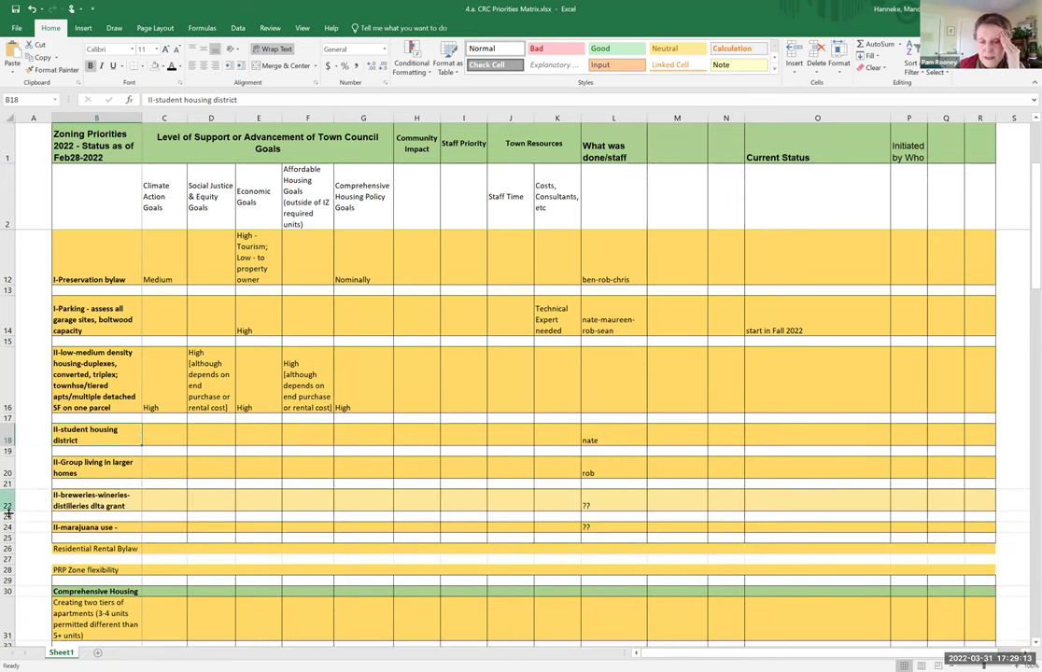
{"action": "double_click", "coordinate": [7, 534]}
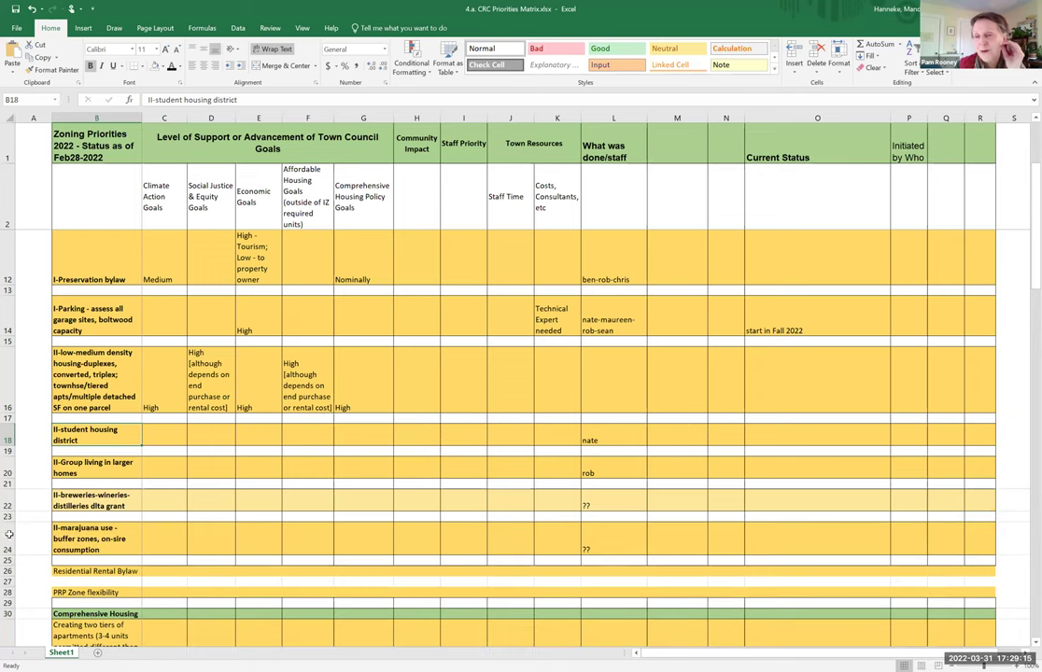
- Enter "Removed from the Planning Department List" as the Current Status of the student housing district row in O18
{"action": "scroll", "coordinate": [168, 495], "scroll_direction": "down", "scroll_amount": 1}
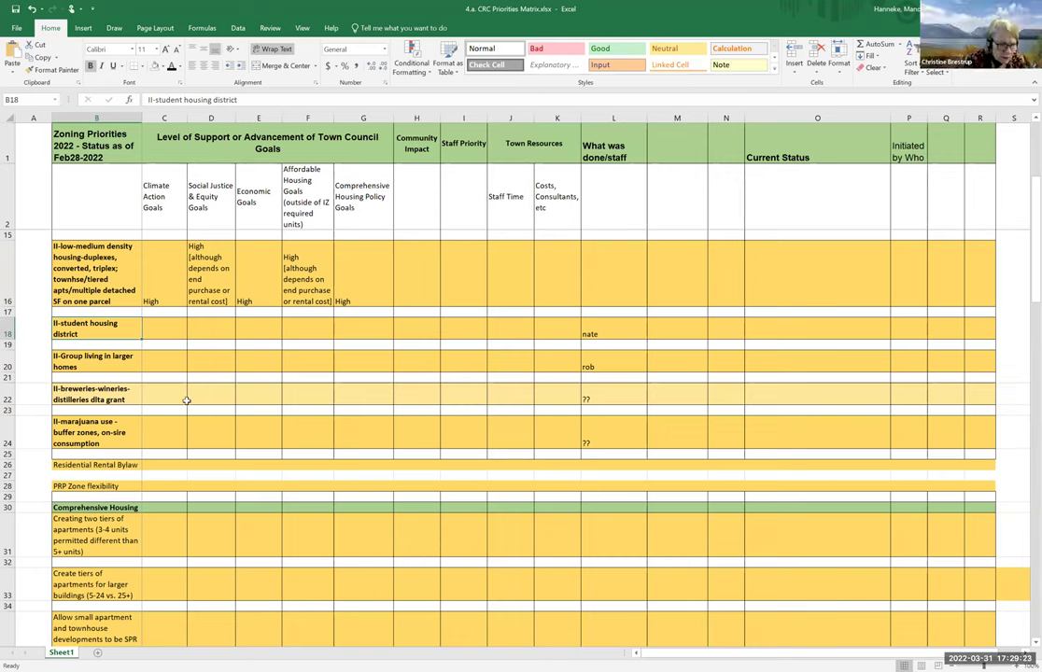
{"action": "left_click", "coordinate": [171, 333]}
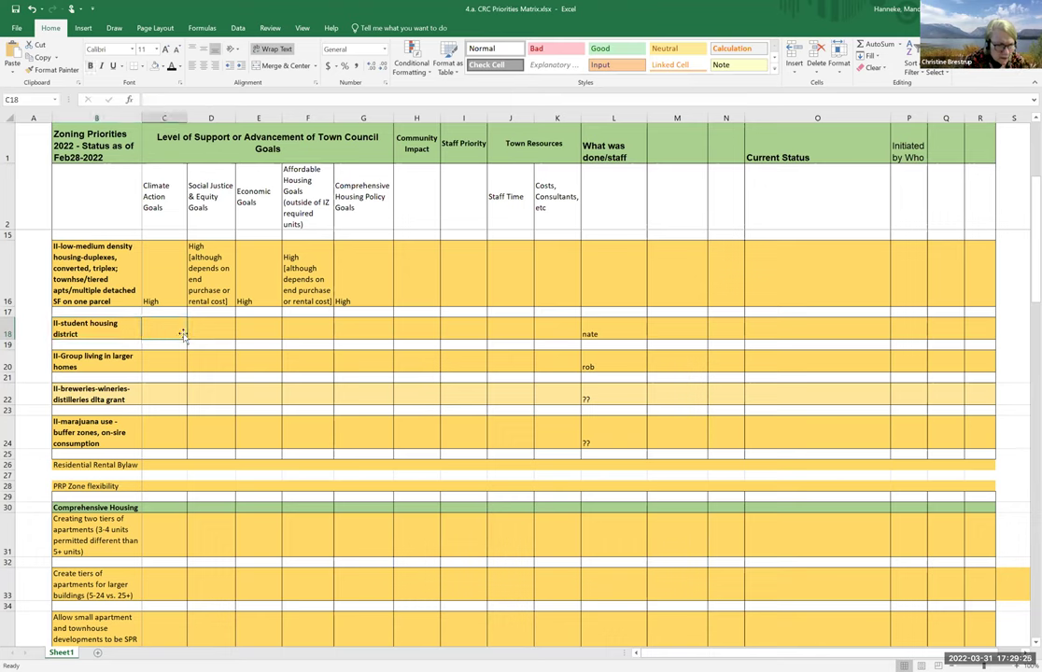
{"action": "left_click", "coordinate": [780, 333]}
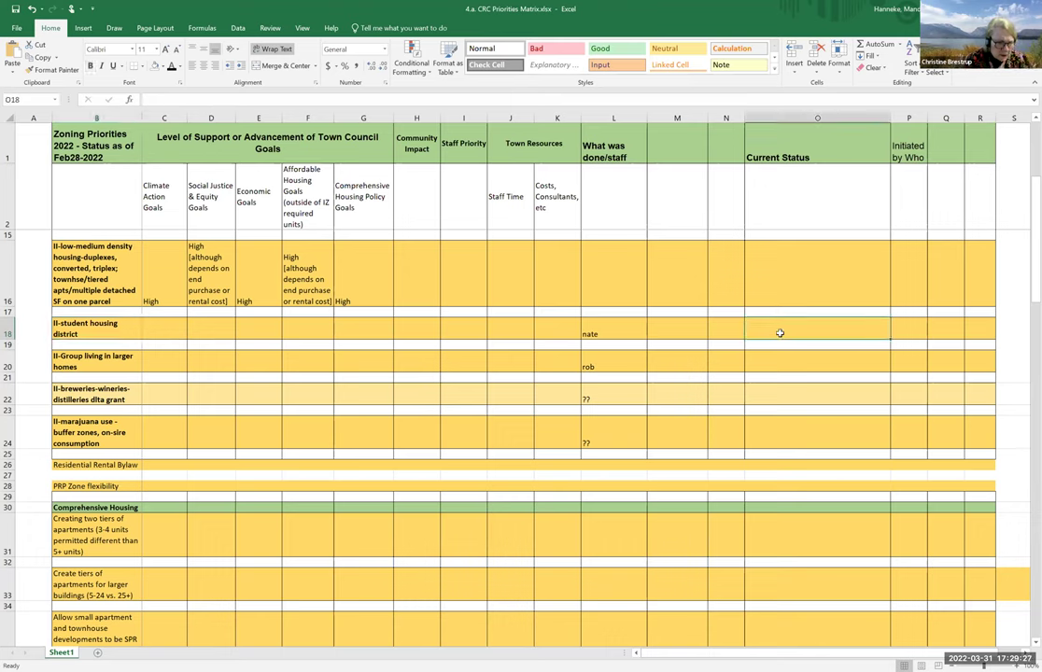
{"action": "type", "text": "Removed from t"}
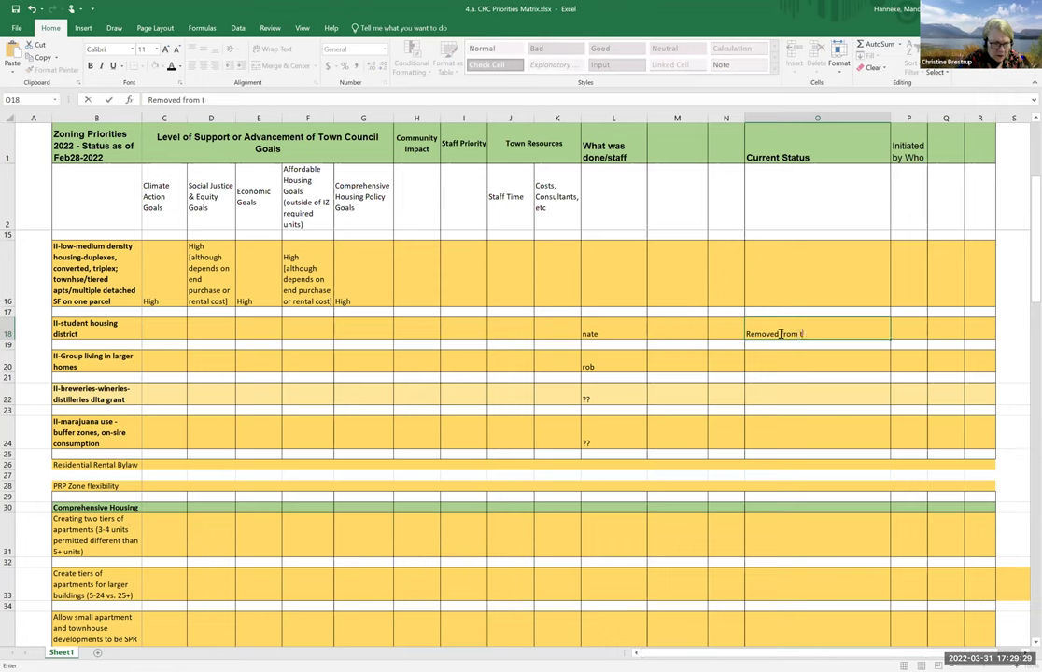
{"action": "type", "text": "he Planning Dep"}
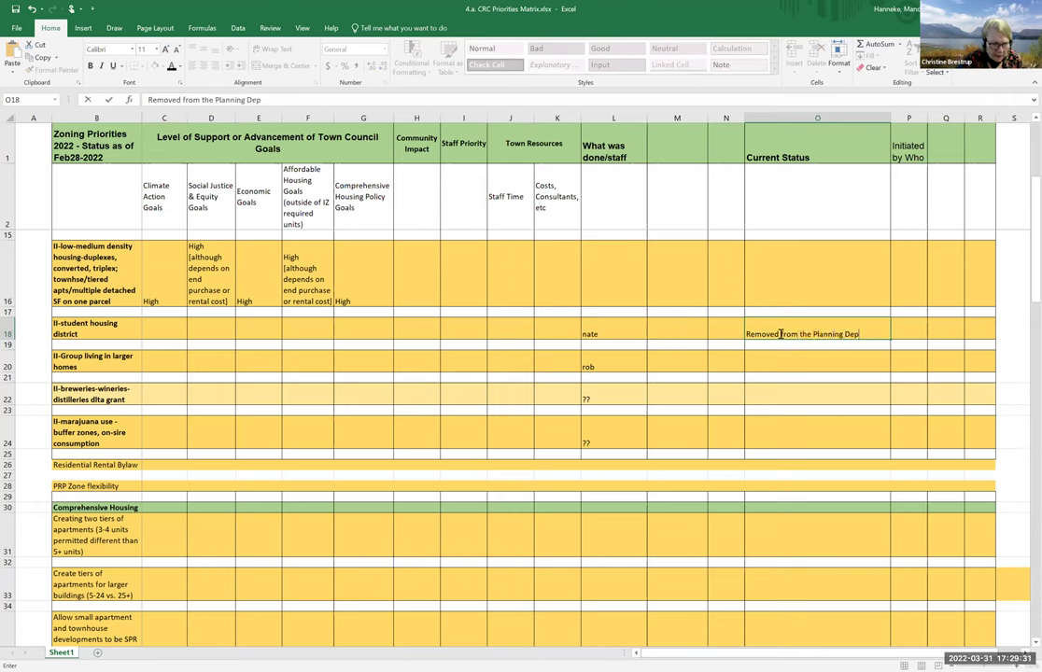
{"action": "type", "text": "artment List"}
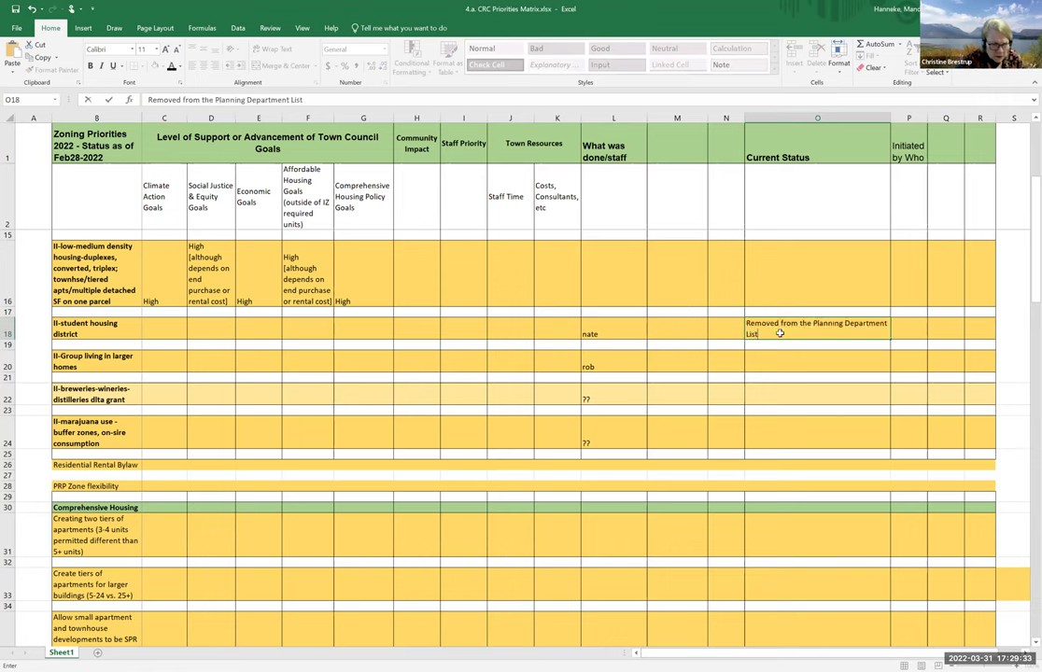
{"action": "key", "text": "Return"}
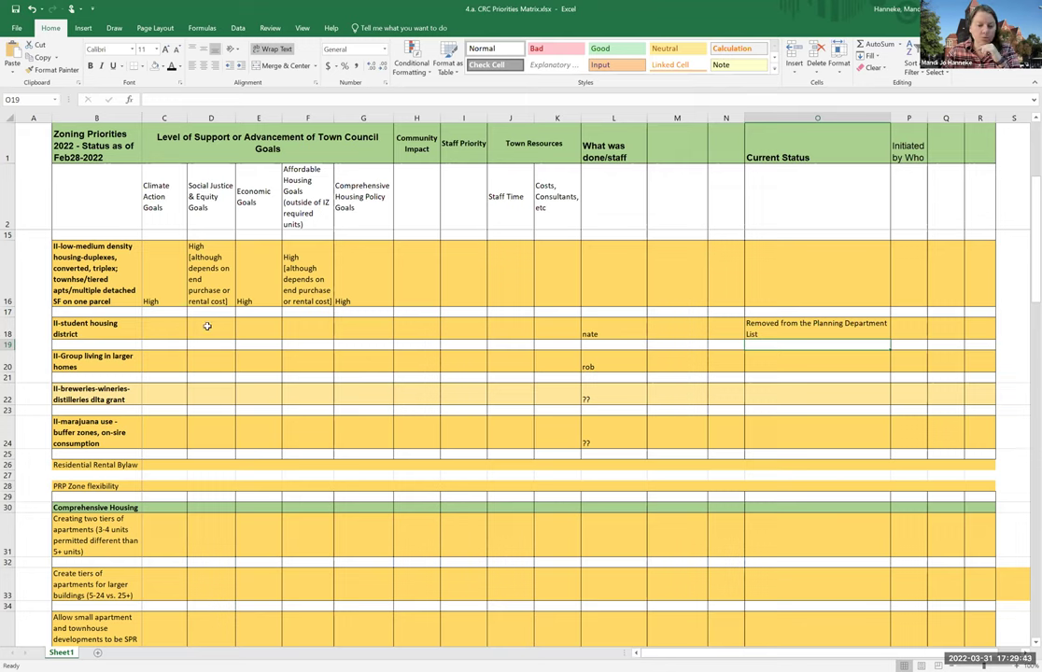
- Enter "High" under Comprehensive Housing Policy Goals for the student housing district row in G18
{"action": "left_click_drag", "start_coordinate": [158, 325], "coordinate": [356, 326]}
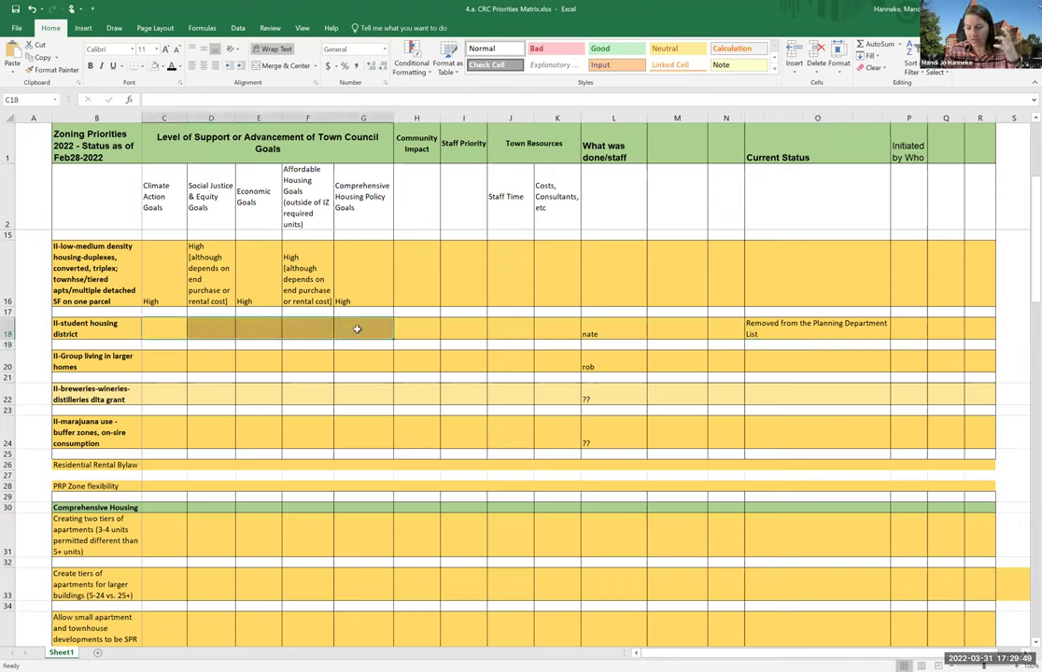
{"action": "left_click", "coordinate": [159, 327]}
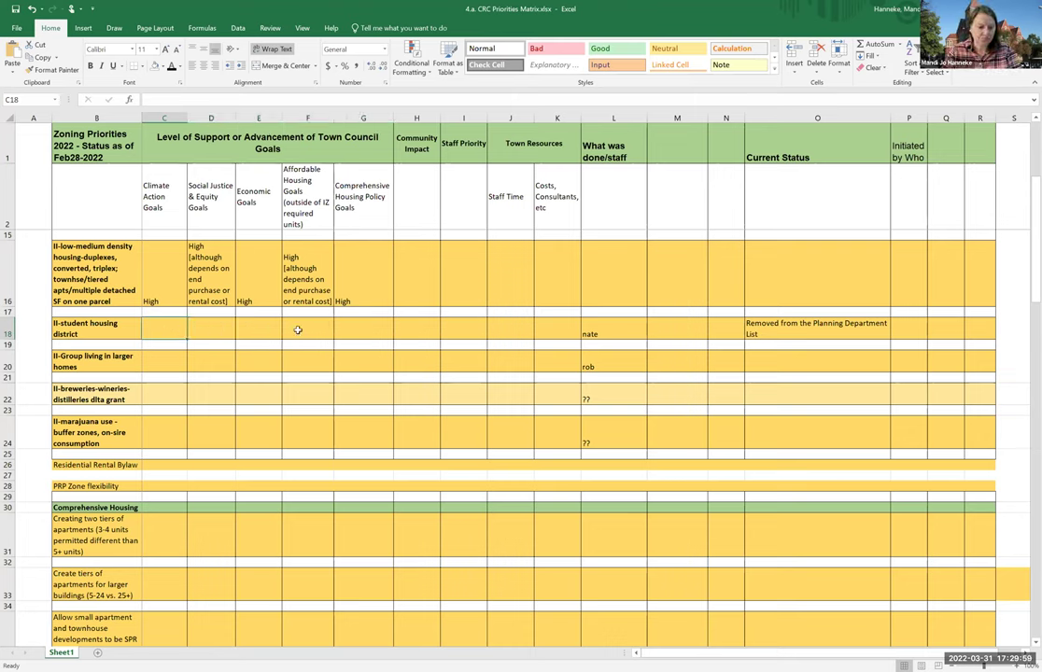
{"action": "left_click", "coordinate": [360, 331]}
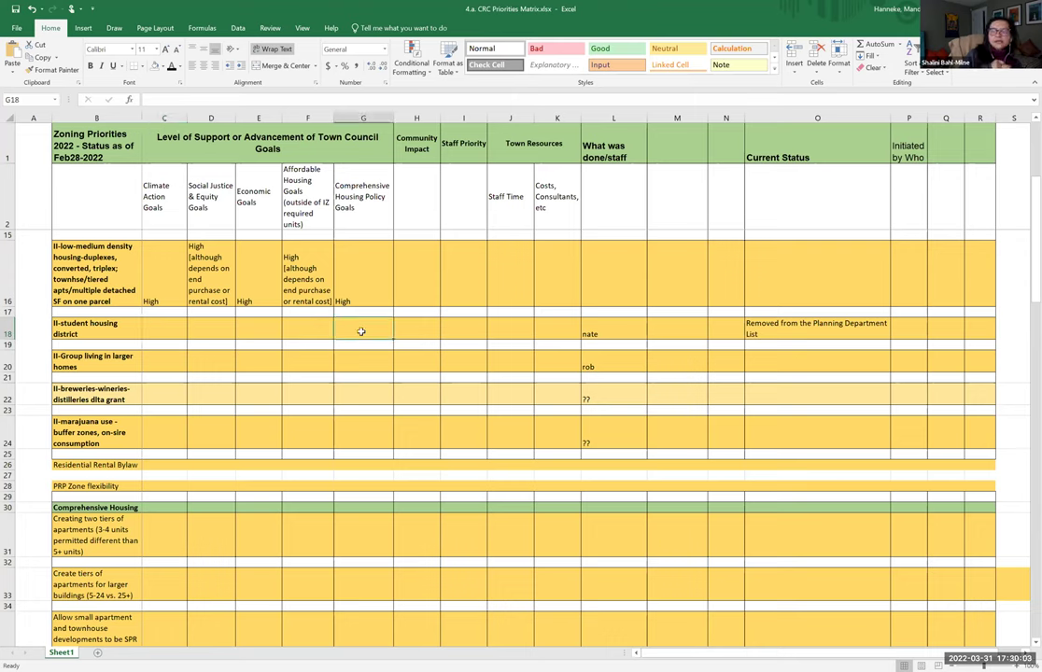
{"action": "type", "text": "High"}
{"action": "key", "text": "Return"}
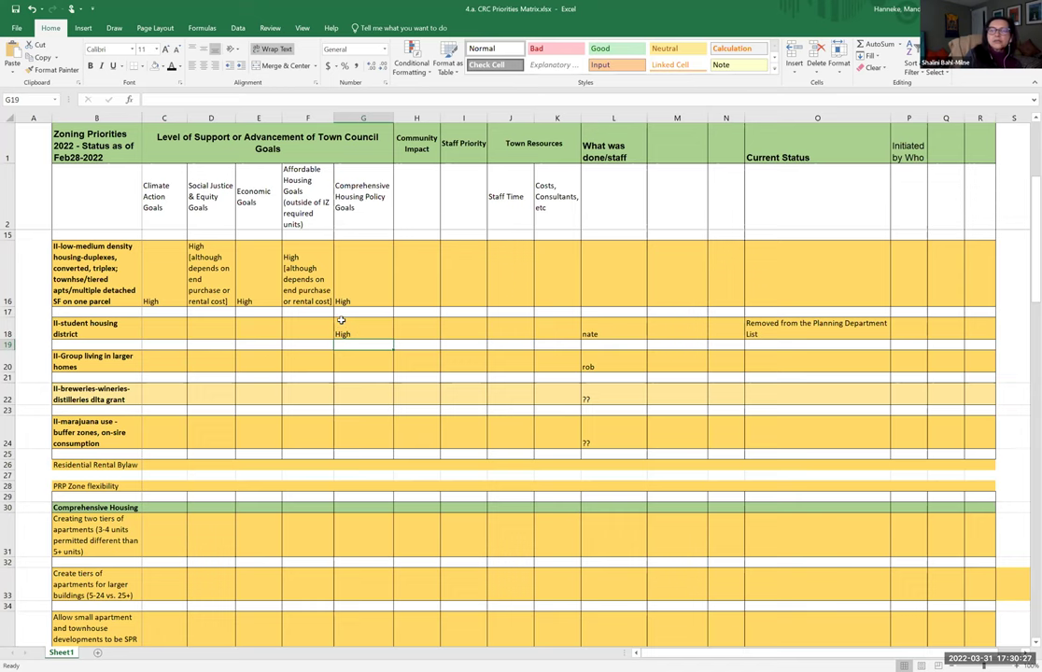
{"action": "scroll", "coordinate": [313, 298], "scroll_direction": "down", "scroll_amount": 1}
{"action": "scroll", "coordinate": [298, 305], "scroll_direction": "up", "scroll_amount": 1}
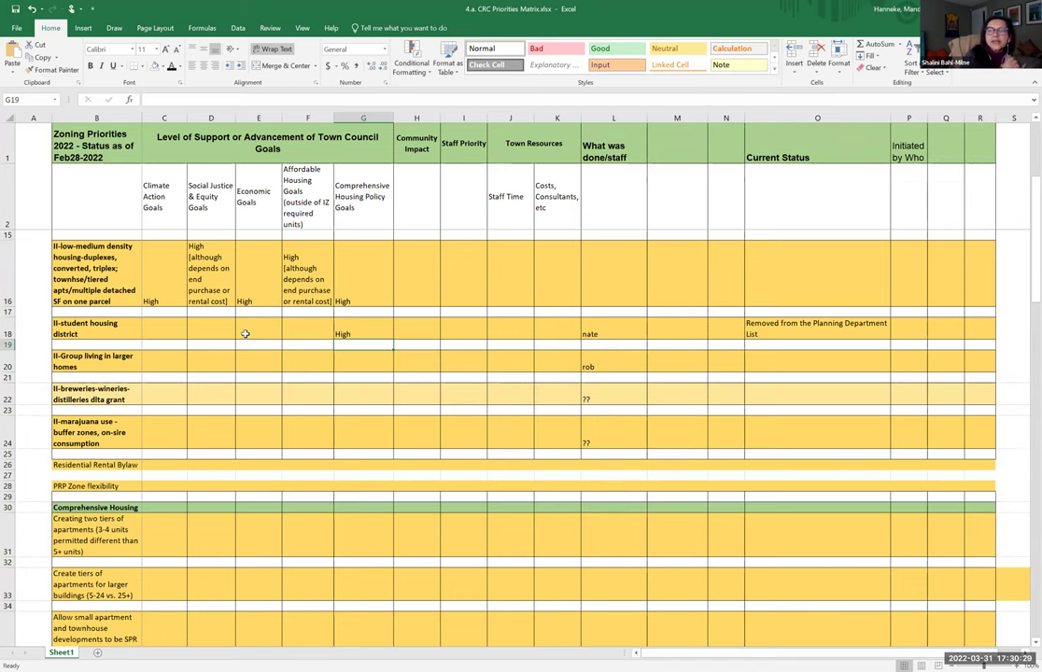
- Rate the student housing district row "High - potential" under Economic Goals in E18
{"action": "left_click", "coordinate": [245, 333]}
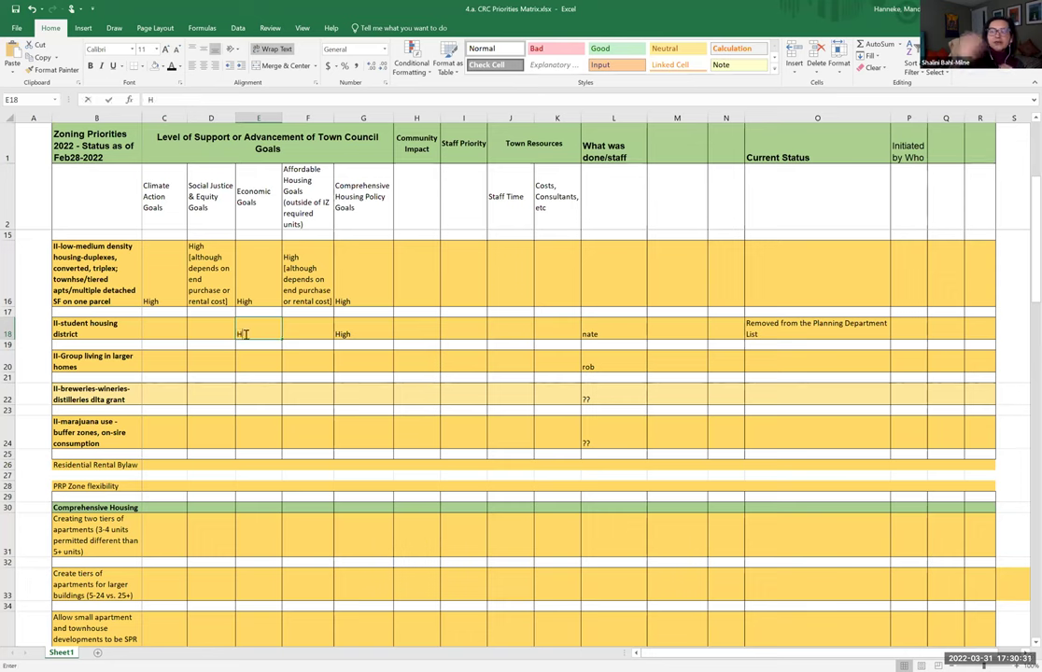
{"action": "type", "text": "High"}
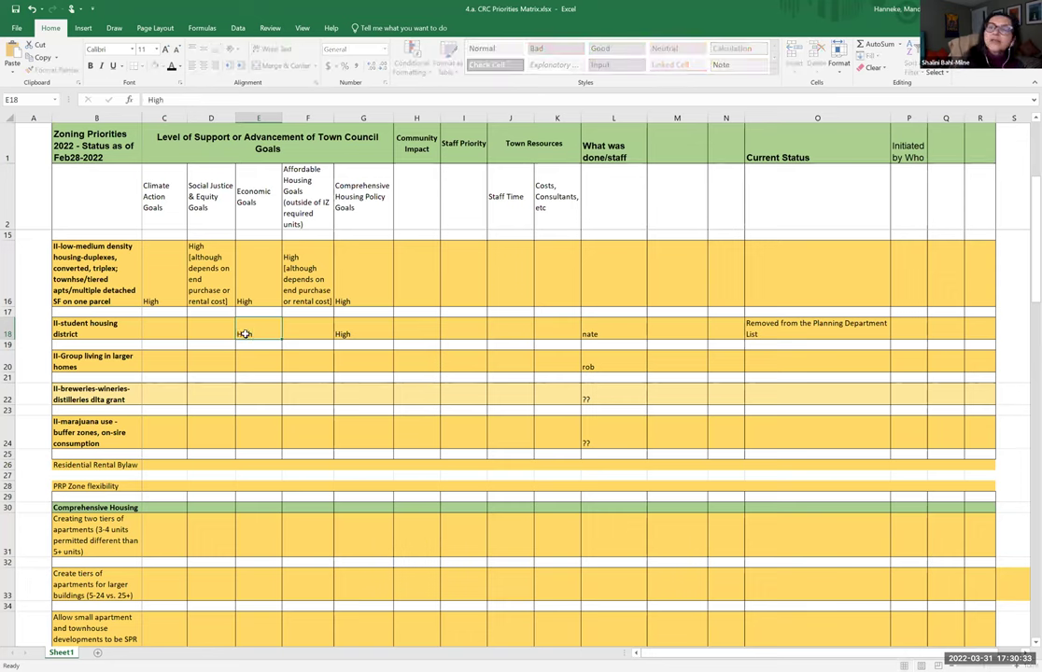
{"action": "key", "text": "Return"}
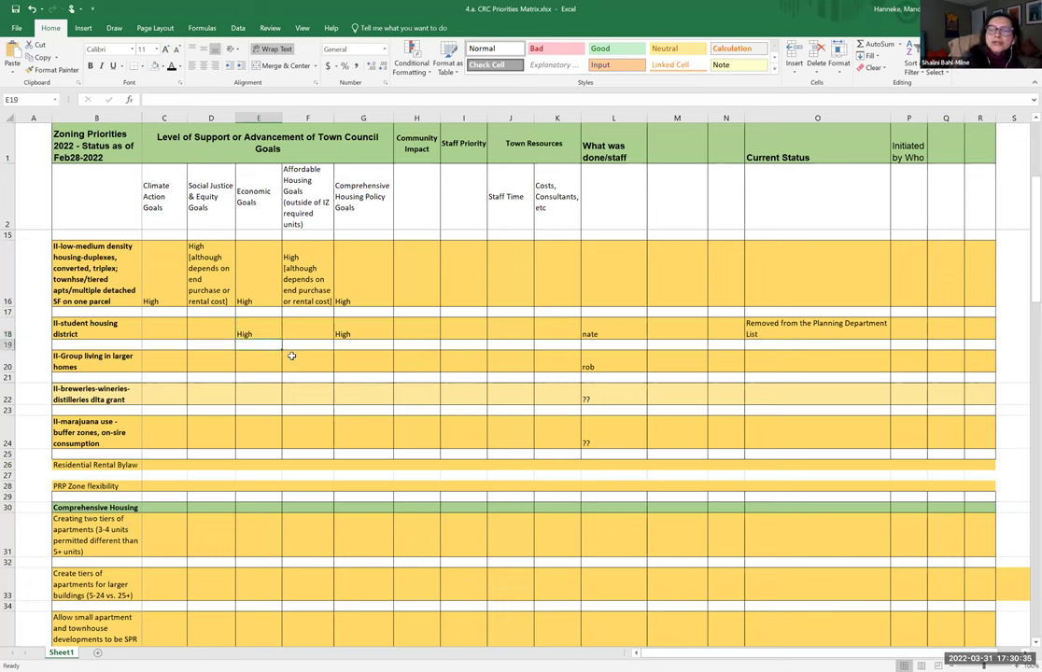
{"action": "left_click", "coordinate": [263, 361]}
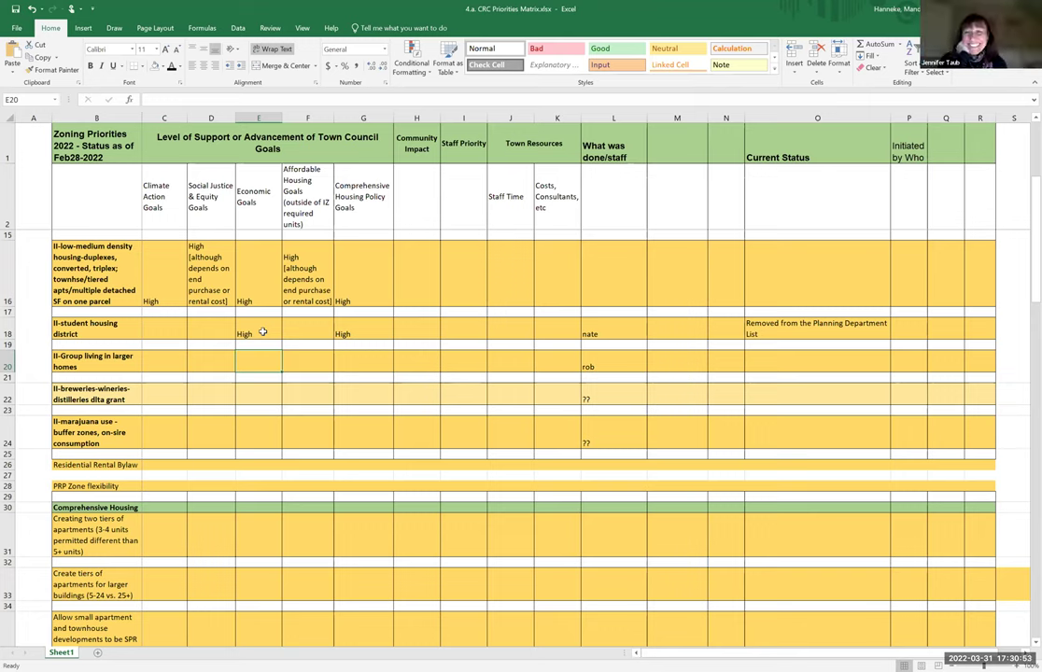
{"action": "left_click", "coordinate": [263, 332]}
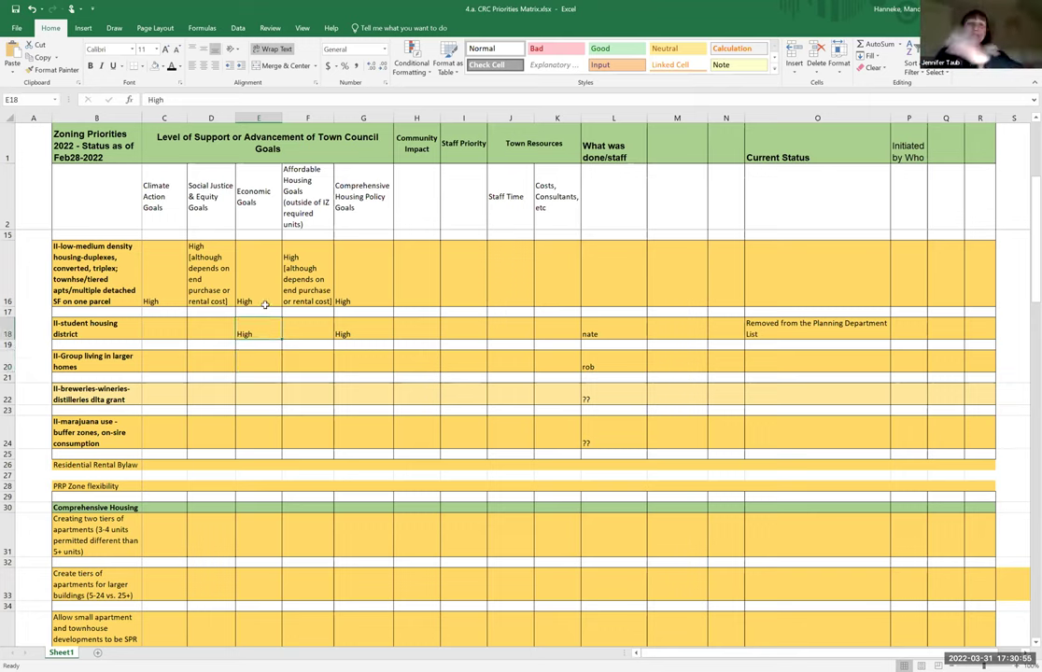
{"action": "left_click", "coordinate": [207, 99]}
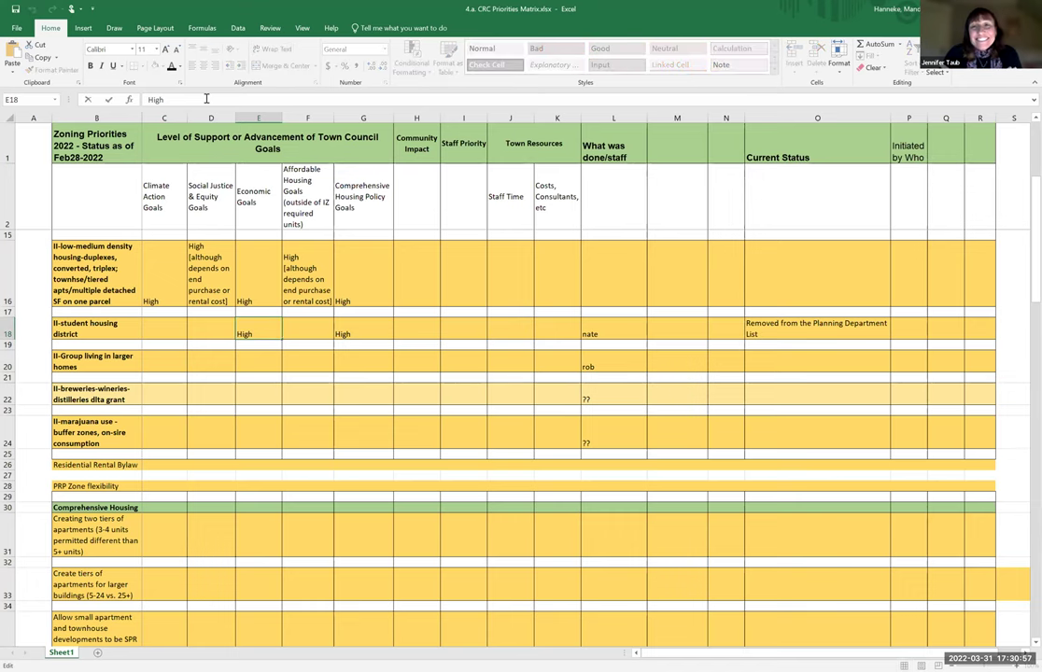
{"action": "type", "text": "- potential"}
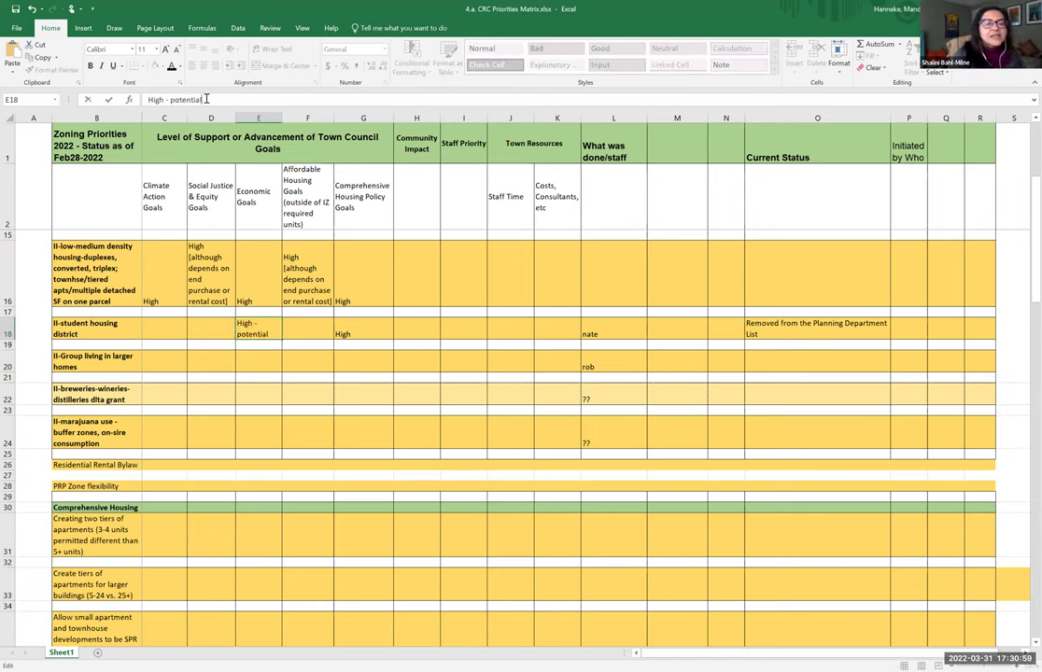
{"action": "key", "text": "Return"}
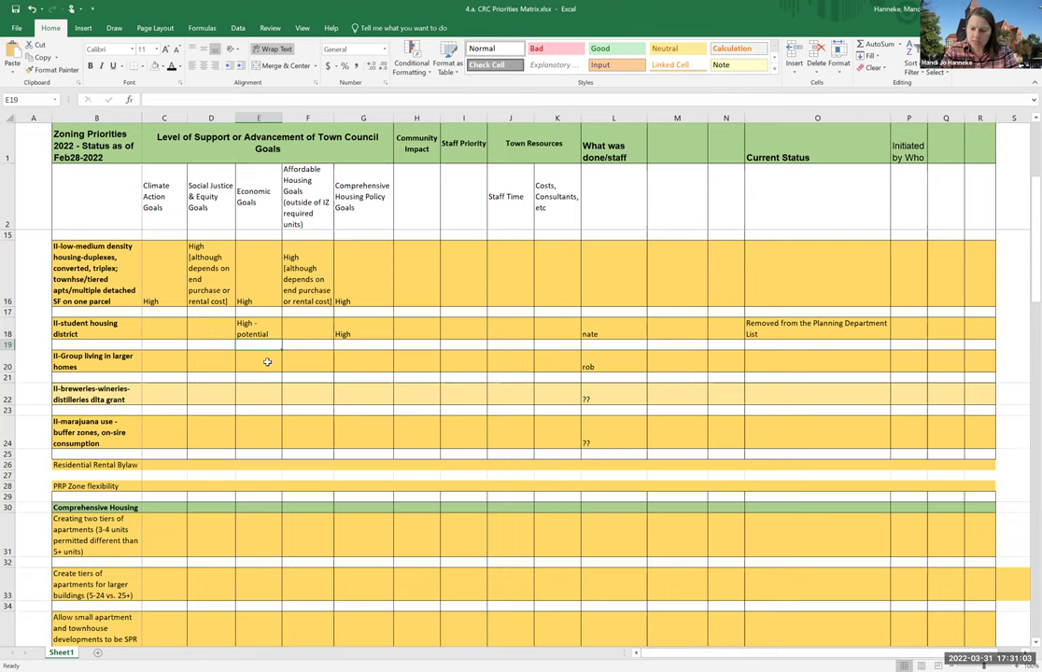
- Enter "Related to state-create use category below" as the Current Status of the group living row in O20
{"action": "scroll", "coordinate": [266, 362], "scroll_direction": "down", "scroll_amount": 3}
{"action": "scroll", "coordinate": [266, 362], "scroll_direction": "down", "scroll_amount": 4}
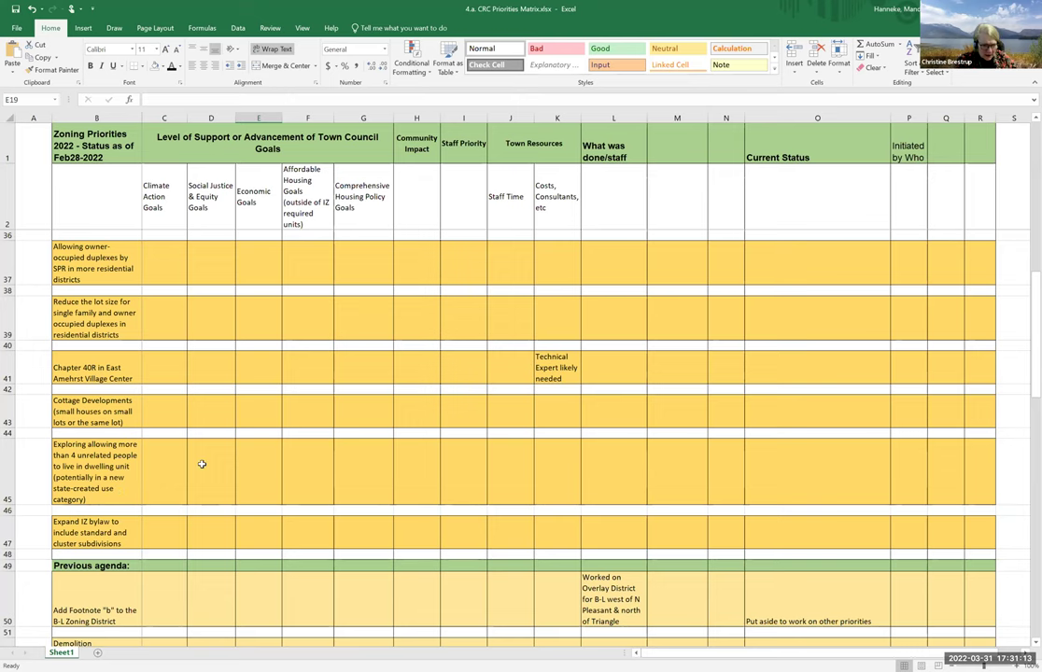
{"action": "scroll", "coordinate": [200, 466], "scroll_direction": "up", "scroll_amount": 1}
{"action": "scroll", "coordinate": [199, 465], "scroll_direction": "up", "scroll_amount": 9}
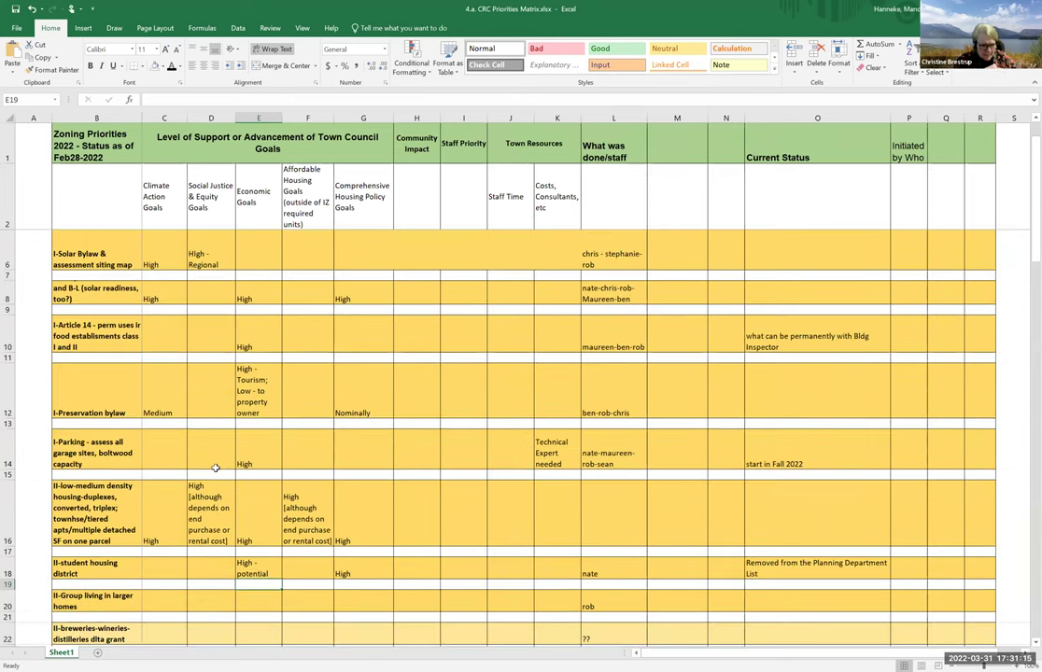
{"action": "scroll", "coordinate": [219, 466], "scroll_direction": "down", "scroll_amount": 2}
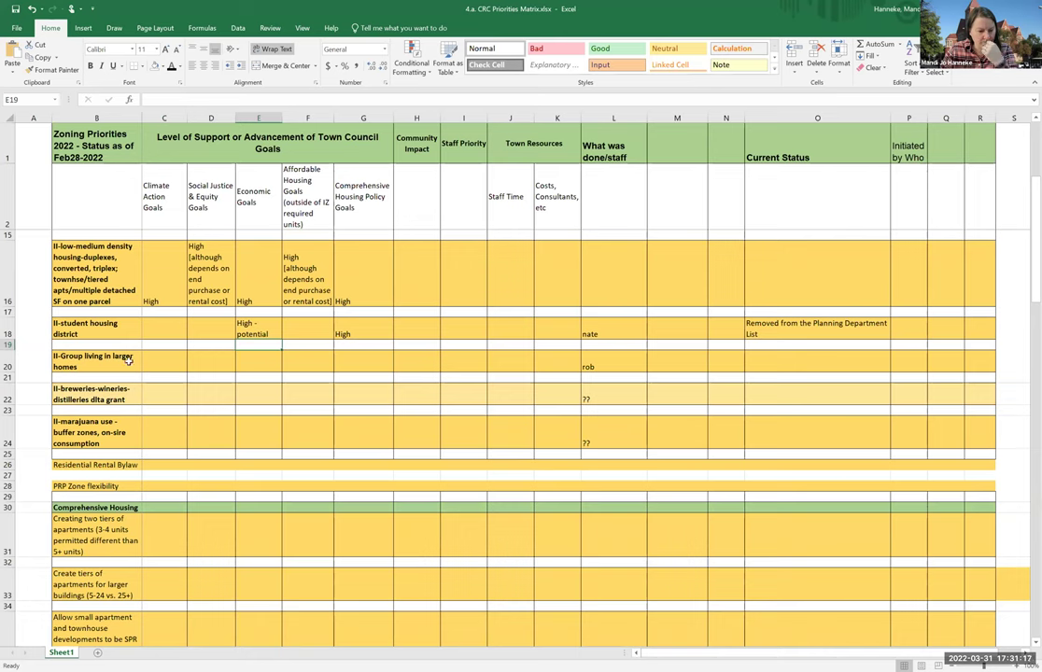
{"action": "left_click", "coordinate": [762, 360]}
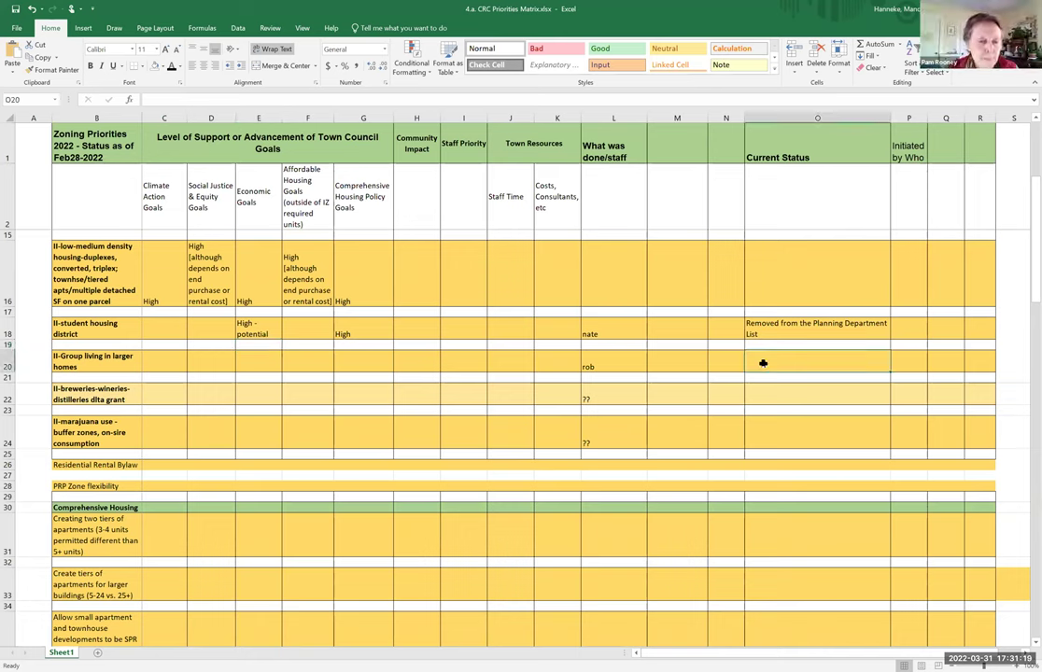
{"action": "type", "text": "RE"}
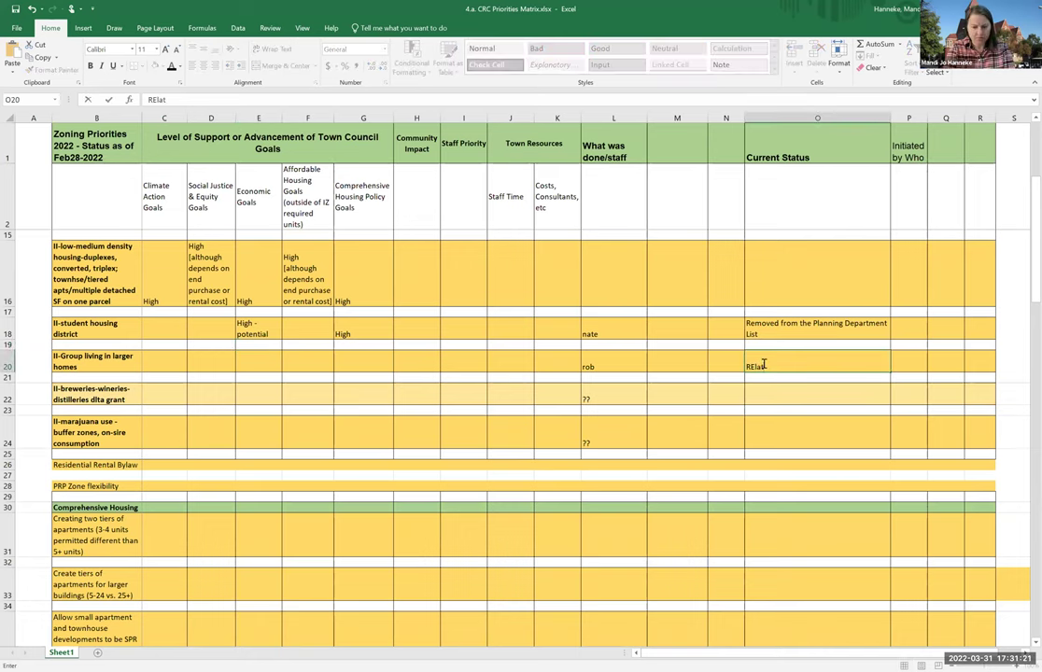
{"action": "key", "text": "BackSpace"}
{"action": "type", "text": "elated to "}
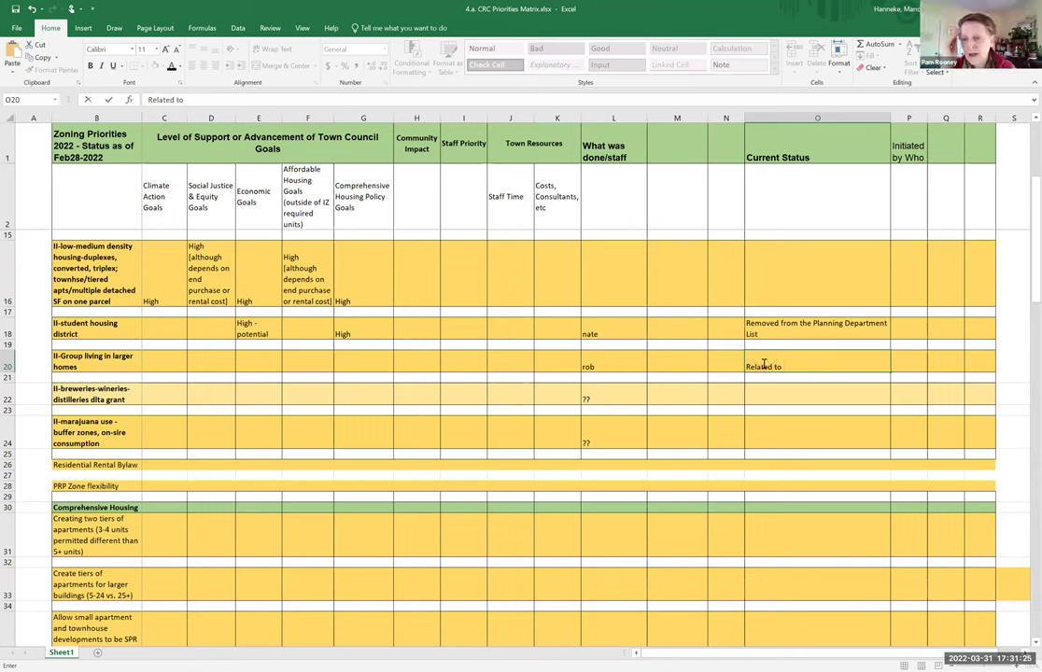
{"action": "type", "text": "state-create use category below"}
{"action": "key", "text": "Return"}
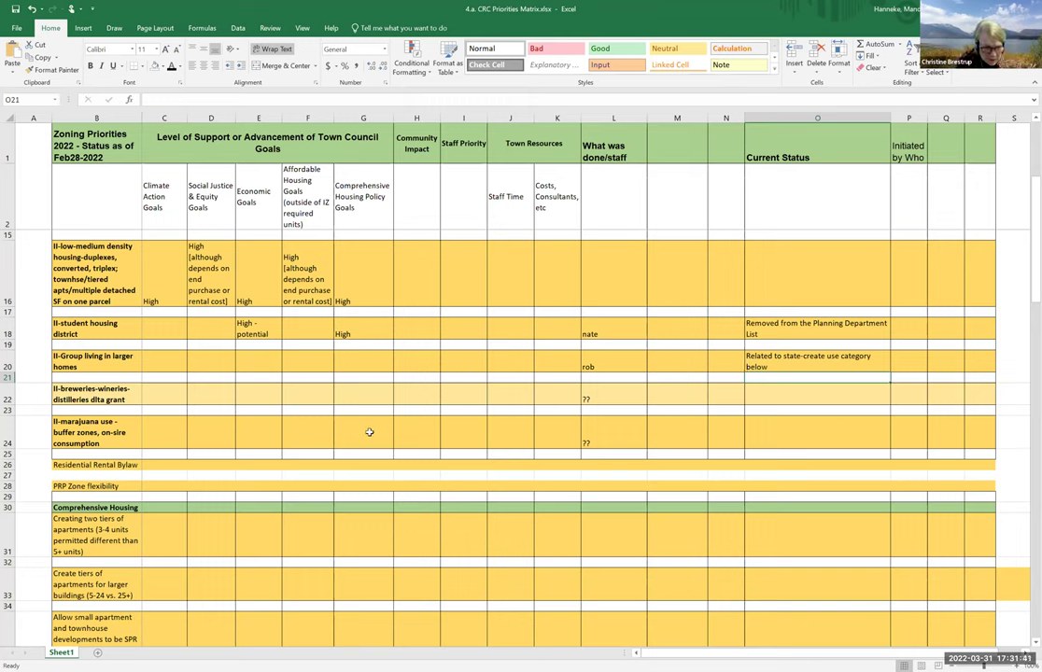
- Append "(allowing more people to live together in a unit)" to the group living in larger homes label in B20
{"action": "left_click", "coordinate": [117, 360]}
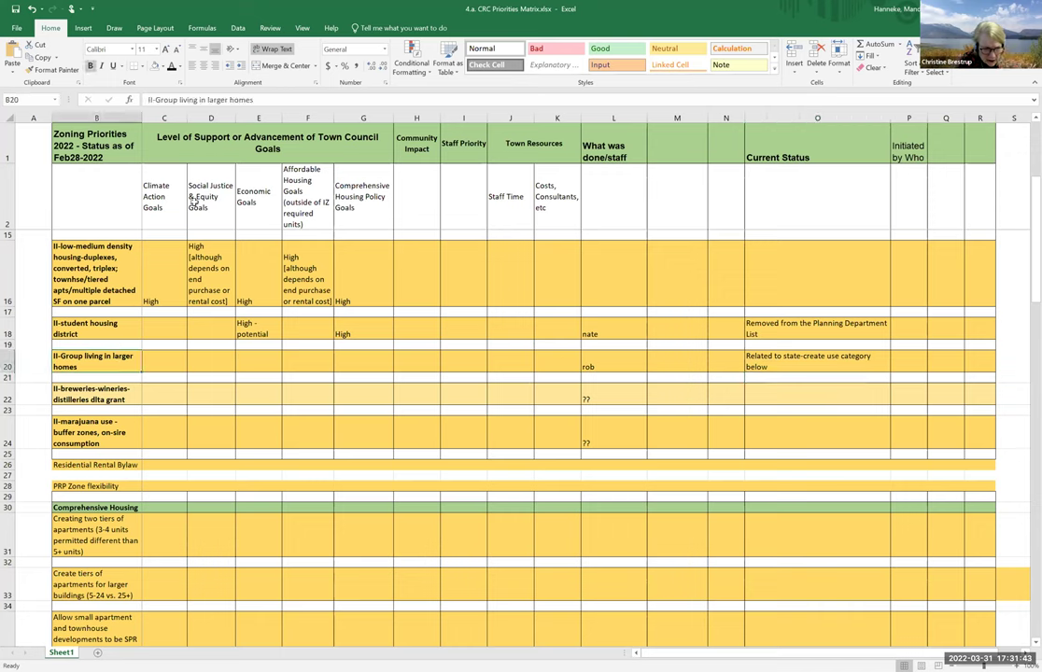
{"action": "left_click", "coordinate": [299, 99]}
{"action": "type", "text": "("}
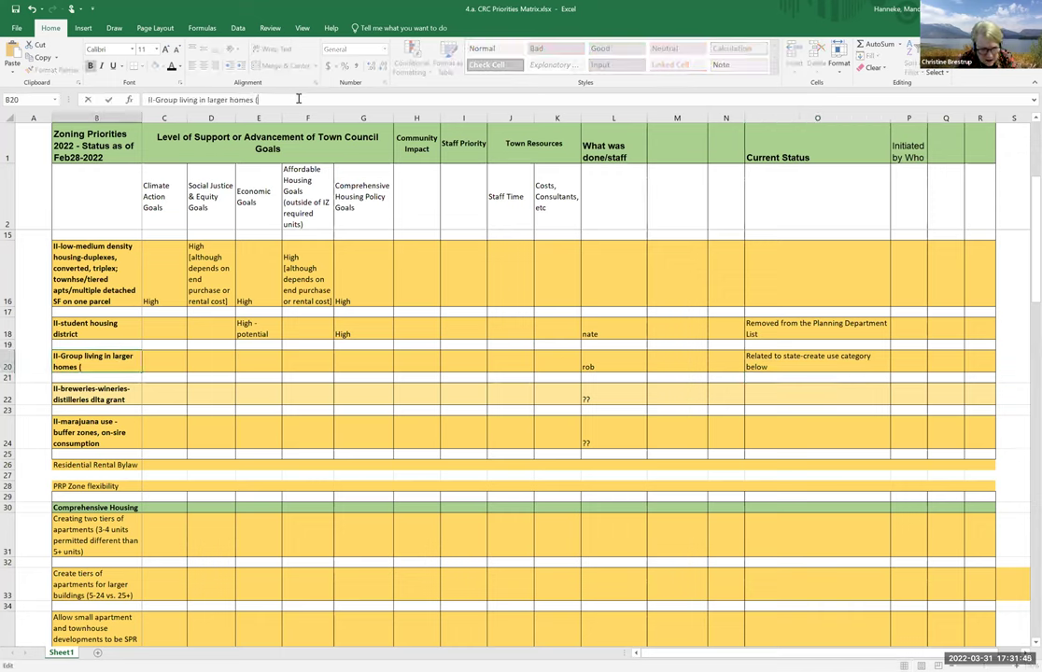
{"action": "type", "text": "allowing more peo"}
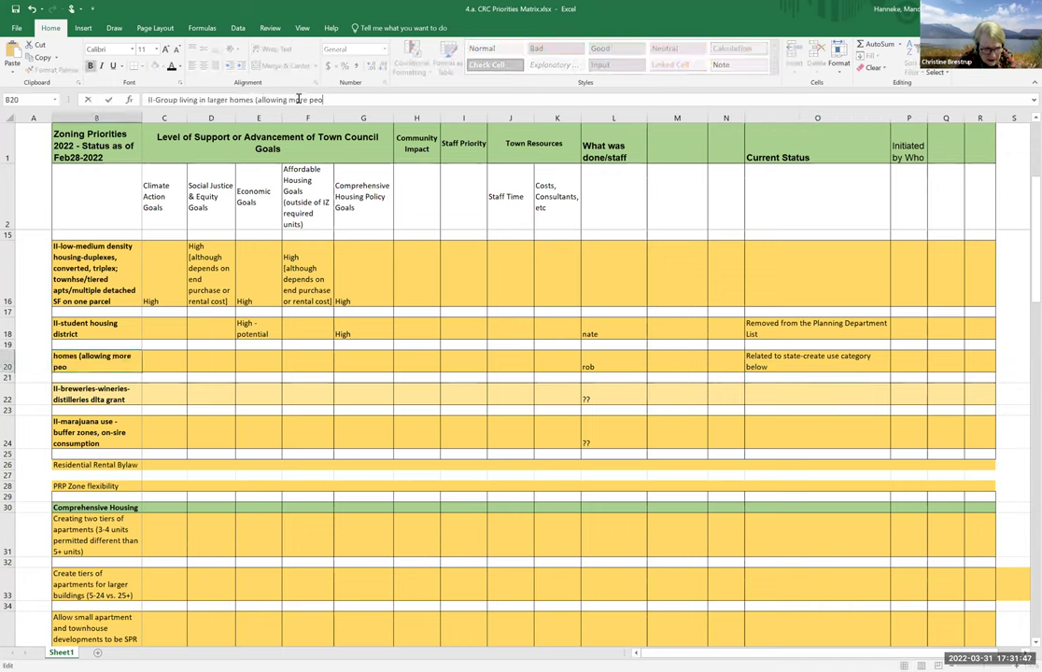
{"action": "type", "text": "ple to live tog"}
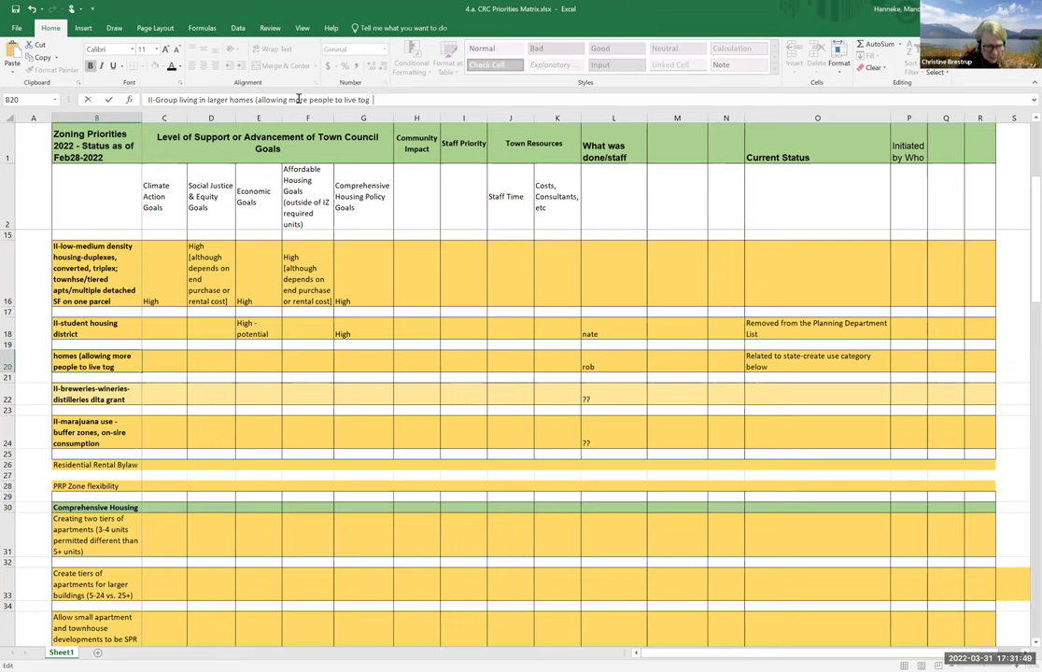
{"action": "type", "text": "ether in a unit)"}
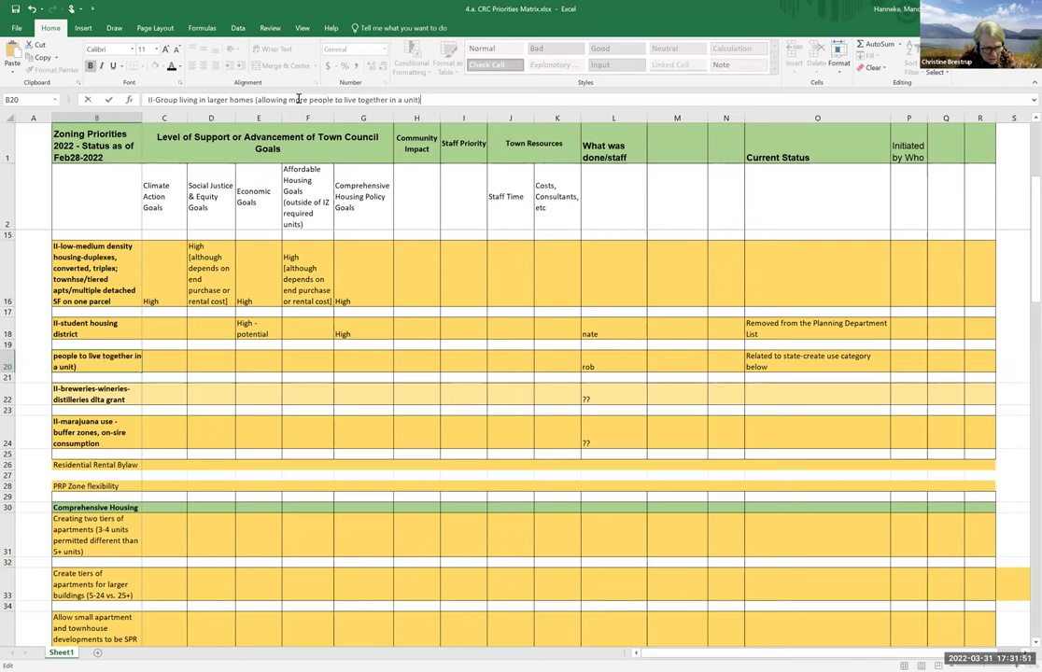
{"action": "left_click", "coordinate": [220, 361]}
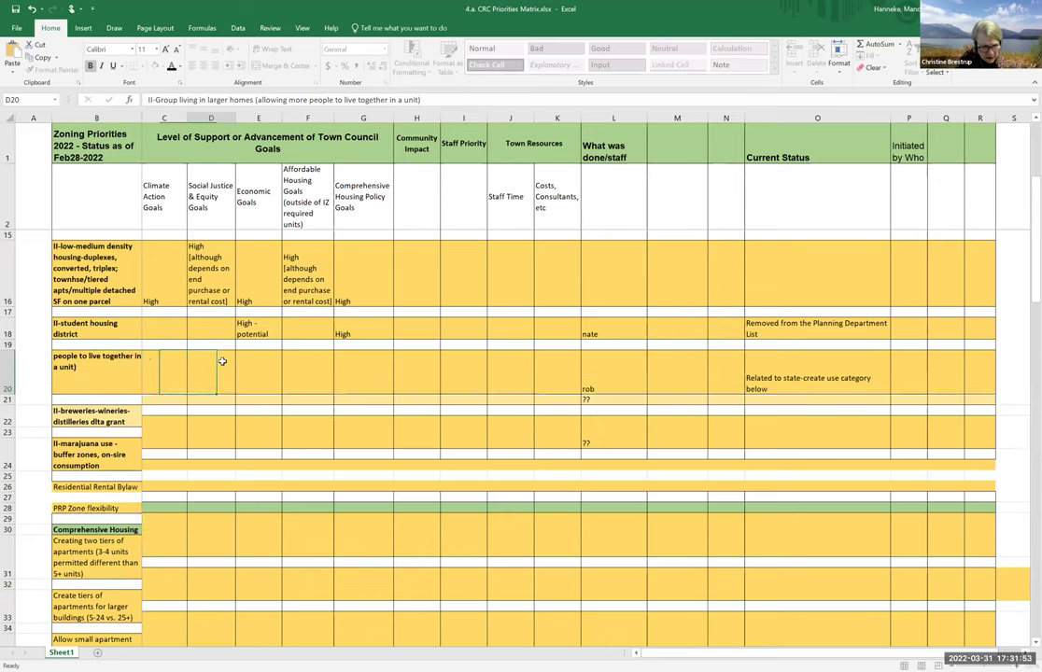
- Rate the group living row "High - potential" under Comprehensive Housing Policy Goals in G20
{"action": "left_click", "coordinate": [302, 366]}
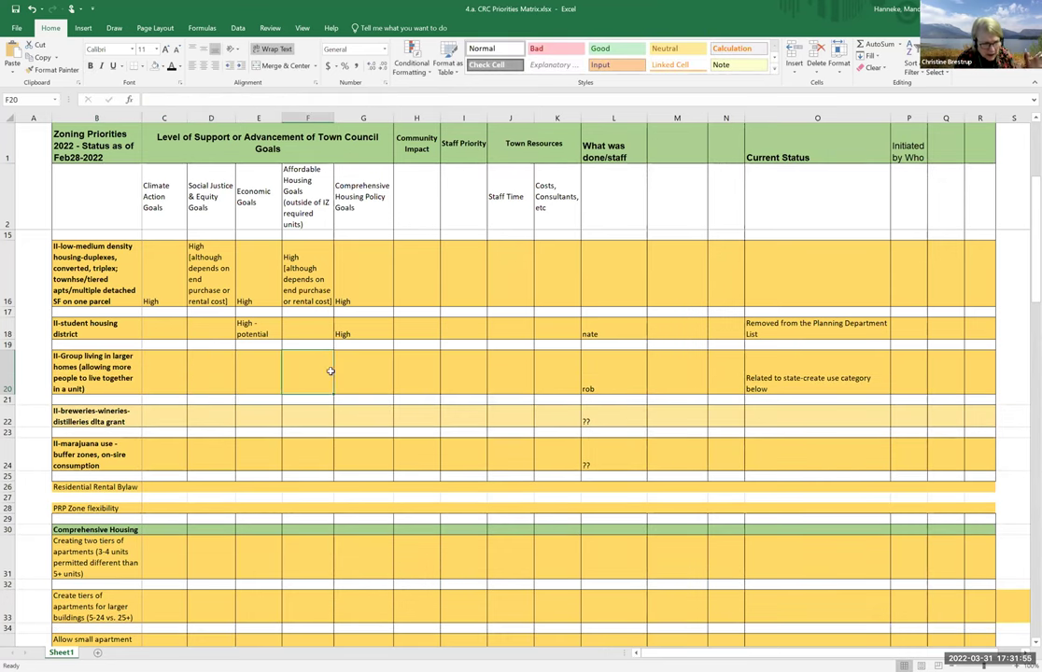
{"action": "left_click", "coordinate": [374, 371]}
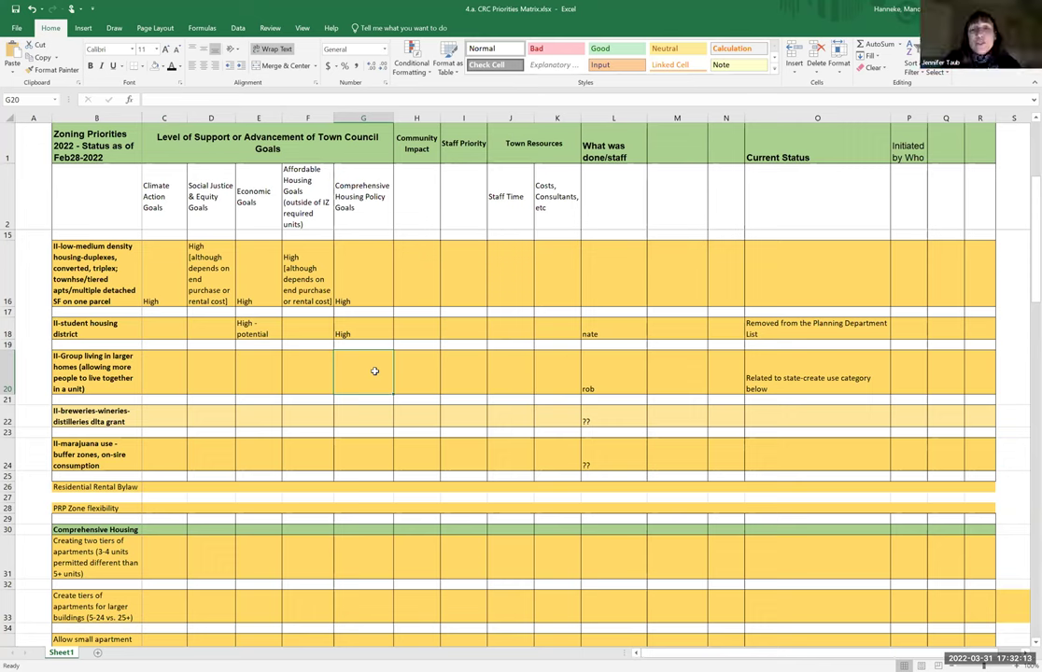
{"action": "type", "text": "High"}
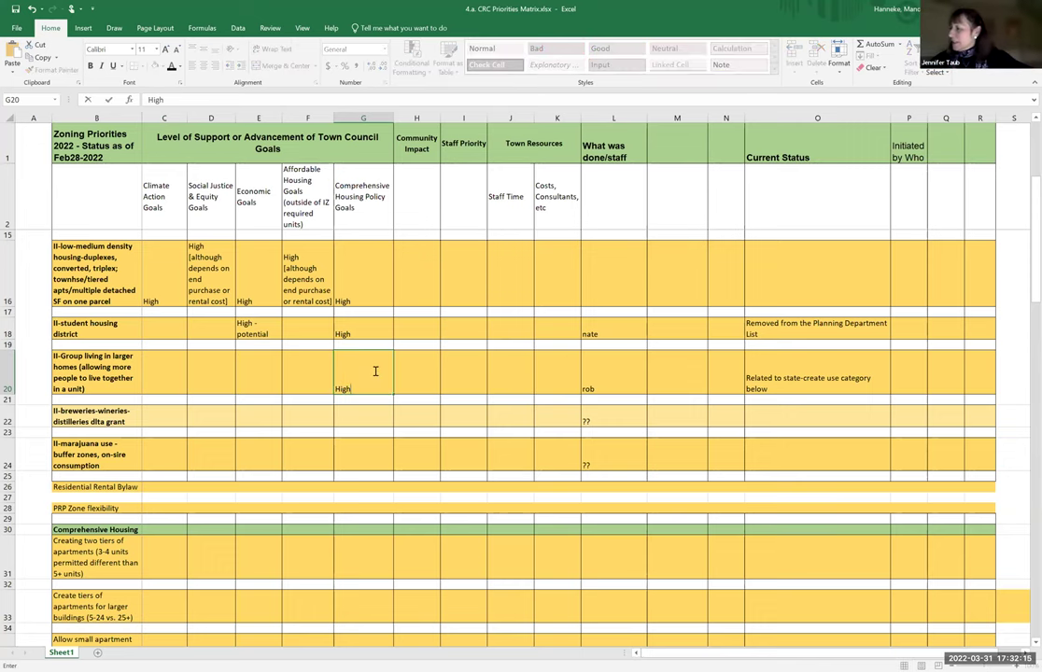
{"action": "key", "text": "Return"}
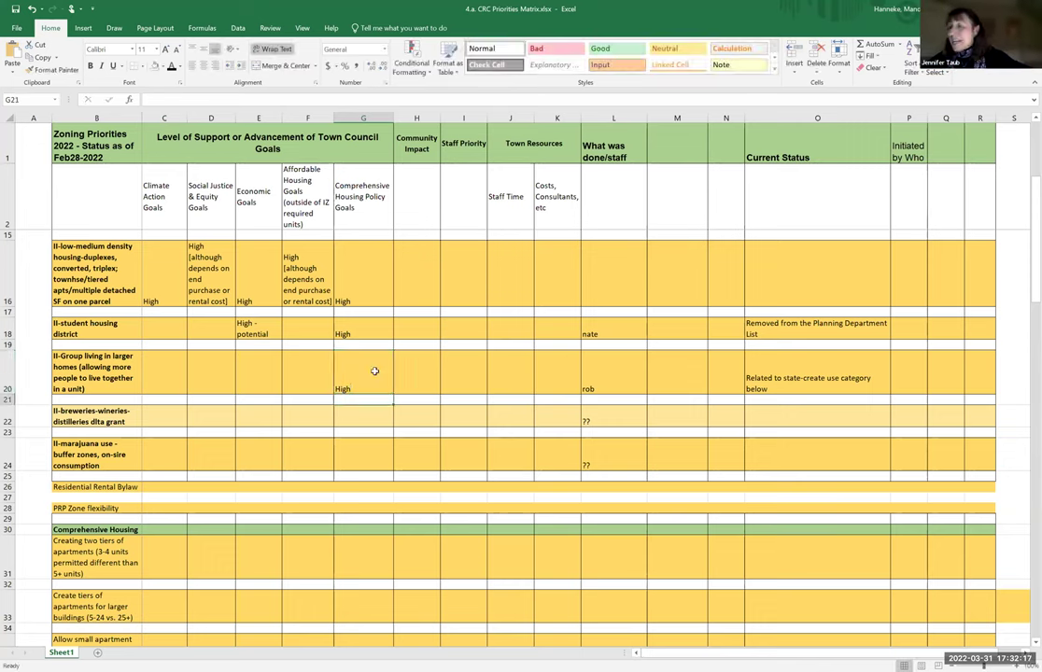
{"action": "left_click", "coordinate": [374, 372]}
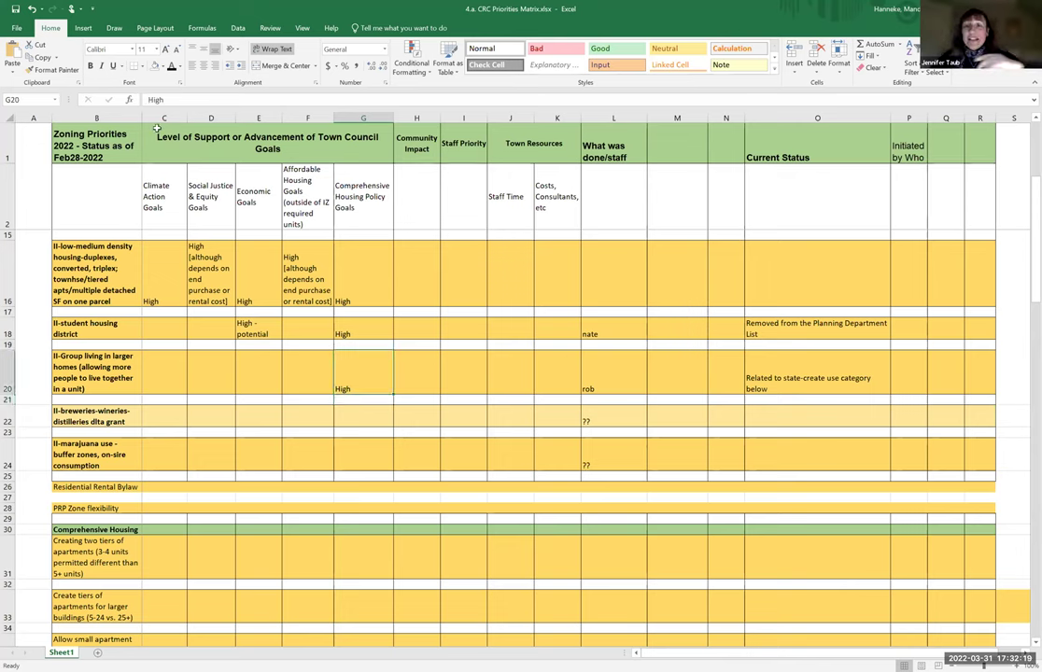
{"action": "left_click", "coordinate": [186, 99]}
{"action": "type", "text": "-"}
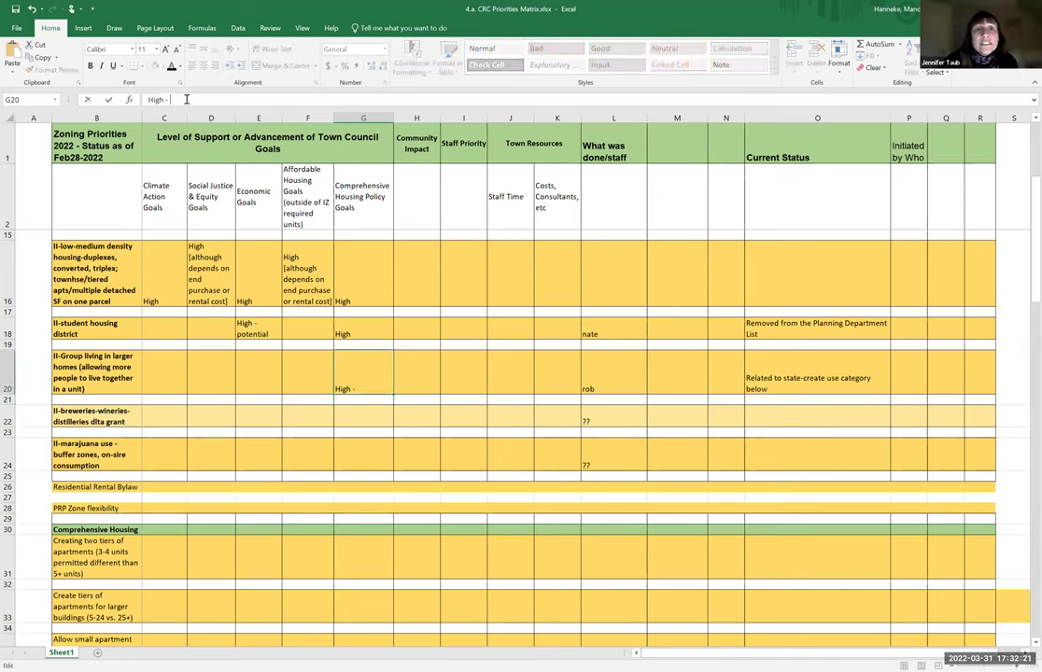
{"action": "type", "text": " potential"}
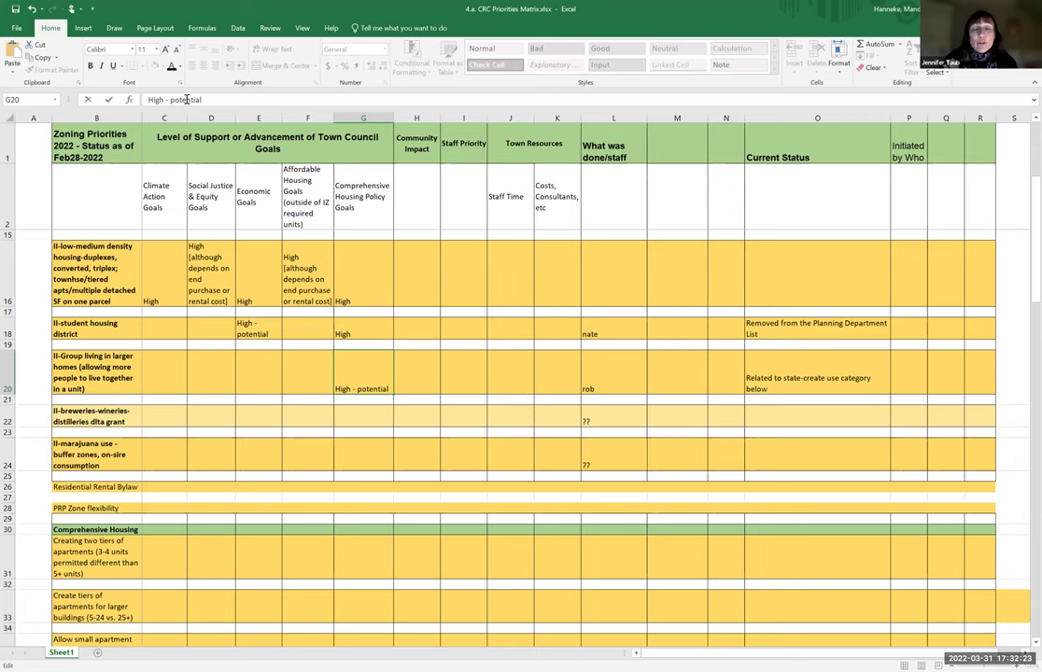
{"action": "key", "text": "Return"}
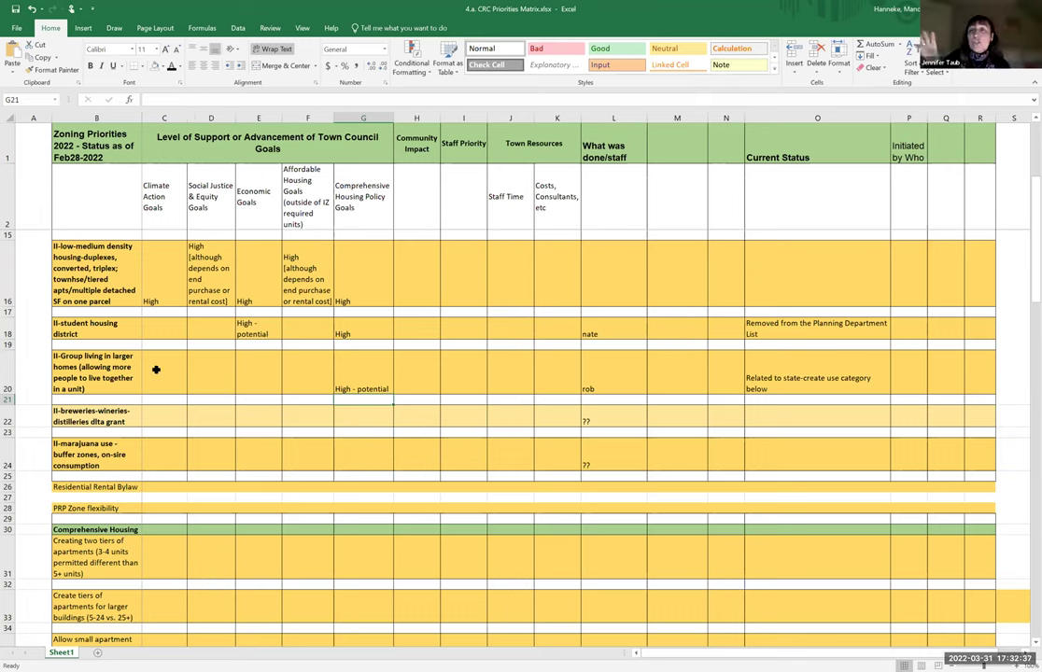
{"action": "left_click", "coordinate": [158, 369]}
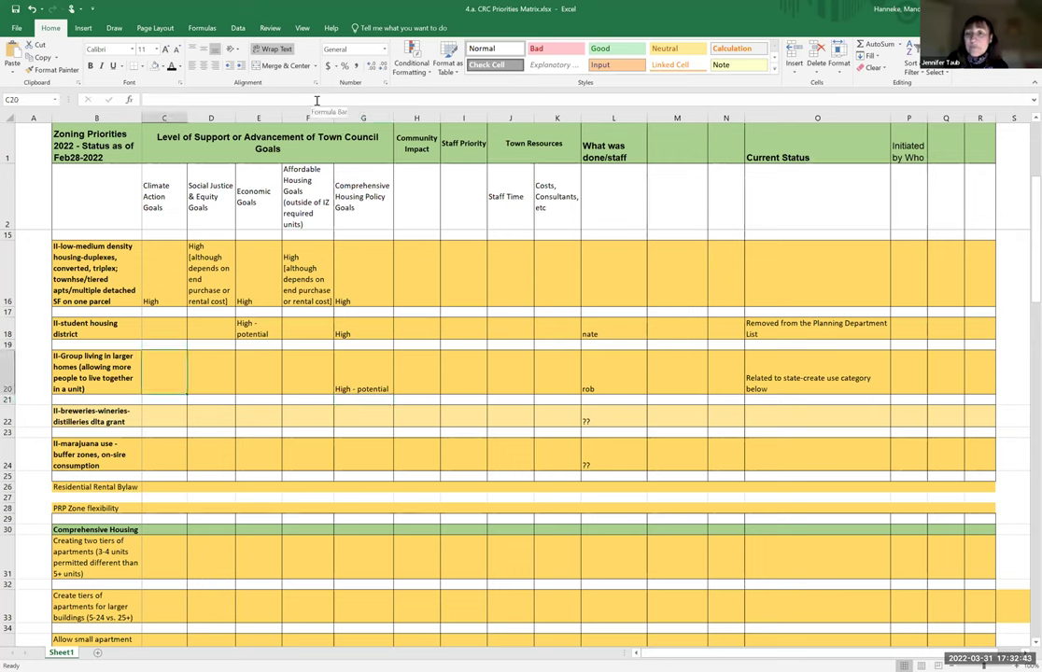
{"action": "type", "text": "Low - possibil"}
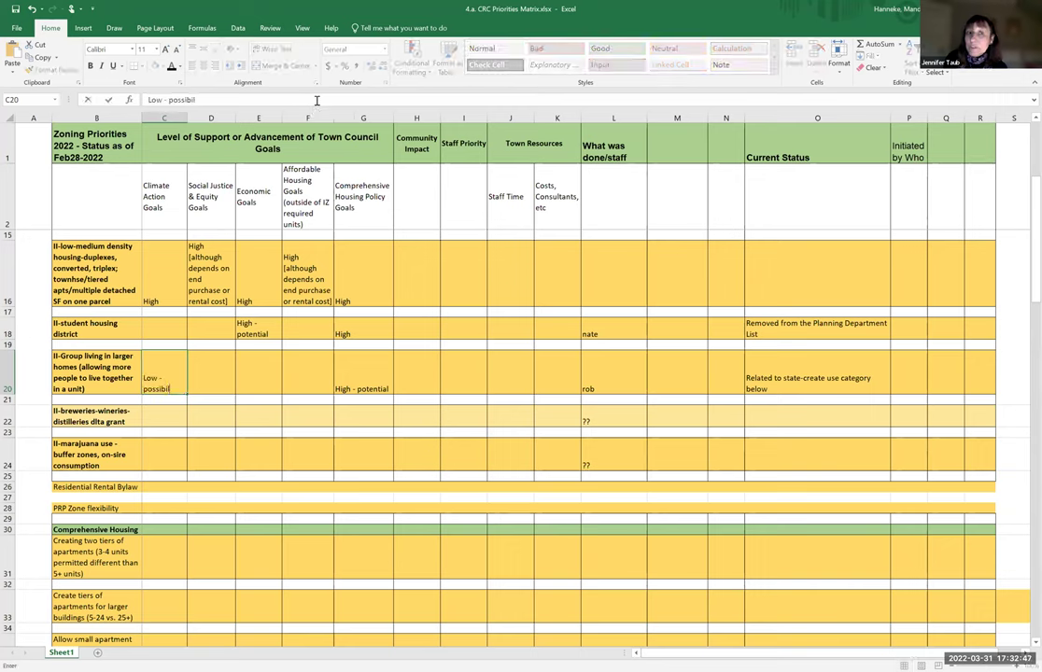
{"action": "key", "text": "BackSpace"}
{"action": "key", "text": "BackSpace"}
{"action": "key", "text": "BackSpace"}
{"action": "key", "text": "BackSpace"}
{"action": "key", "text": "BackSpace"}
{"action": "key", "text": "BackSpace"}
{"action": "key", "text": "BackSpace"}
{"action": "key", "text": "BackSpace"}
{"action": "key", "text": "BackSpace"}
{"action": "key", "text": "BackSpace"}
{"action": "key", "text": "BackSpace"}
{"action": "key", "text": "BackSpace"}
{"action": "key", "text": "BackSpace"}
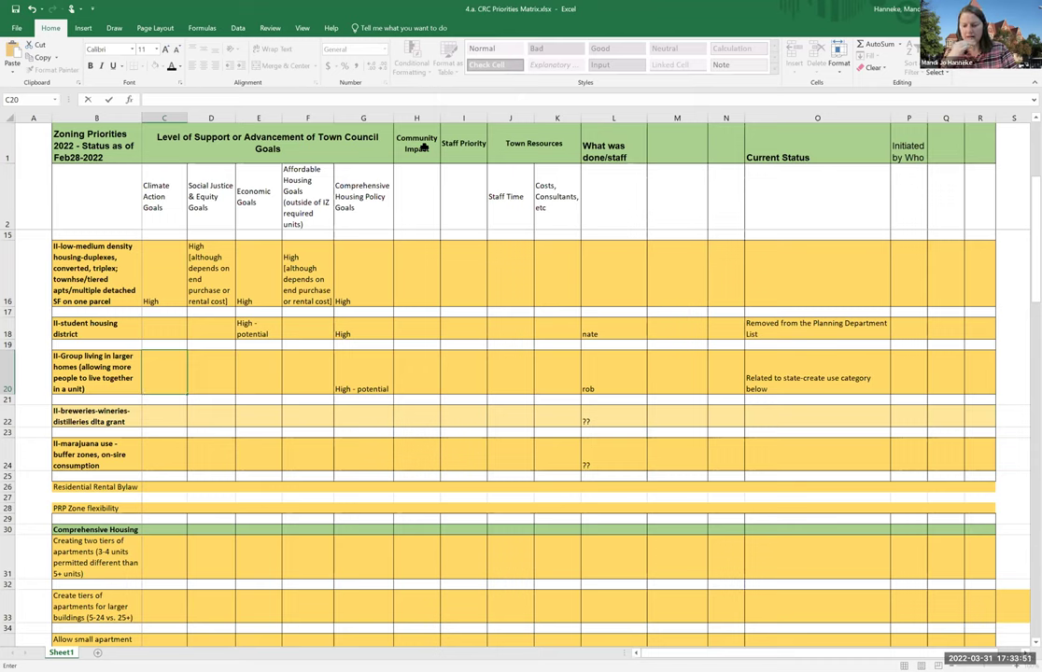
{"action": "left_click", "coordinate": [107, 421]}
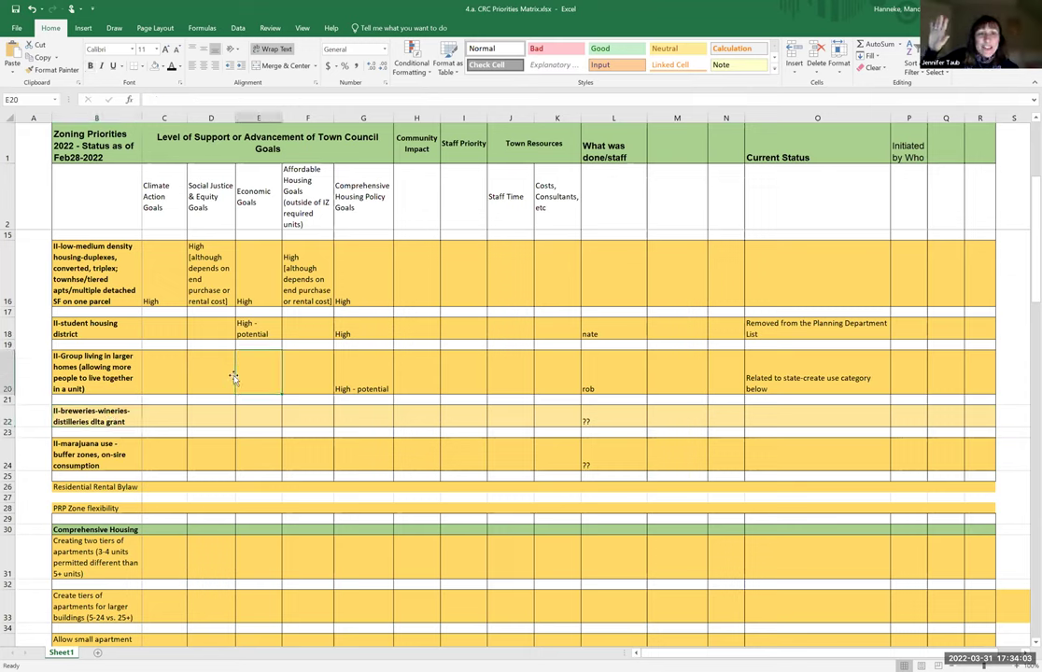
- Enter "Mixed" under Climate Action Goals for the group living row in C20
{"action": "left_click", "coordinate": [182, 378]}
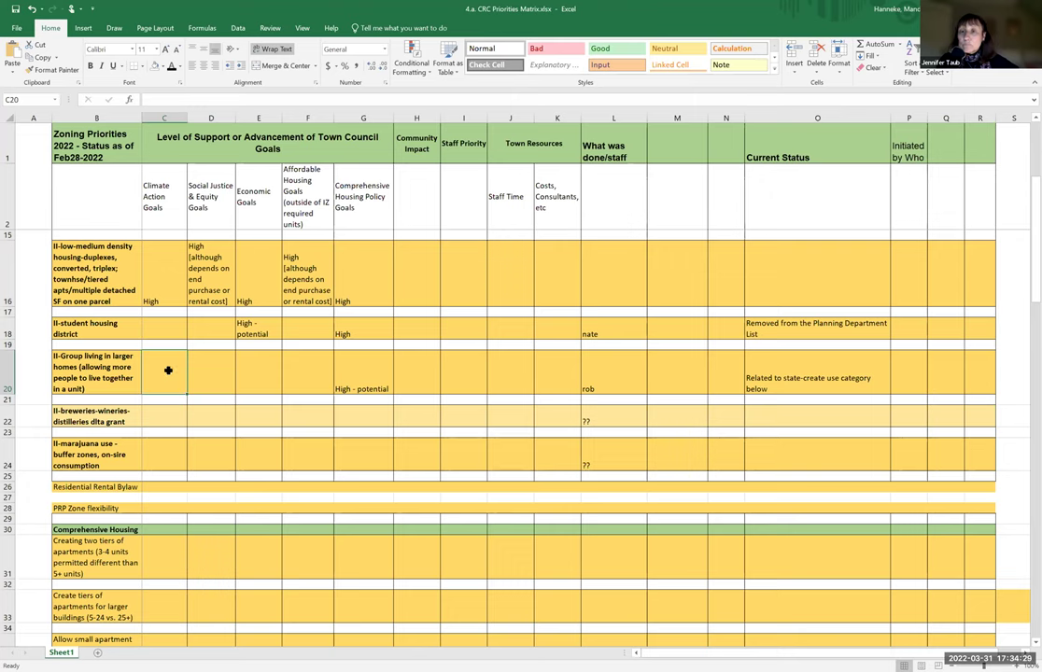
{"action": "type", "text": "Mixed"}
{"action": "key", "text": "Return"}
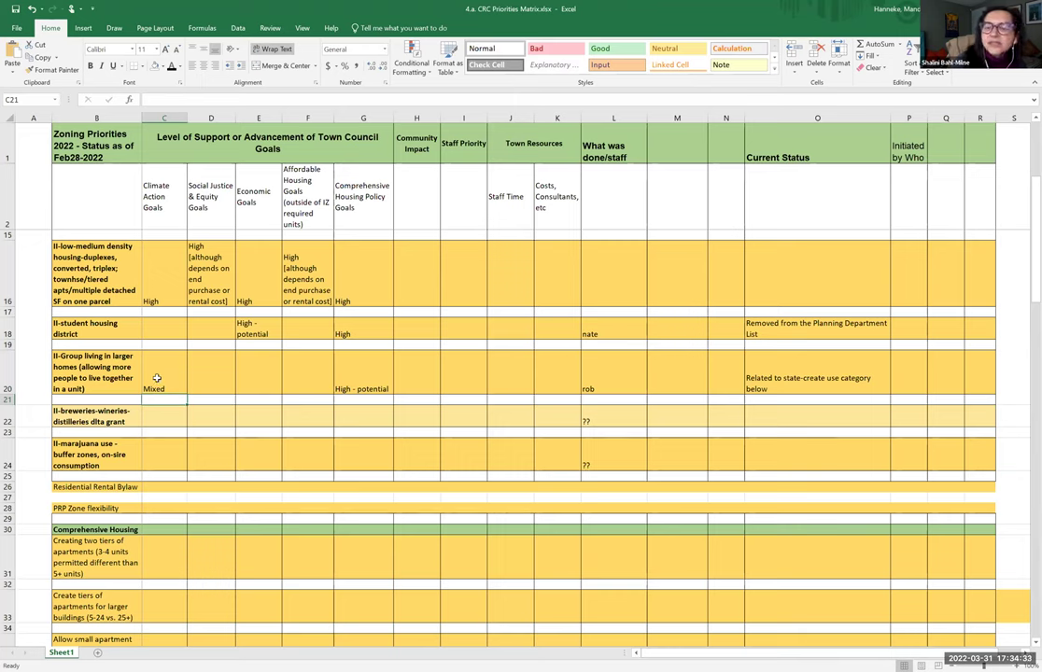
- Clear the group living row's Climate Action Goals rating in C20 and rate the breweries row "High" under Economic Goals in E22
{"action": "left_click", "coordinate": [157, 378]}
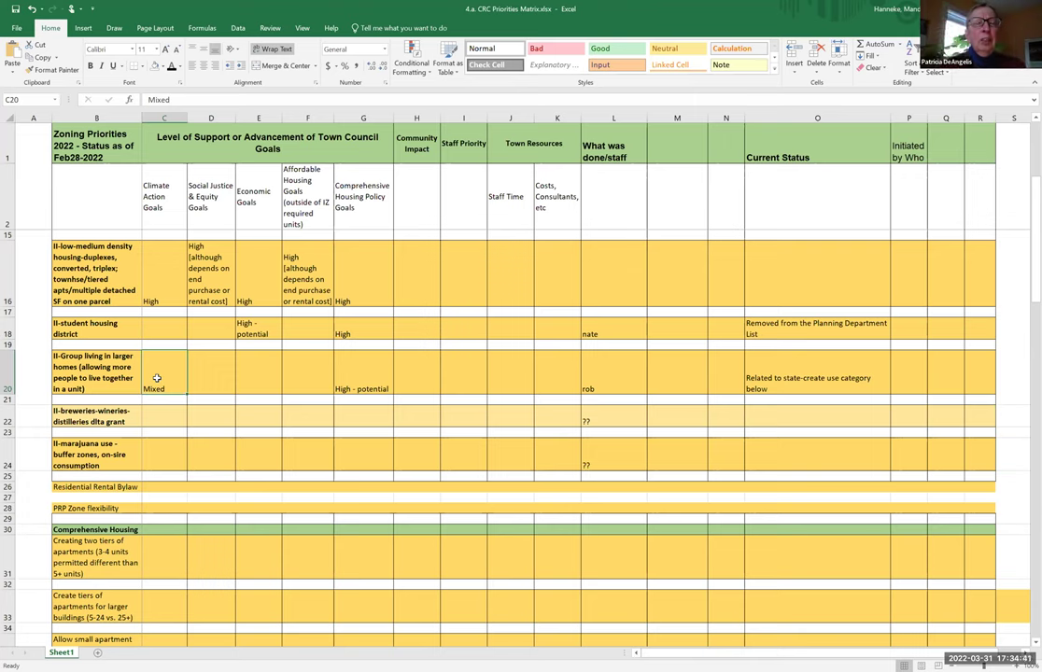
{"action": "key", "text": "BackSpace"}
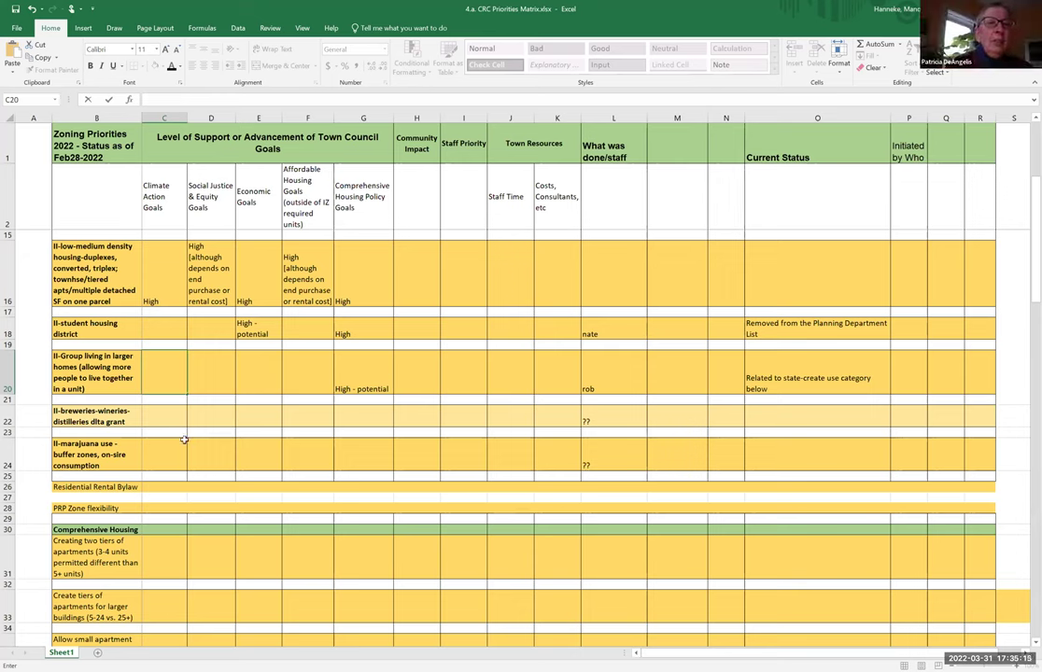
{"action": "left_click", "coordinate": [262, 415]}
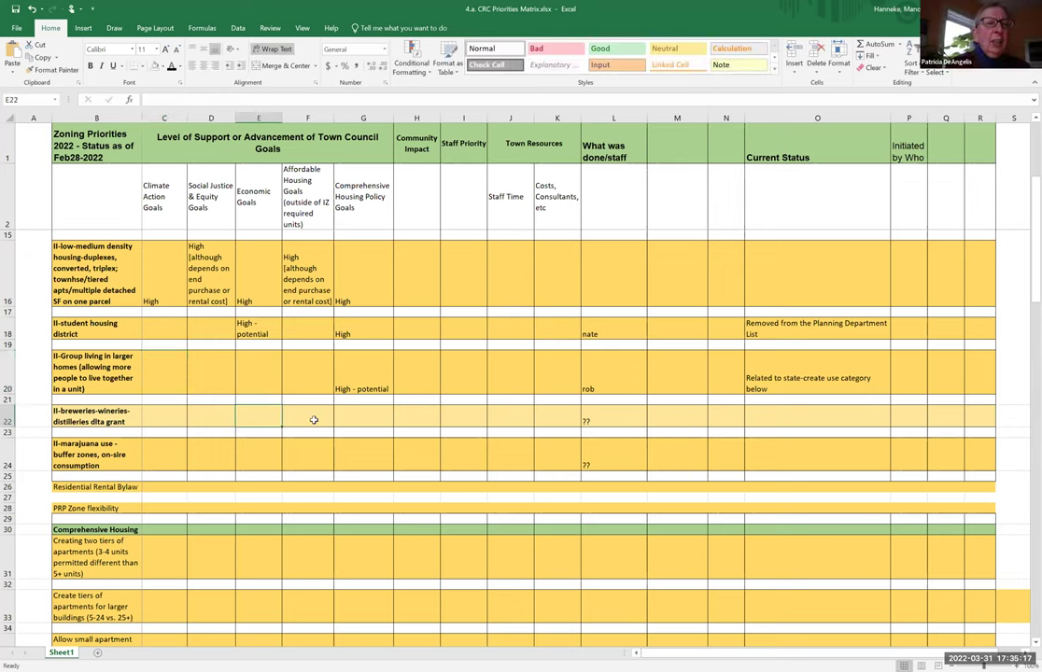
{"action": "type", "text": "High"}
{"action": "key", "text": "Return"}
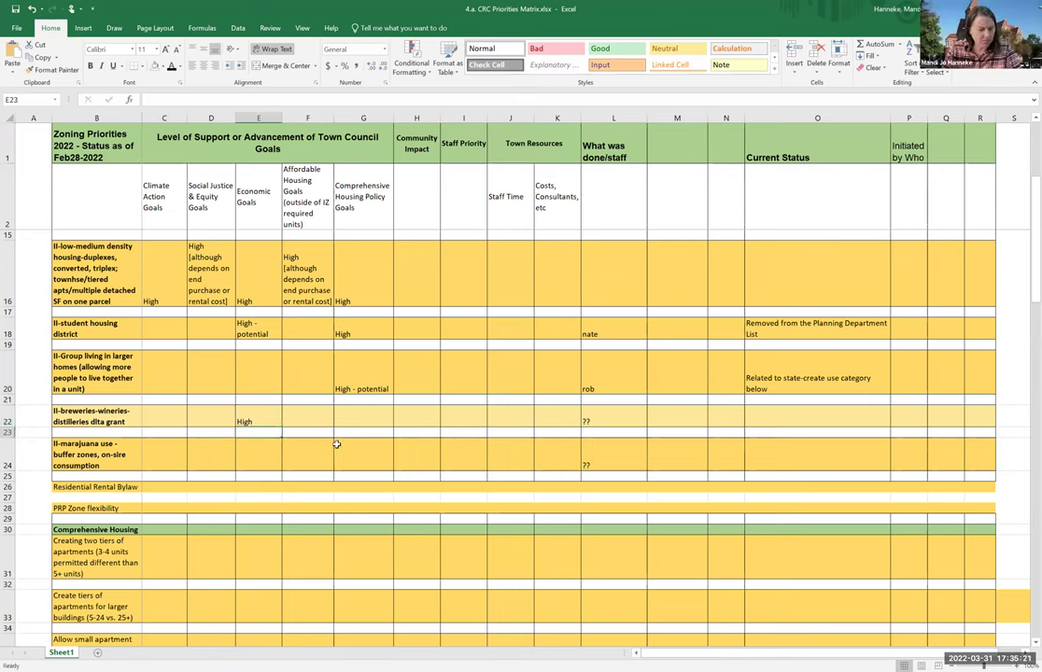
- Correct the misspelled "on-sire" to "on-site" in the marijuana use label in B24
{"action": "left_click", "coordinate": [257, 456]}
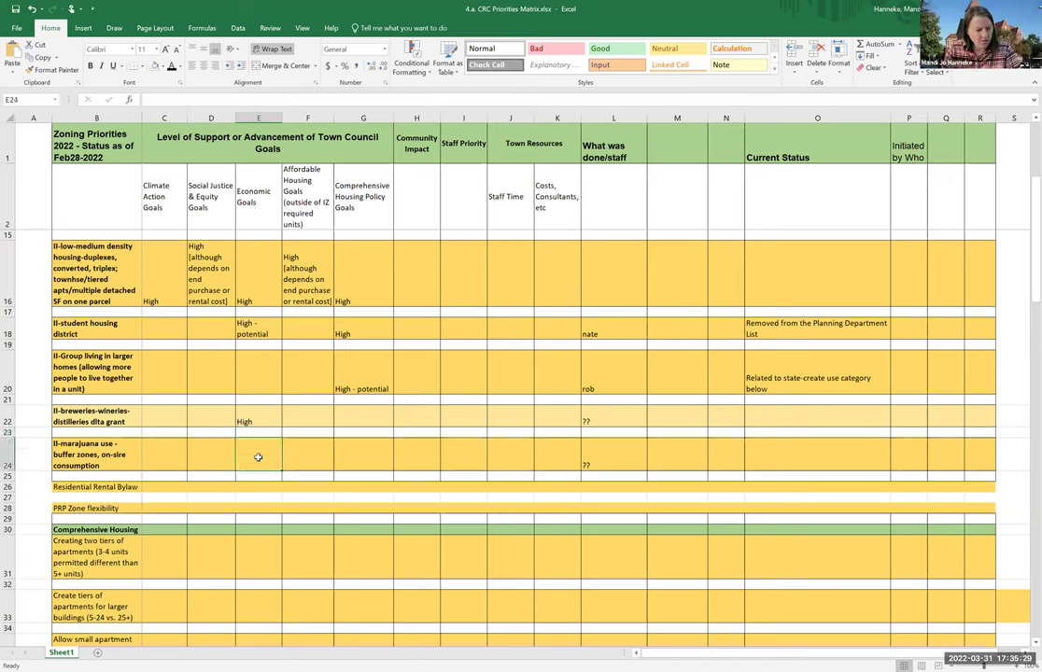
{"action": "left_click", "coordinate": [98, 457]}
{"action": "left_click", "coordinate": [281, 100]}
{"action": "key", "text": "BackSpace"}
{"action": "type", "text": "t"}
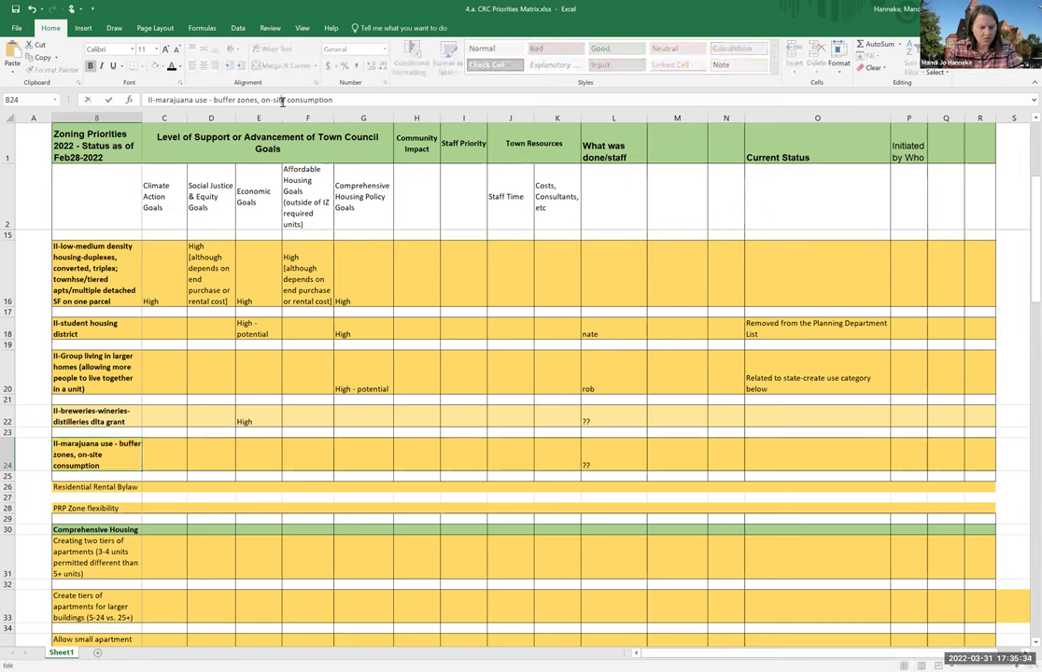
- Rate the marijuana use row "High" under Economic Goals in E24 and "High - potential" under Social Justice & Equity Goals in D24
{"action": "left_click", "coordinate": [260, 453]}
{"action": "type", "text": "High"}
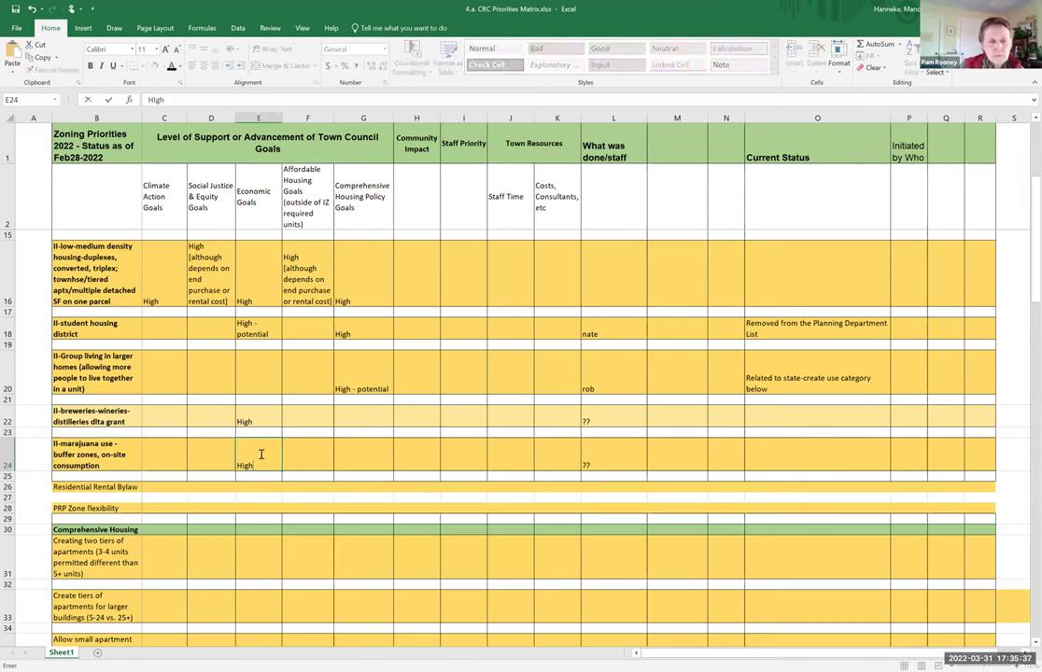
{"action": "key", "text": "Return"}
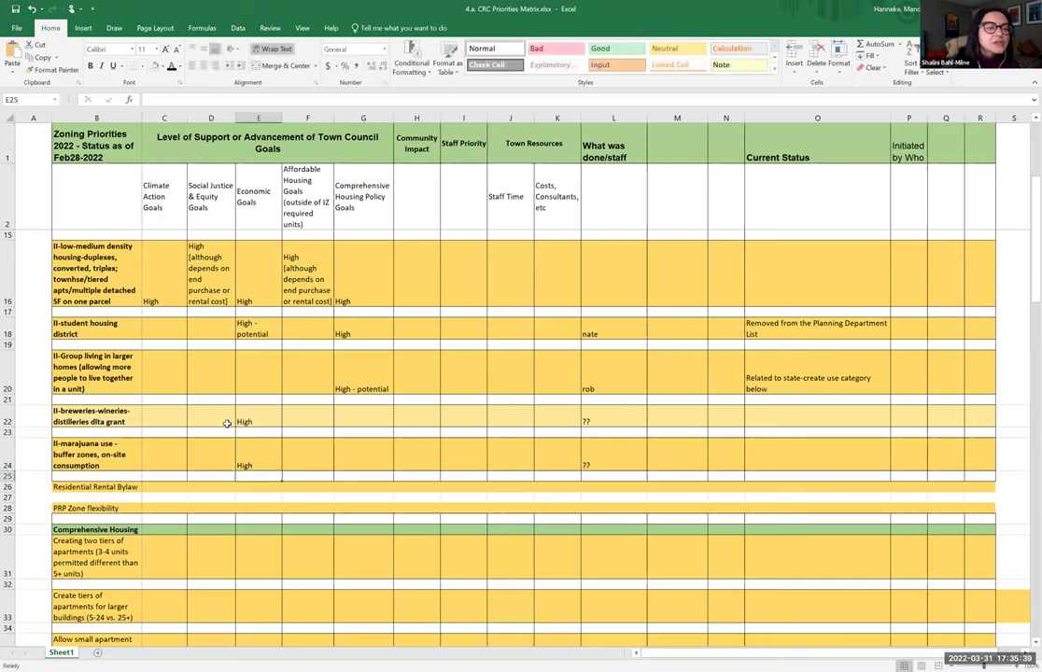
{"action": "left_click", "coordinate": [200, 453]}
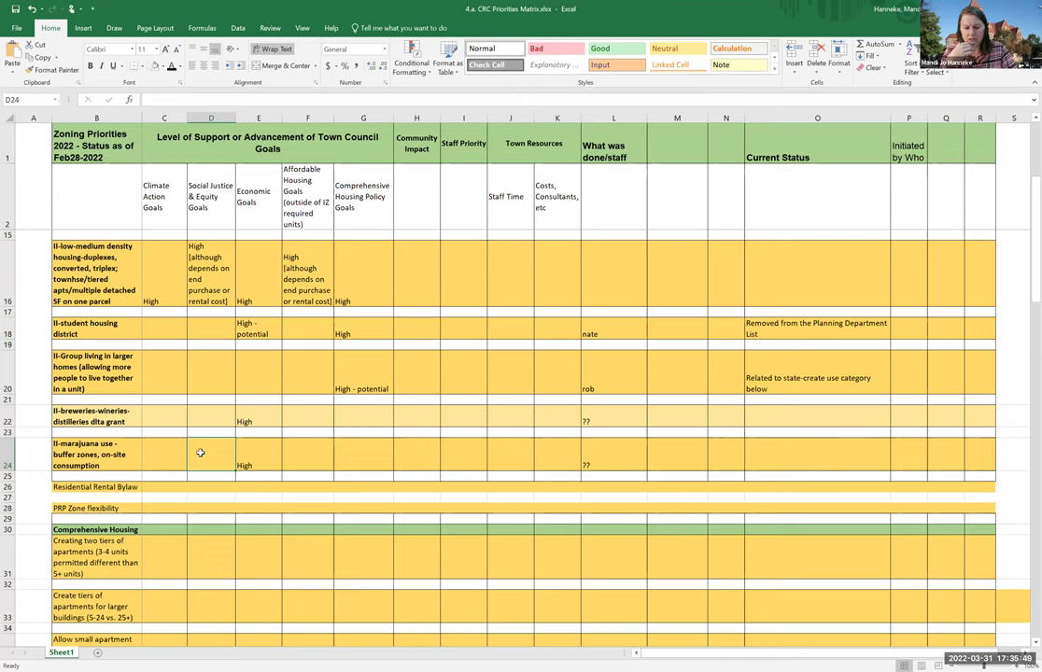
{"action": "type", "text": "H"}
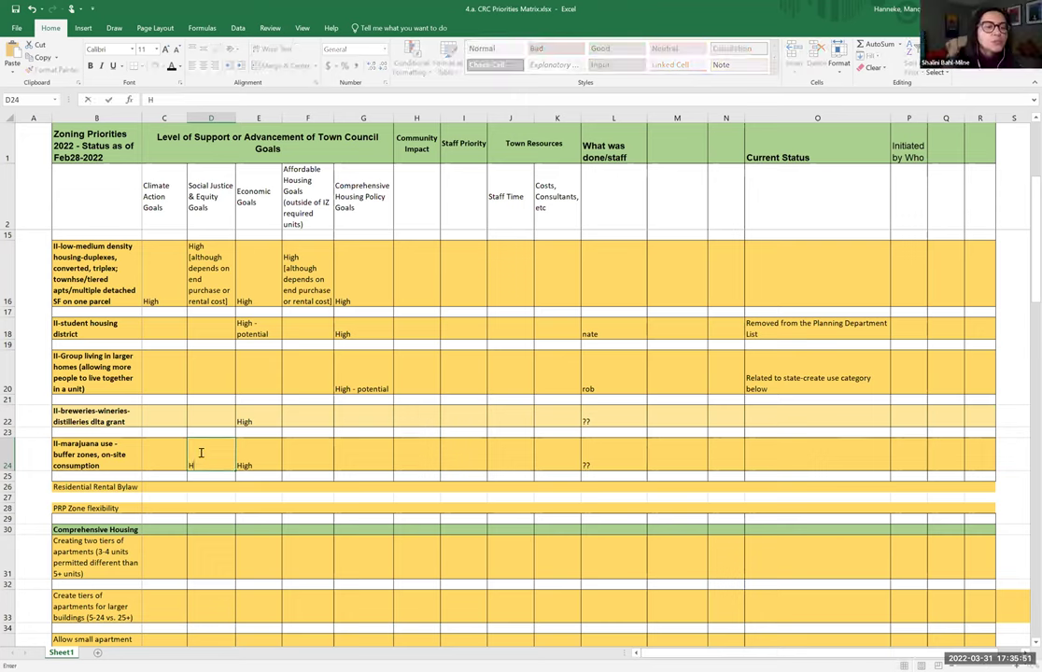
{"action": "type", "text": "igh - potential"}
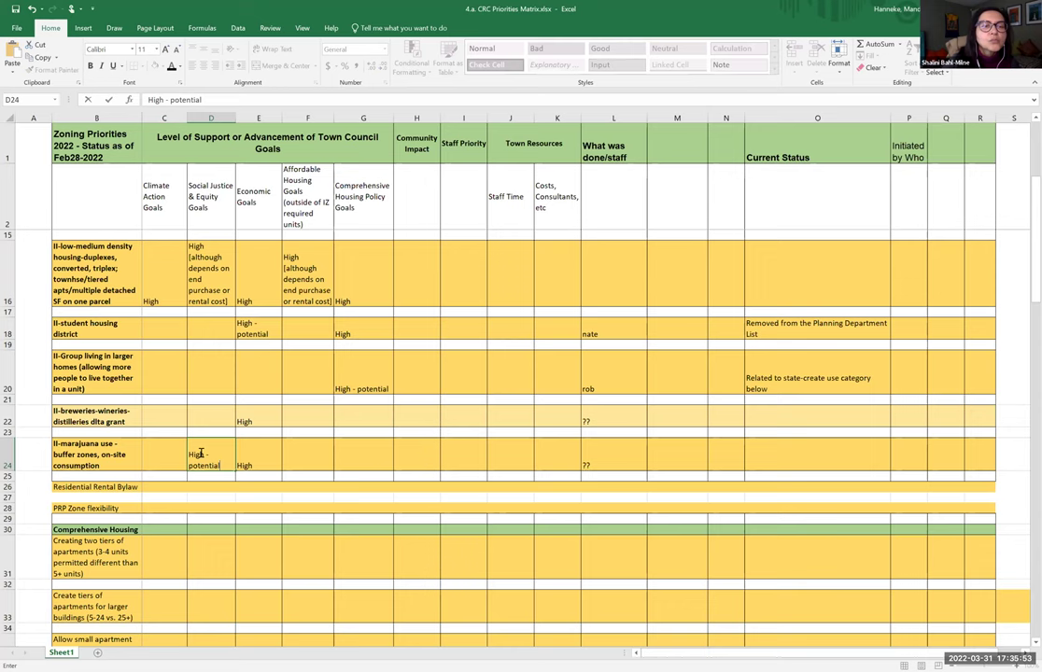
{"action": "key", "text": "Return"}
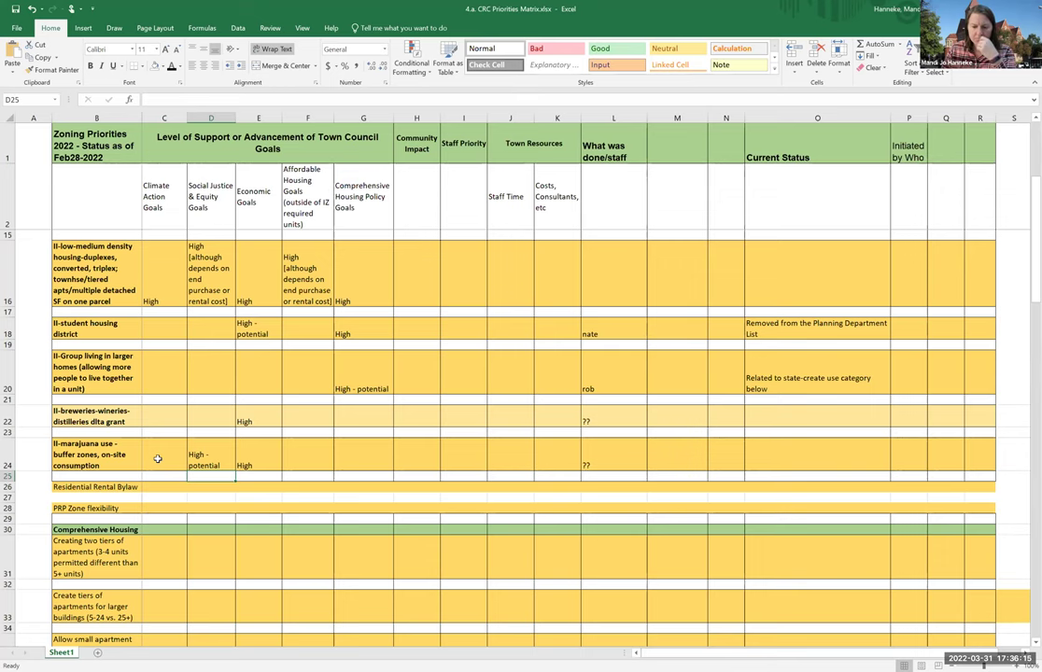
- Rate the Residential Rental Bylaw row "High" under Comprehensive Housing Policy Goals in G26 and under Social Justice & Equity Goals in D26
{"action": "scroll", "coordinate": [158, 459], "scroll_direction": "down", "scroll_amount": 2}
{"action": "scroll", "coordinate": [164, 392], "scroll_direction": "down", "scroll_amount": 1}
{"action": "scroll", "coordinate": [154, 438], "scroll_direction": "up", "scroll_amount": 2}
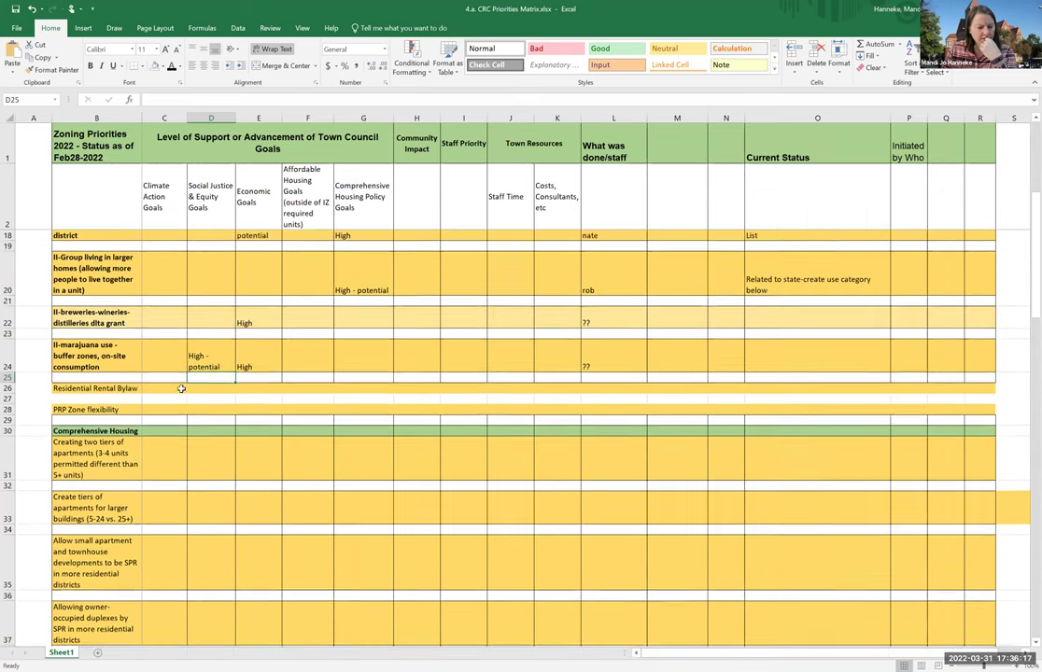
{"action": "left_click", "coordinate": [356, 397]}
{"action": "type", "text": "High"}
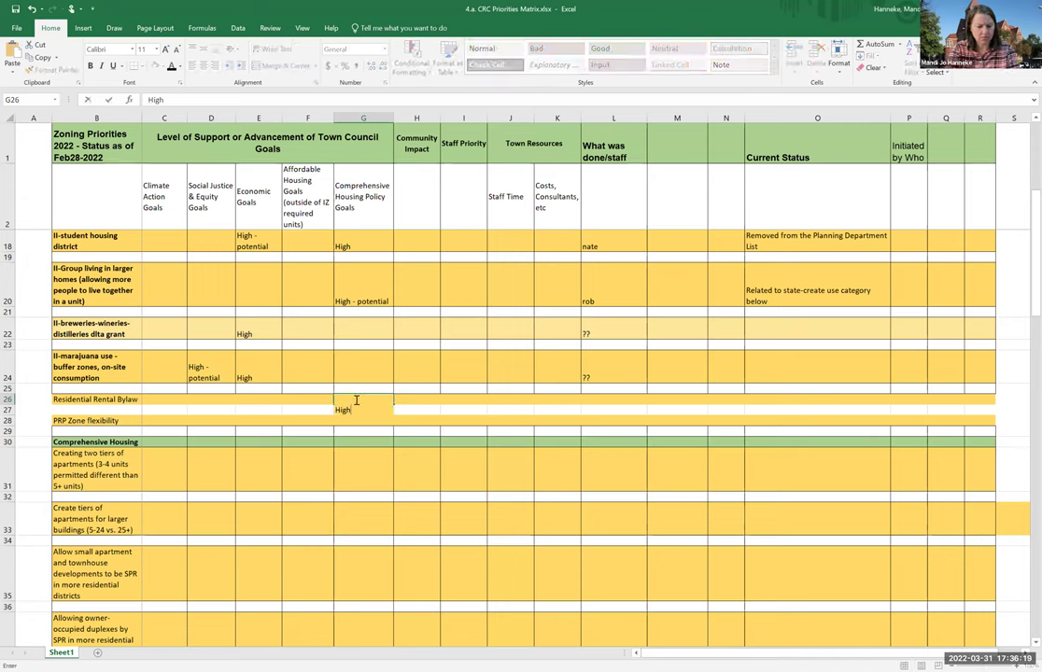
{"action": "key", "text": "Return"}
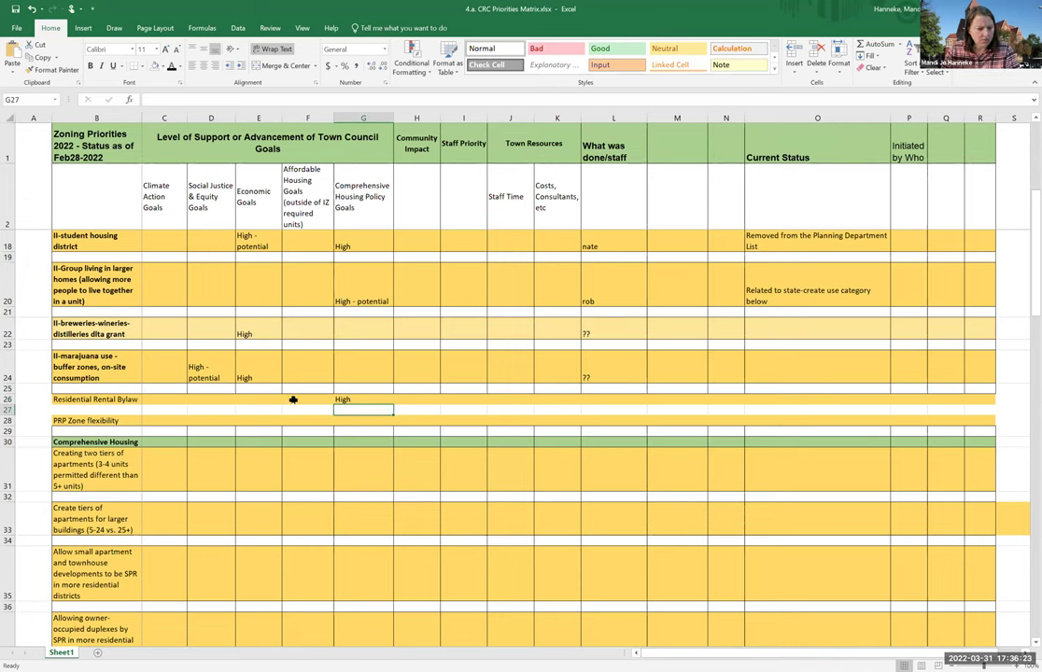
{"action": "left_click", "coordinate": [214, 400]}
{"action": "type", "text": "High"}
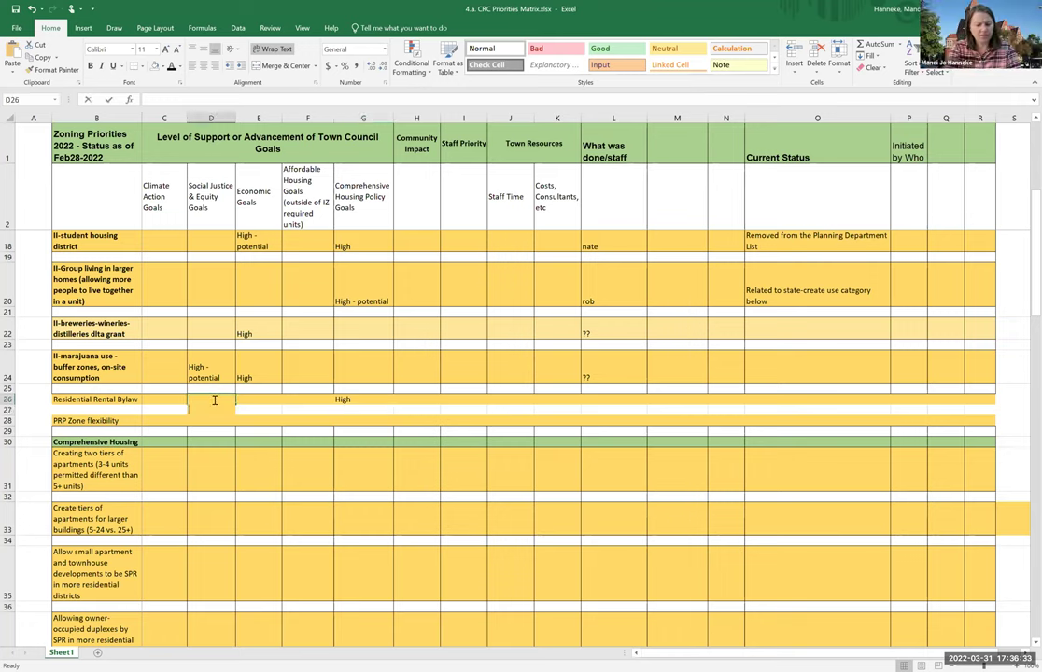
{"action": "key", "text": "Return"}
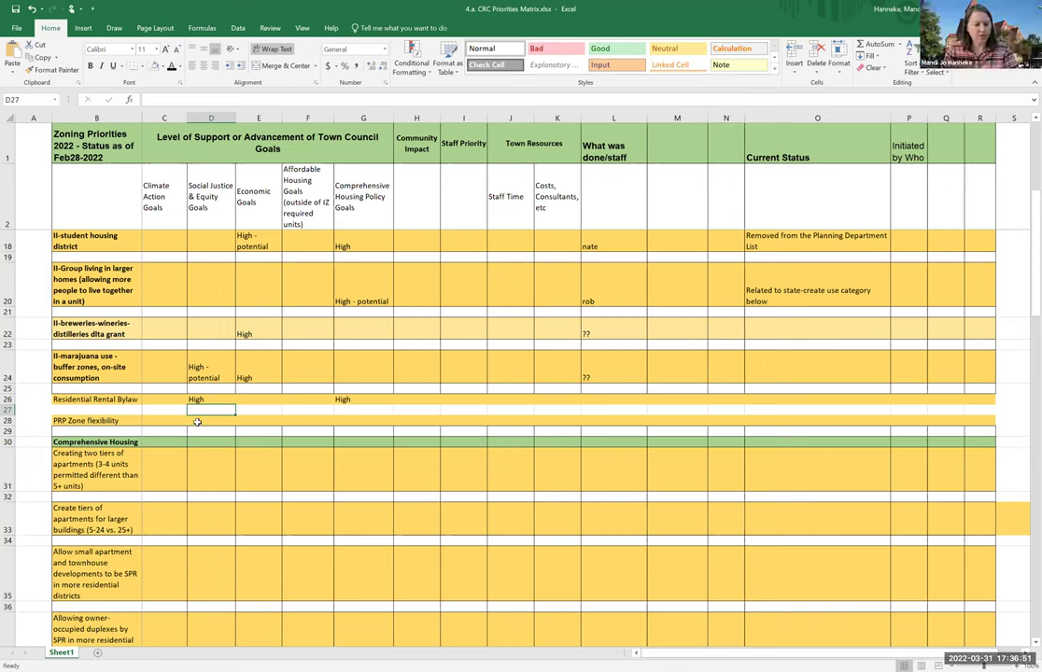
- Rate the Residential Rental Bylaw row "High" under Economic Goals in E26
{"action": "left_click", "coordinate": [220, 421]}
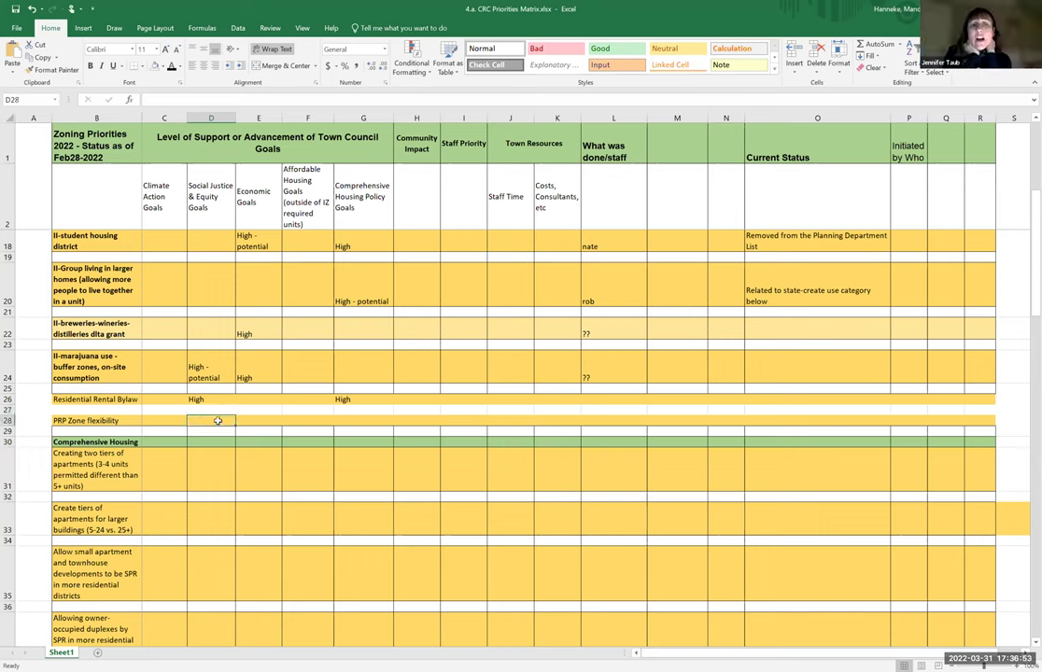
{"action": "left_click", "coordinate": [257, 399]}
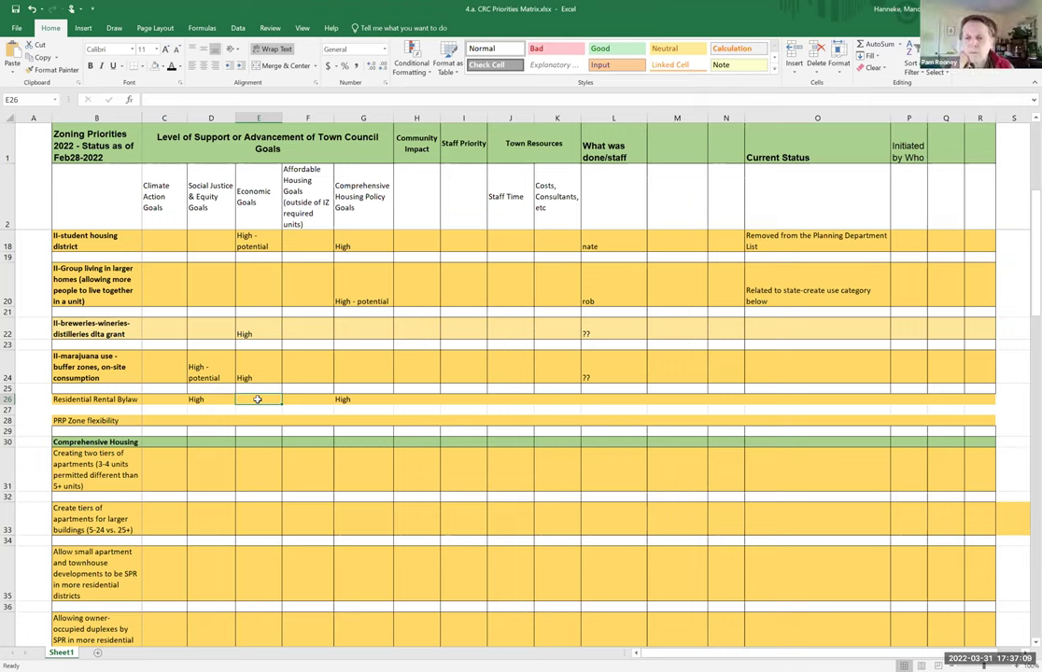
{"action": "type", "text": "High"}
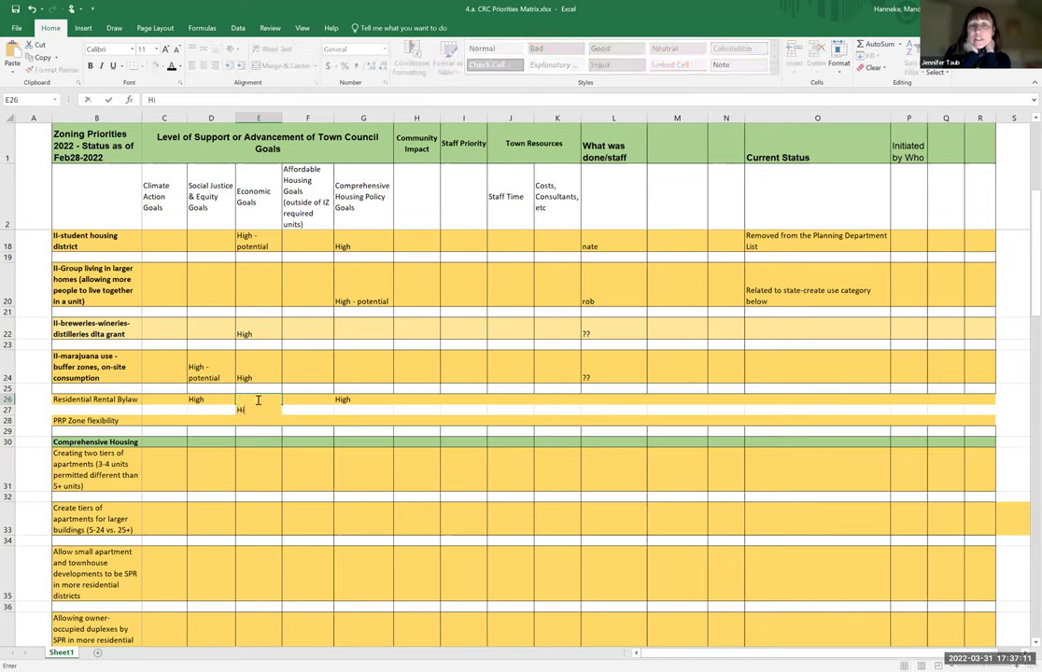
{"action": "key", "text": "Return"}
- Rate the PRP Zone flexibility row "High" under Economic Goals in E28
{"action": "left_click", "coordinate": [264, 420]}
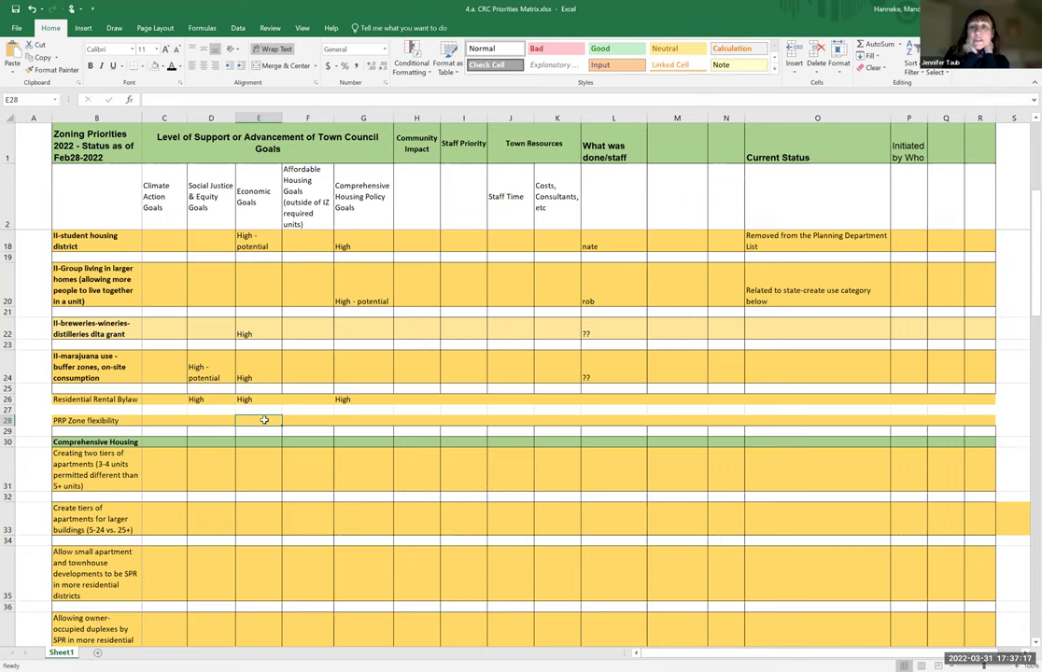
{"action": "left_click", "coordinate": [209, 421]}
{"action": "left_click", "coordinate": [250, 422]}
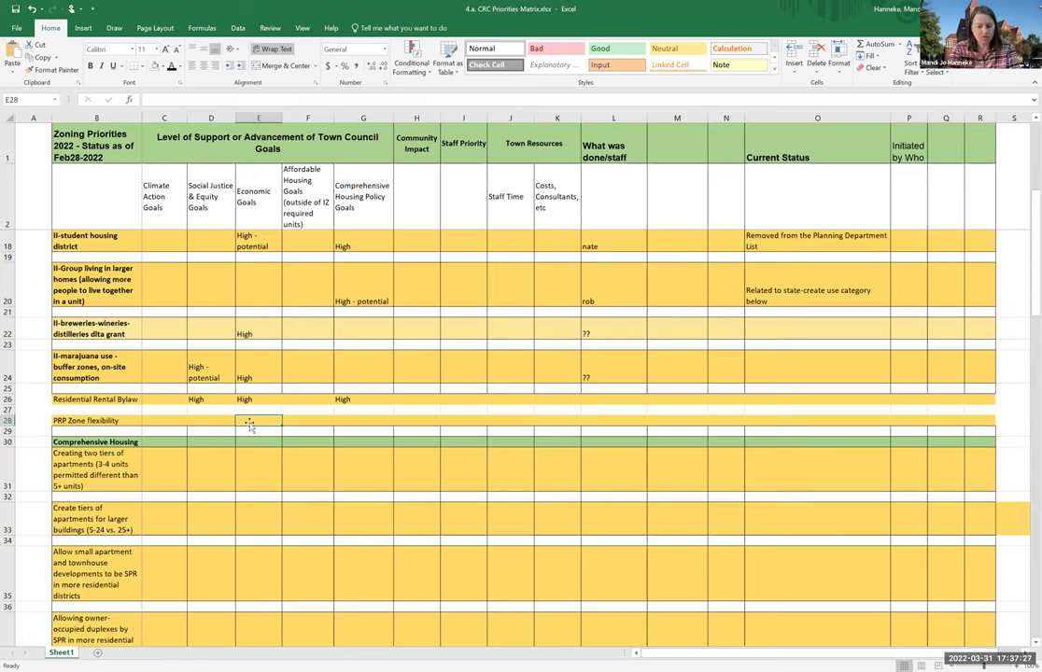
{"action": "type", "text": "High"}
{"action": "key", "text": "Return"}
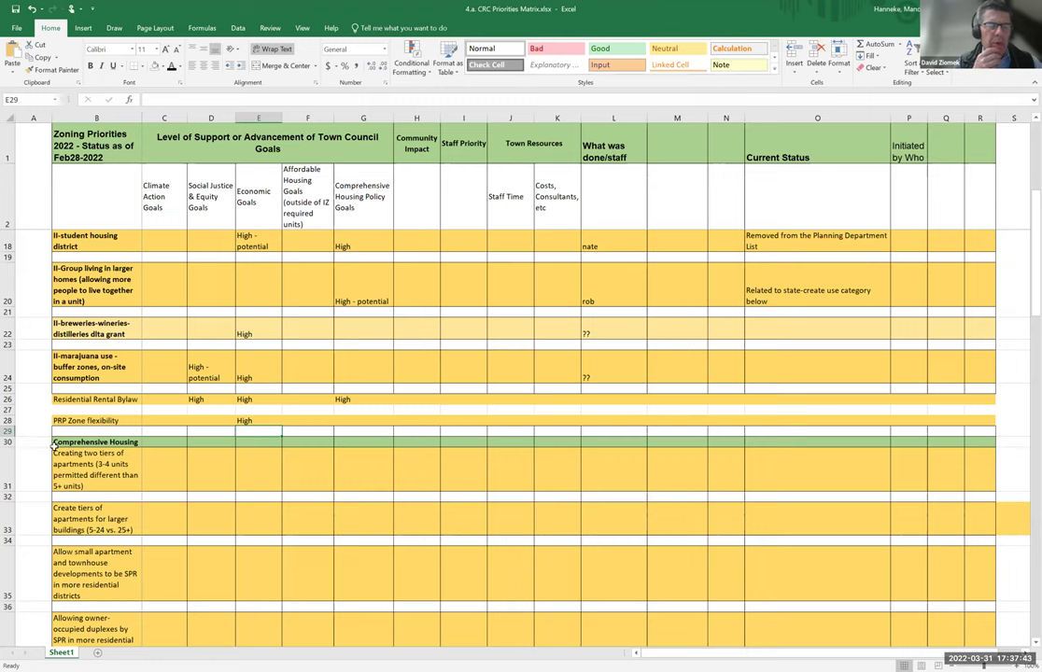
- Change the Economic Goals column header in E2 to "Economic Development Goals"
{"action": "left_click", "coordinate": [252, 399]}
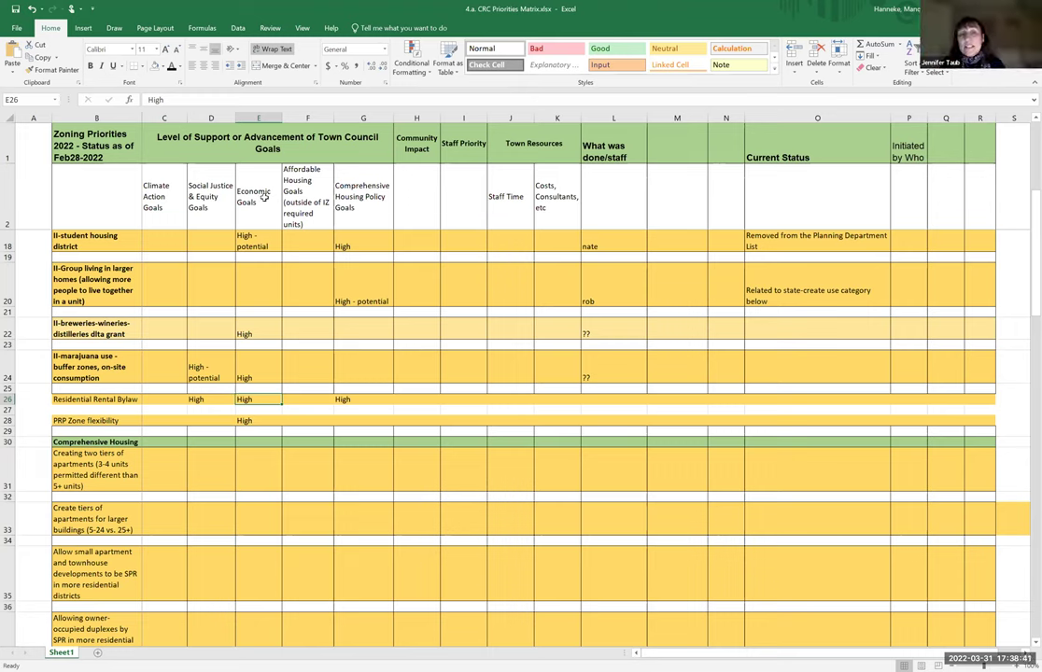
{"action": "left_click", "coordinate": [241, 178]}
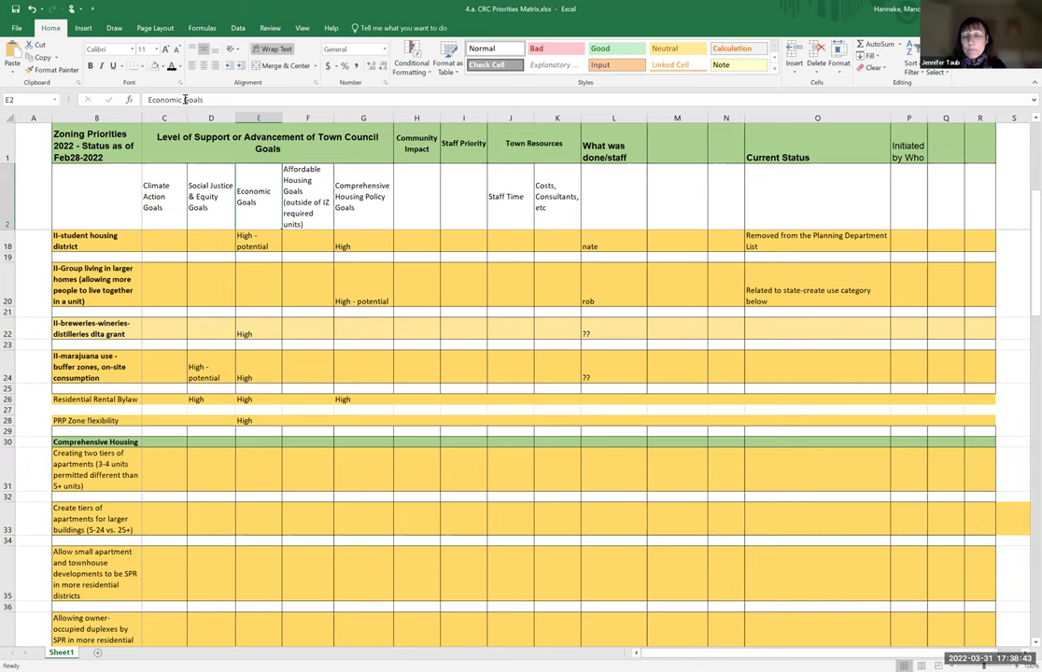
{"action": "left_click", "coordinate": [184, 99]}
{"action": "type", "text": "Development"}
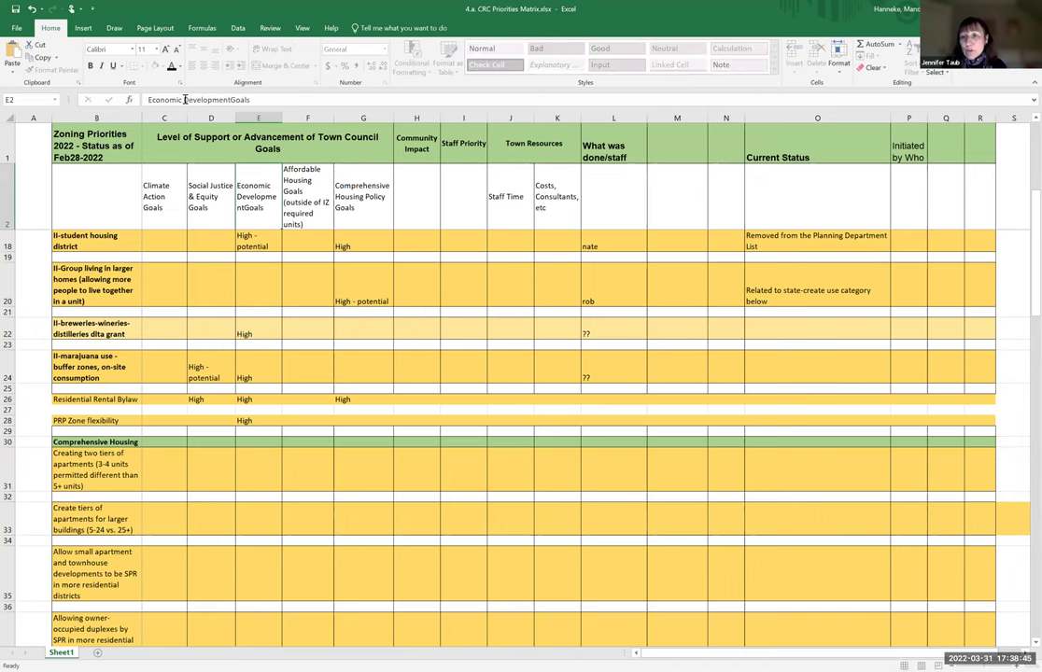
{"action": "key", "text": "Return"}
{"action": "key", "text": "Up"}
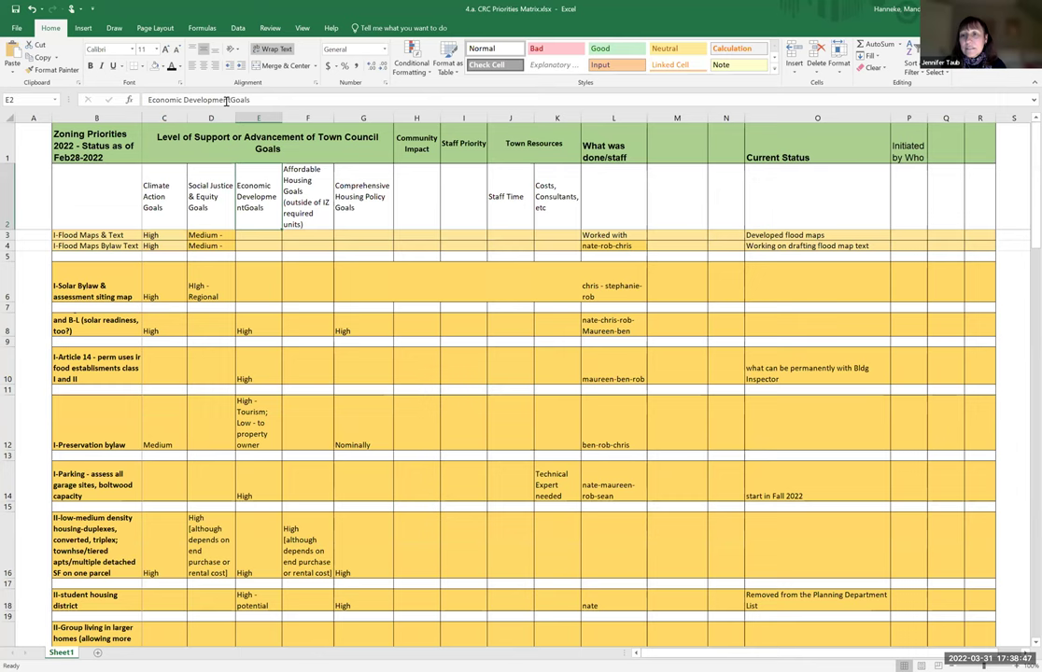
{"action": "left_click", "coordinate": [231, 99]}
- Clear the Residential Rental Bylaw's economic rating in E26 and enter "High" under Community Impact in H26
{"action": "scroll", "coordinate": [275, 185], "scroll_direction": "down", "scroll_amount": 6}
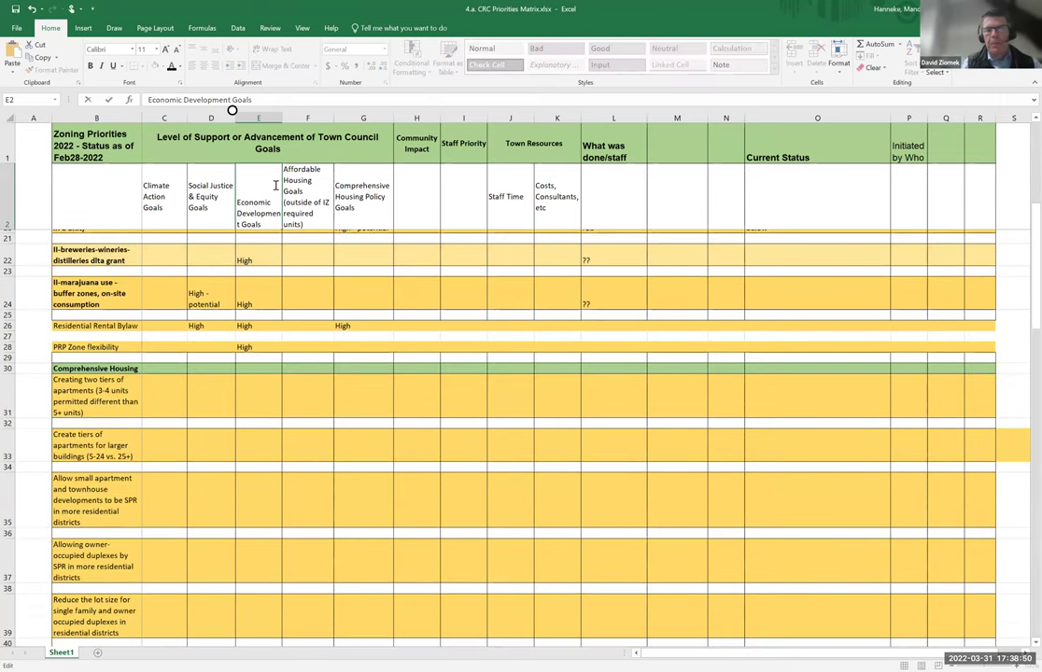
{"action": "left_click", "coordinate": [269, 323]}
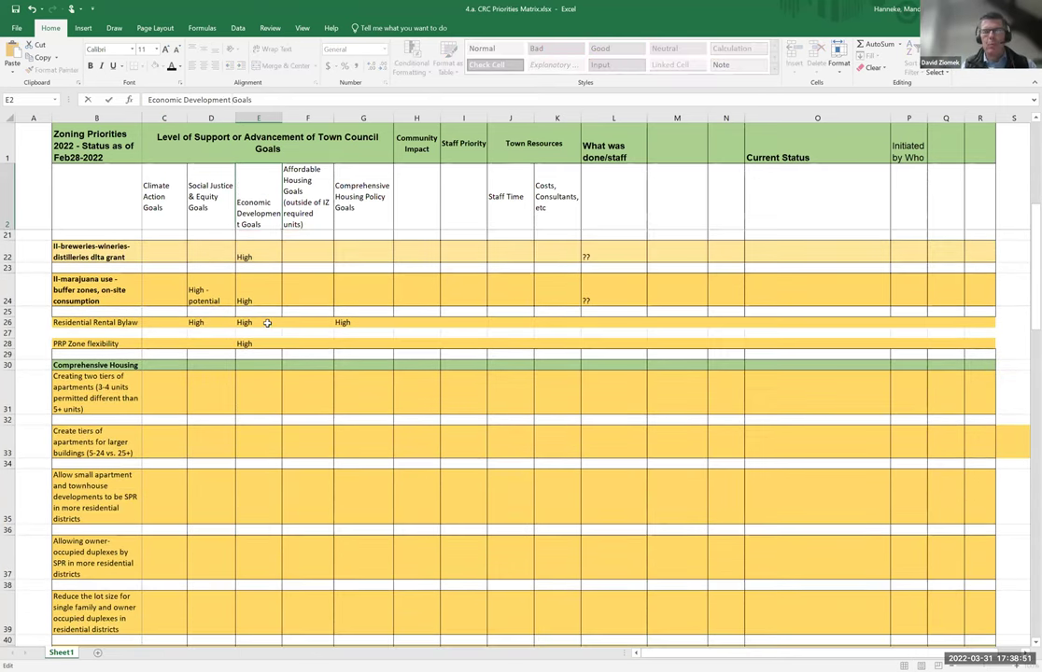
{"action": "key", "text": "BackSpace"}
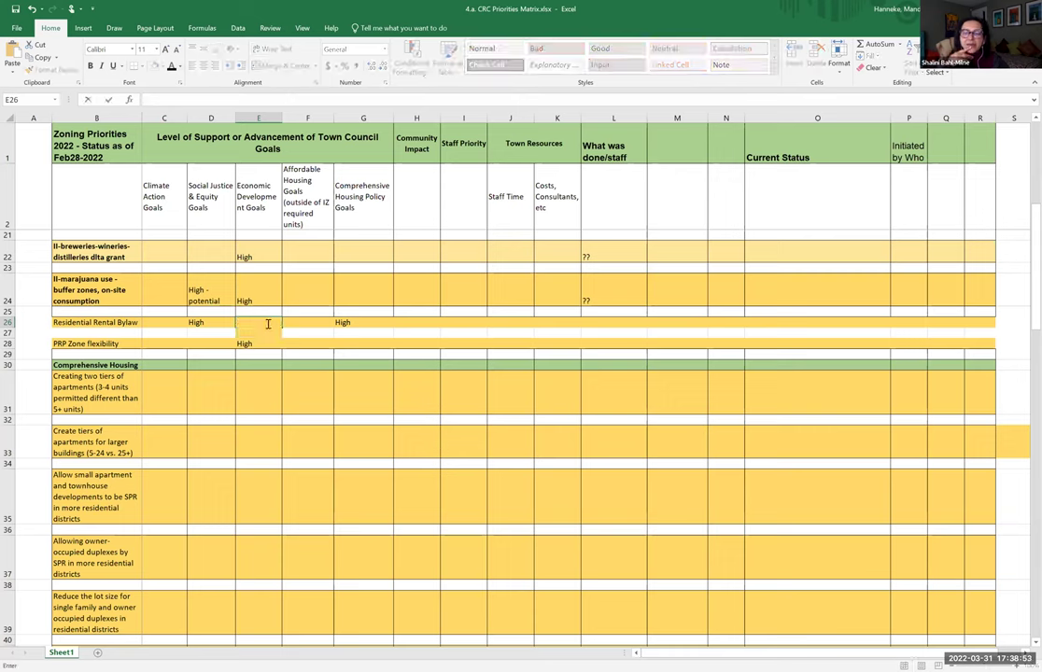
{"action": "left_click", "coordinate": [412, 320]}
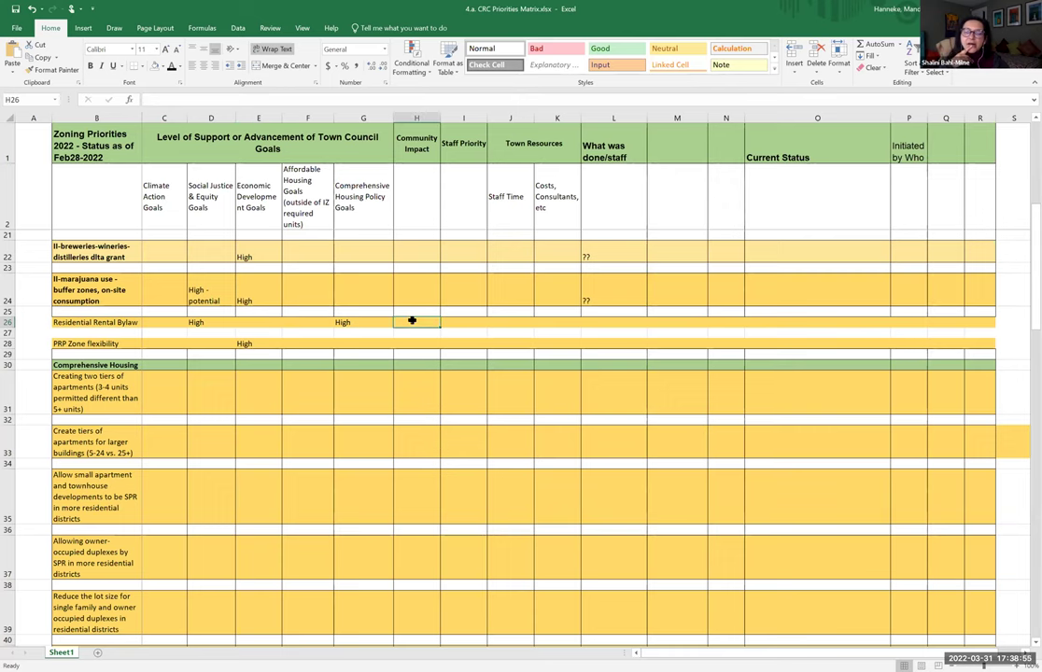
{"action": "type", "text": "High"}
{"action": "key", "text": "Return"}
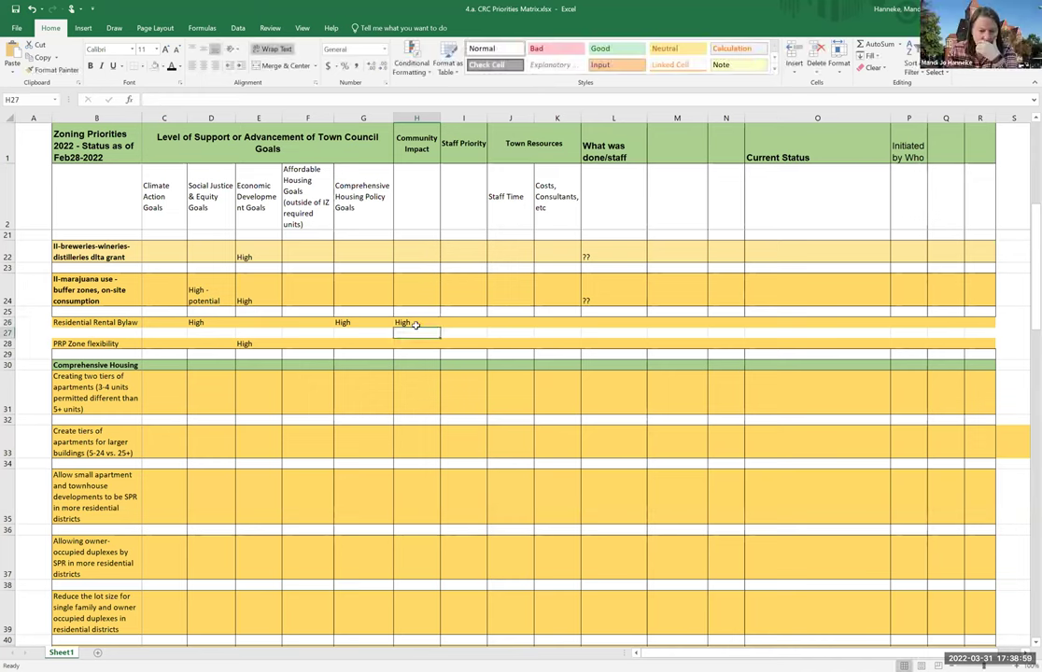
- Widen column E slightly so the word "Development" in its header fits on one line
{"action": "left_click", "coordinate": [416, 321]}
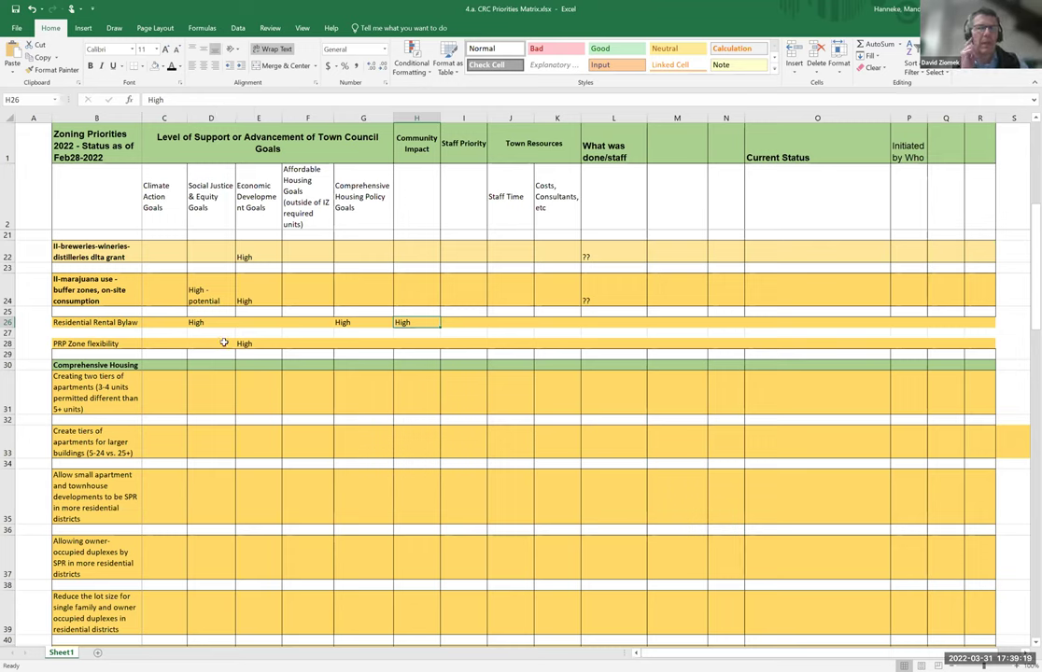
{"action": "left_click", "coordinate": [262, 343]}
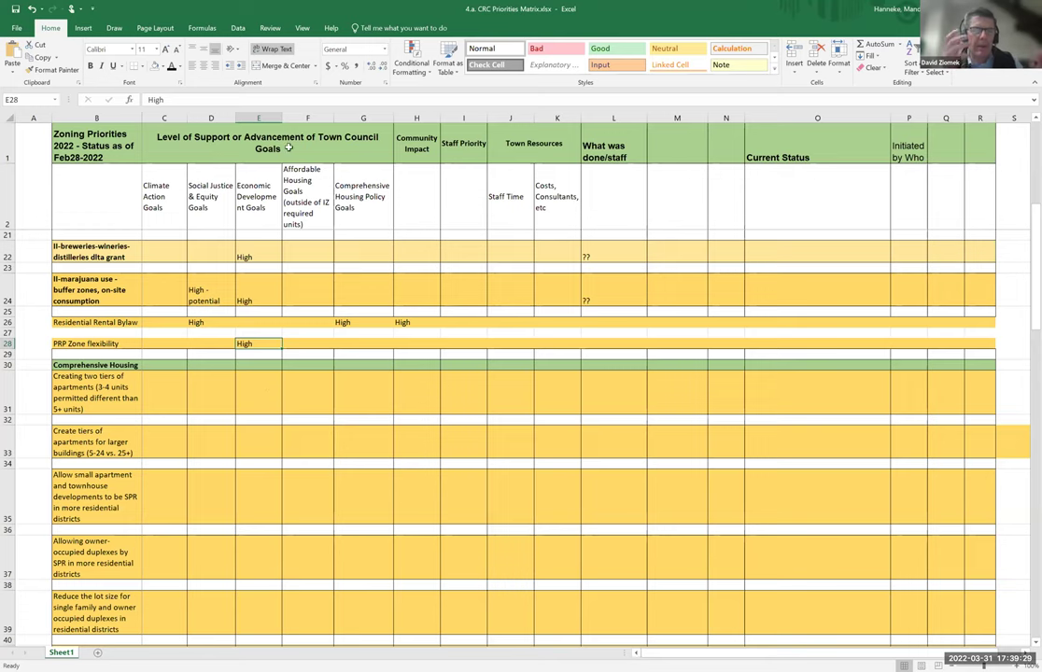
{"action": "left_click_drag", "start_coordinate": [281, 117], "coordinate": [290, 117]}
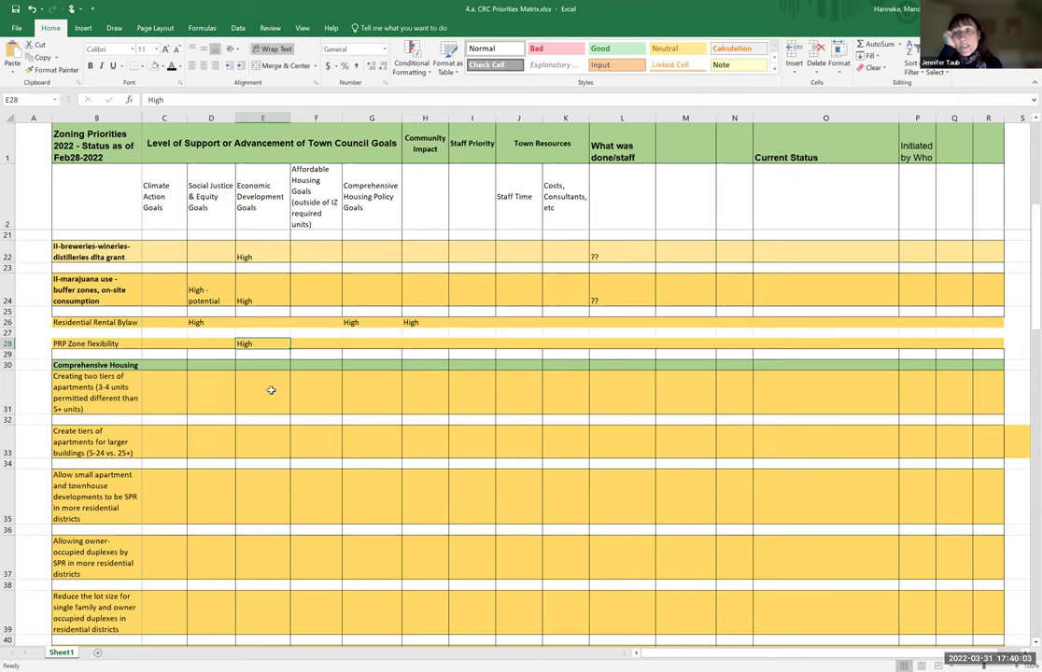
- Look over the unrated Comprehensive Housing rows and the start of the Previous agenda section
{"action": "scroll", "coordinate": [270, 390], "scroll_direction": "down", "scroll_amount": 2}
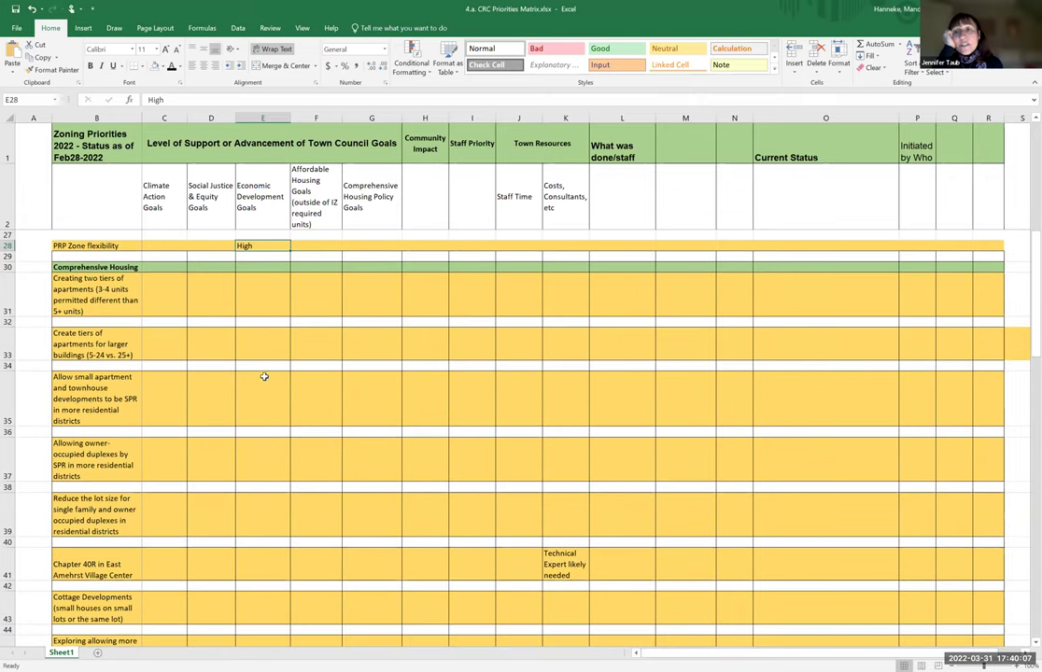
{"action": "left_click", "coordinate": [266, 296]}
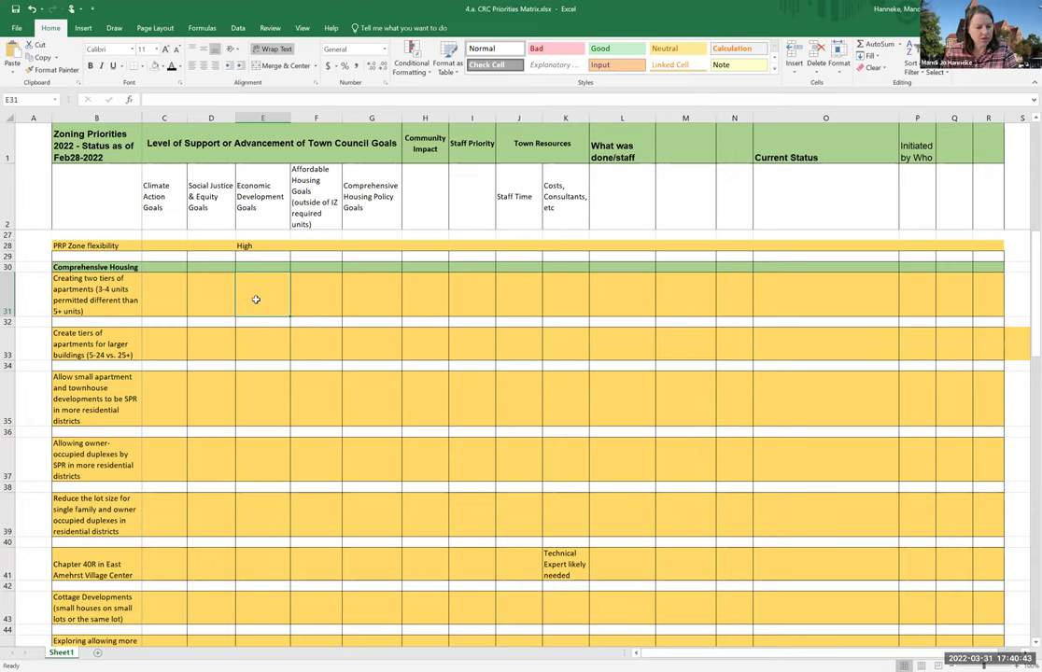
{"action": "scroll", "coordinate": [256, 299], "scroll_direction": "down", "scroll_amount": 1}
{"action": "scroll", "coordinate": [256, 299], "scroll_direction": "down", "scroll_amount": 3}
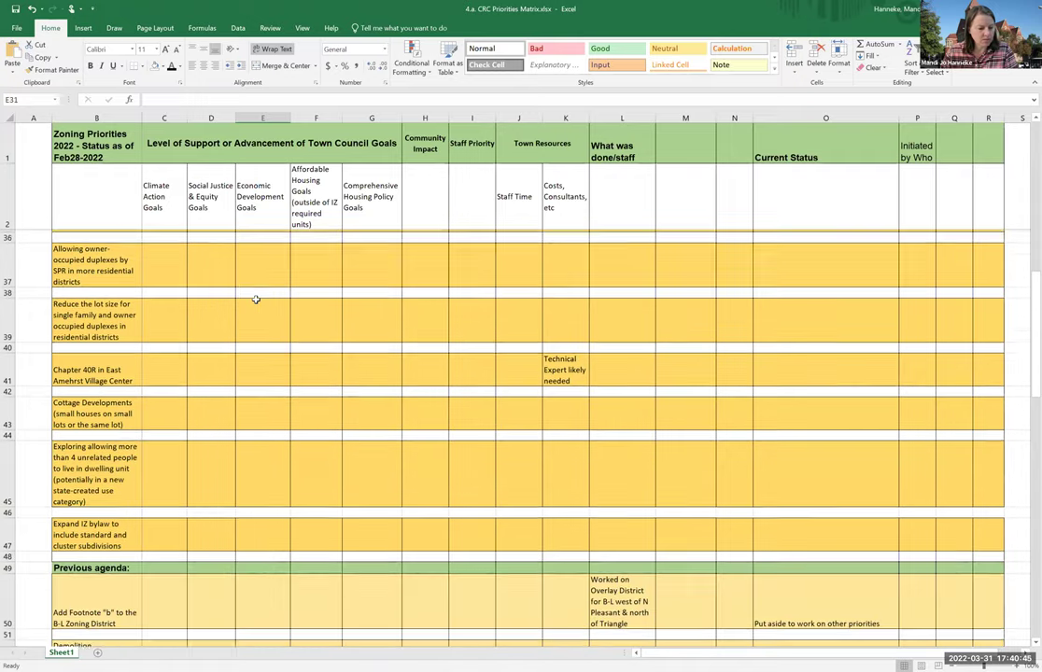
{"action": "scroll", "coordinate": [256, 298], "scroll_direction": "up", "scroll_amount": 1}
{"action": "scroll", "coordinate": [255, 299], "scroll_direction": "up", "scroll_amount": 1}
{"action": "scroll", "coordinate": [256, 299], "scroll_direction": "down", "scroll_amount": 2}
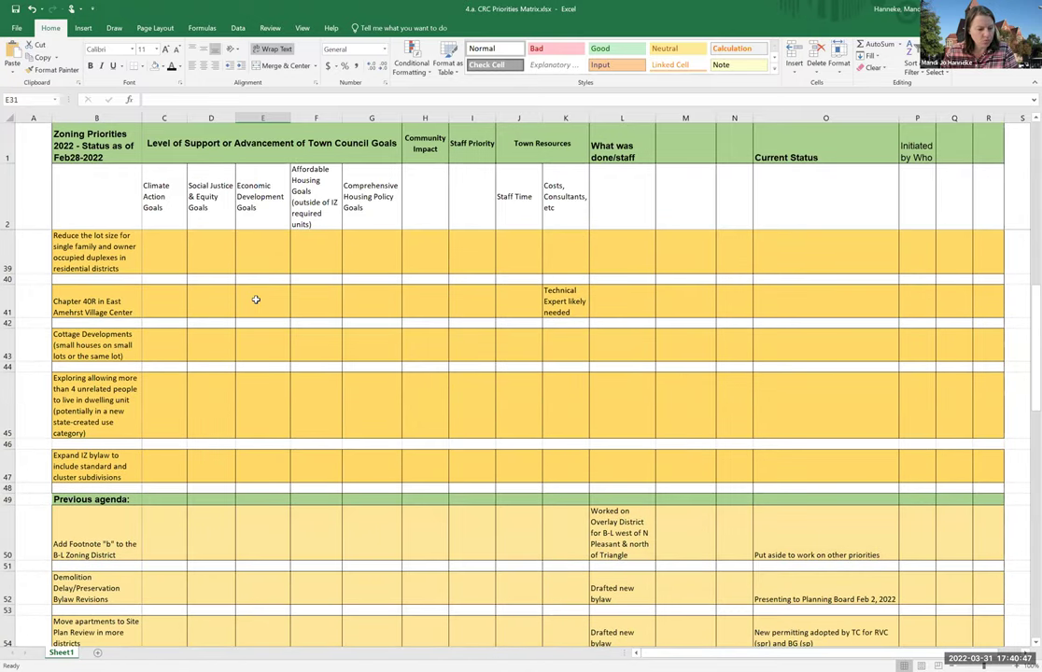
{"action": "scroll", "coordinate": [241, 424], "scroll_direction": "up", "scroll_amount": 2}
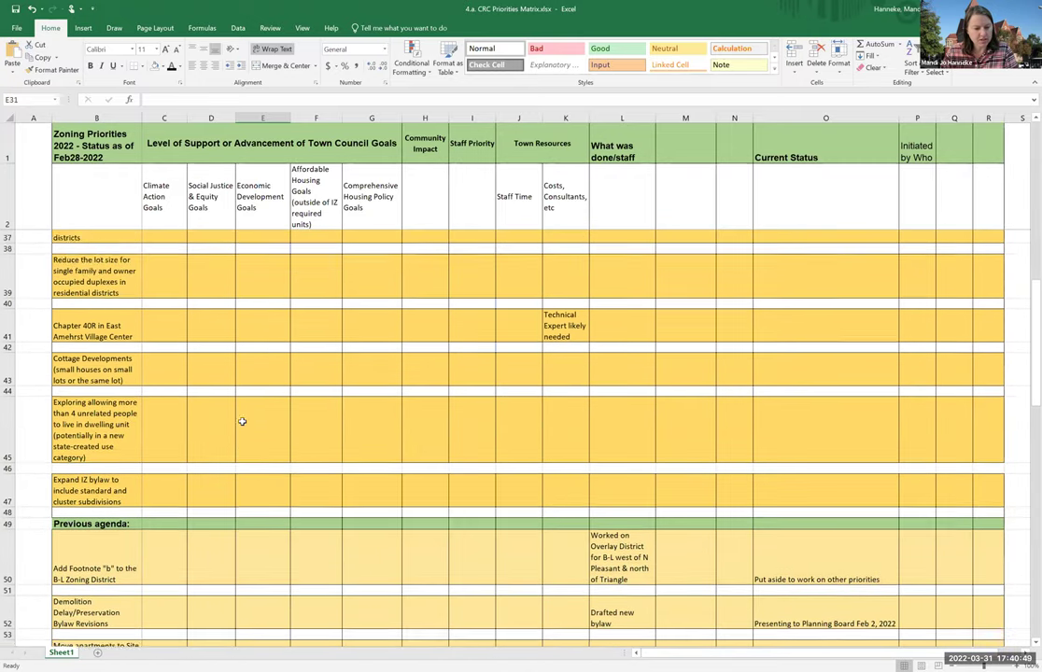
{"action": "scroll", "coordinate": [296, 391], "scroll_direction": "up", "scroll_amount": 1}
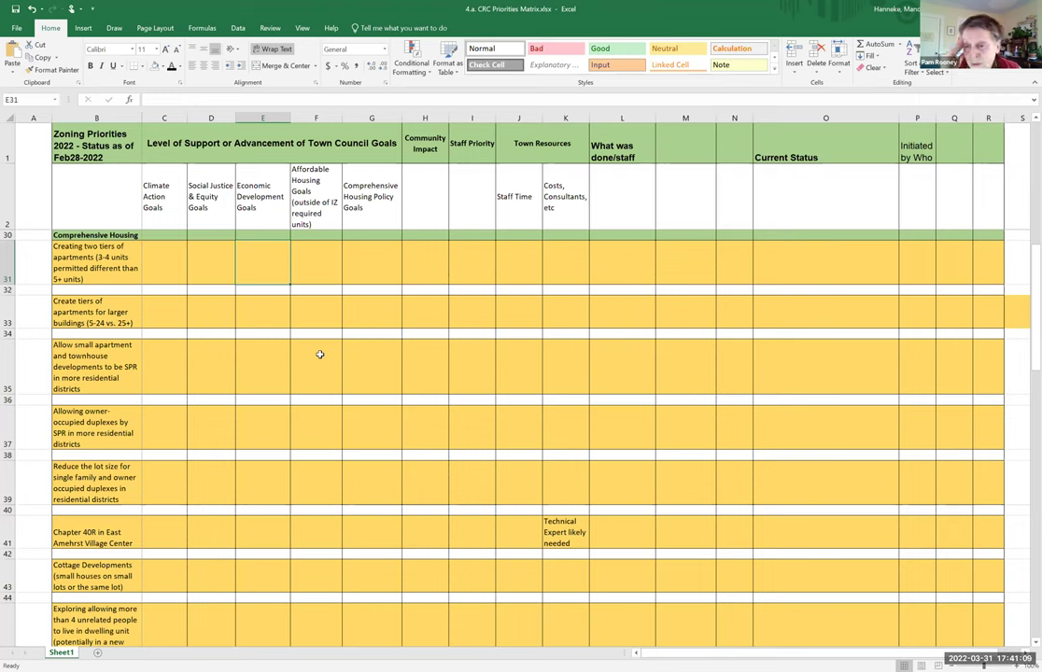
- Rate the "Creating two tiers of apartments" row "High" under Comprehensive Housing Policy Goals in G31
{"action": "left_click", "coordinate": [371, 263]}
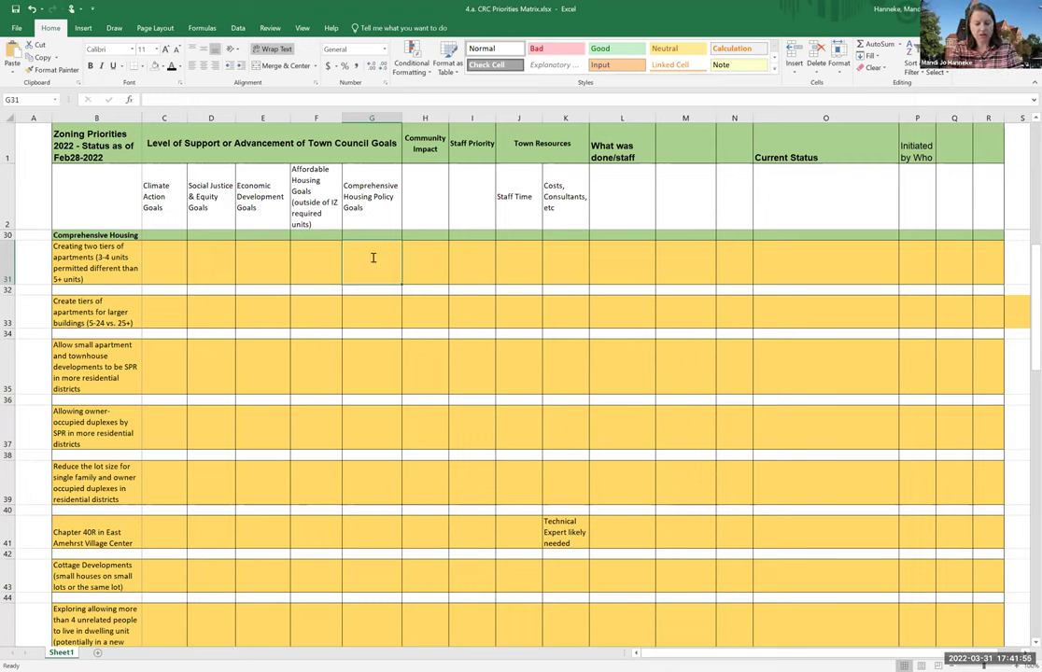
{"action": "type", "text": "High"}
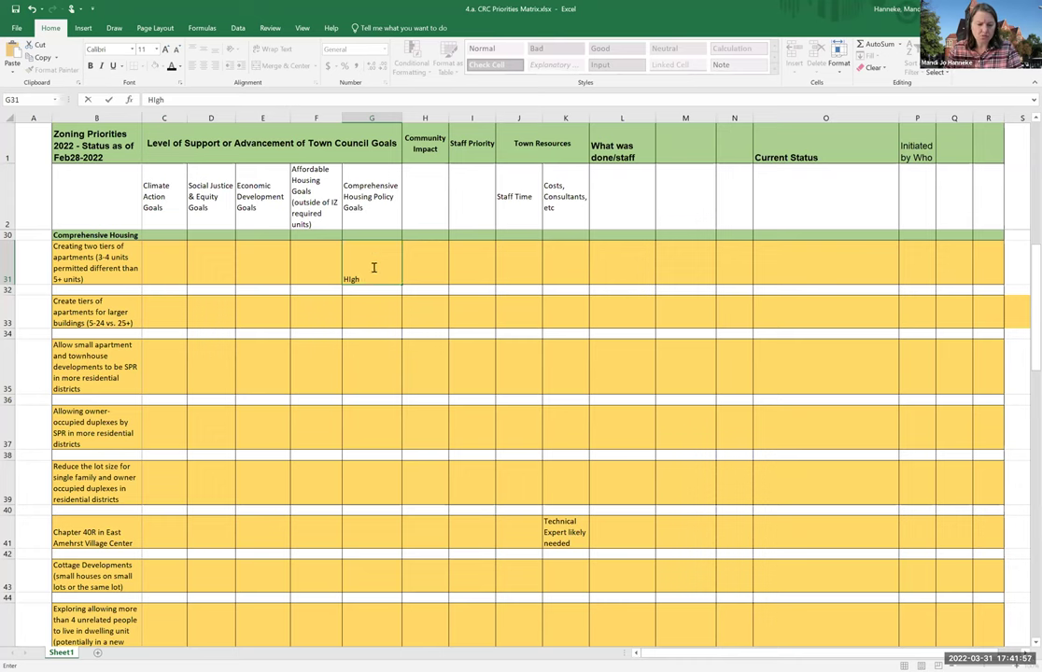
{"action": "key", "text": "Return"}
{"action": "key", "text": "Return"}
- Copy the "High" rating from G31 to the other Comprehensive Housing items in G33, G35, G37, G39, G41, G43, G45 and G47
{"action": "left_click", "coordinate": [371, 268]}
{"action": "key", "text": "ctrl+c"}
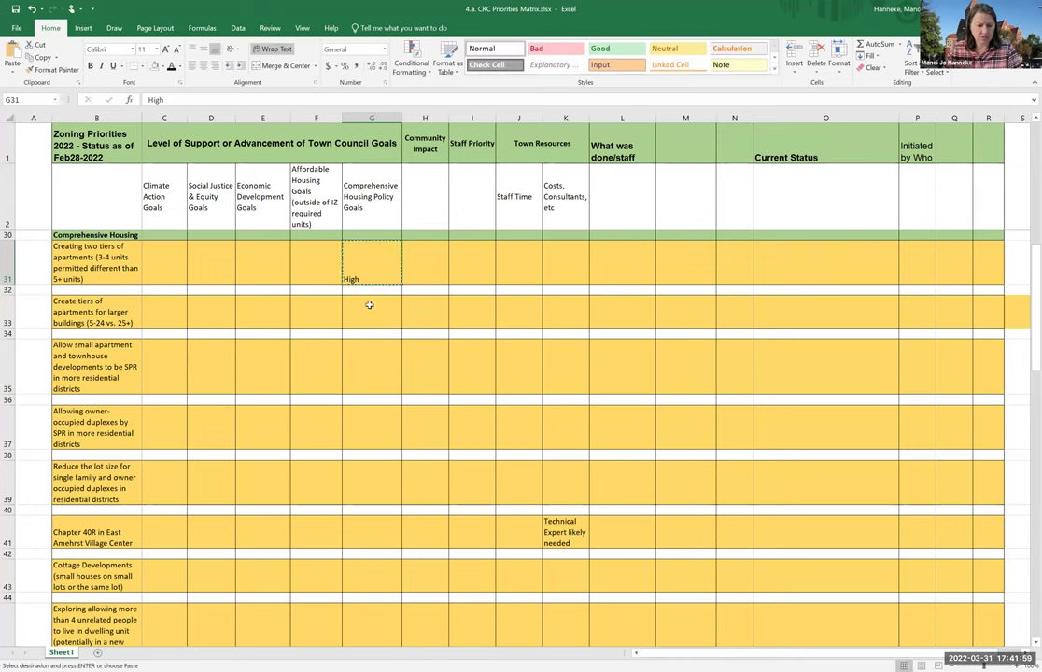
{"action": "left_click", "coordinate": [368, 304]}
{"action": "key", "text": "ctrl+v"}
{"action": "left_click", "coordinate": [364, 366]}
{"action": "key", "text": "ctrl+v"}
{"action": "left_click", "coordinate": [362, 428]}
{"action": "key", "text": "ctrl+v"}
{"action": "left_click", "coordinate": [362, 483]}
{"action": "key", "text": "ctrl+v"}
{"action": "left_click", "coordinate": [363, 538]}
{"action": "key", "text": "ctrl+v"}
{"action": "left_click", "coordinate": [362, 571]}
{"action": "key", "text": "ctrl+v"}
{"action": "scroll", "coordinate": [380, 520], "scroll_direction": "down", "scroll_amount": 1}
{"action": "scroll", "coordinate": [380, 520], "scroll_direction": "down", "scroll_amount": 3}
{"action": "left_click", "coordinate": [365, 402]}
{"action": "key", "text": "ctrl+v"}
{"action": "left_click", "coordinate": [370, 465]}
{"action": "key", "text": "ctrl+v"}
- Review the matrix from the first items through the Previous agenda section and back to the Residential Rental Bylaw row
{"action": "scroll", "coordinate": [456, 375], "scroll_direction": "up", "scroll_amount": 7}
{"action": "scroll", "coordinate": [455, 376], "scroll_direction": "up", "scroll_amount": 5}
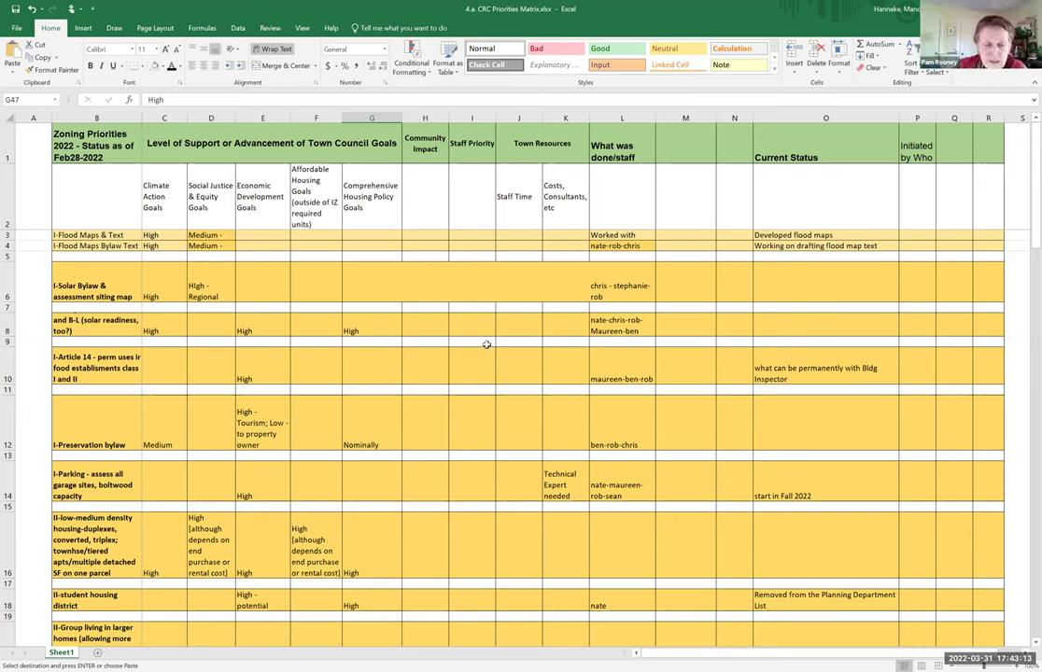
{"action": "scroll", "coordinate": [487, 345], "scroll_direction": "down", "scroll_amount": 8}
{"action": "scroll", "coordinate": [487, 341], "scroll_direction": "down", "scroll_amount": 6}
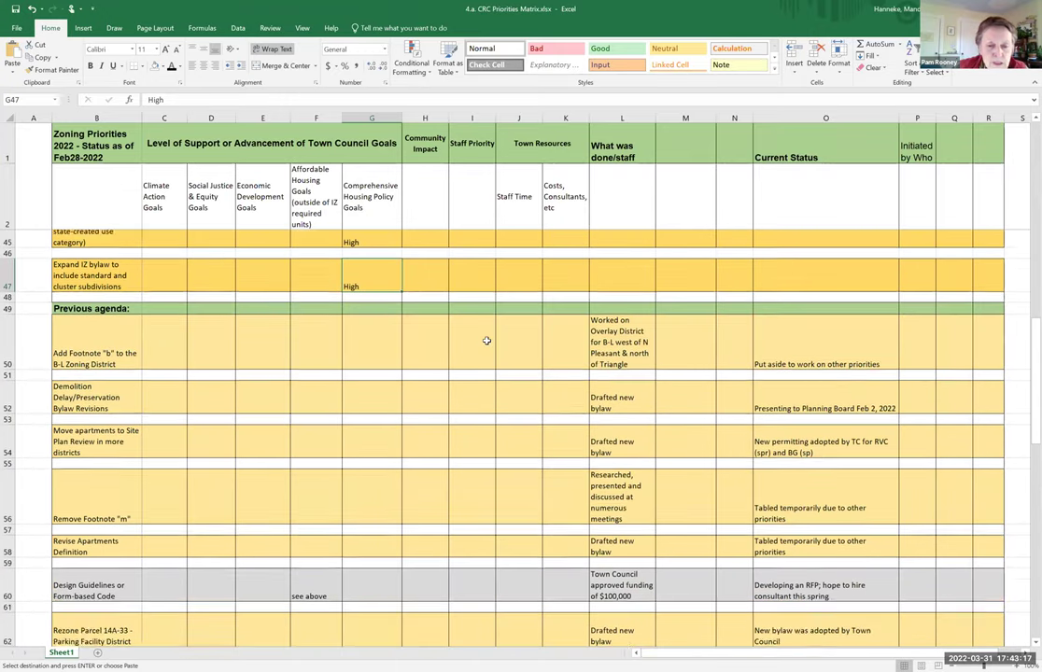
{"action": "scroll", "coordinate": [486, 340], "scroll_direction": "down", "scroll_amount": 2}
{"action": "scroll", "coordinate": [486, 340], "scroll_direction": "up", "scroll_amount": 1}
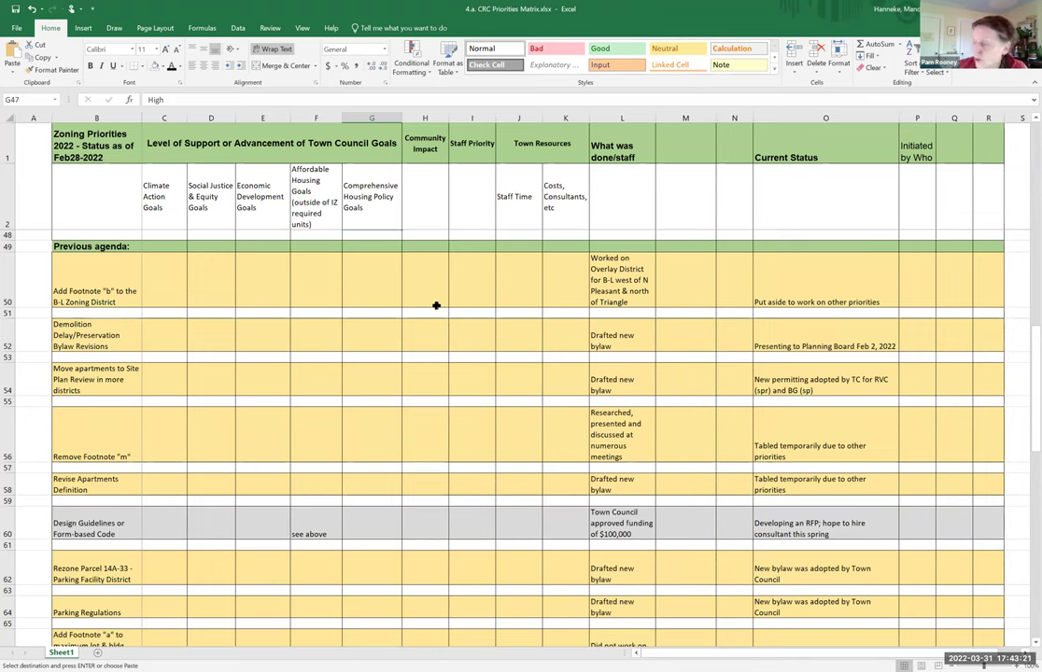
{"action": "scroll", "coordinate": [436, 305], "scroll_direction": "up", "scroll_amount": 2}
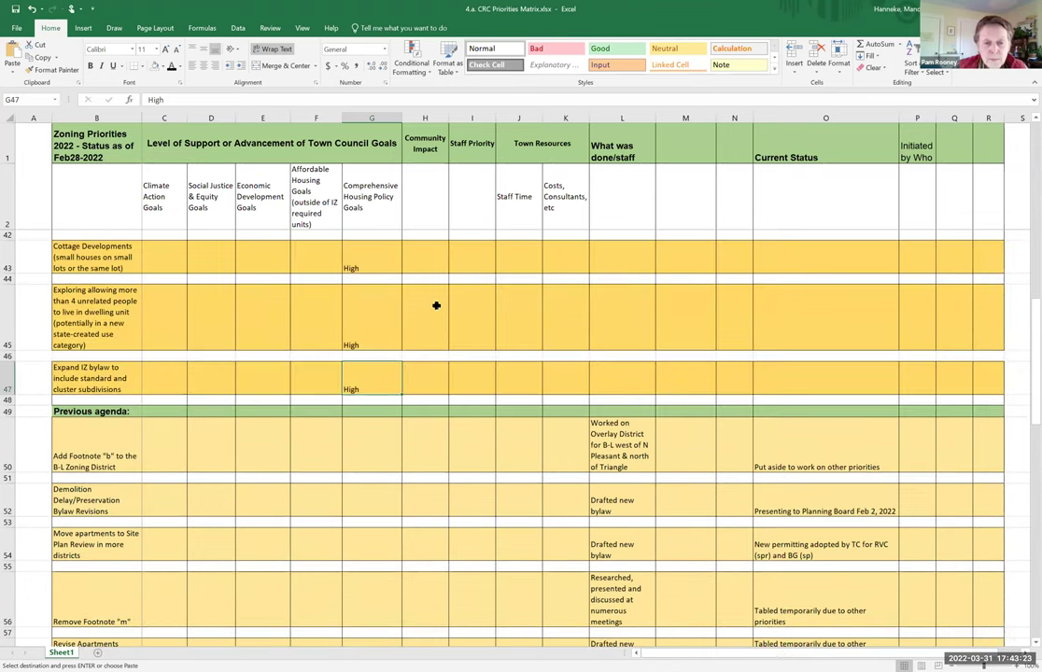
{"action": "scroll", "coordinate": [436, 305], "scroll_direction": "up", "scroll_amount": 6}
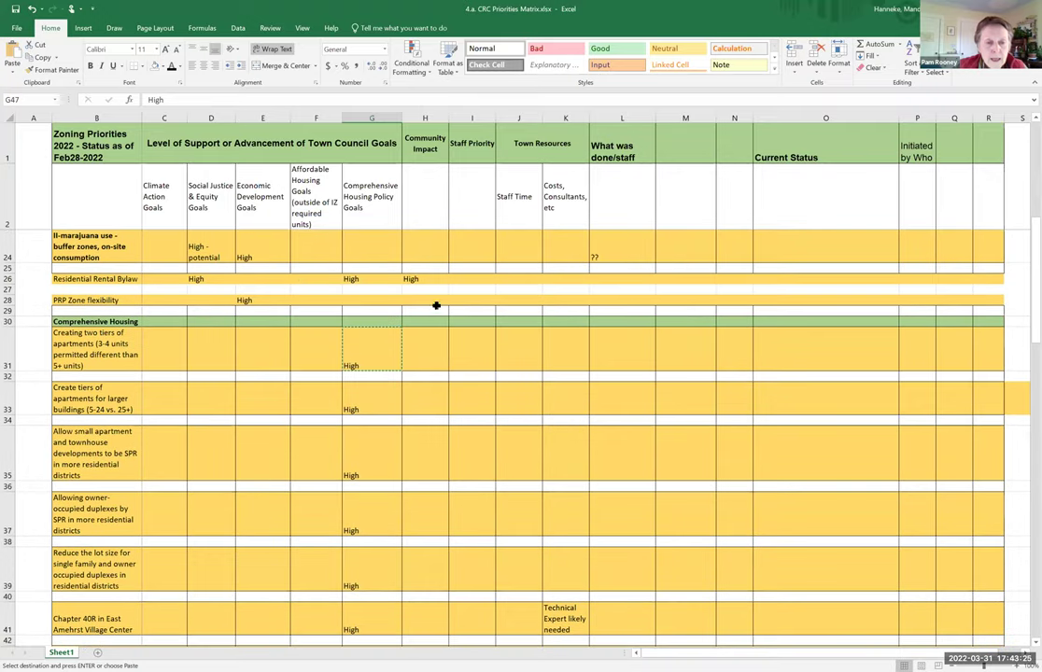
- Insert two rows between Residential Rental Bylaw and PRP Zone flexibility, and remove the fill from the new spacer row 27
{"action": "left_click", "coordinate": [6, 289]}
{"action": "left_click_drag", "start_coordinate": [7, 290], "coordinate": [6, 300]}
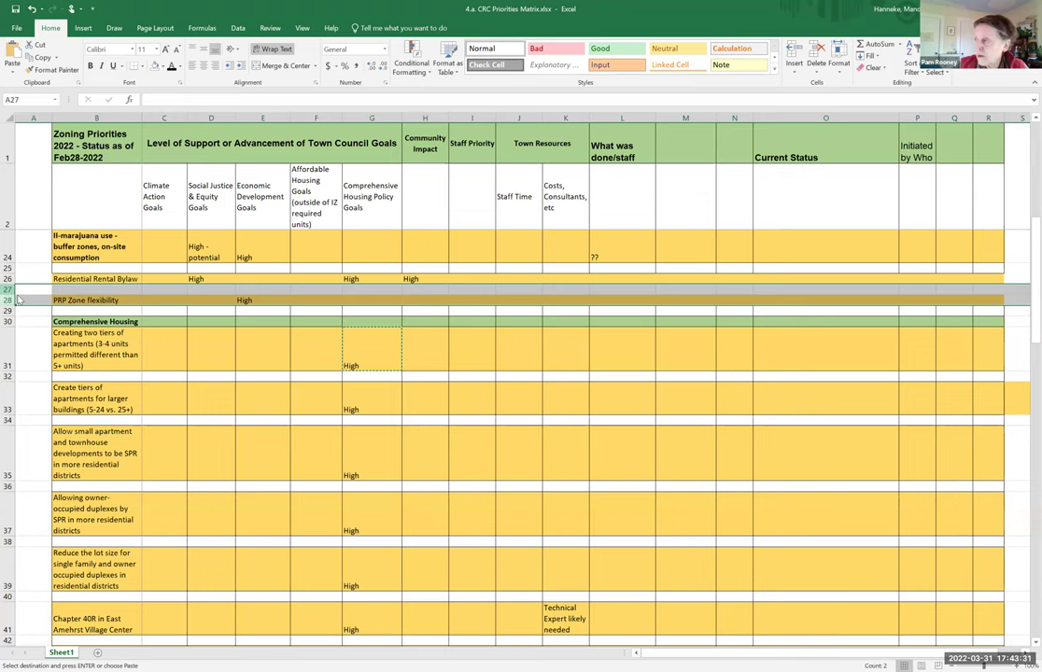
{"action": "right_click", "coordinate": [18, 298]}
{"action": "left_click", "coordinate": [47, 370]}
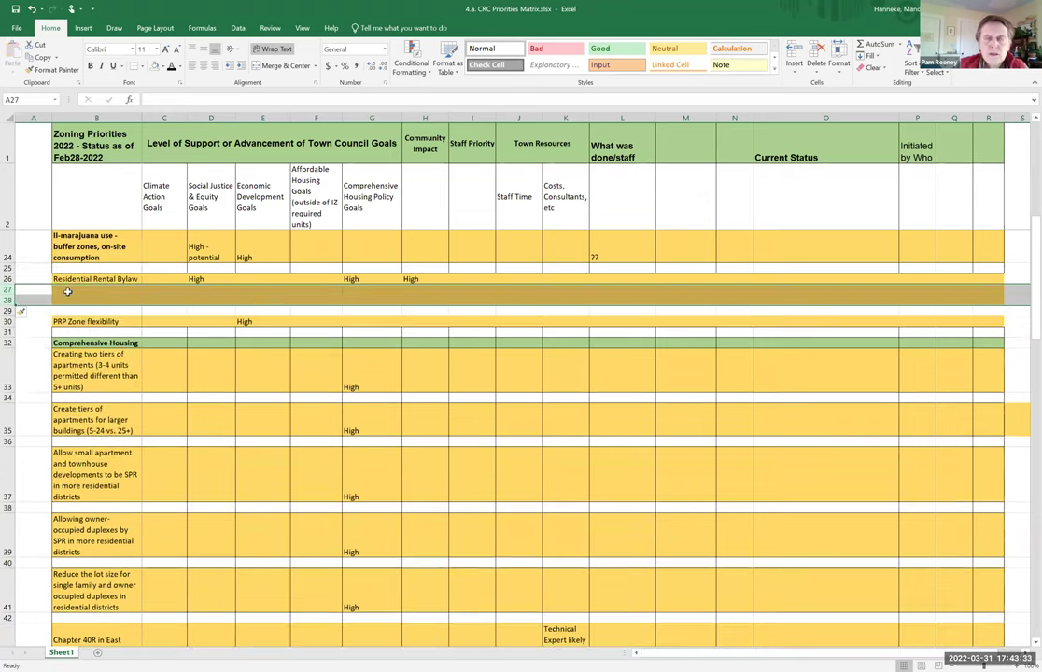
{"action": "left_click", "coordinate": [9, 289]}
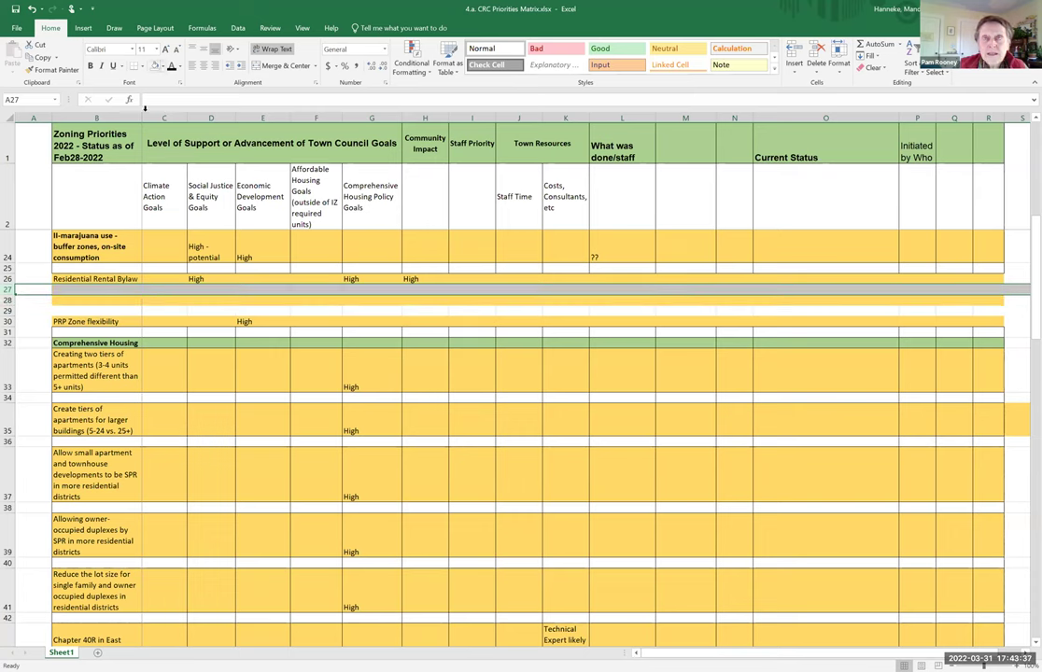
- Enter "Increasing access to housing for medium-income residents" as a new item in B28 and fit the row height to the text
{"action": "left_click", "coordinate": [81, 298]}
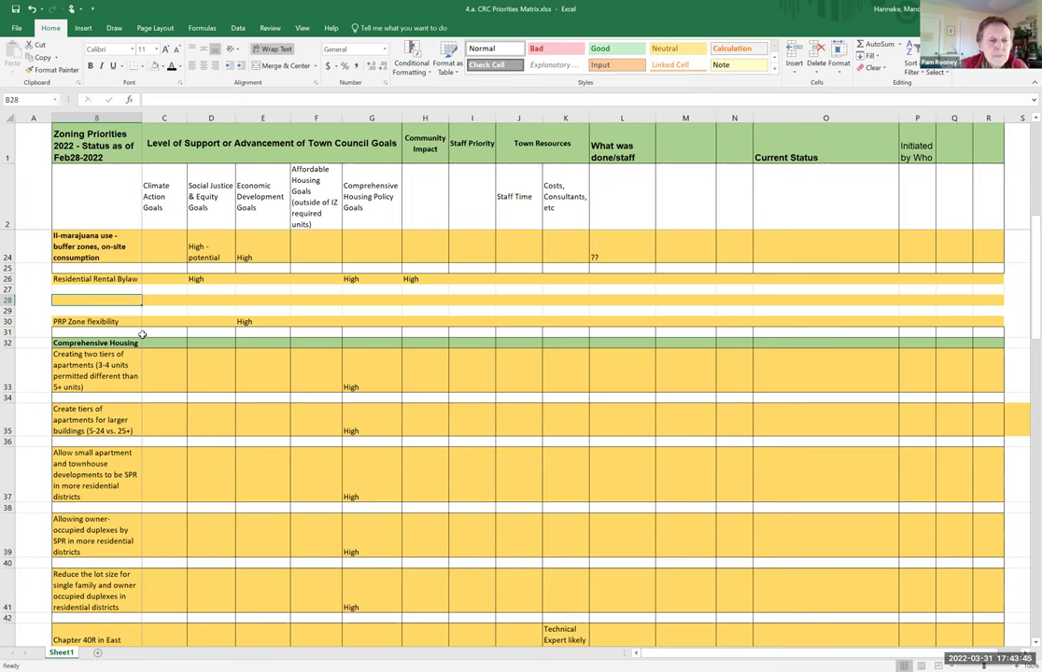
{"action": "type", "text": "Increasing"}
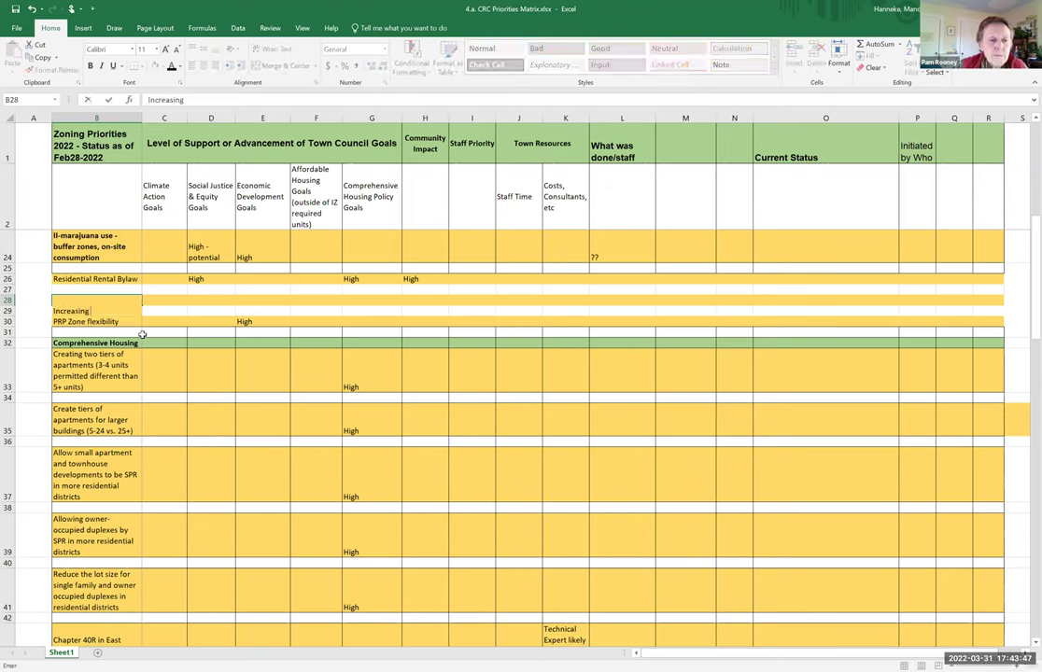
{"action": "type", "text": " affordaible"}
{"action": "key", "text": "BackSpace"}
{"action": "key", "text": "BackSpace"}
{"action": "key", "text": "BackSpace"}
{"action": "key", "text": "BackSpace"}
{"action": "type", "text": "ble"}
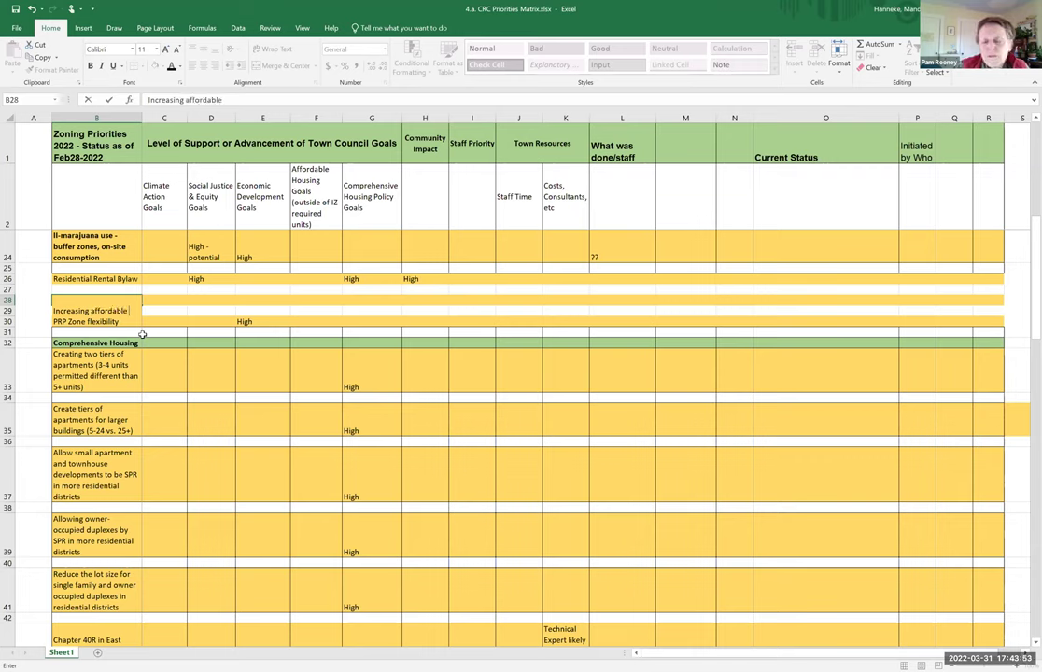
{"action": "key", "text": "BackSpace"}
{"action": "key", "text": "BackSpace"}
{"action": "key", "text": "BackSpace"}
{"action": "key", "text": "BackSpace"}
{"action": "key", "text": "BackSpace"}
{"action": "key", "text": "BackSpace"}
{"action": "key", "text": "BackSpace"}
{"action": "key", "text": "BackSpace"}
{"action": "key", "text": "BackSpace"}
{"action": "key", "text": "BackSpace"}
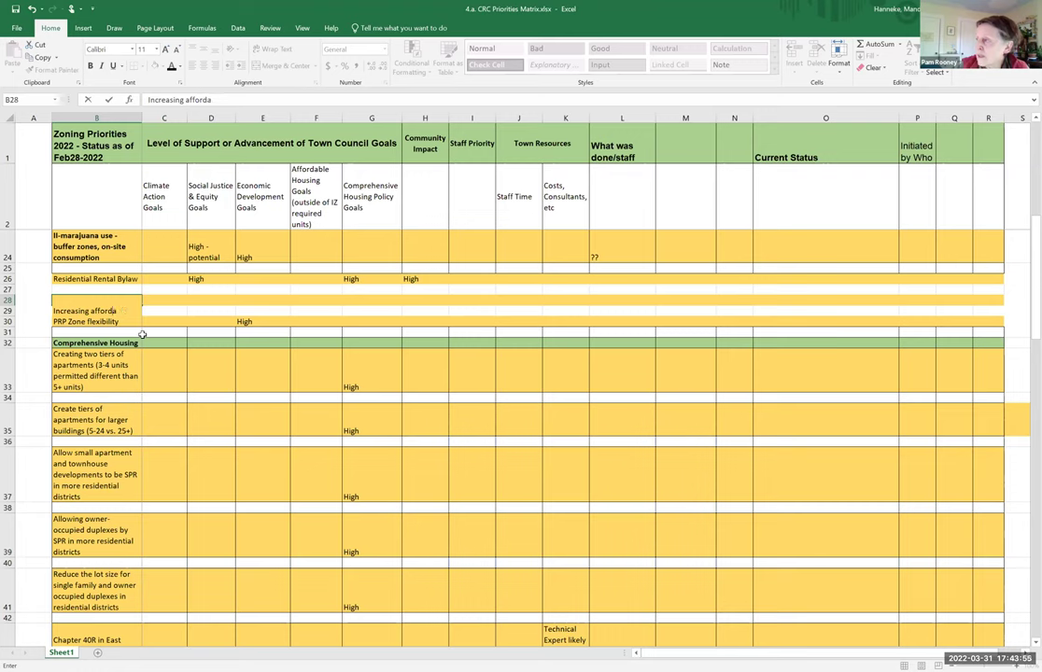
{"action": "type", "text": "acc"}
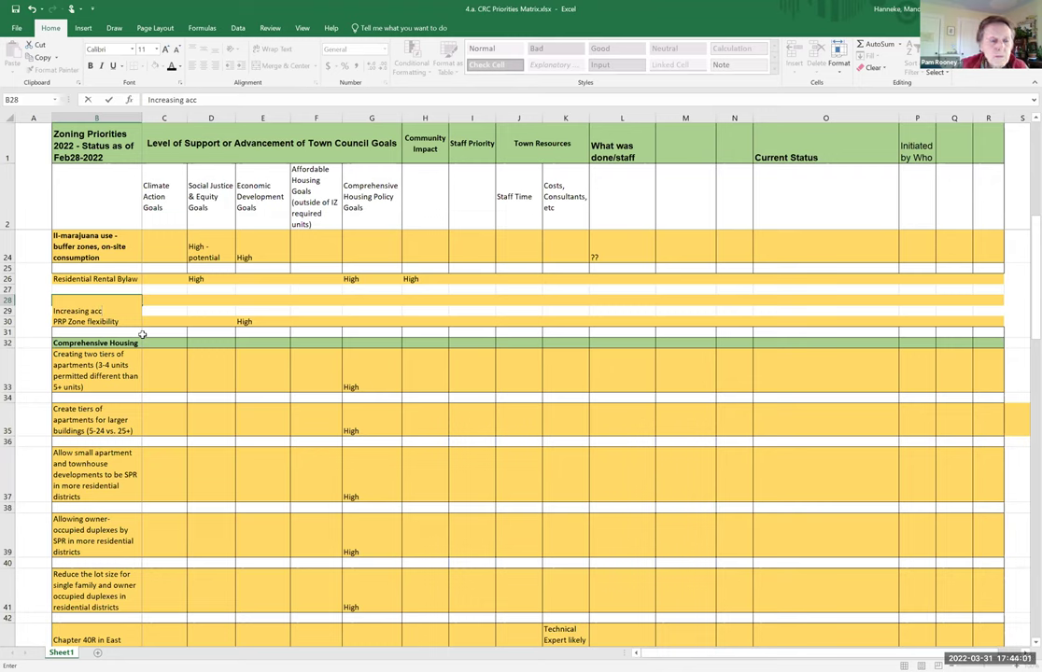
{"action": "type", "text": "e"}
{"action": "type", "text": "ss to h"}
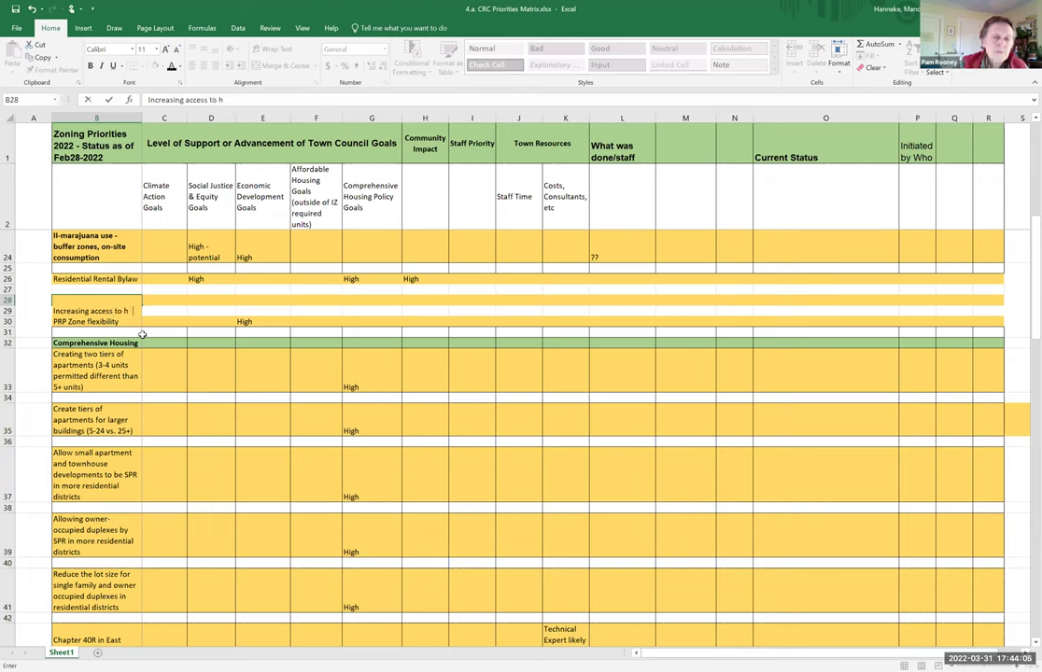
{"action": "type", "text": "ousing for"}
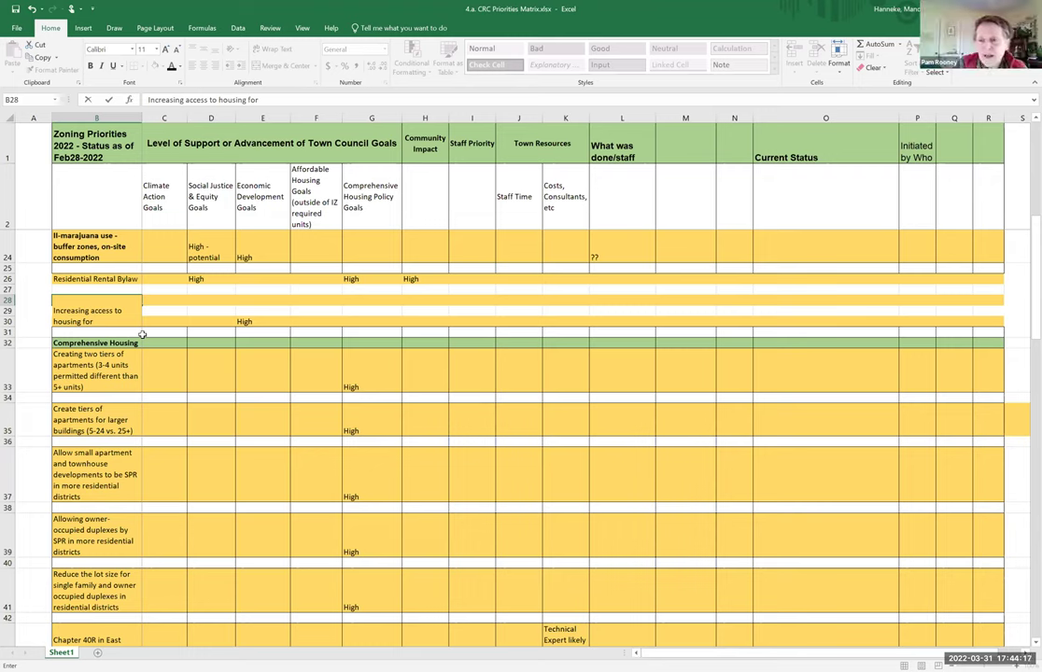
{"action": "type", "text": "m"}
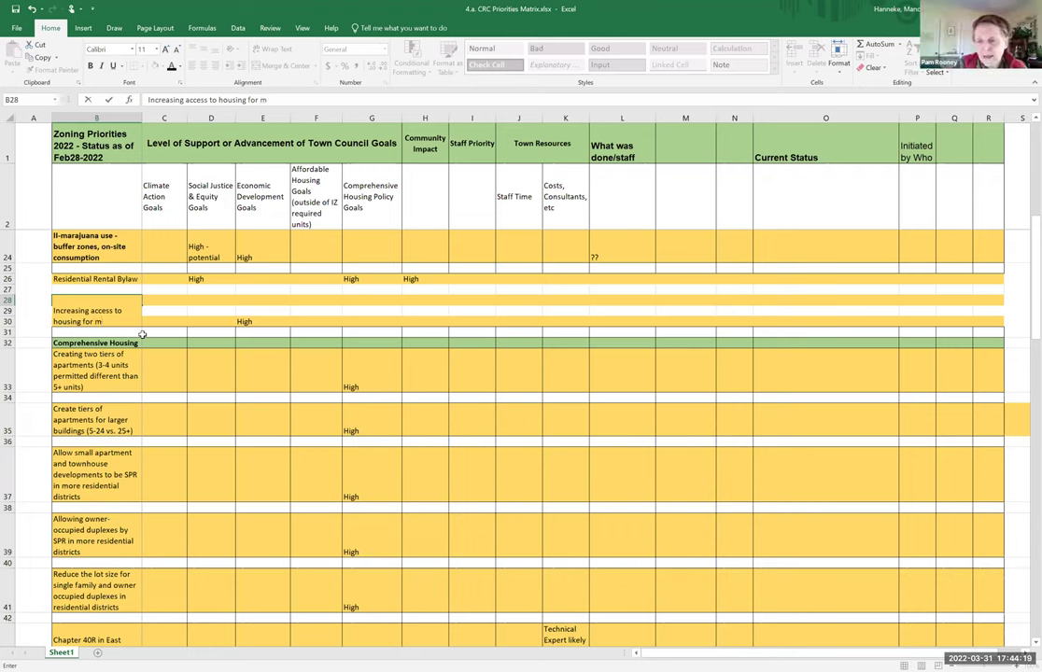
{"action": "type", "text": "edium"}
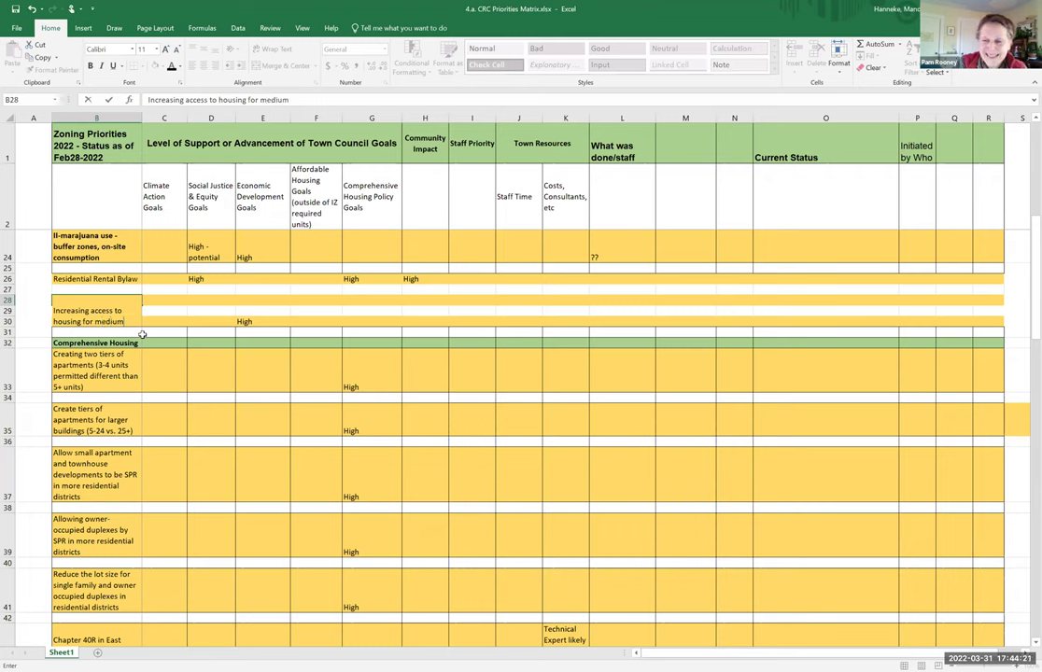
{"action": "type", "text": "-income residents"}
{"action": "key", "text": "Return"}
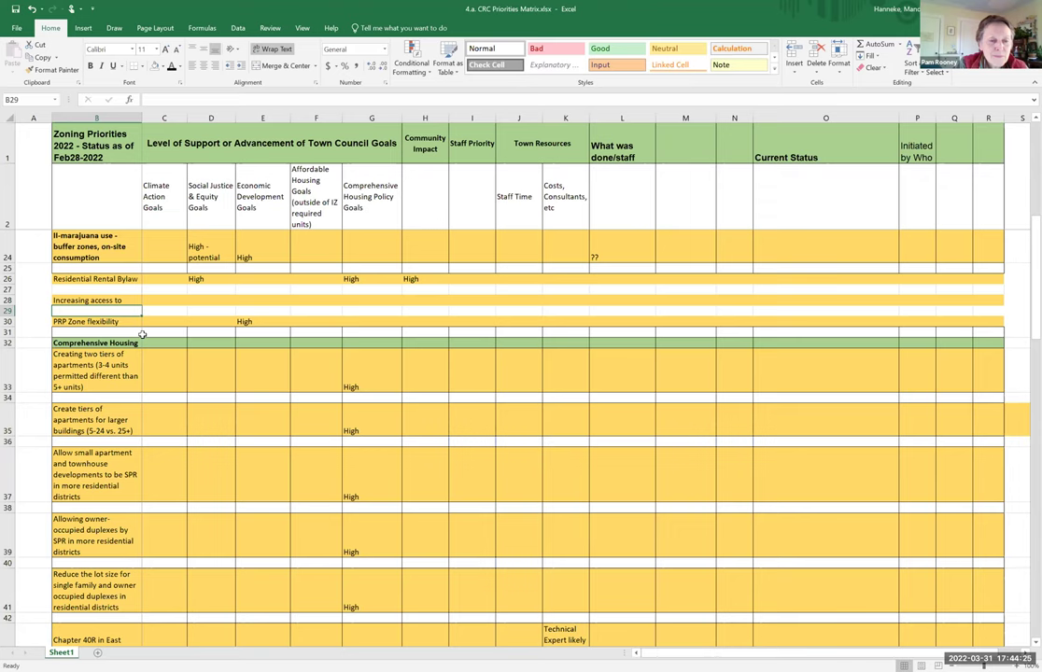
{"action": "double_click", "coordinate": [7, 306]}
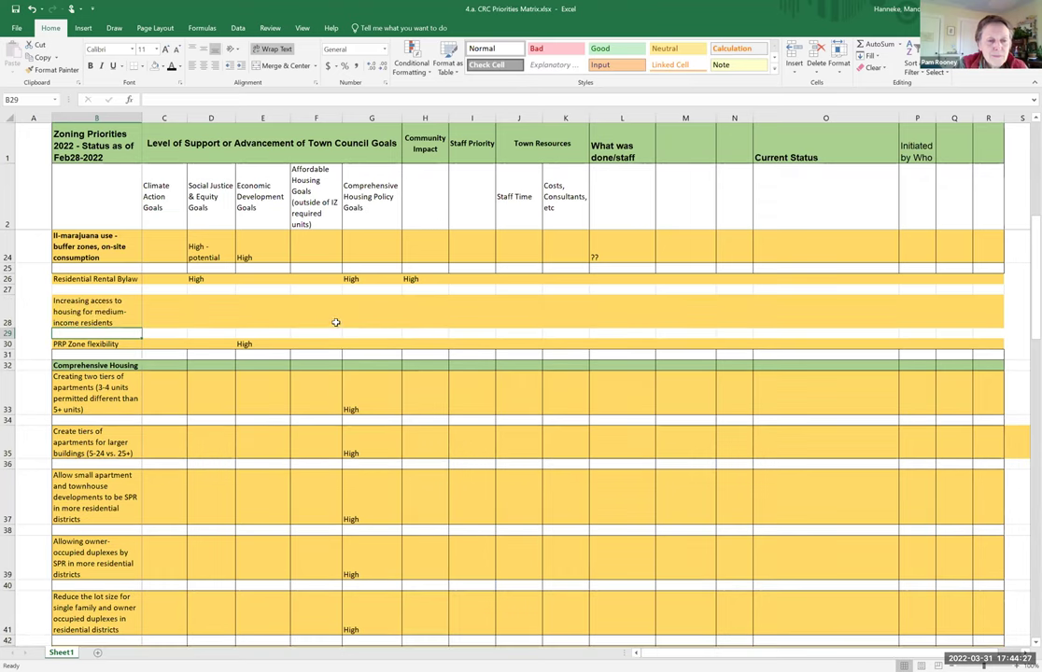
- Rate the new medium-income housing item "High" under Comprehensive Housing Policy Goals in G28
{"action": "left_click", "coordinate": [384, 315]}
{"action": "type", "text": "High"}
{"action": "key", "text": "Return"}
{"action": "left_click", "coordinate": [516, 417]}
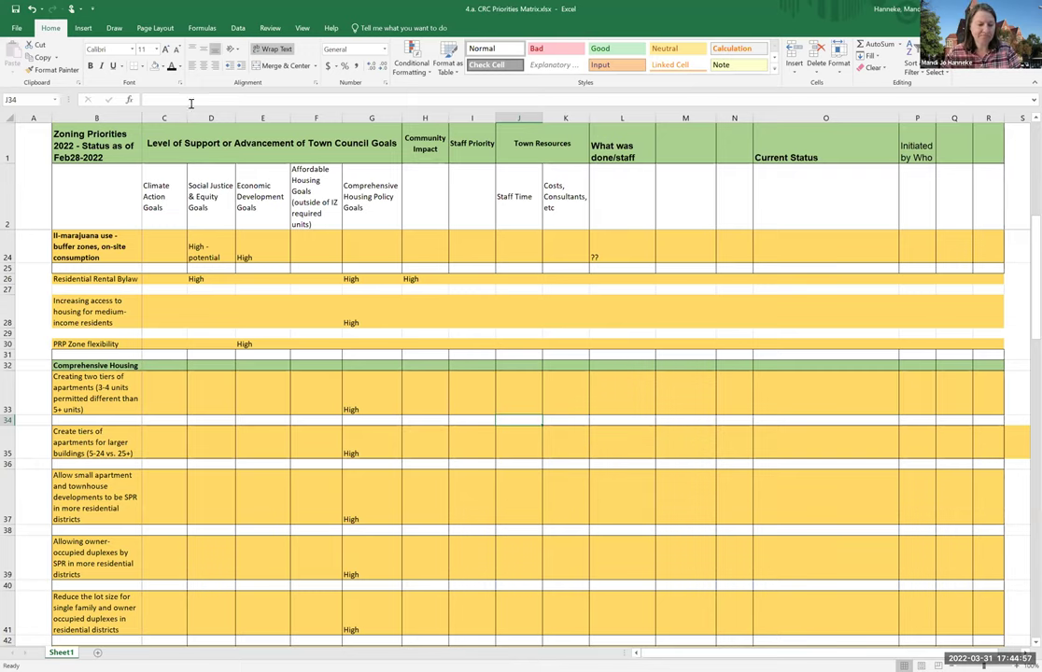
- Save a copy of the workbook in the same folder as "4.a. CRC Priorities Matrix - as modified at CRC 2022-03-31"
{"action": "left_click", "coordinate": [19, 27]}
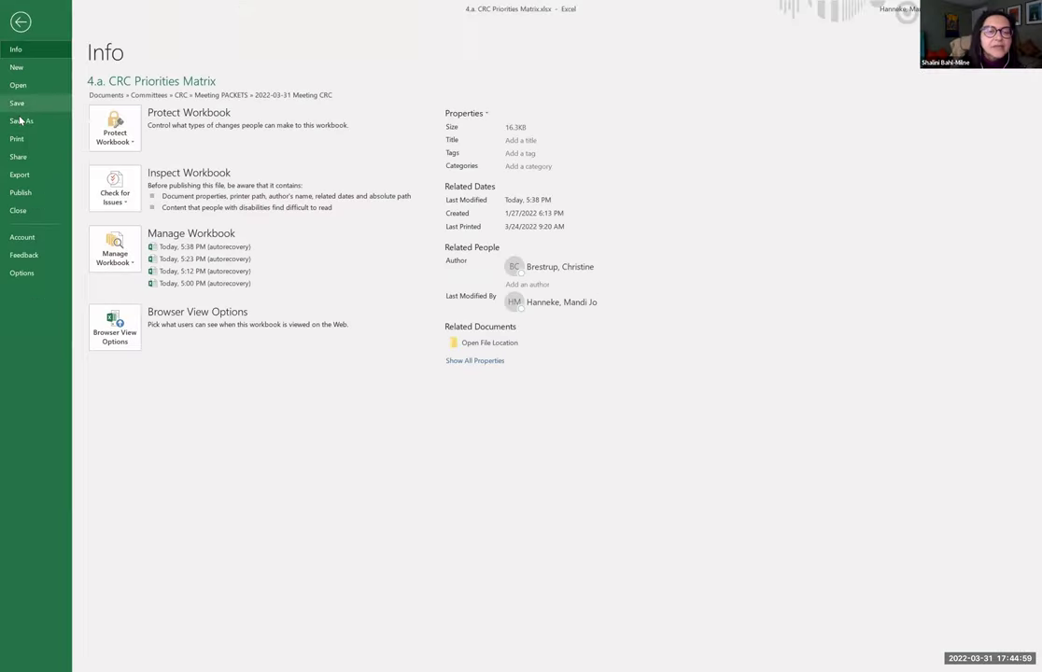
{"action": "left_click", "coordinate": [20, 120]}
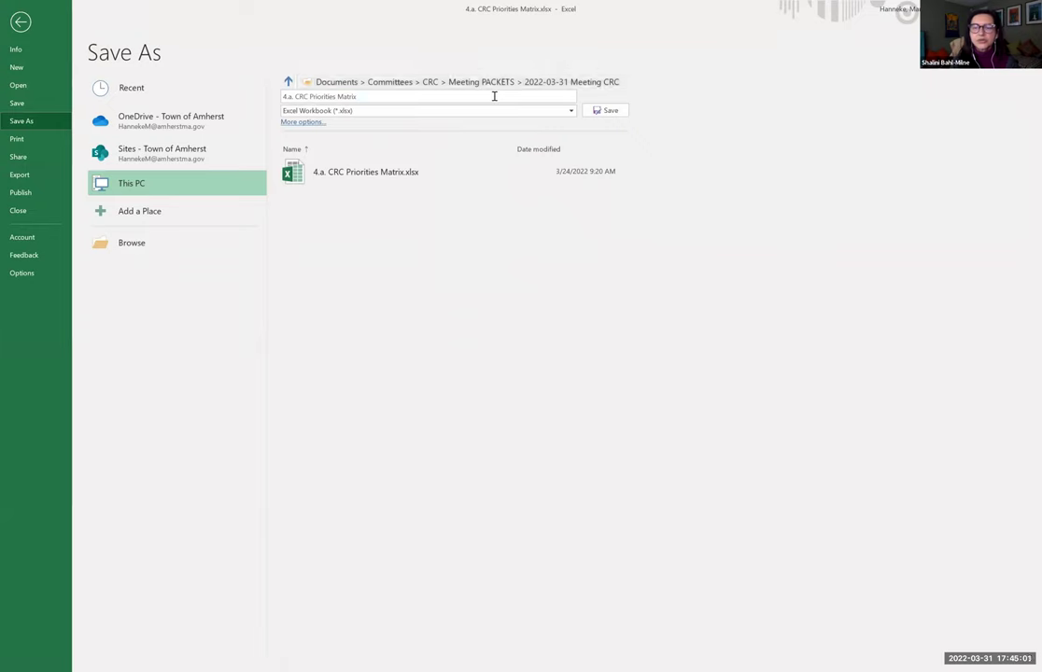
{"action": "left_click", "coordinate": [494, 96]}
{"action": "type", "text": "- as modified"}
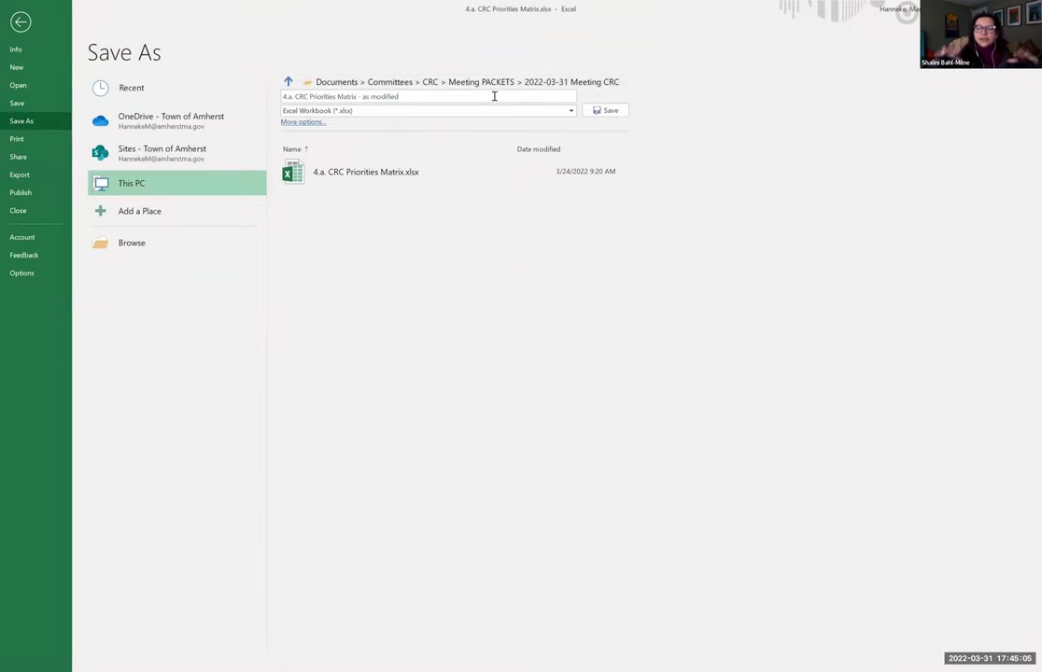
{"action": "type", "text": " at CRC 20"}
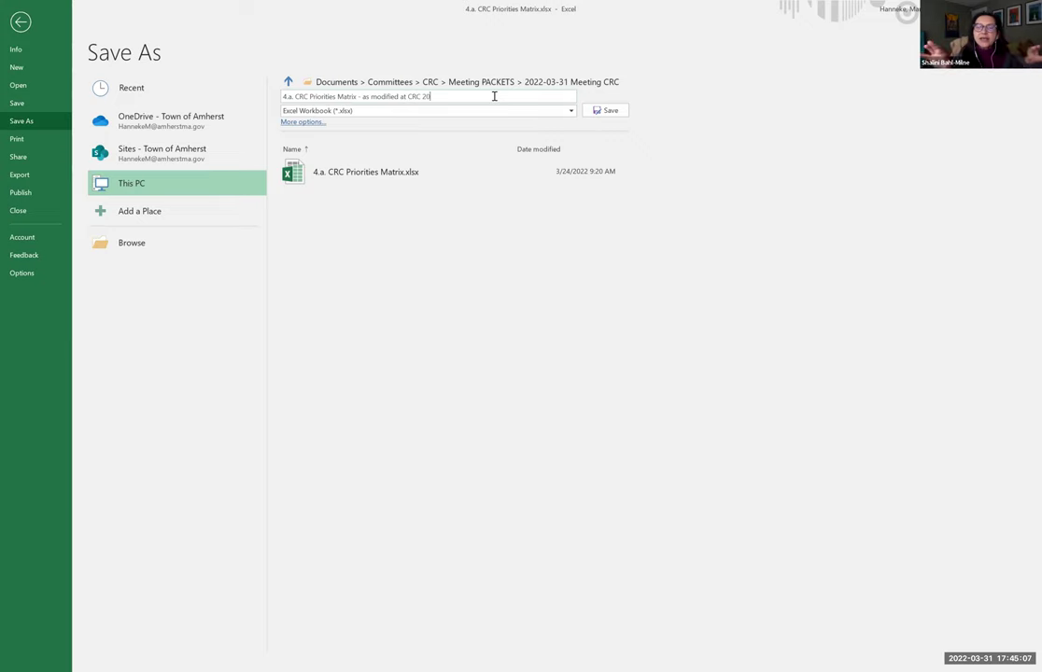
{"action": "type", "text": "22-03-31"}
{"action": "key", "text": "Return"}
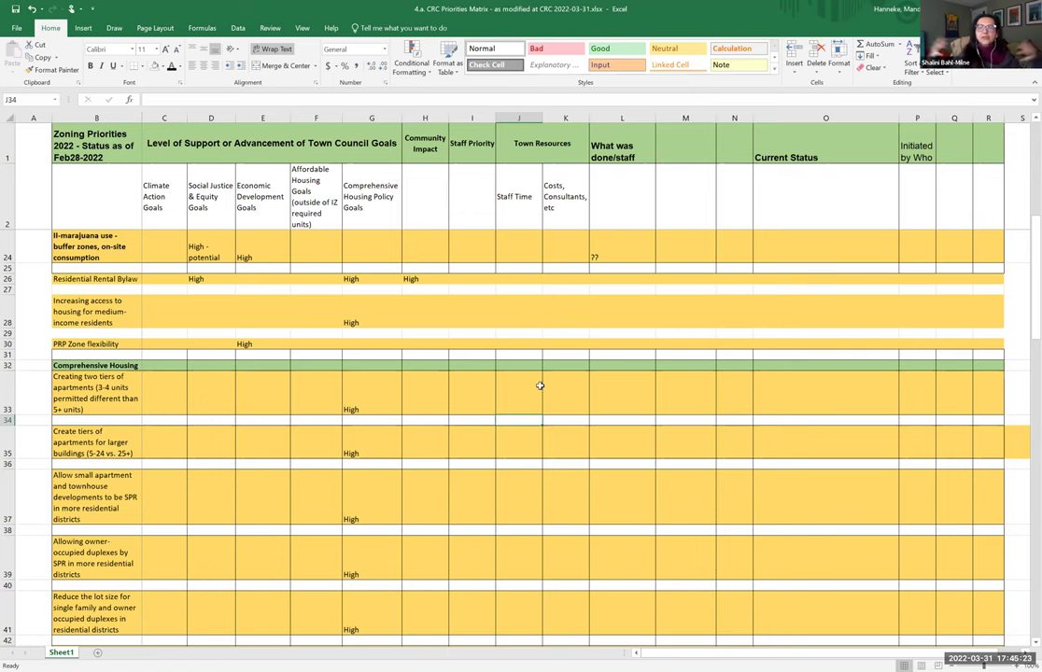
{"action": "scroll", "coordinate": [539, 386], "scroll_direction": "up", "scroll_amount": 7}
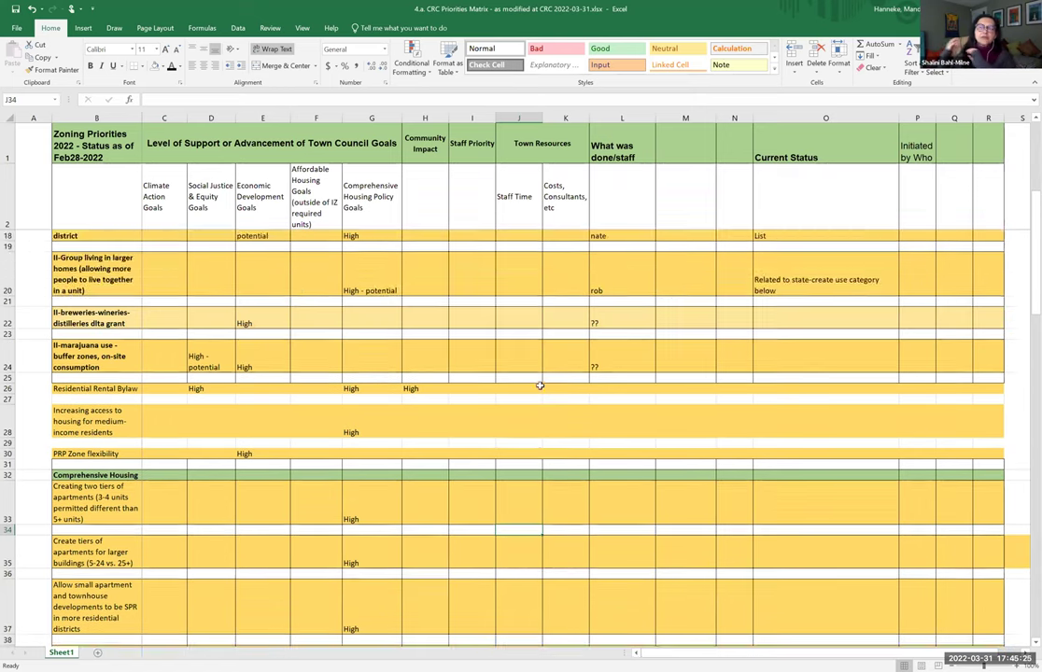